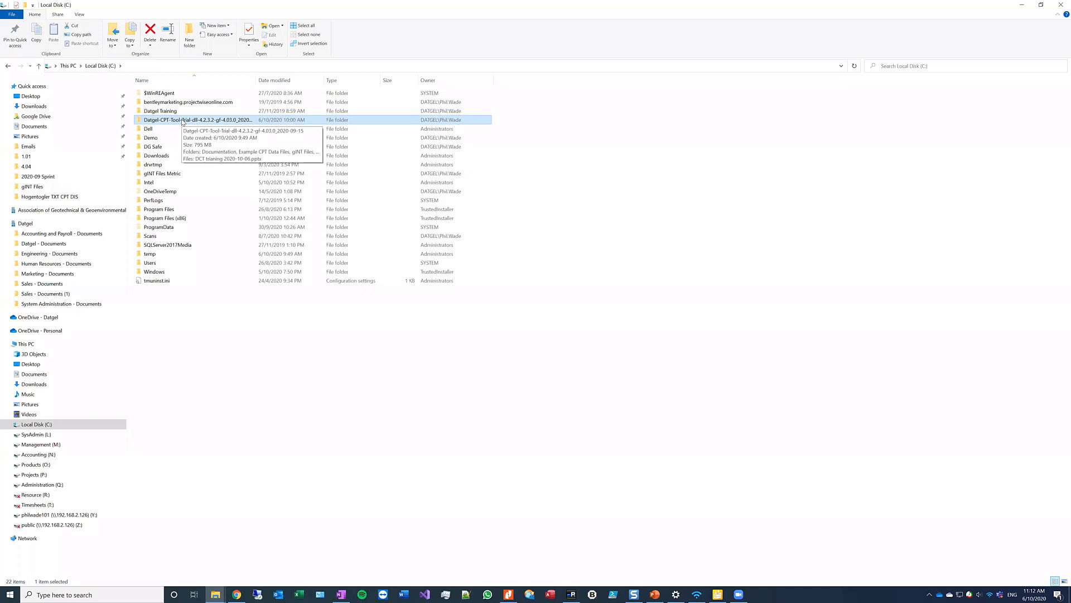
Step: Widen the Name column to show full folder names and open the Datgel-CPT-Tool-Trial-dll-4.2.3.2-gf-4.03.0_2020-09-15 folder
double_click(256, 80)
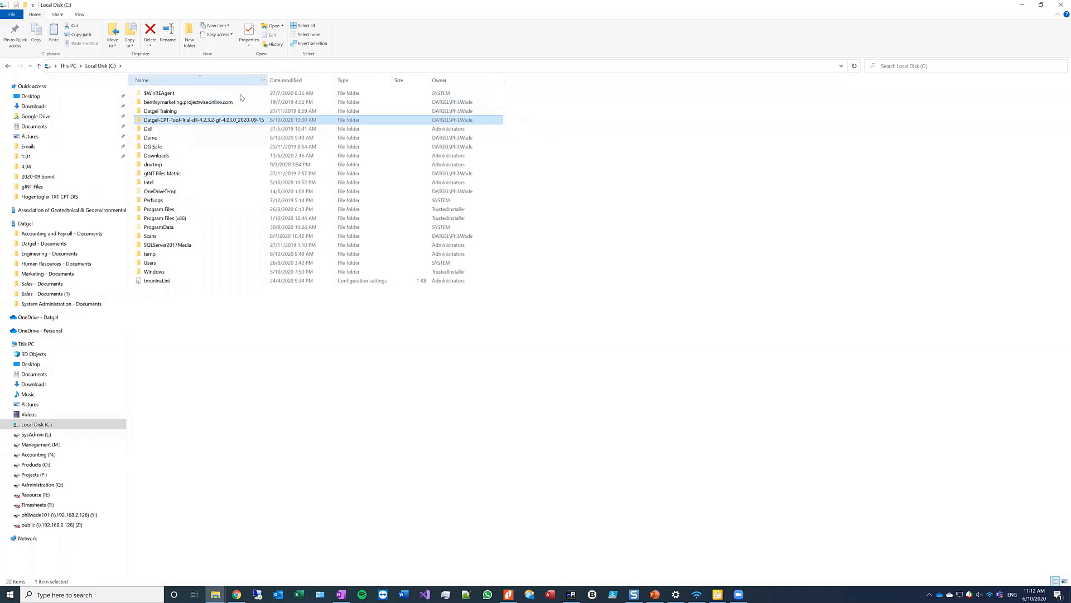
click(202, 120)
click(191, 120)
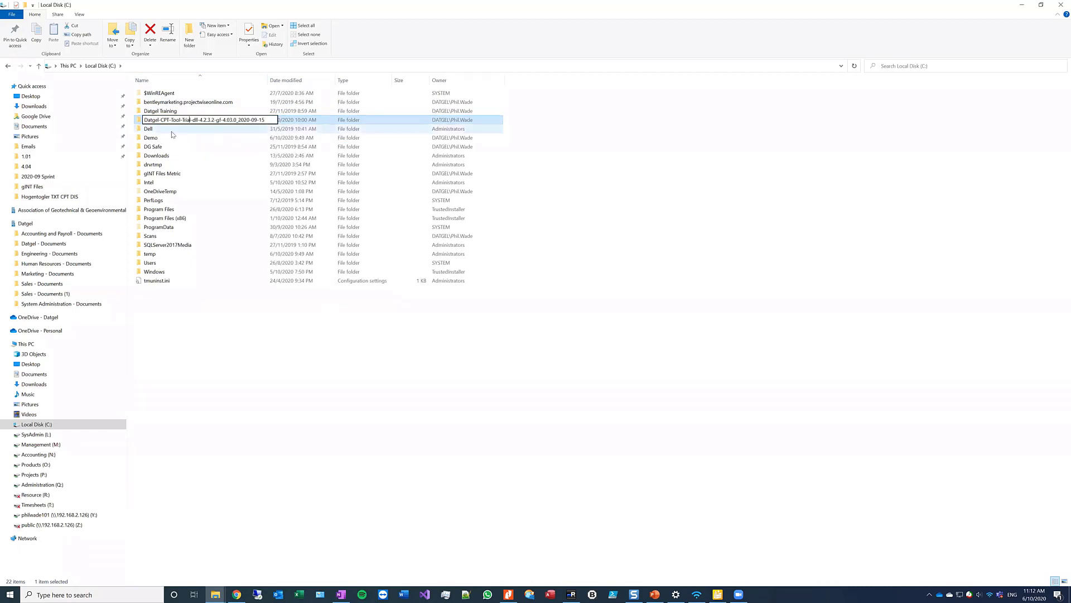
click(172, 131)
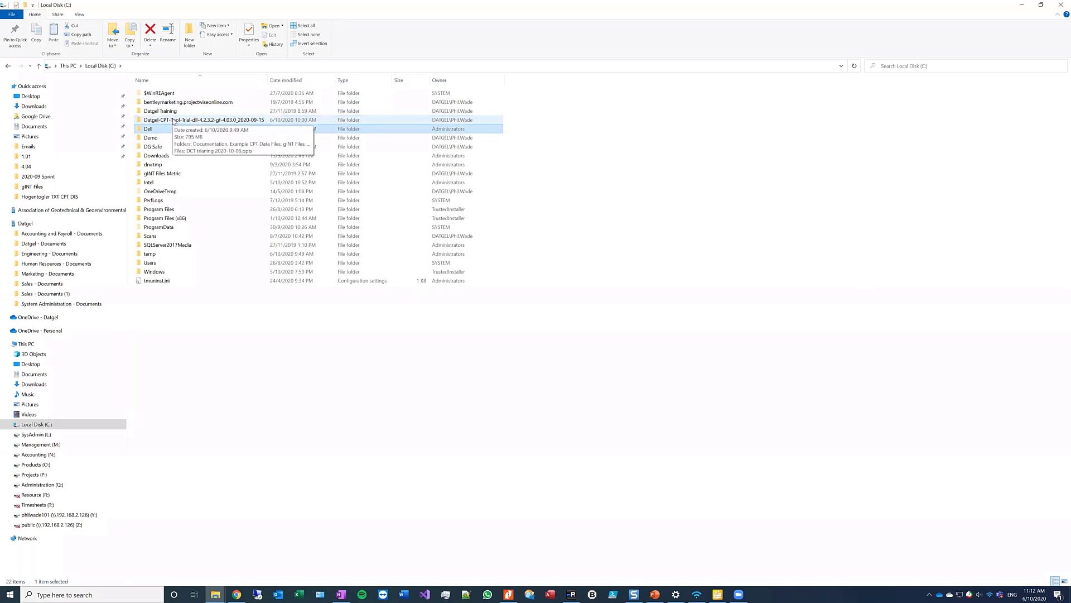
click(173, 120)
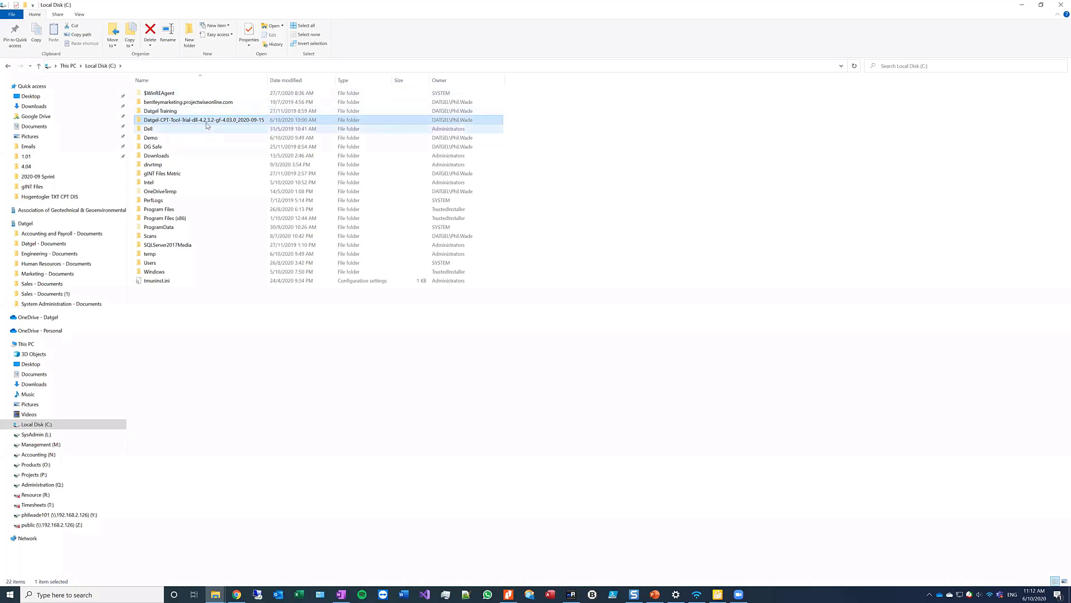
double_click(205, 121)
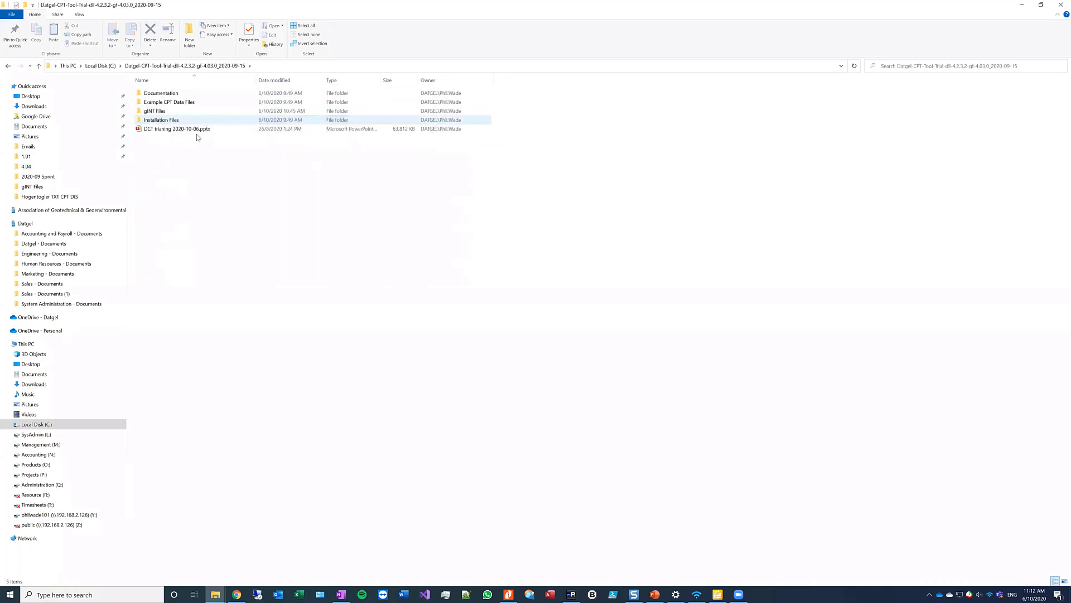
Step: Examine the contents of the Documentation and Example CPT Data Files folders, returning to the trial folder after each
click(169, 94)
double_click(169, 94)
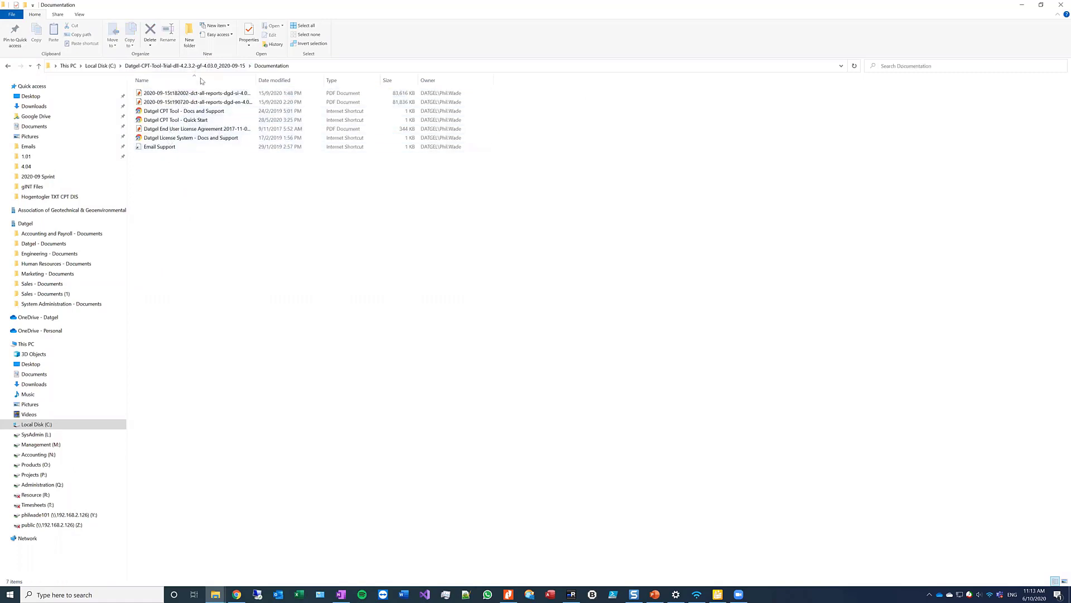
click(185, 65)
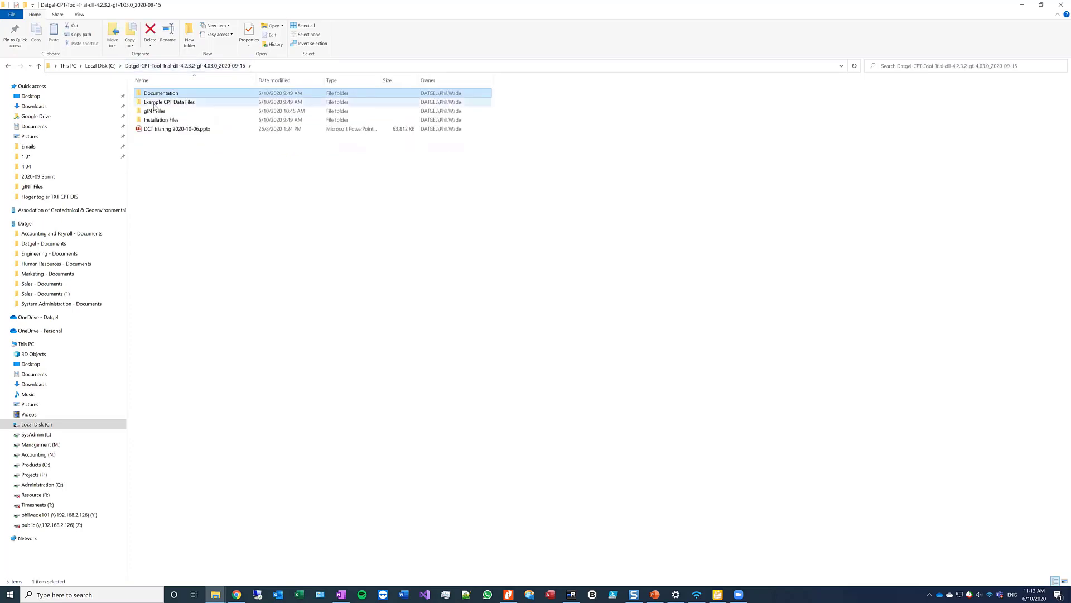
double_click(155, 103)
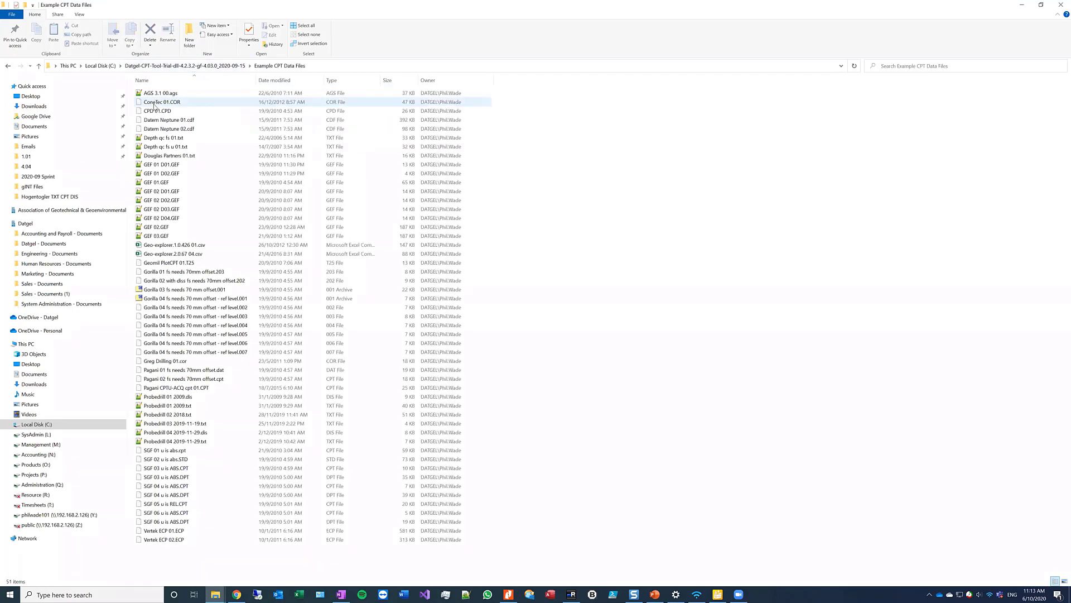
click(205, 68)
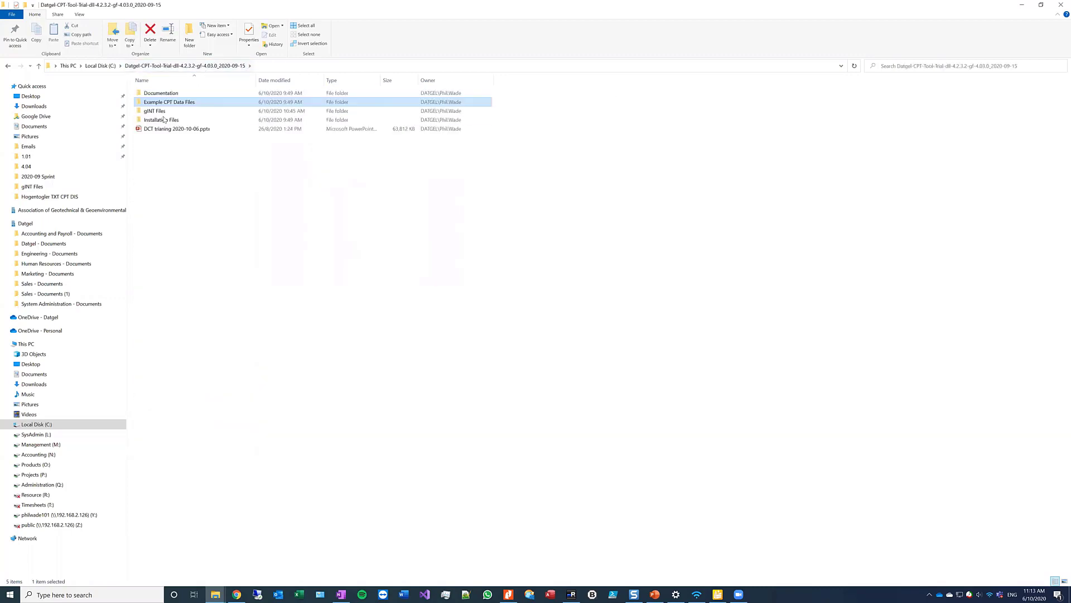
Step: Look through the files in the gINT Files folder and return to the trial folder
double_click(155, 111)
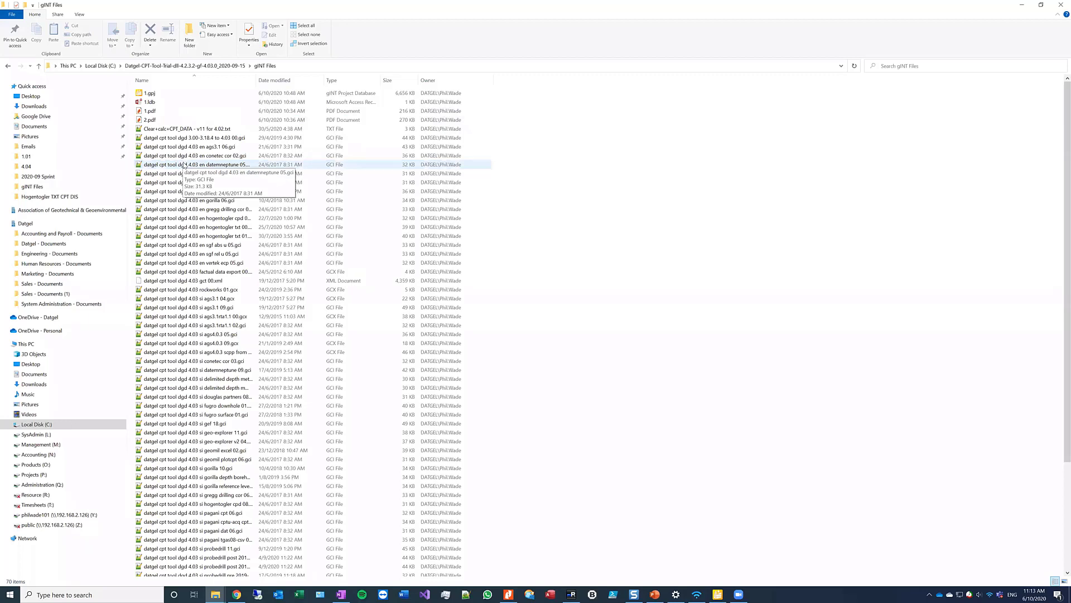
scroll(184, 166, down, 5)
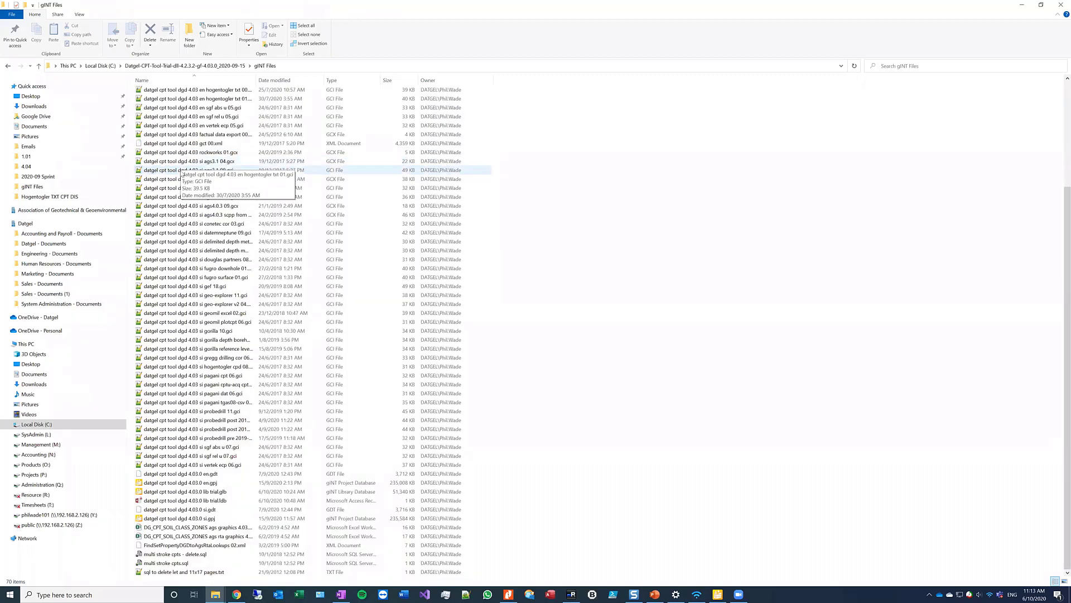
scroll(180, 174, up, 5)
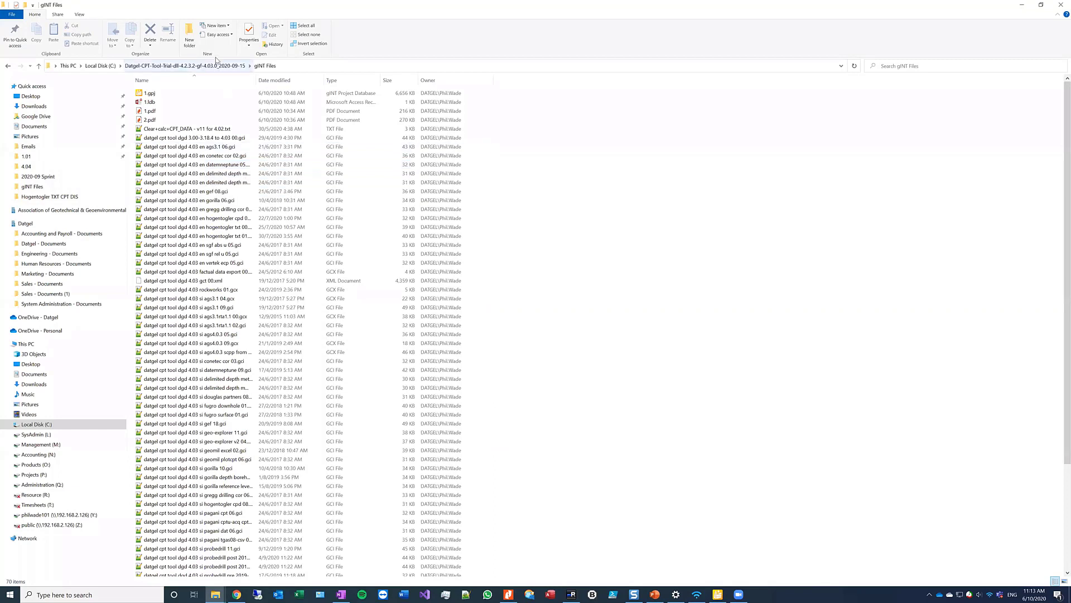
click(184, 65)
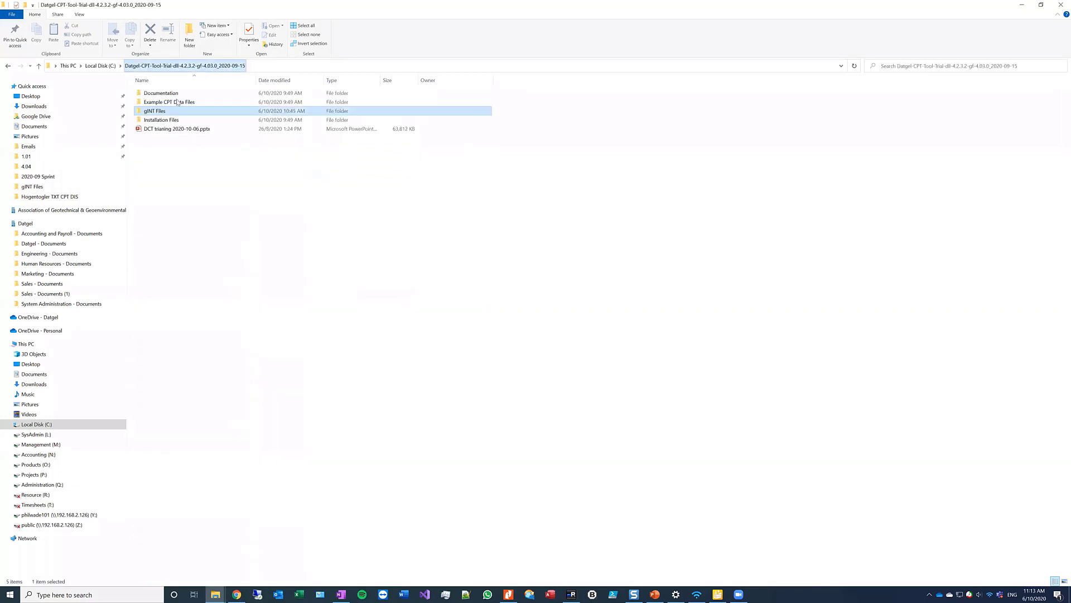
Step: Inspect the DatgelCptTool-4.2.3.2.exe installer in the Installation Files folder and return to the trial folder
double_click(164, 121)
click(163, 95)
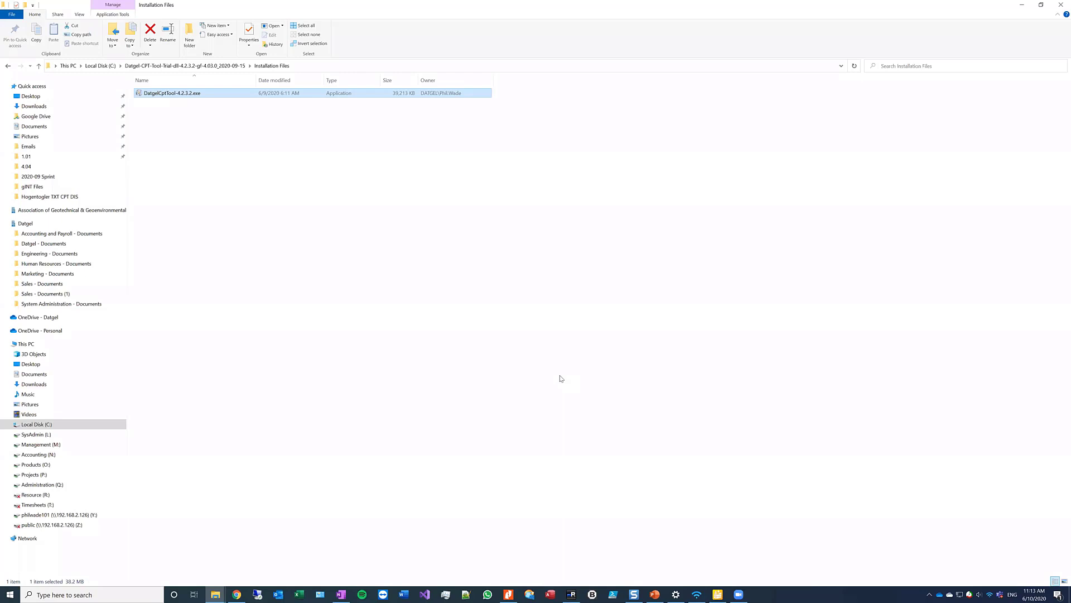
click(212, 67)
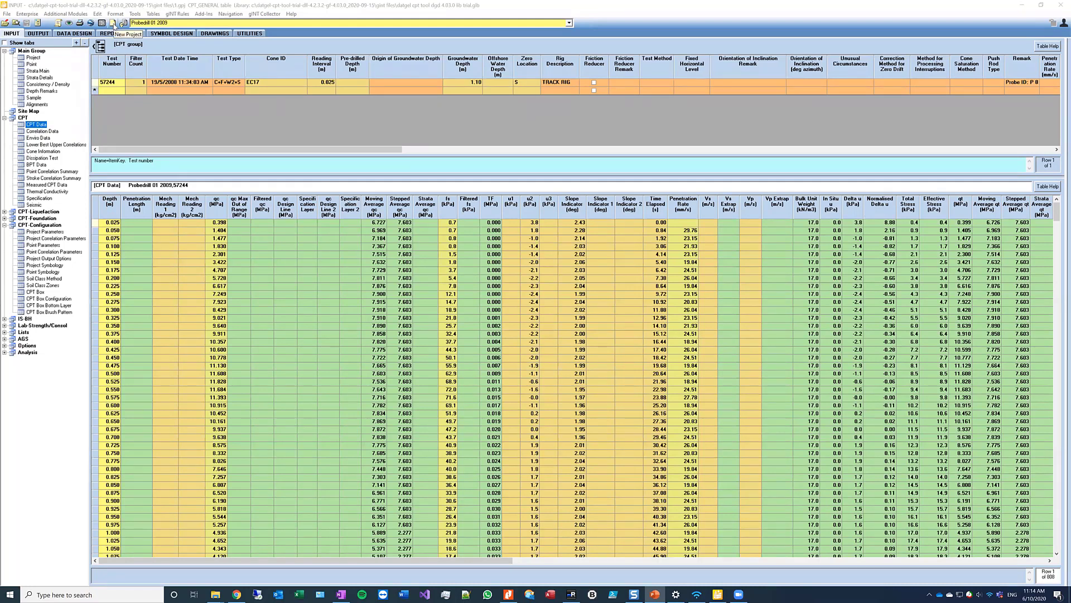
Step: Leave the Input application group in gINT and go to the gINT Main Menu
click(6, 14)
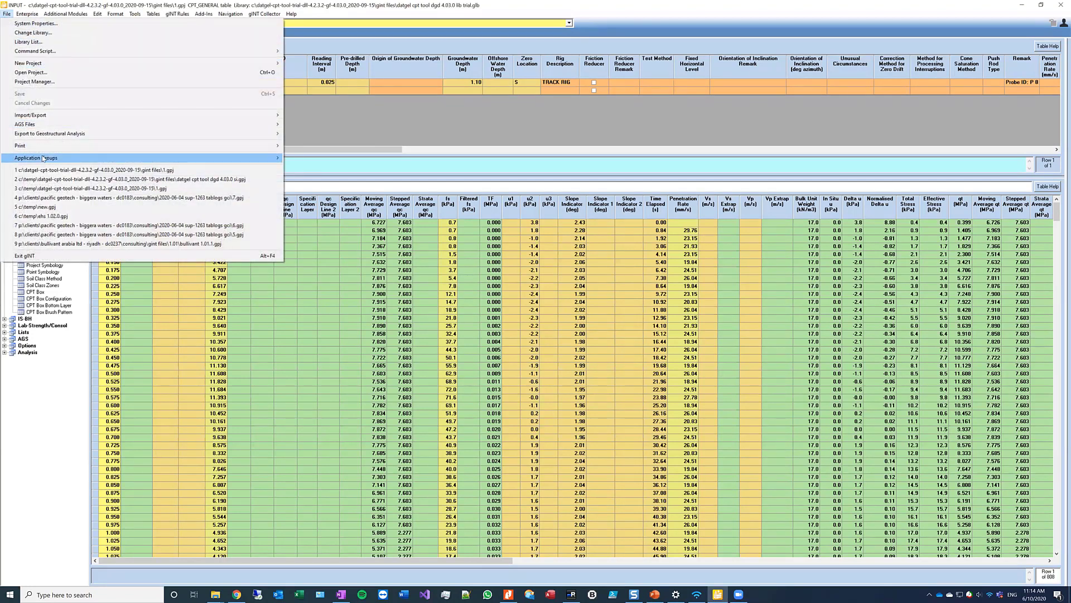
mouse_move(273, 158)
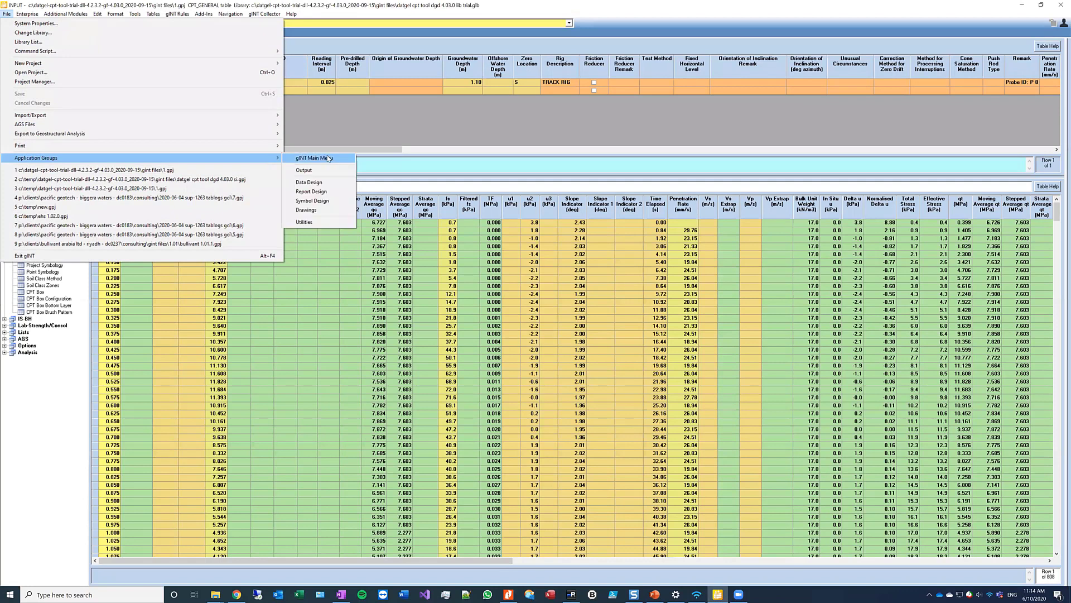
click(329, 159)
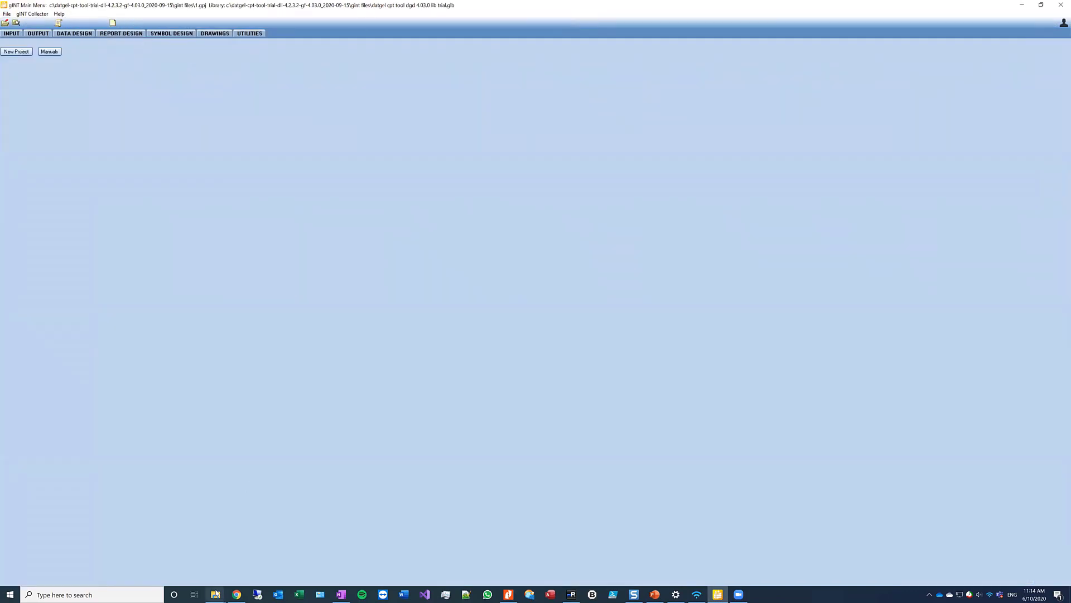
Step: Switch to File Explorer and open the library datgel cpt tool dgd 4.03.0 lib trial.glb from the gINT Files folder
mouse_move(217, 593)
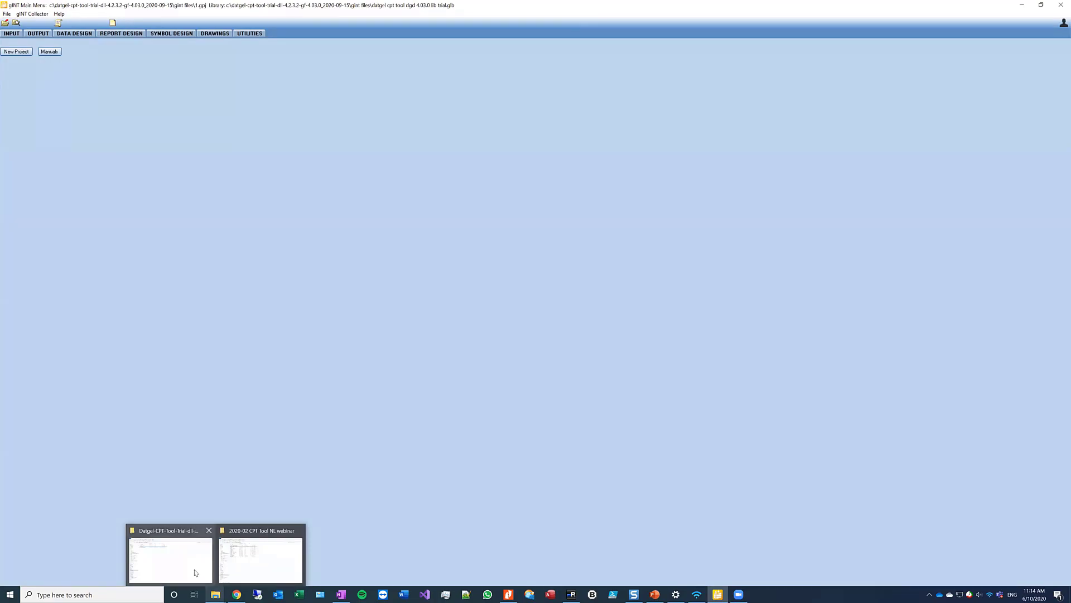
click(198, 574)
double_click(153, 111)
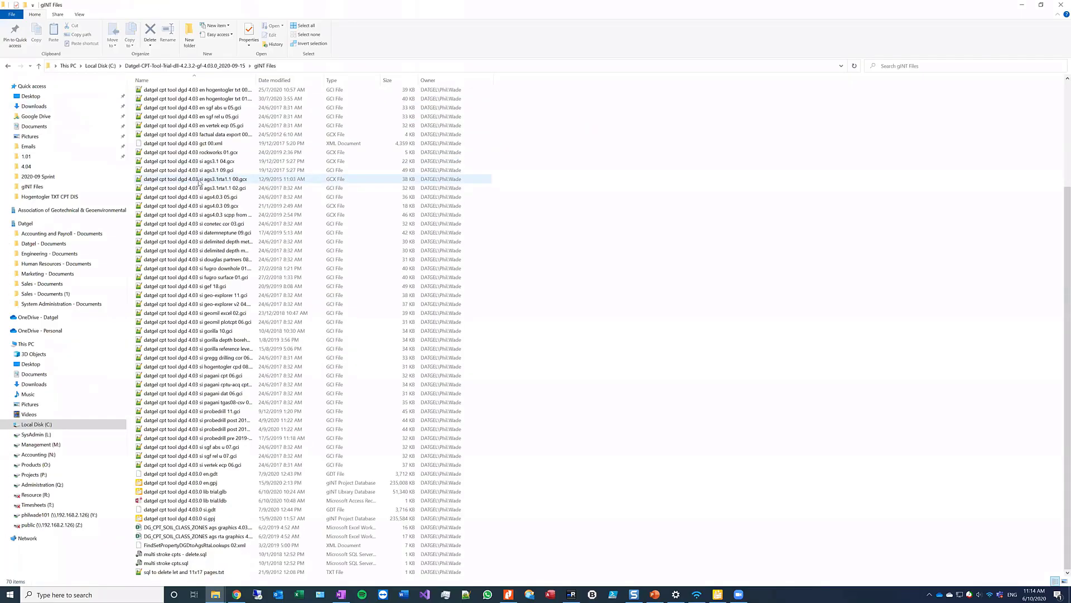
click(218, 493)
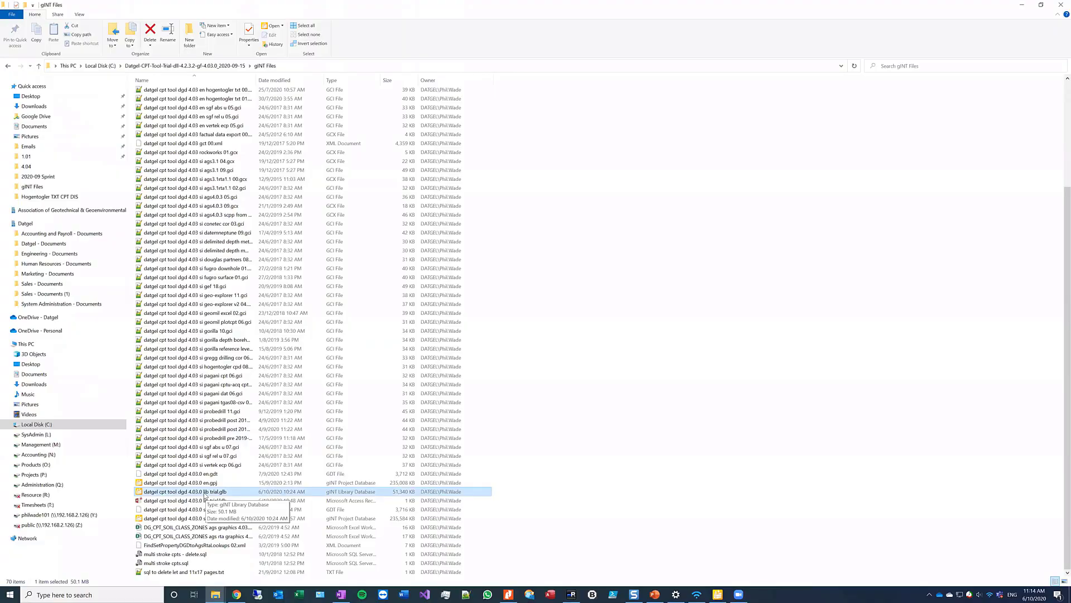
double_click(205, 494)
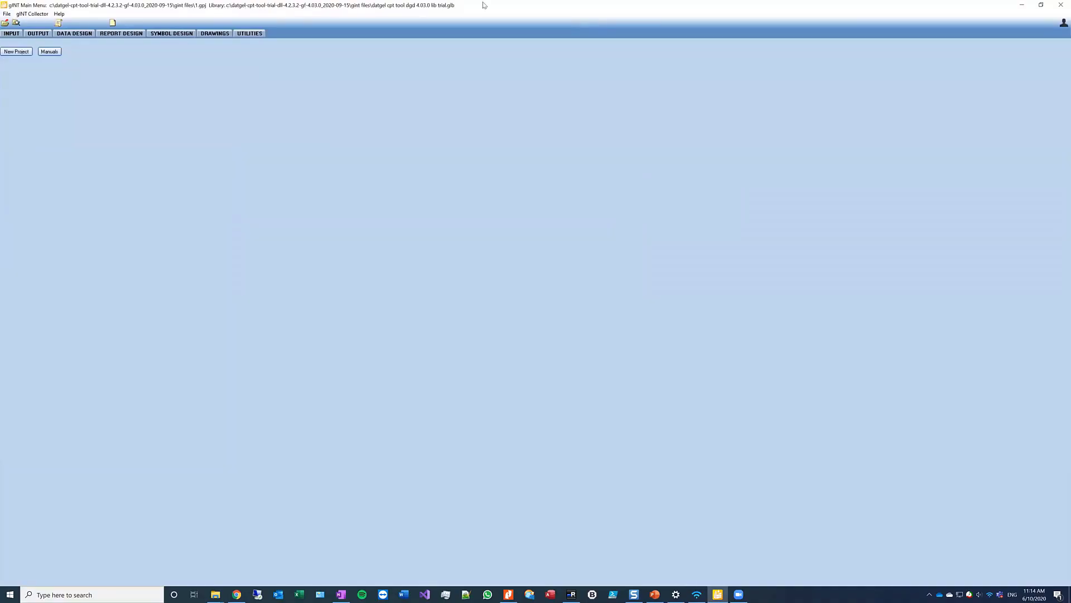
Step: Create a new project named 2 in the gINT Files folder, cloned from the data template datgel cpt tool dgd 4.03.0 si.gdt
click(5, 24)
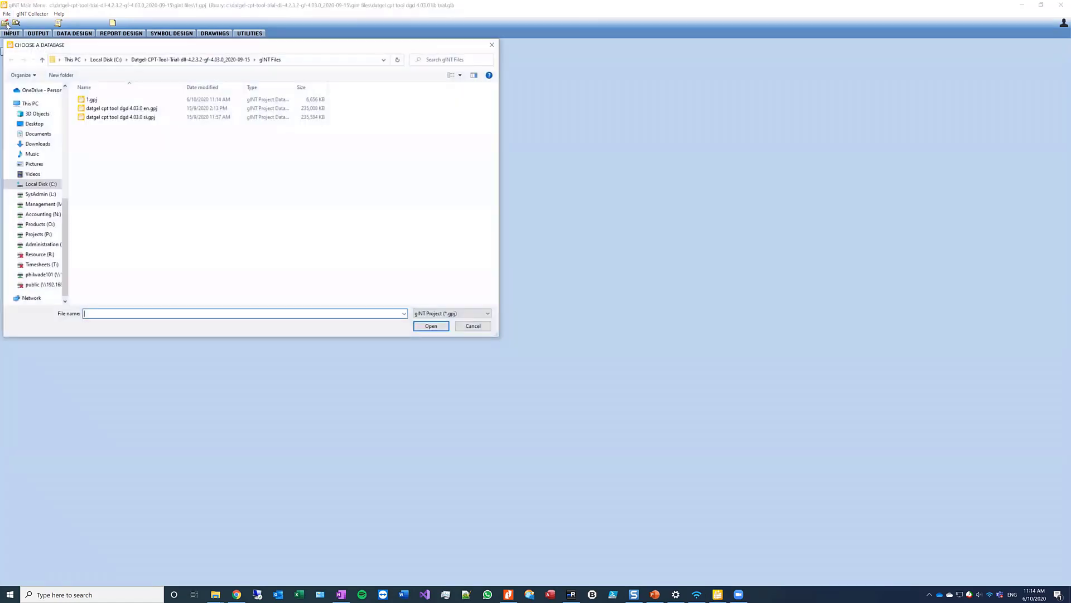
click(475, 327)
click(113, 23)
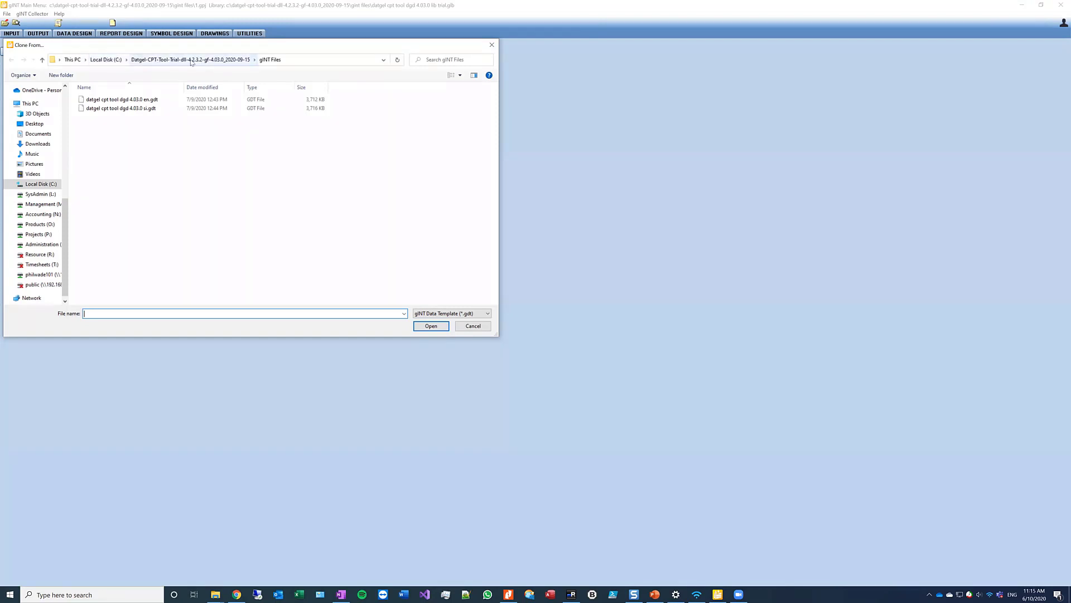
click(139, 109)
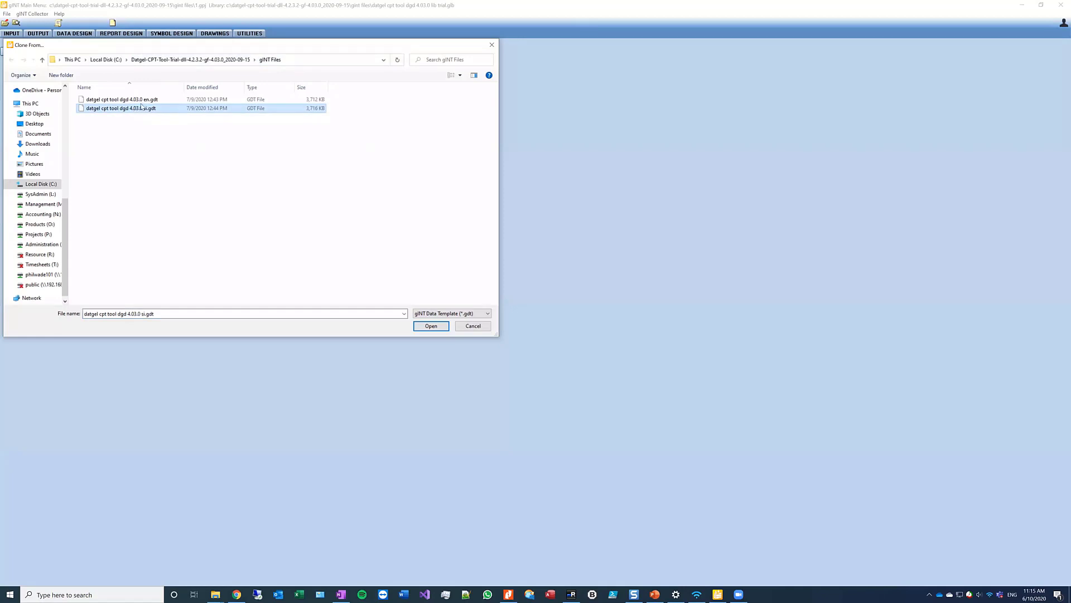
click(433, 327)
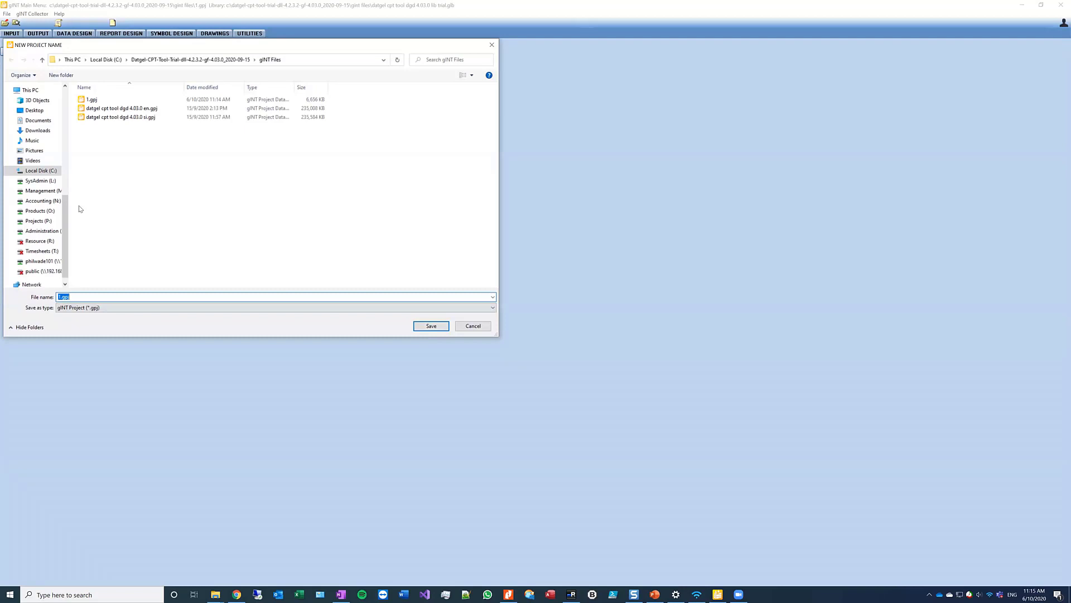
text(2)
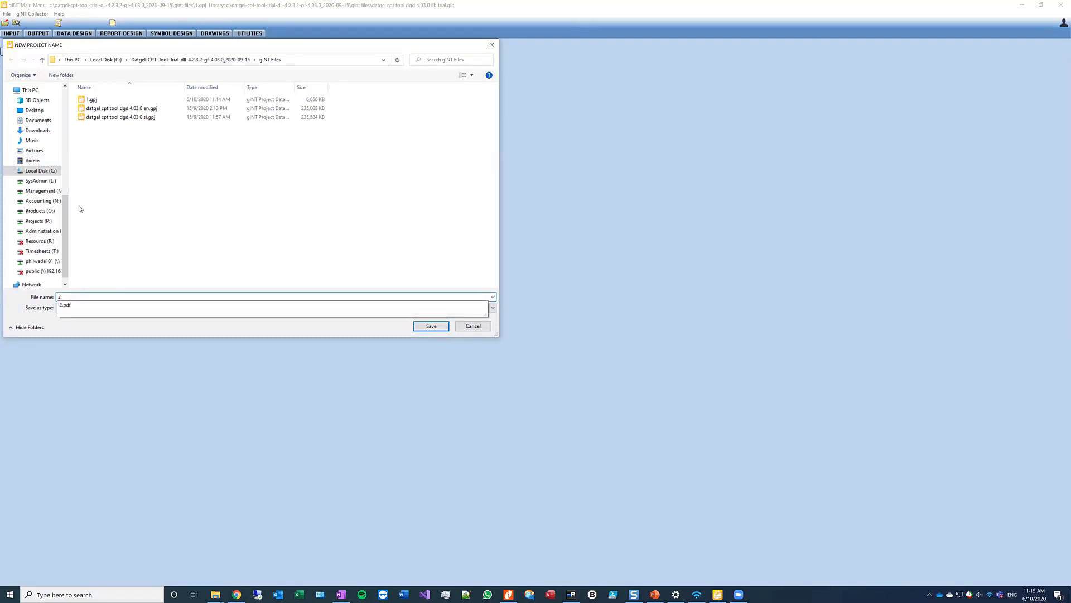
key(Return)
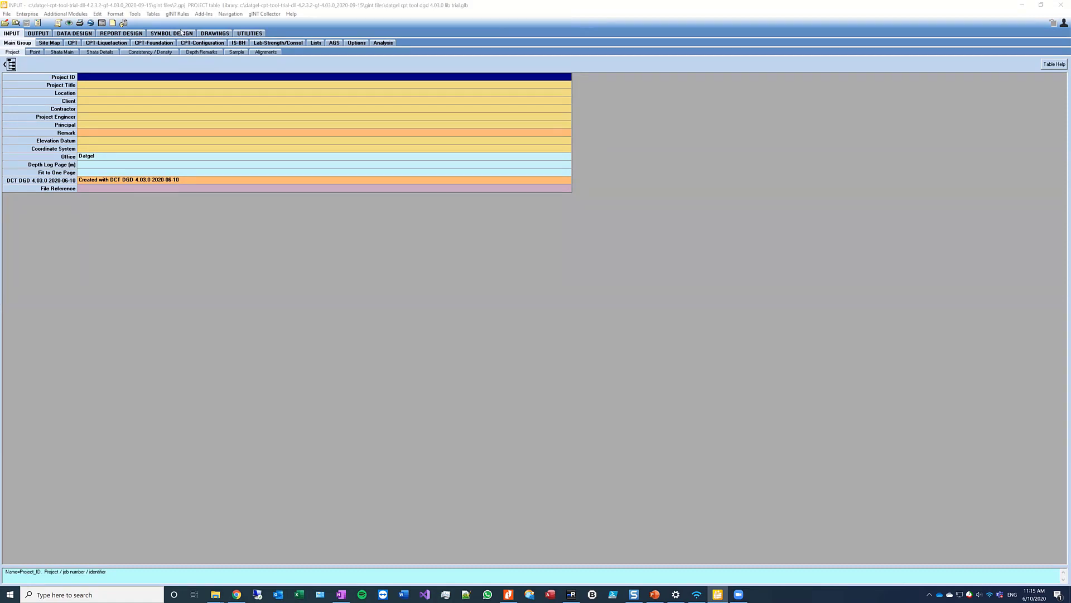
Step: View the Datgel CPT Tool licensing activation options and close them without making changes
click(205, 14)
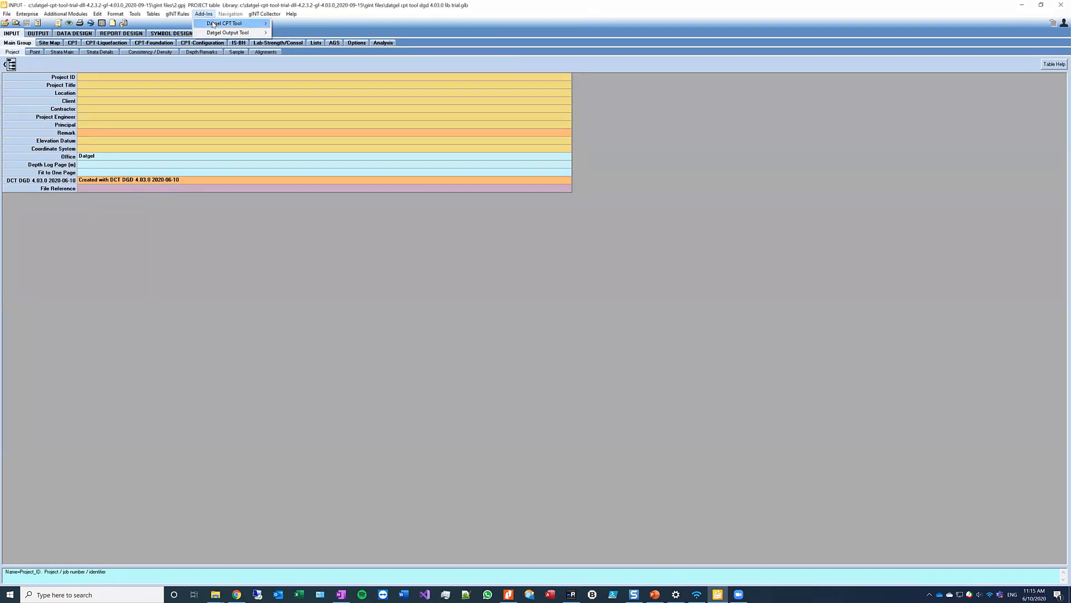
mouse_move(214, 24)
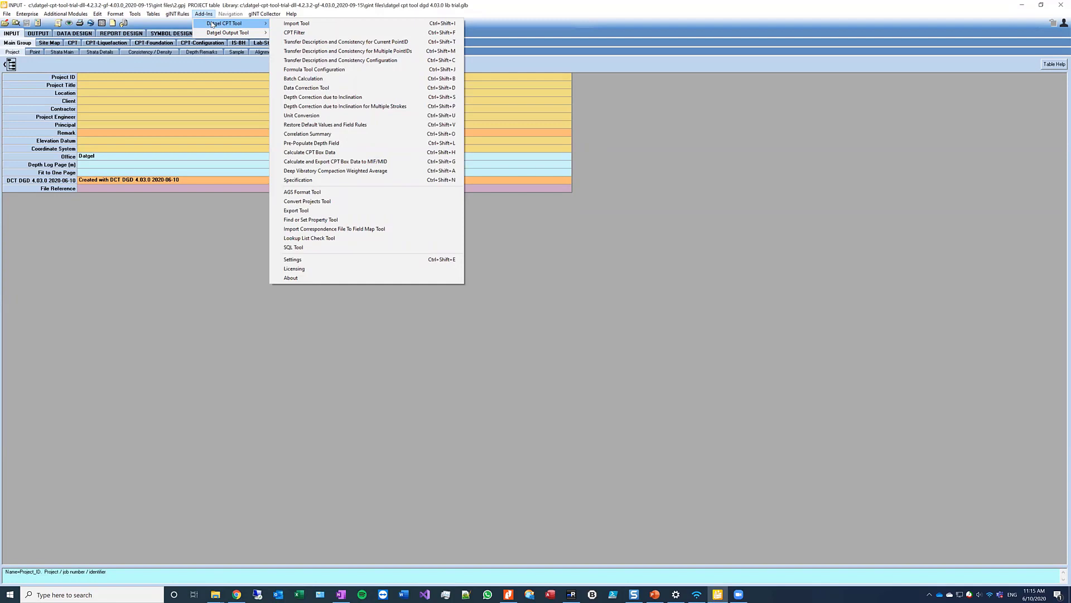
click(303, 271)
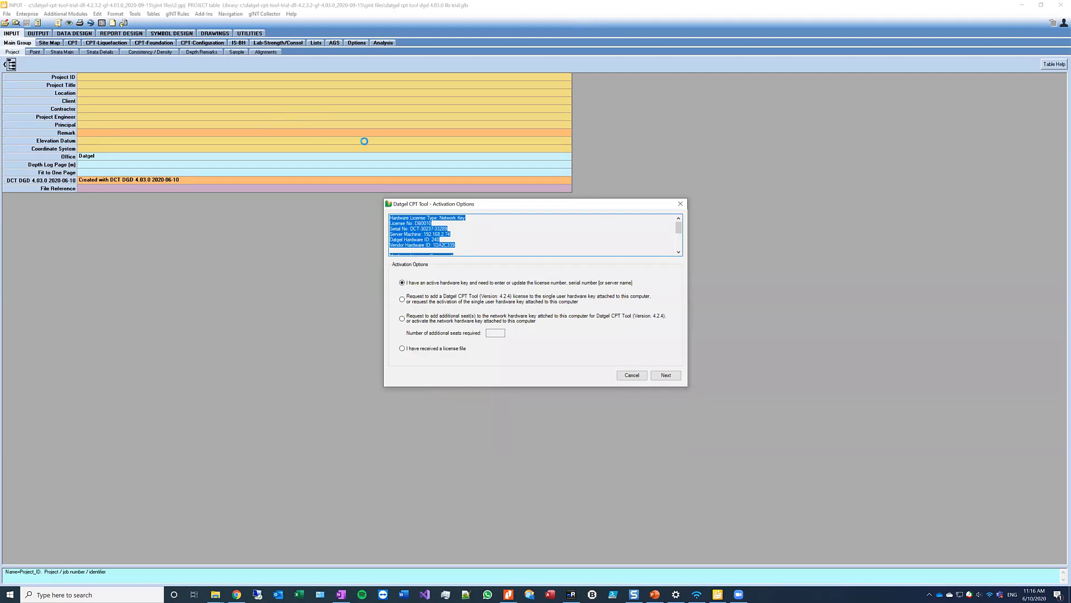
click(631, 378)
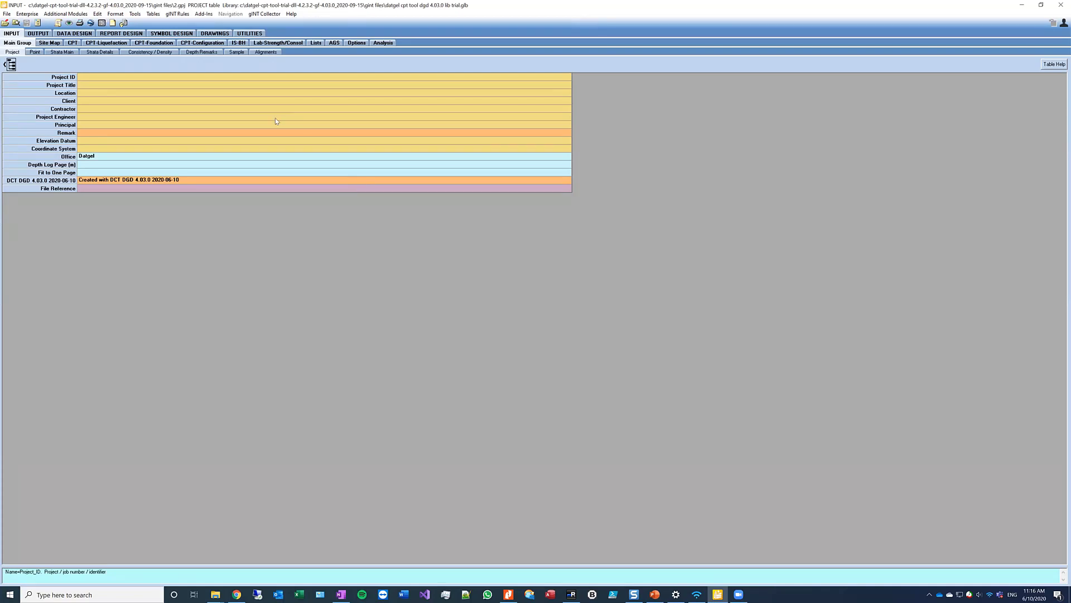
Step: Open the Datgel CPT Tool's Import Tool for the new project
click(203, 14)
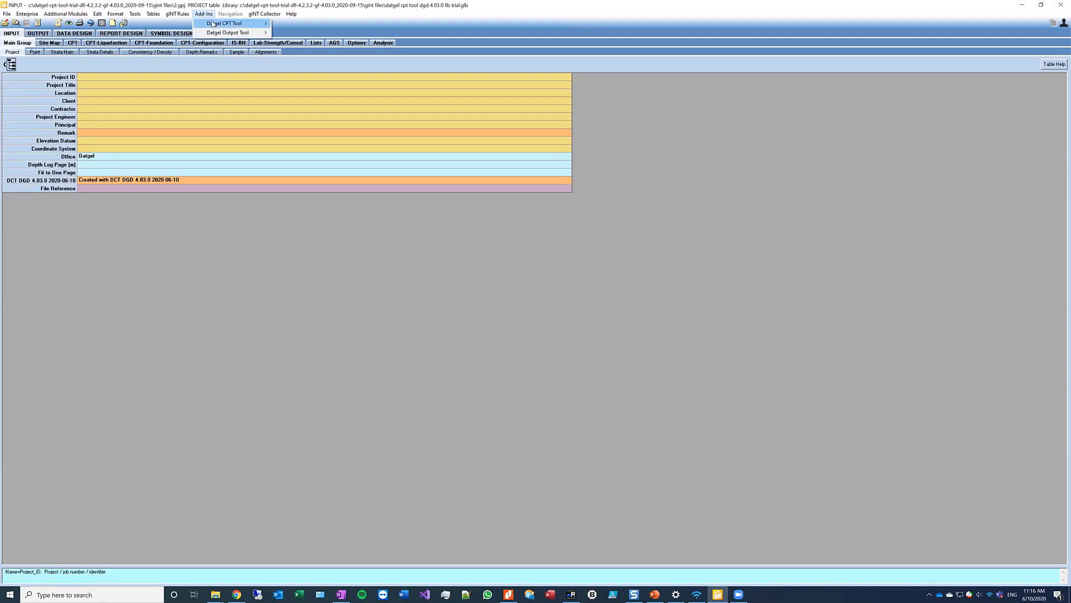
mouse_move(213, 23)
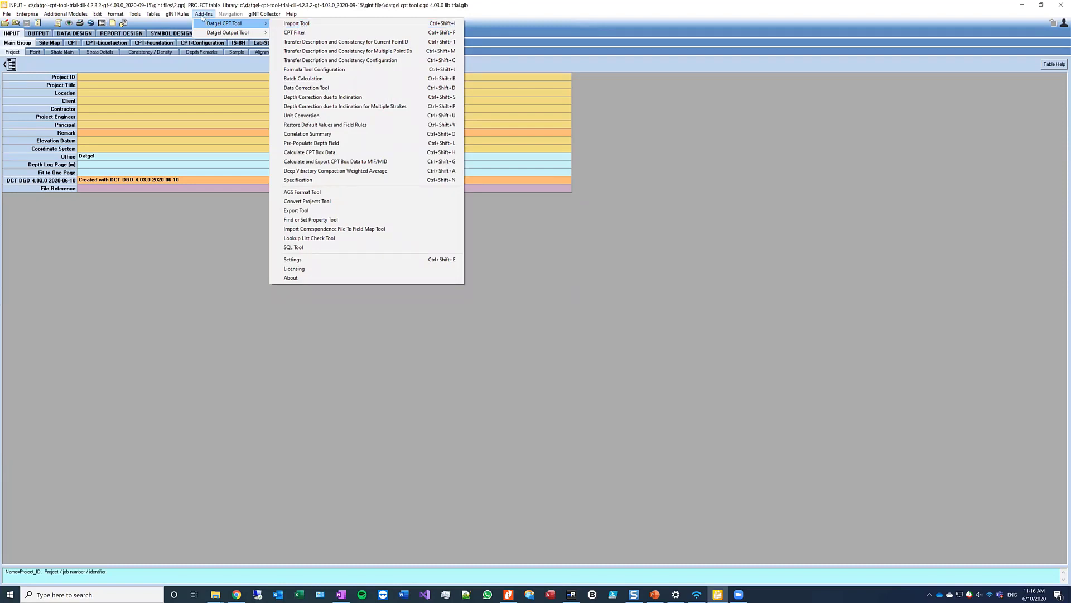
click(232, 25)
click(209, 24)
click(317, 24)
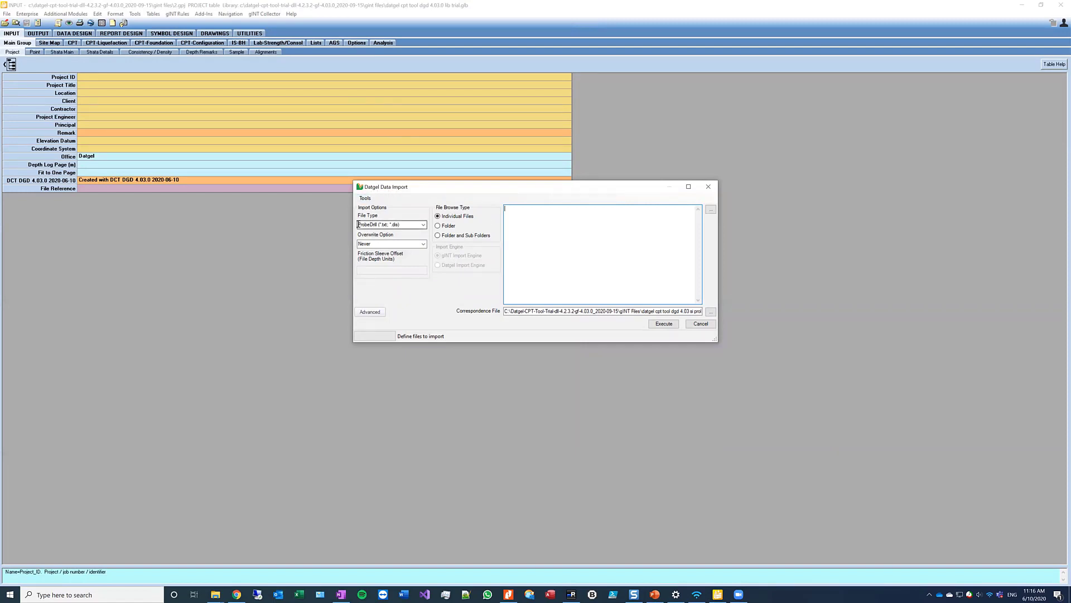
Step: Set the import file type to ProbeDrill and add Probedrill 01 2009.dis and Probedrill 01 2009.txt from the Example CPT Data Files folder
click(423, 226)
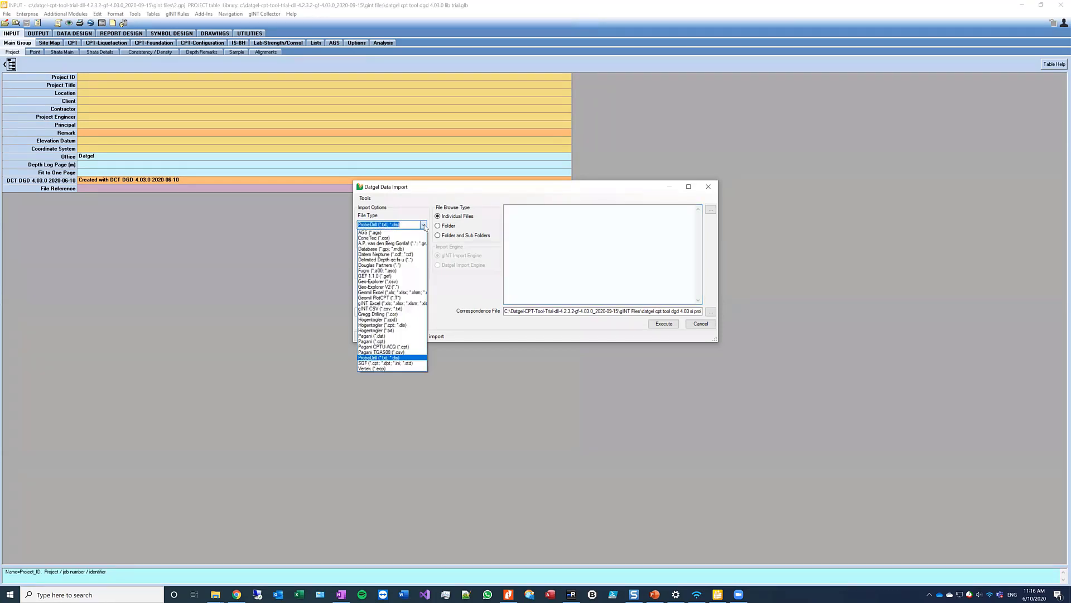
click(395, 359)
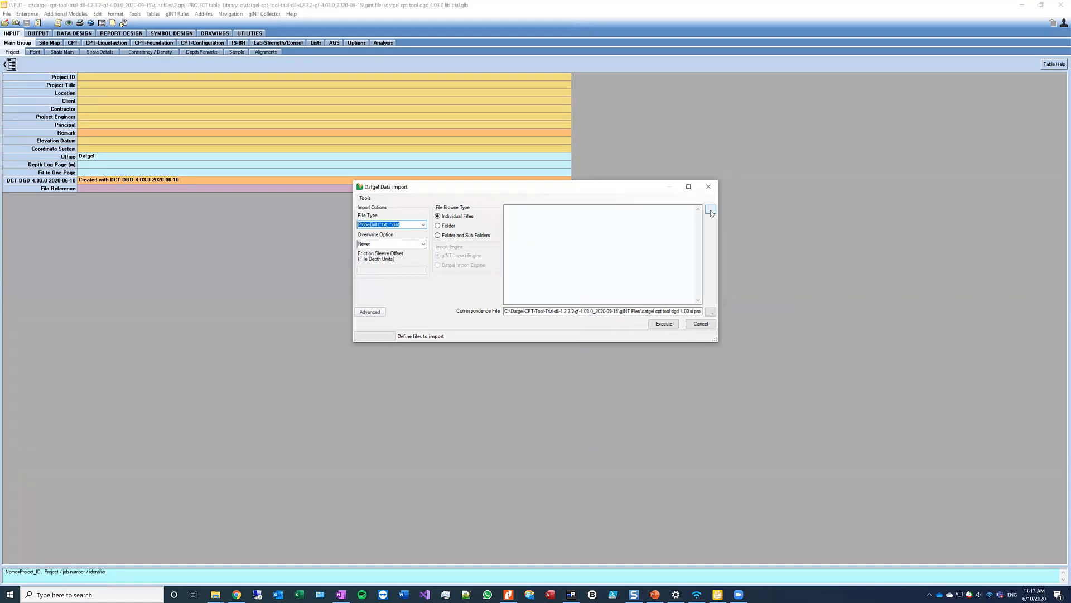
click(514, 212)
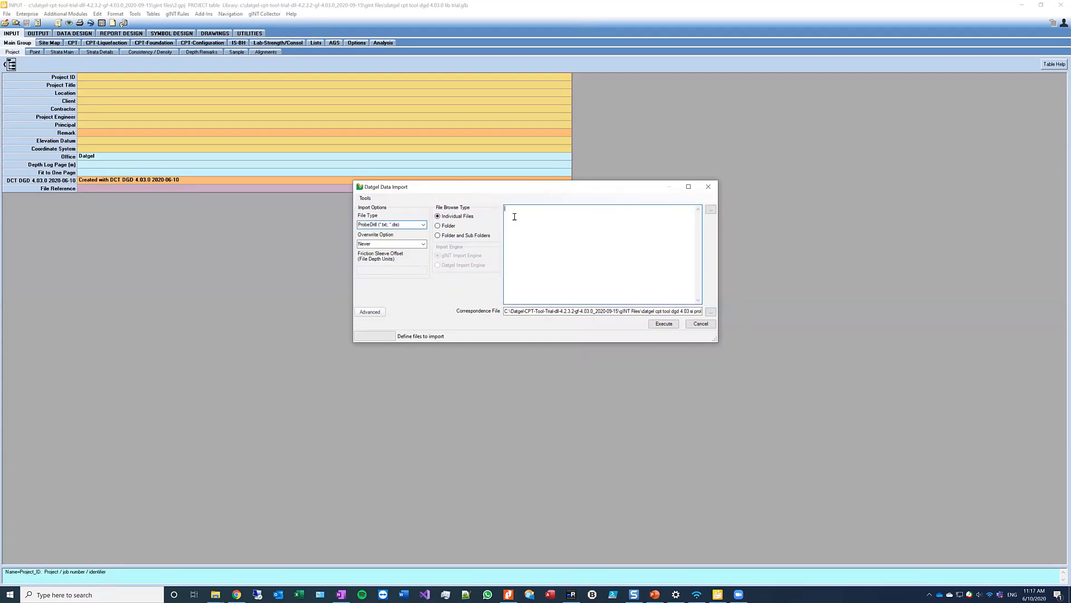
click(711, 211)
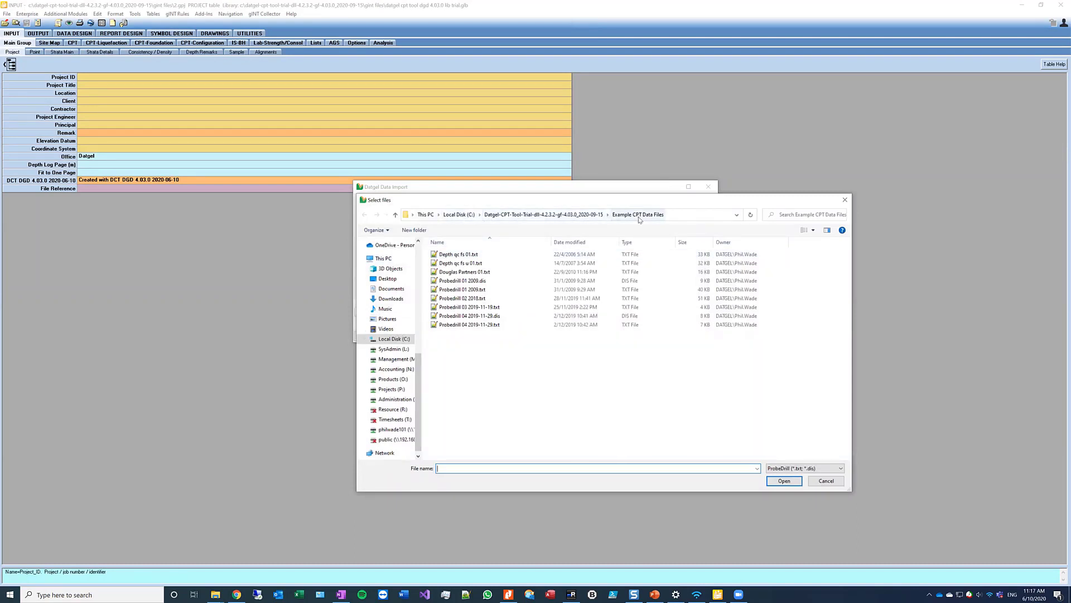
click(473, 281)
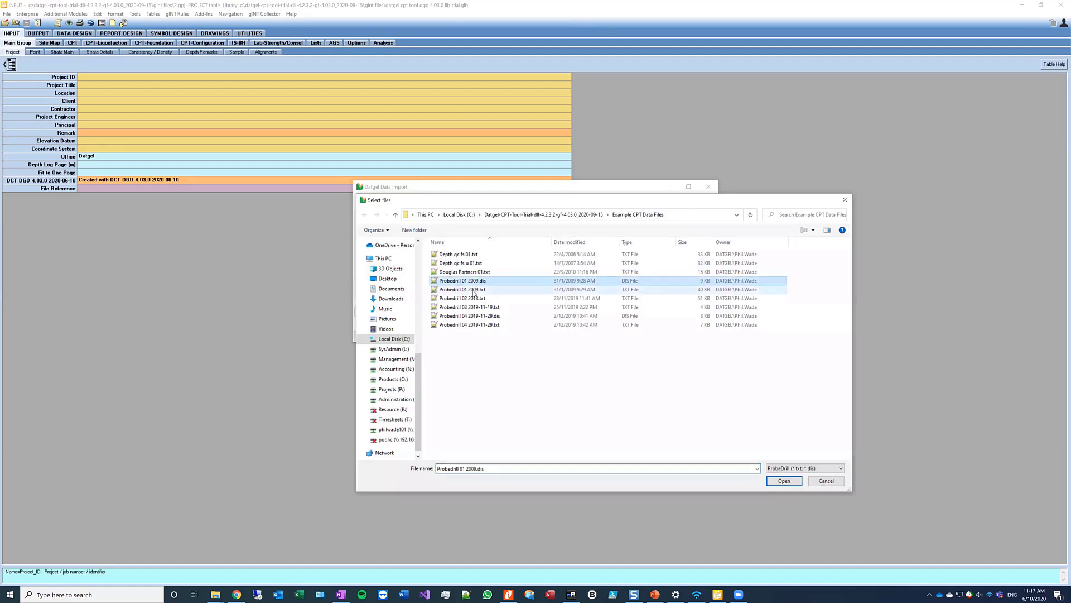
ctrl+click(491, 289)
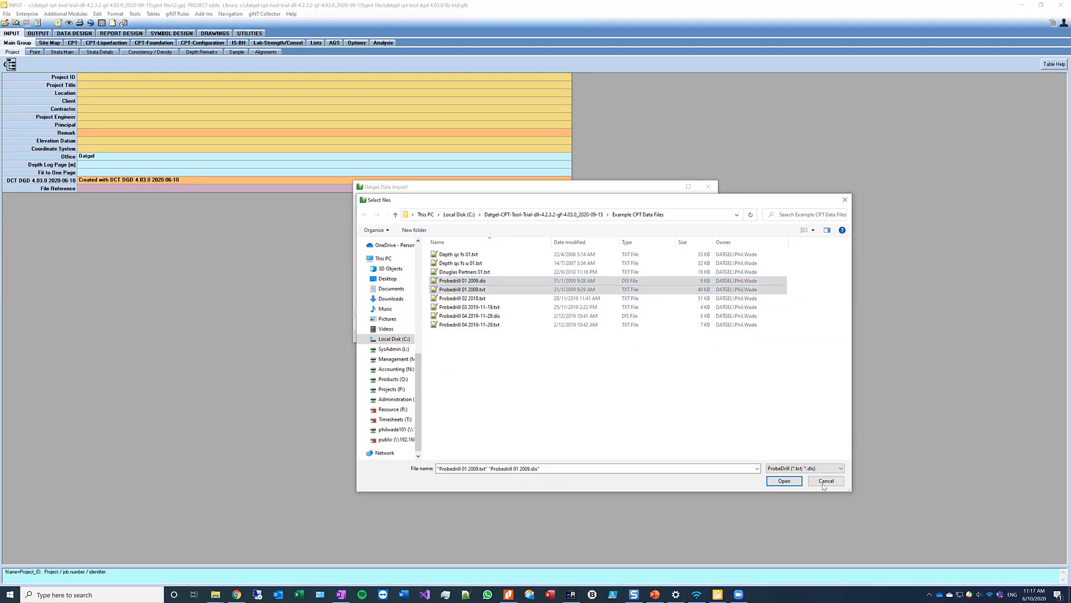
click(784, 480)
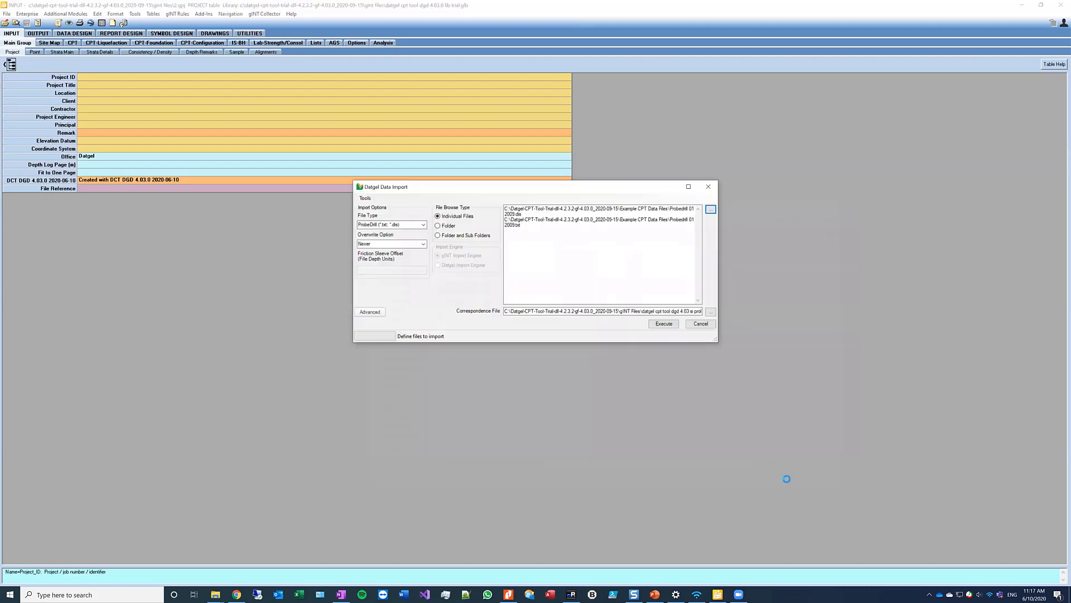
Step: Choose the correspondence file datgel cpt tool dgd 4.03 si probedrill 11.gci from the gINT Files folder and run the import
click(710, 311)
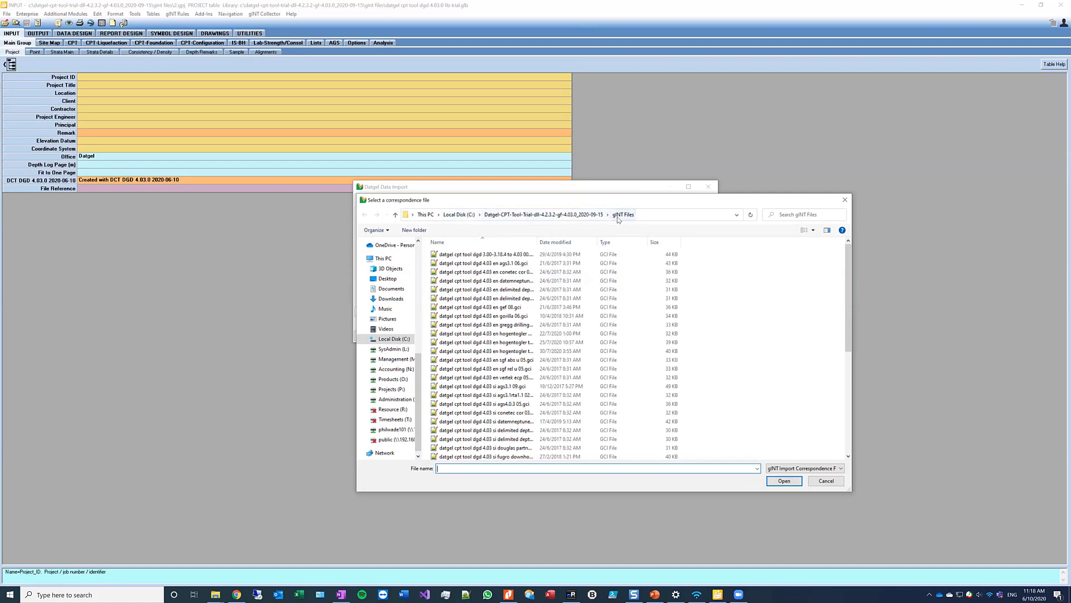
click(519, 360)
scroll(473, 318, down, 7)
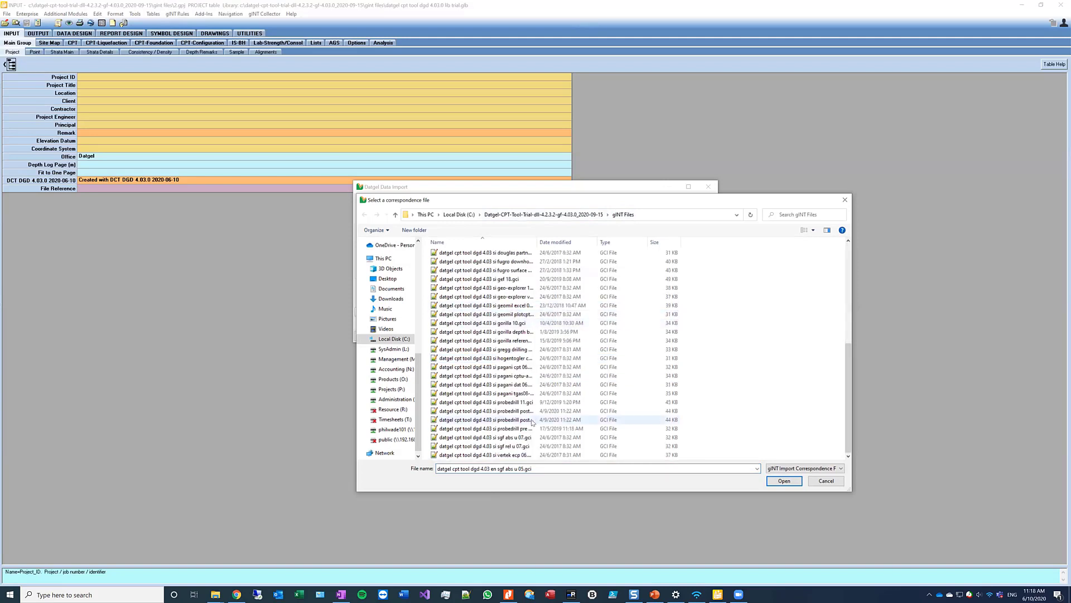
double_click(539, 242)
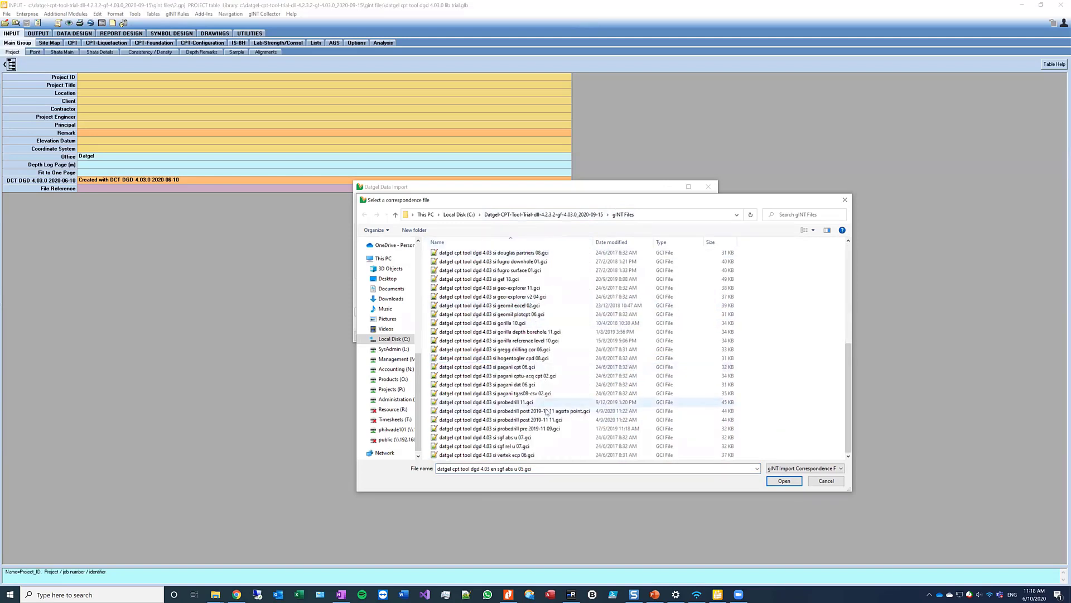
click(528, 403)
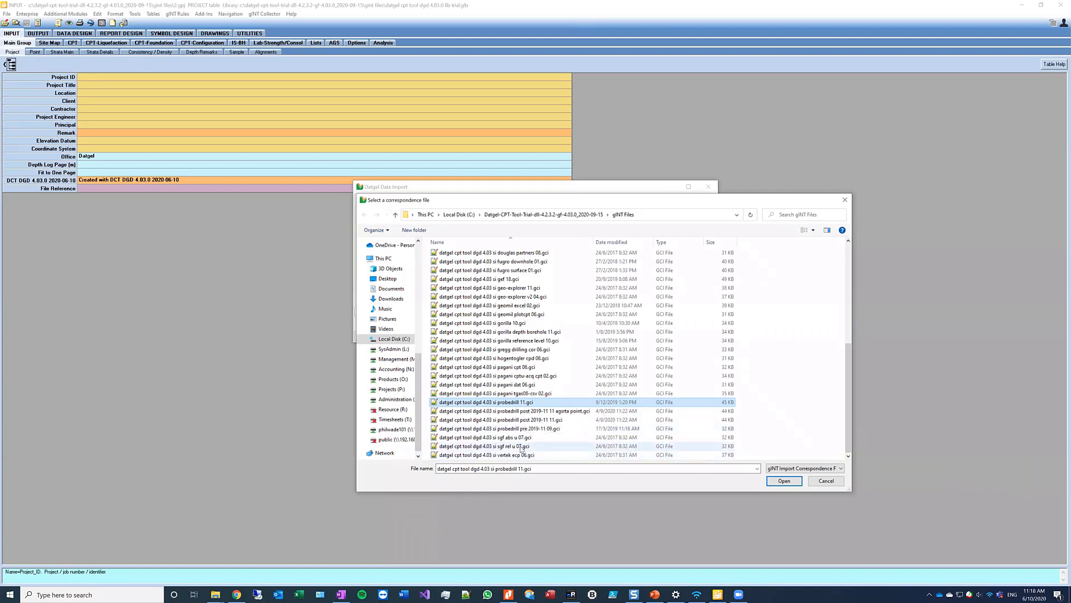
click(785, 481)
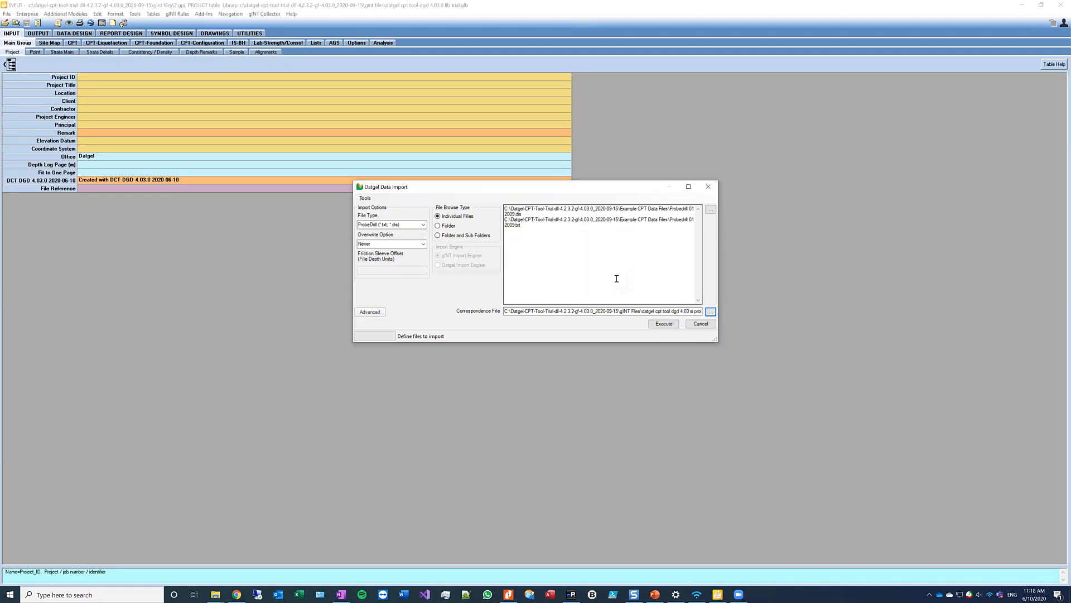
click(664, 324)
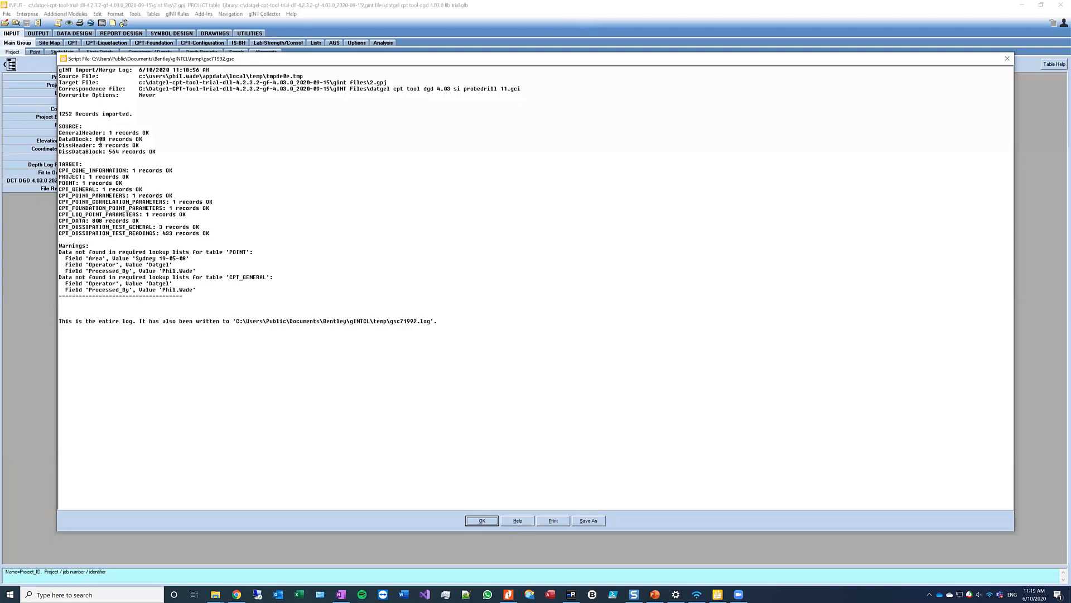
Step: Review the source and target record counts for CPT data and dissipation tests in the import log, and close it
double_click(100, 140)
double_click(104, 190)
double_click(98, 221)
click(100, 145)
double_click(114, 152)
click(159, 225)
double_click(161, 234)
click(482, 520)
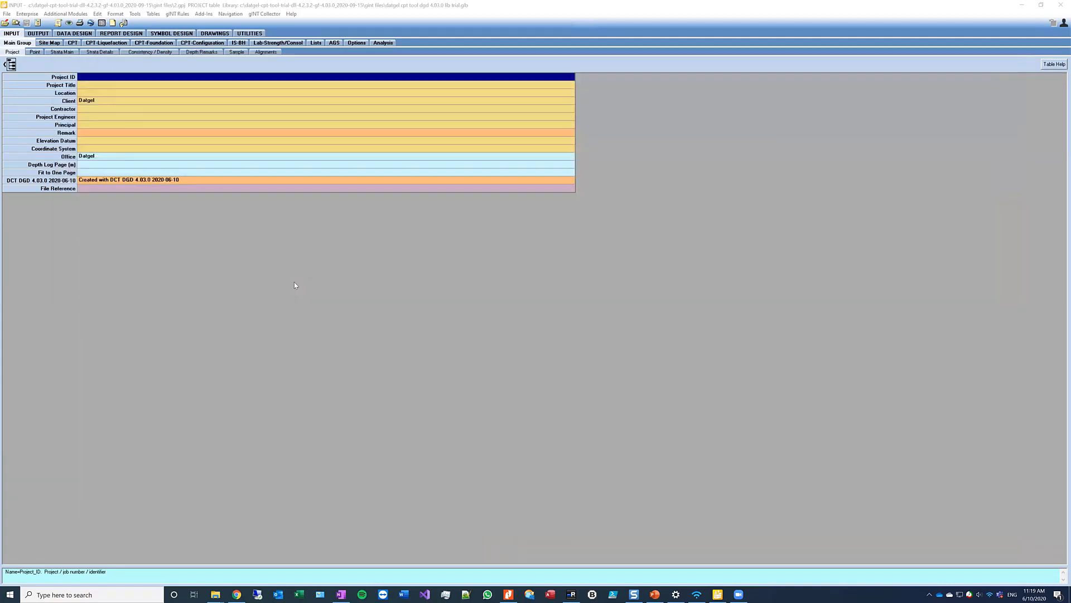
Step: Examine the imported record in the Point table and its CPT Data readings, showing the table tree for navigation
click(41, 54)
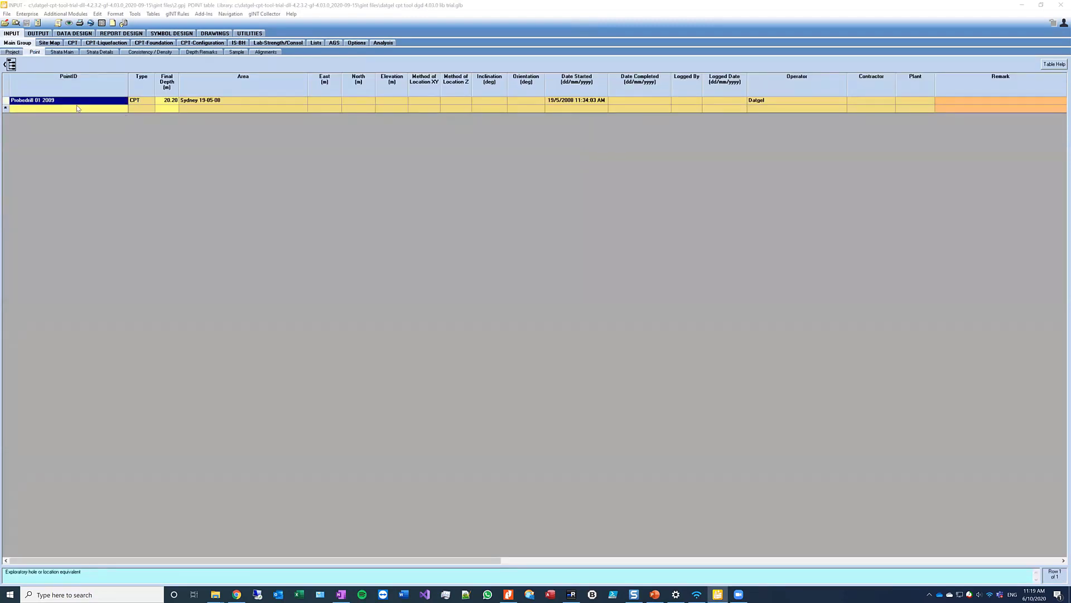
click(72, 45)
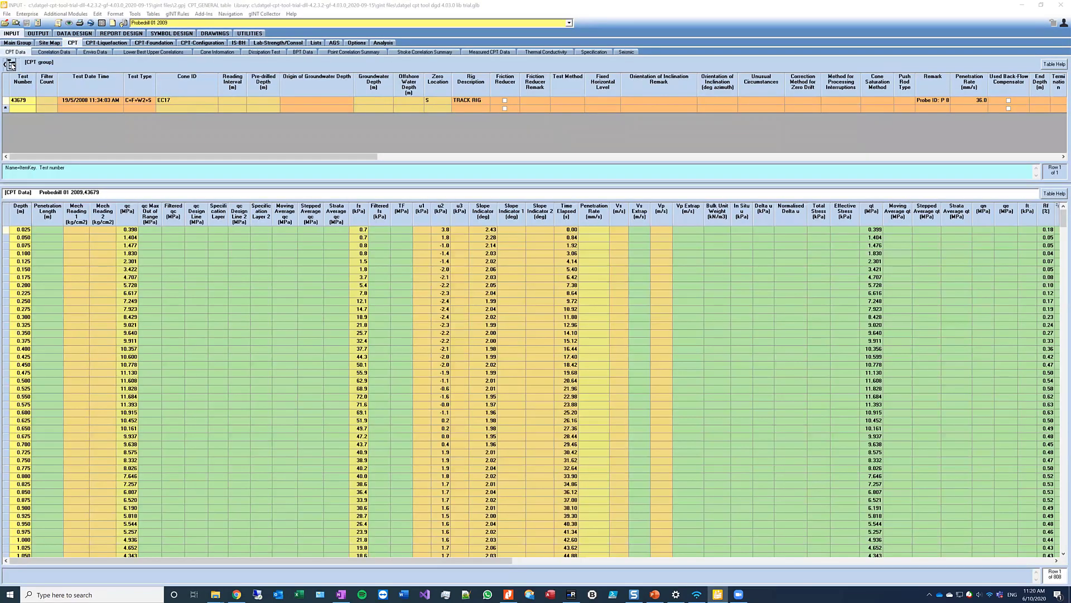
click(13, 64)
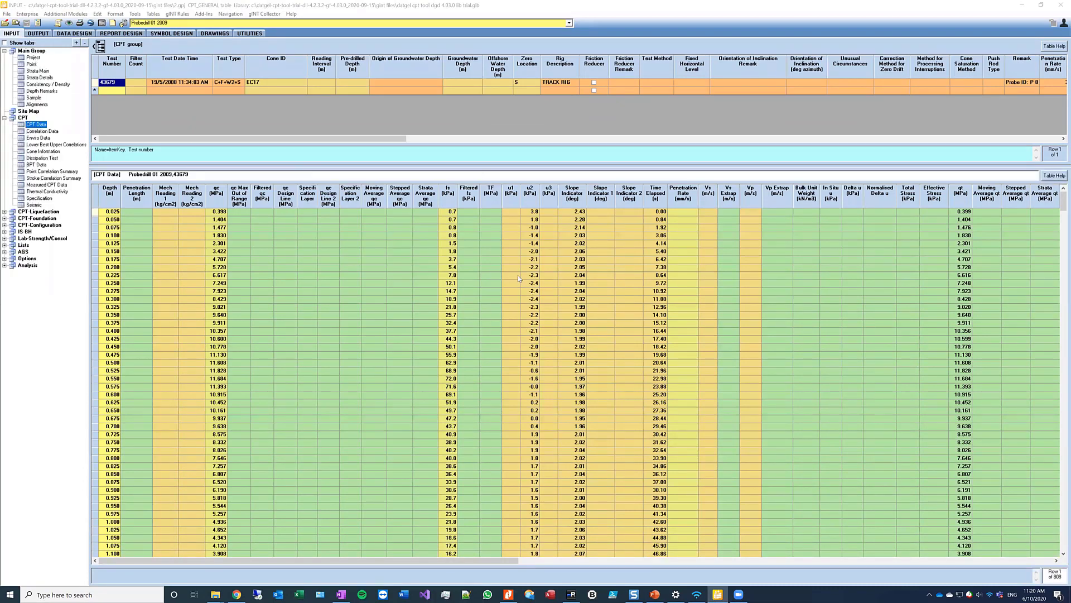
click(394, 246)
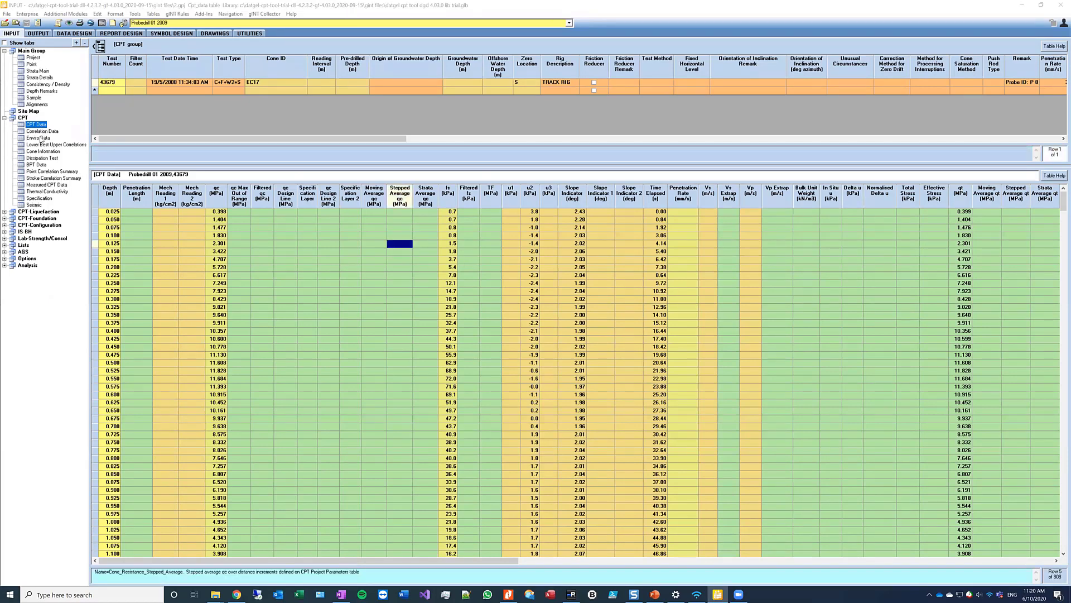
Step: Examine the Dissipation Test readings at the 11.200 m and 14.625 m depths, and return to the CPT Data table
click(38, 159)
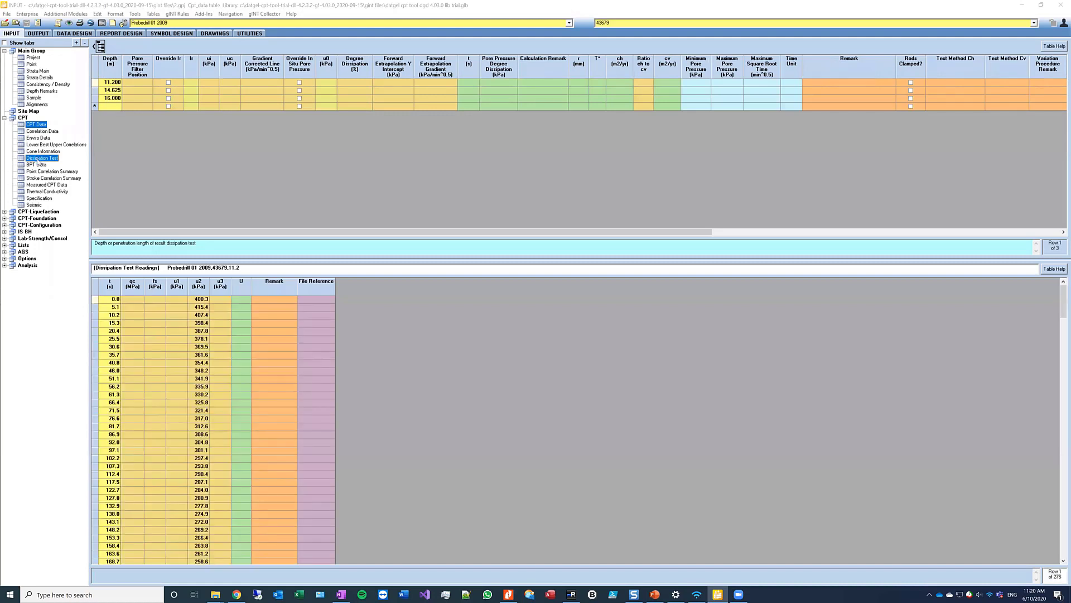
click(111, 90)
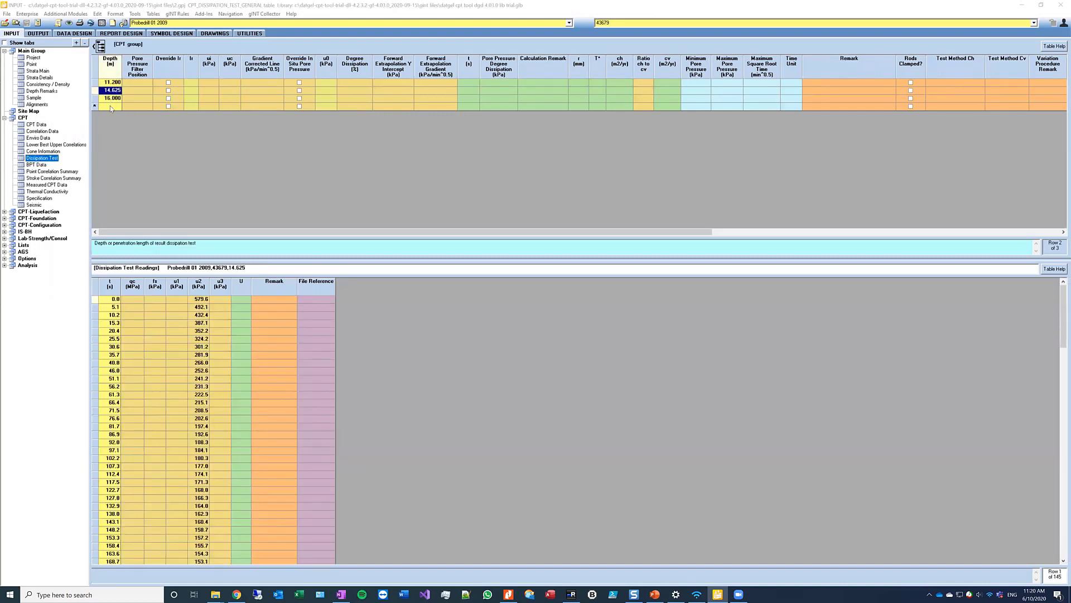
click(110, 84)
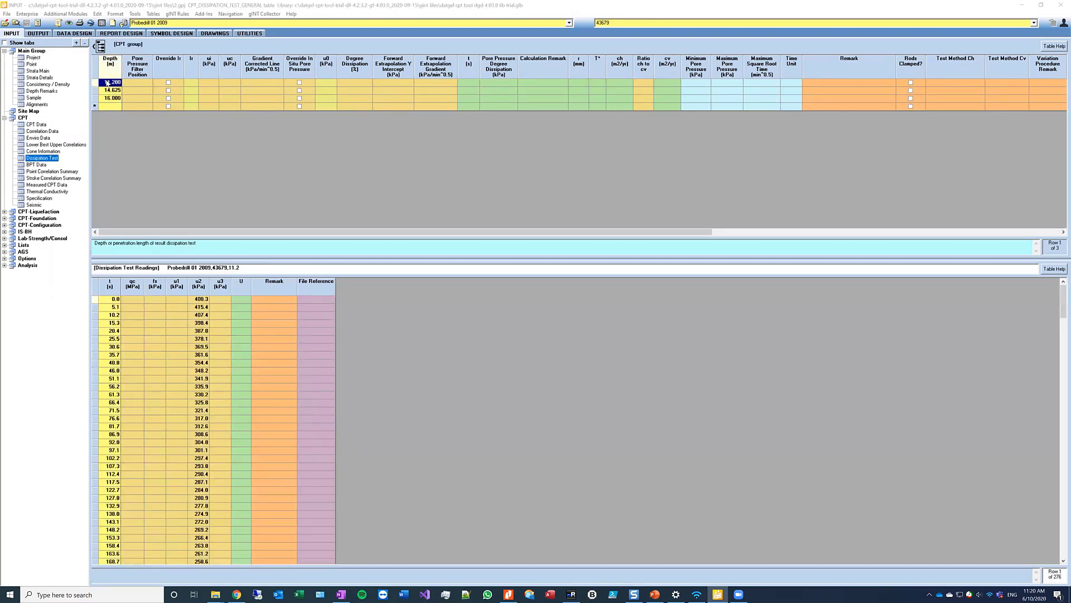
click(112, 91)
click(45, 125)
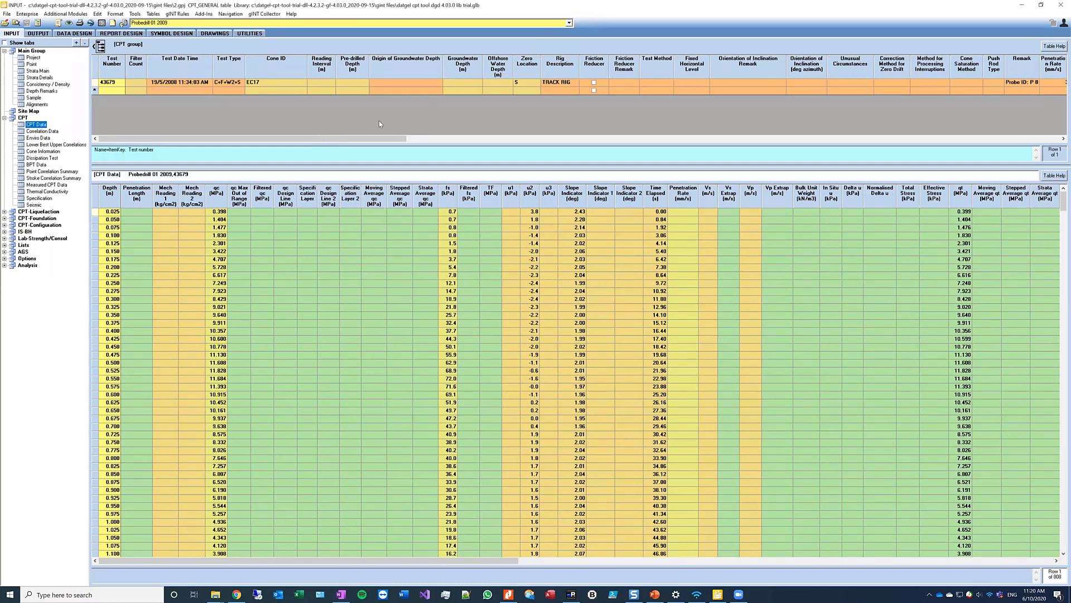
Step: Set the cone area ratio of cone EC17 to 0.621 in the Cone Information table
click(33, 152)
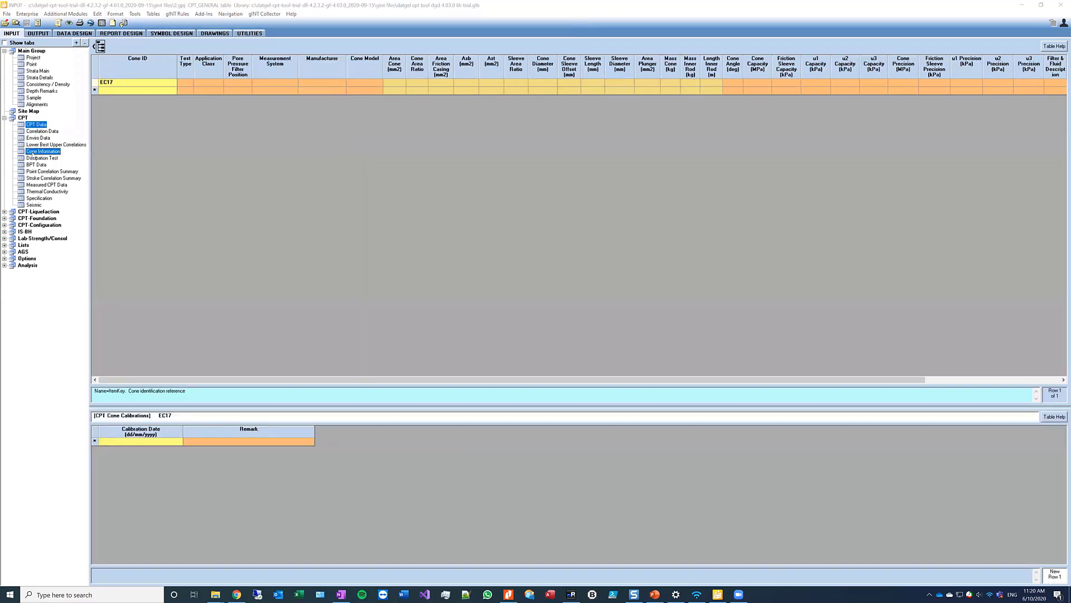
click(417, 83)
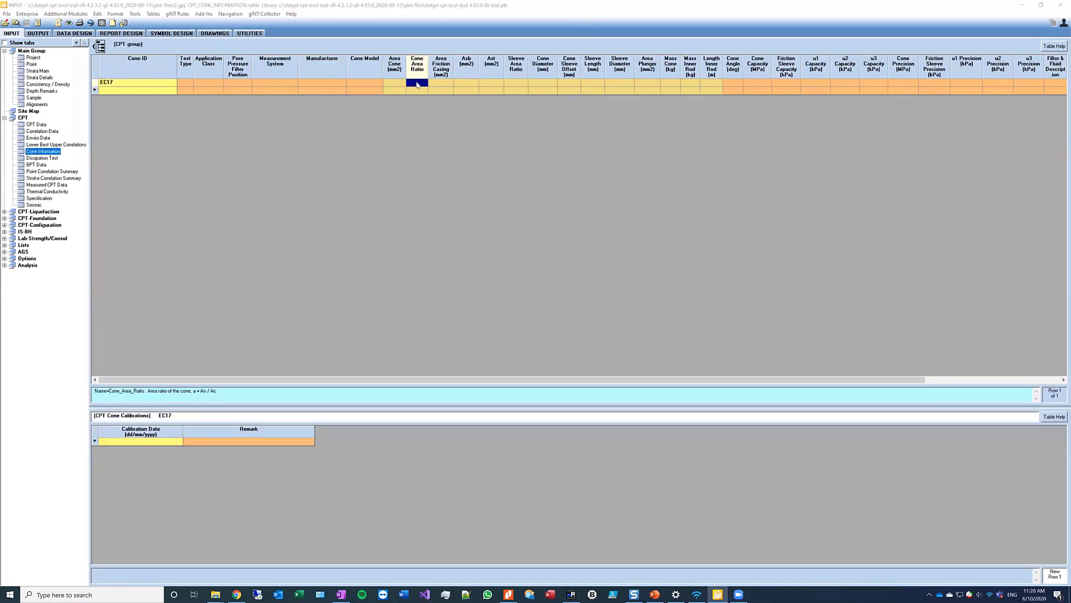
text(0.621)
key(Tab)
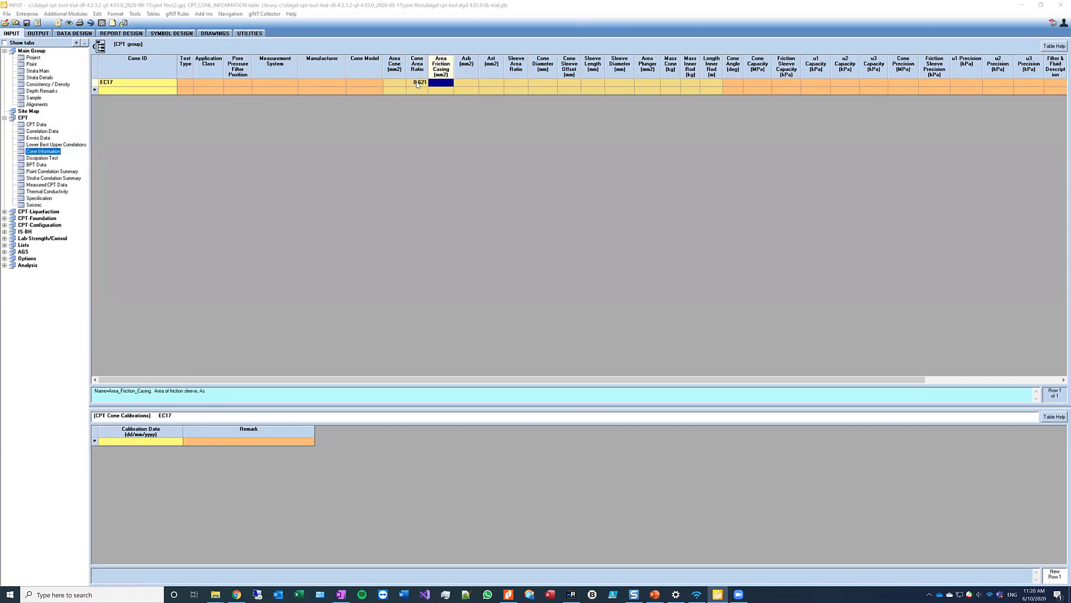
Step: Set cone EC17's diameter to 35.7 mm and its cone sleeve offset to 100 mm
key(Tab)
key(Tab)
key(Tab)
key(Tab)
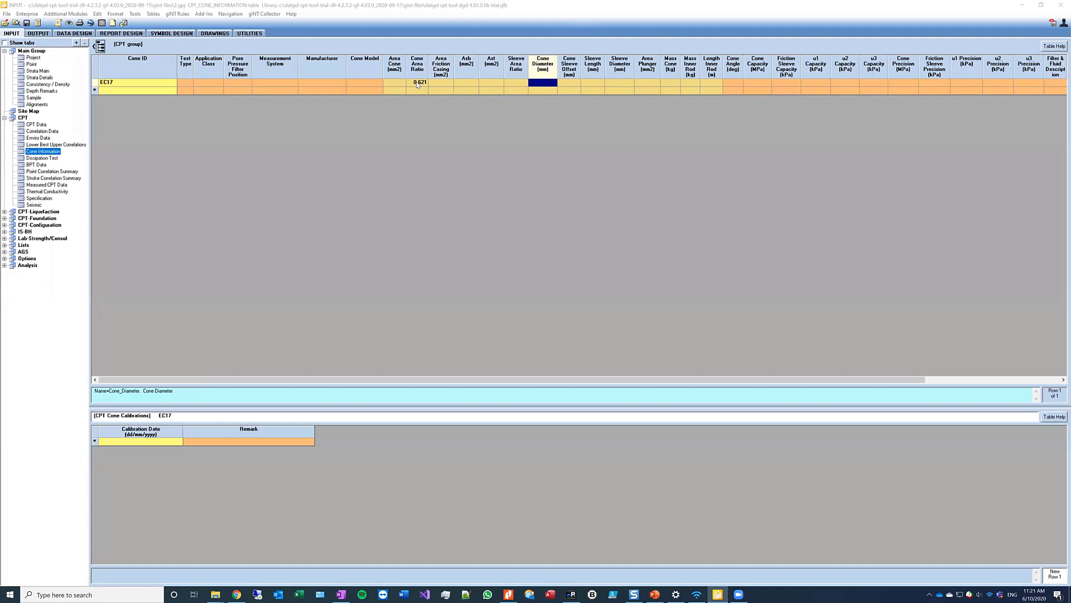
text(35.7)
key(Tab)
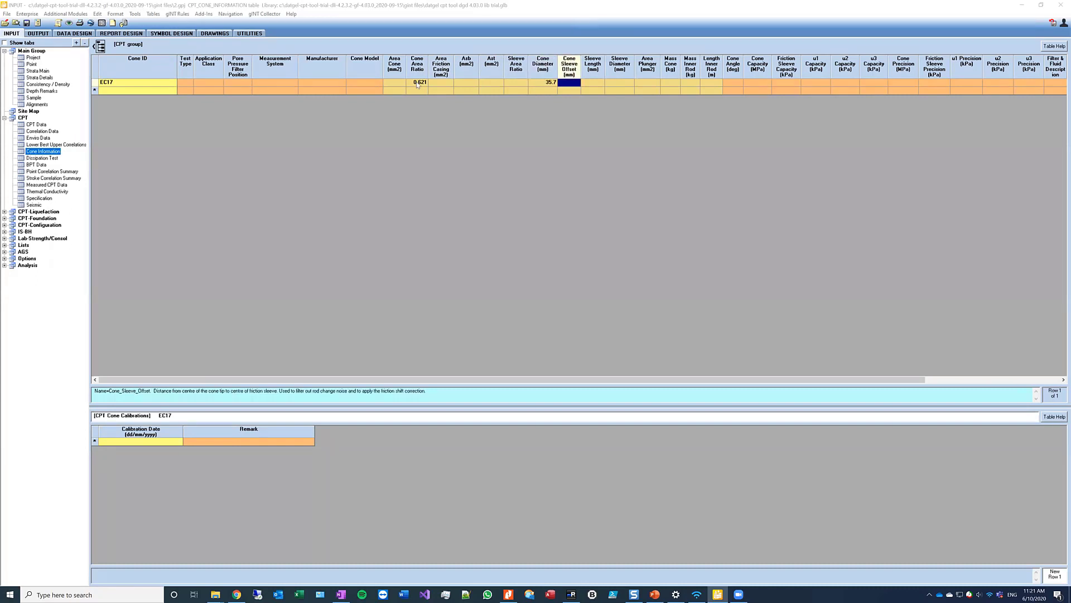
text(100)
key(Tab)
key(shift+Tab)
Step: Review the area ratio, diameter and sleeve offset fields of cone EC17 and their field descriptions
click(418, 84)
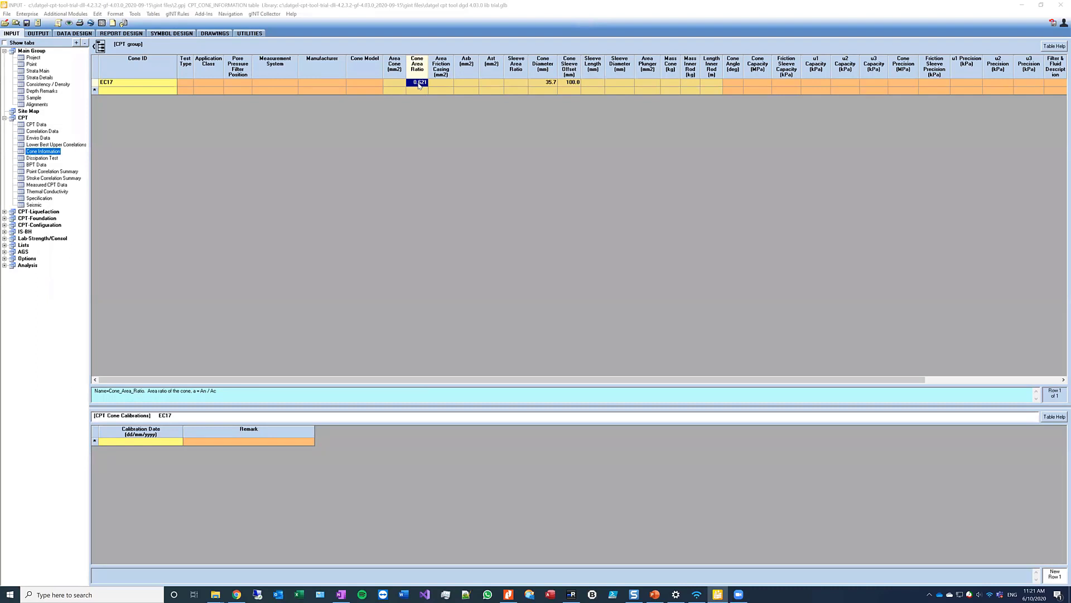
click(549, 85)
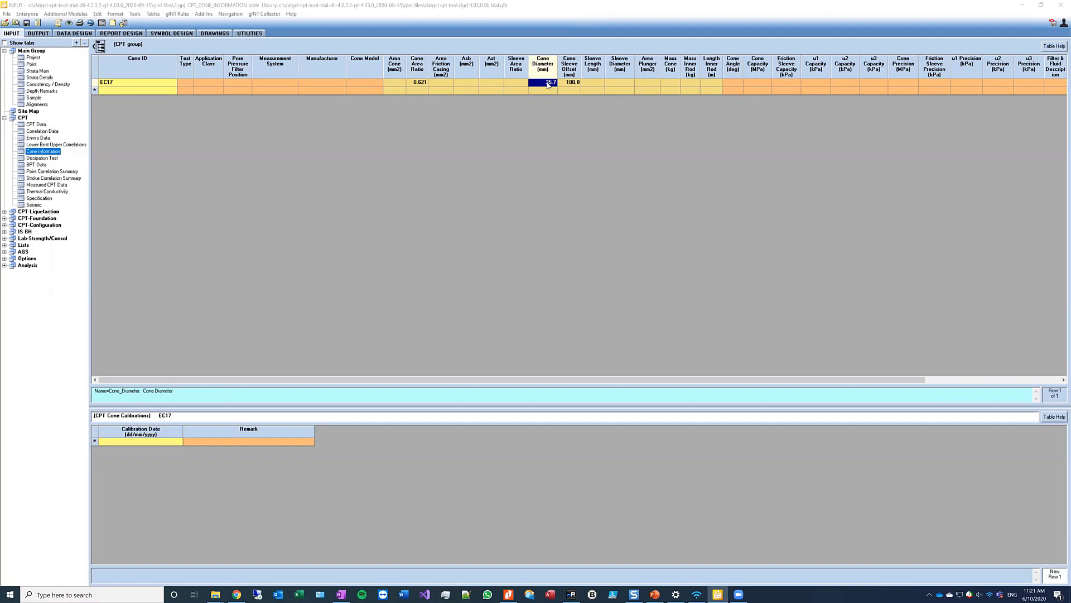
click(569, 84)
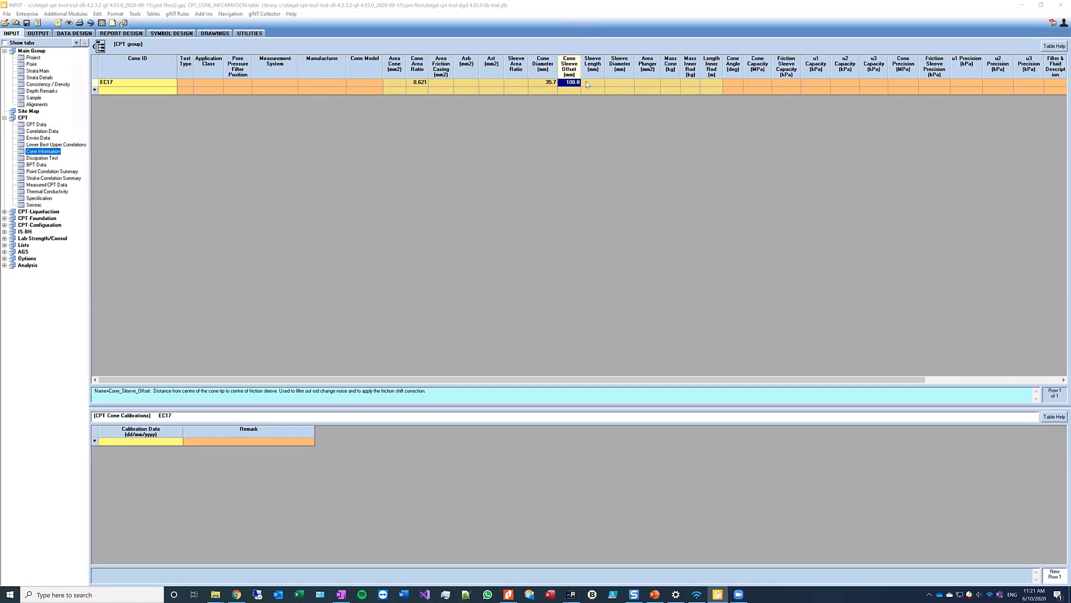
click(588, 83)
click(568, 84)
Step: Return to the CPT Data table, cancelling the CPT calculation for Probedrill 01 2009 and closing its progress window
click(37, 125)
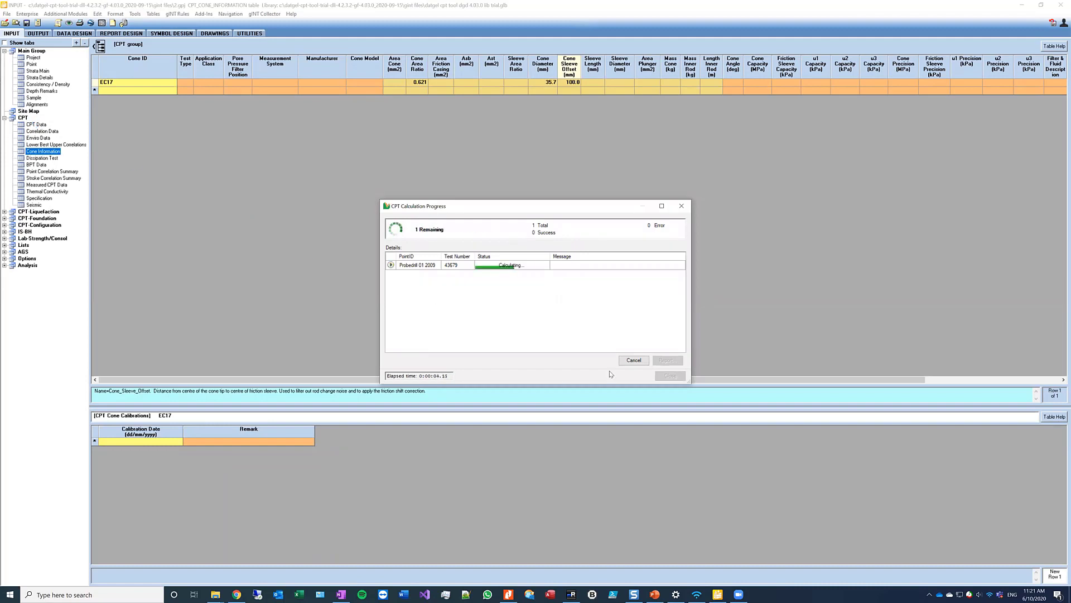
click(633, 359)
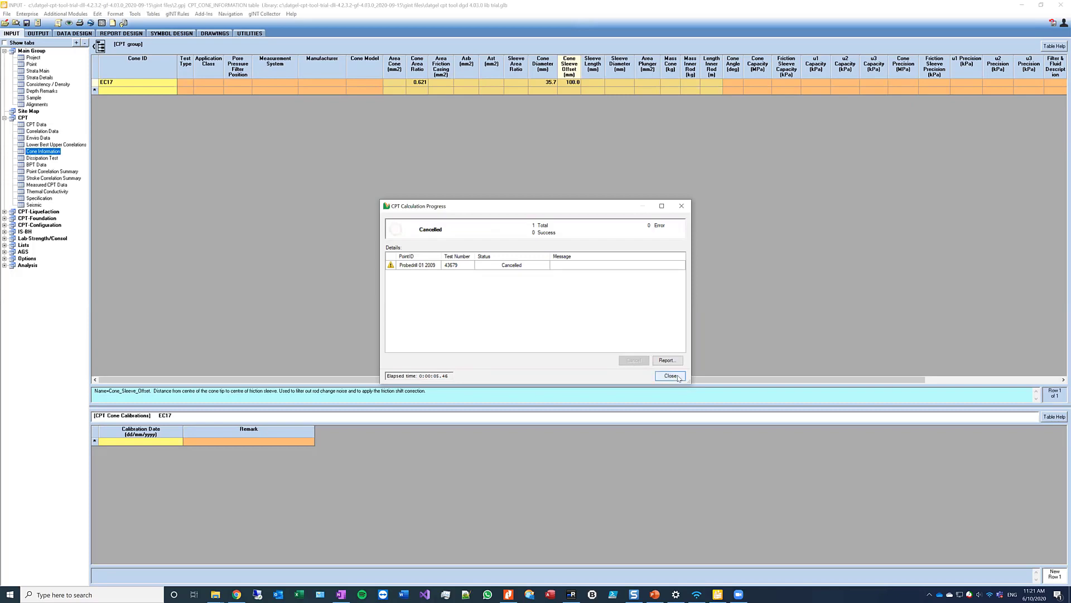
click(670, 376)
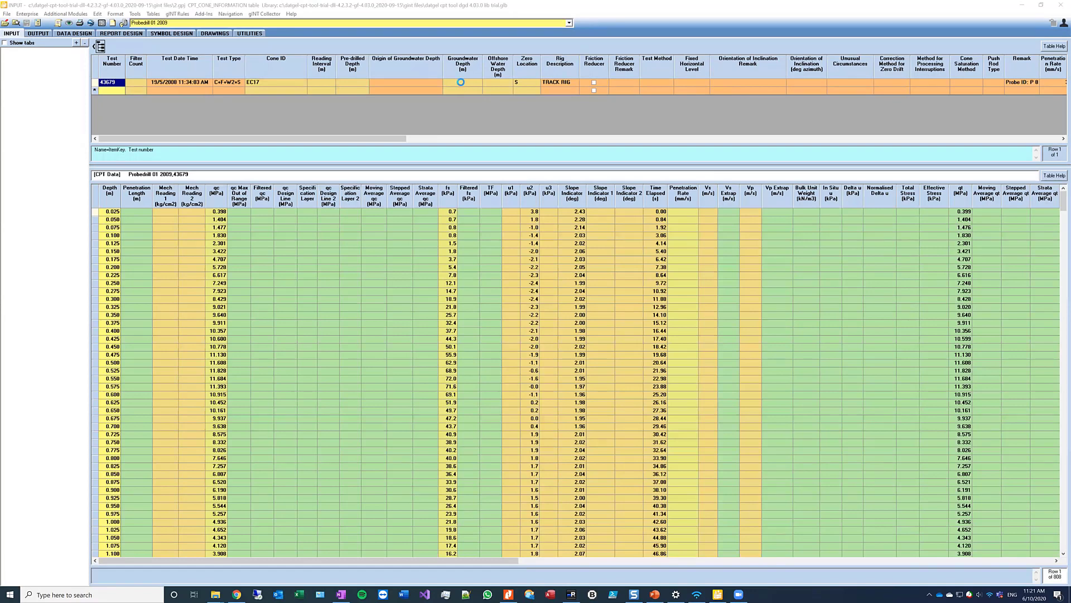
Step: Set the groundwater depth of the Probedrill 01 2009 CPT test to 1.1 m
click(461, 82)
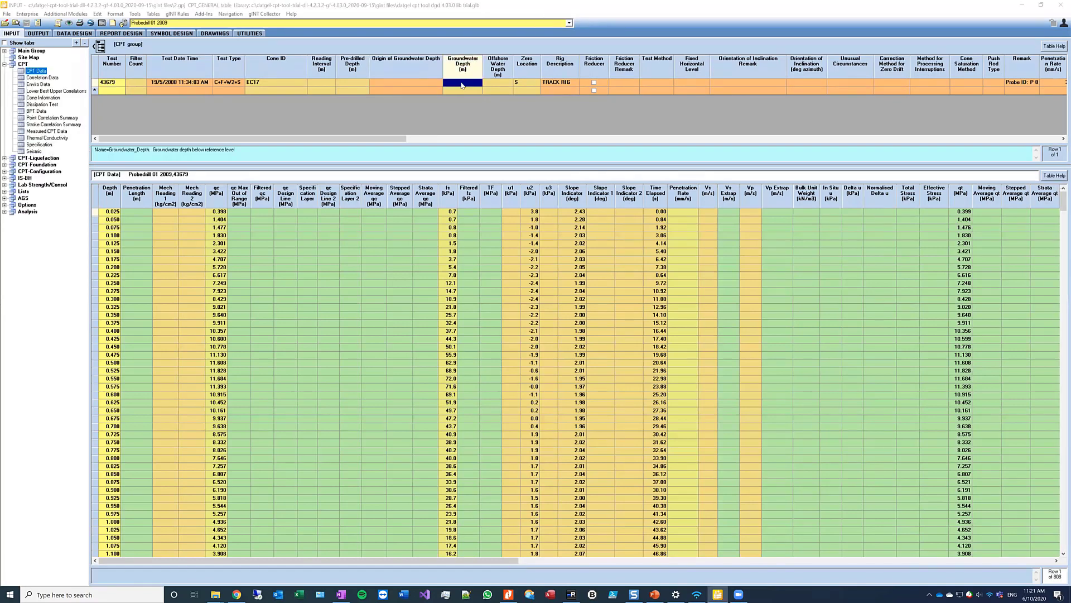
text(1.1)
key(Tab)
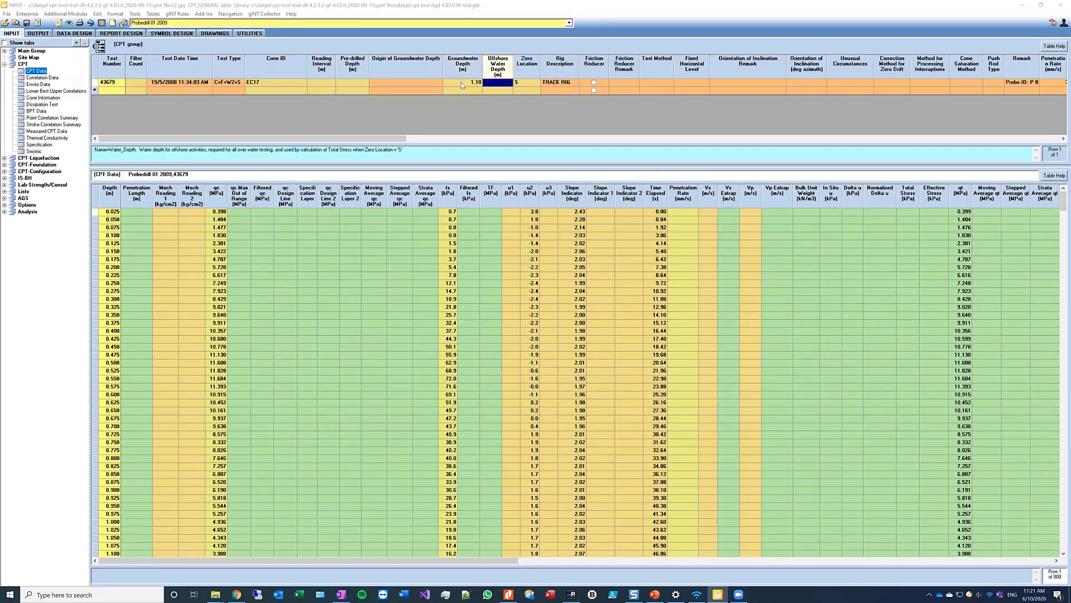
Step: Save the groundwater depth and run the CPT calculation for Probedrill 01 2009, closing the progress window when it ends
click(461, 82)
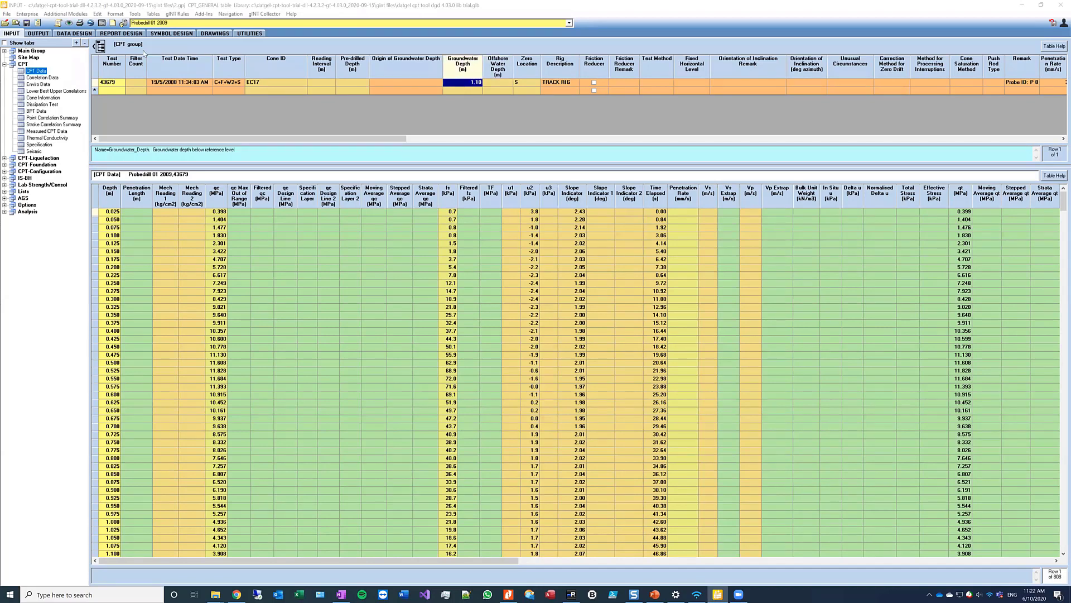
click(26, 23)
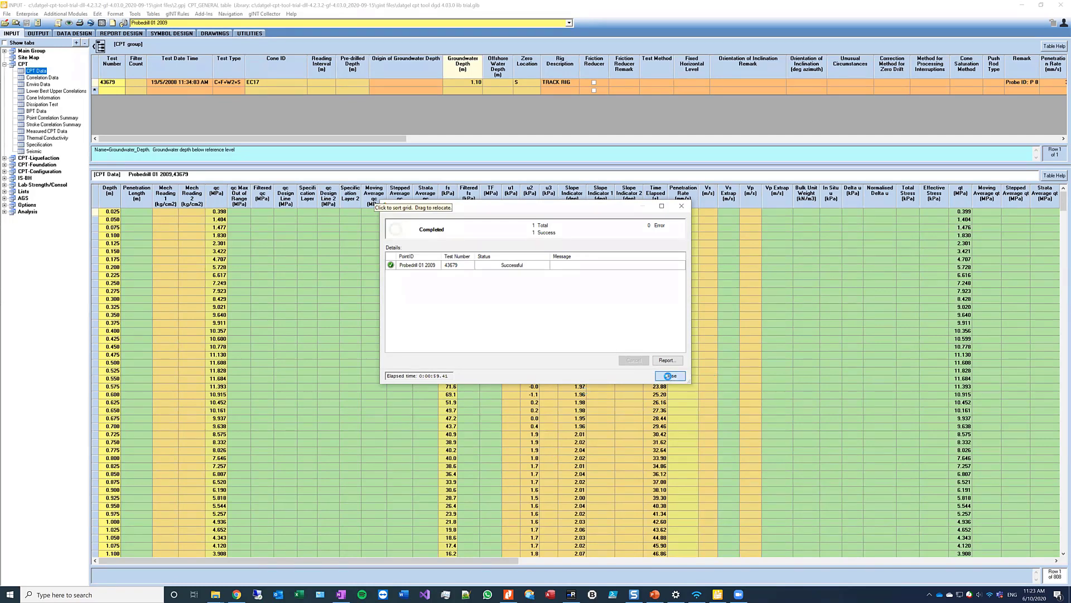
click(669, 375)
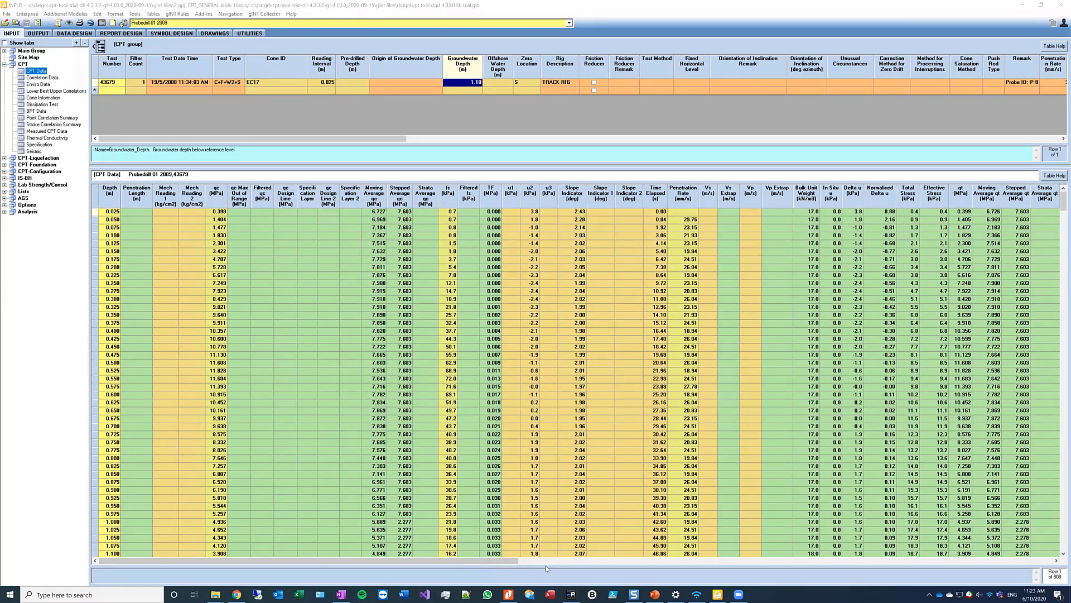
Step: Review the calculated columns of the CPT Data table, then the Correlation Data and Enviro Data tables
click(603, 561)
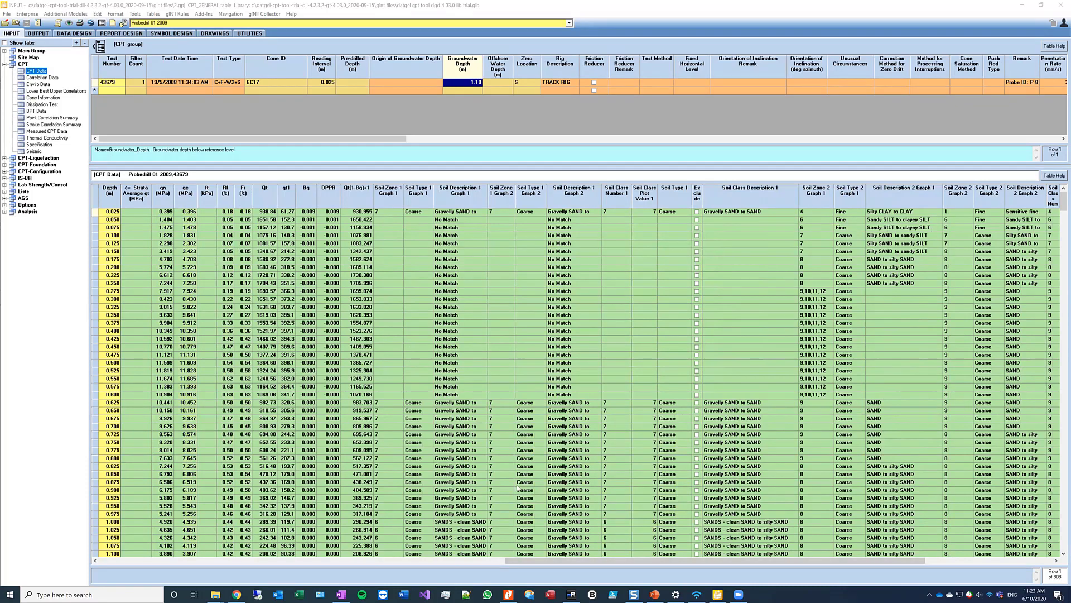
click(961, 561)
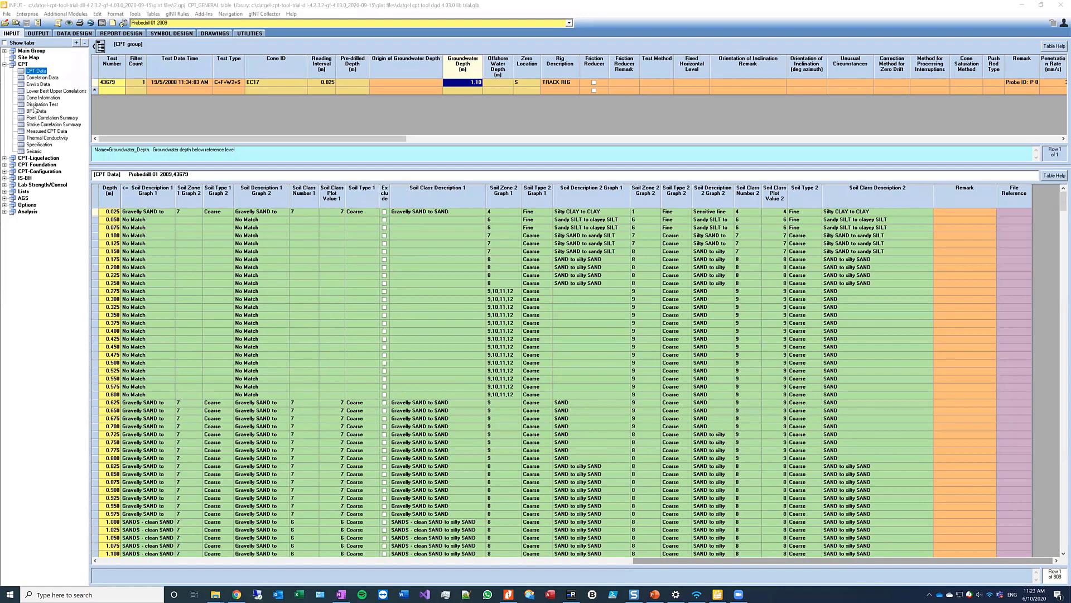
click(37, 78)
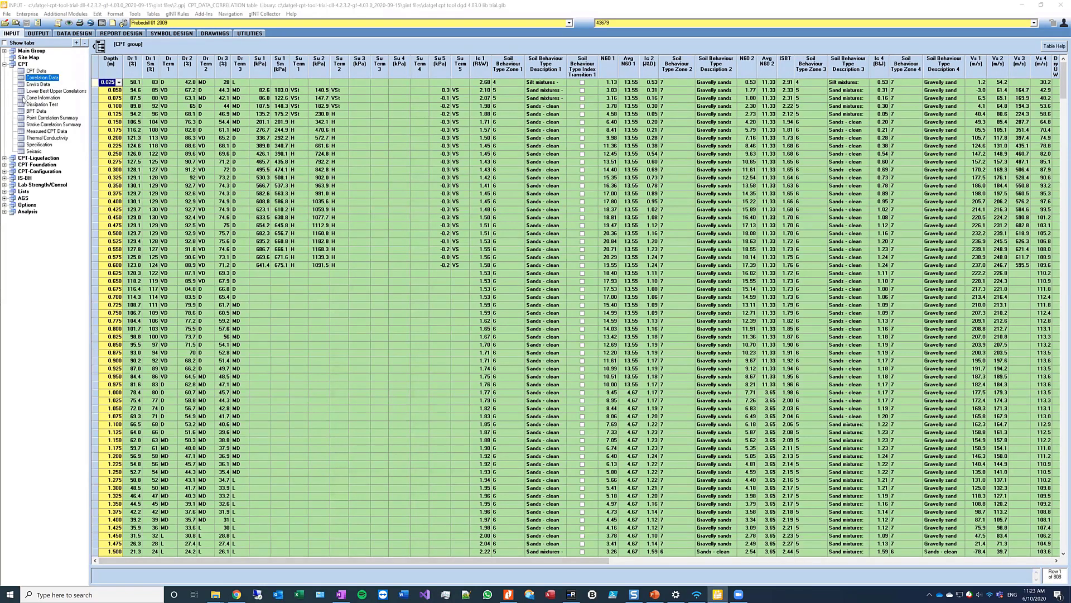
click(5, 159)
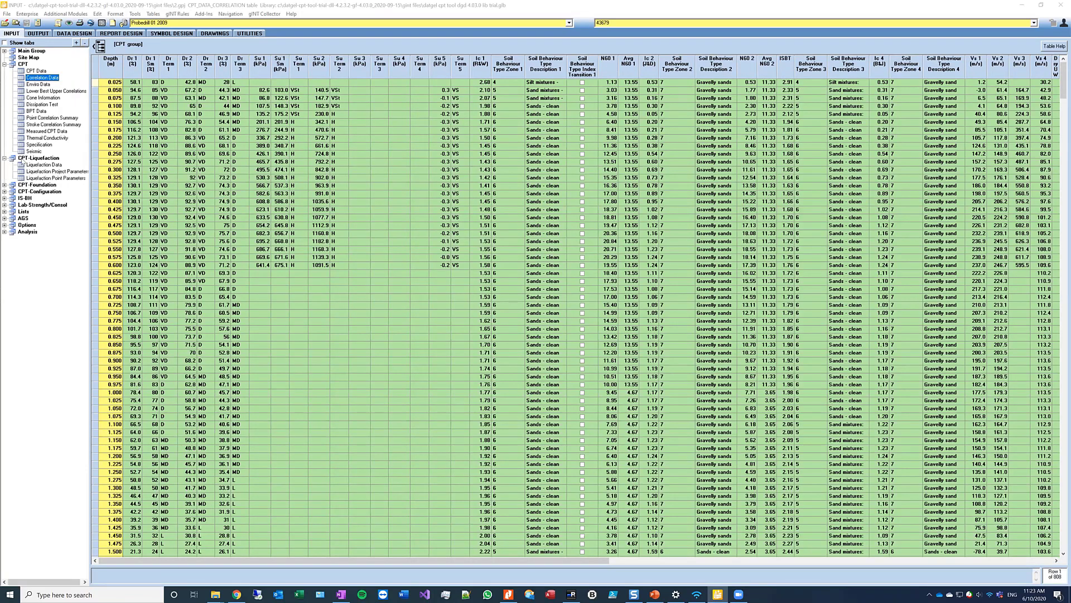
click(40, 84)
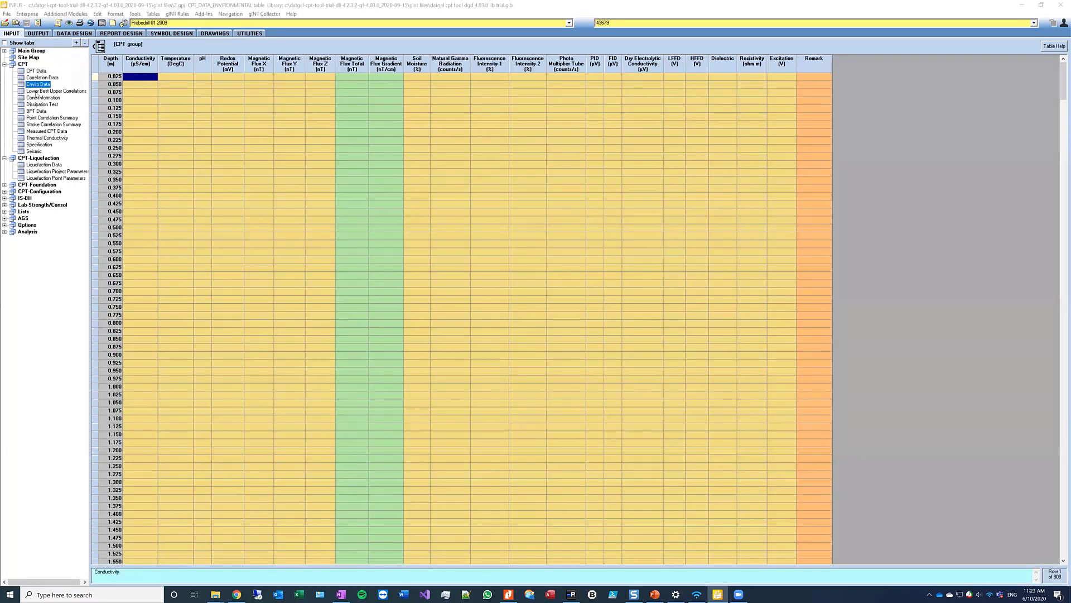
Step: Review the calculated Liquefaction Data across all columns and the Foundation Data, including the rectangular footing settlement field
click(41, 164)
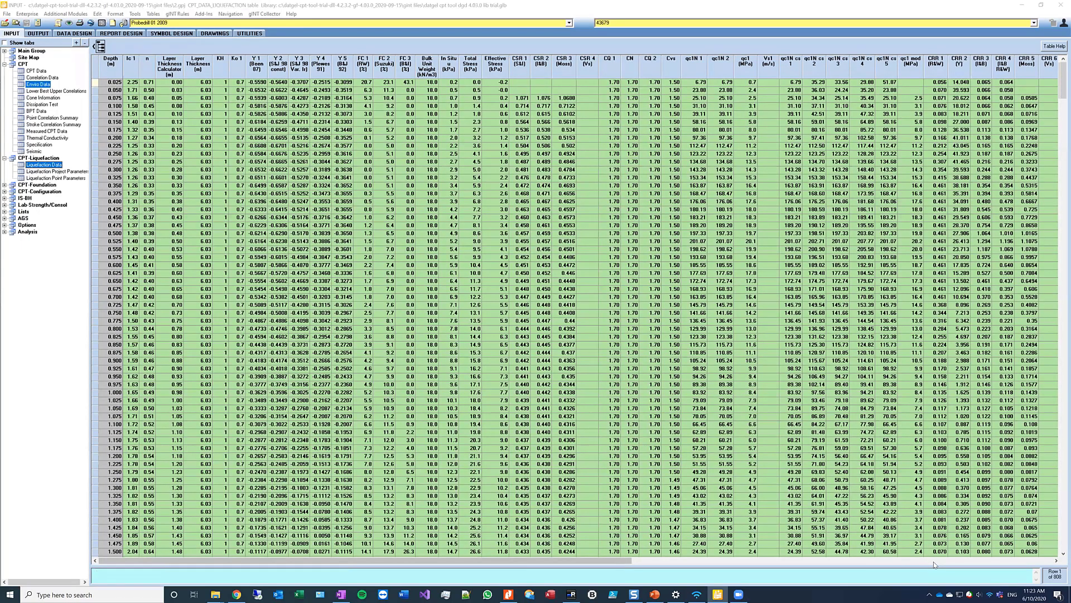
click(933, 561)
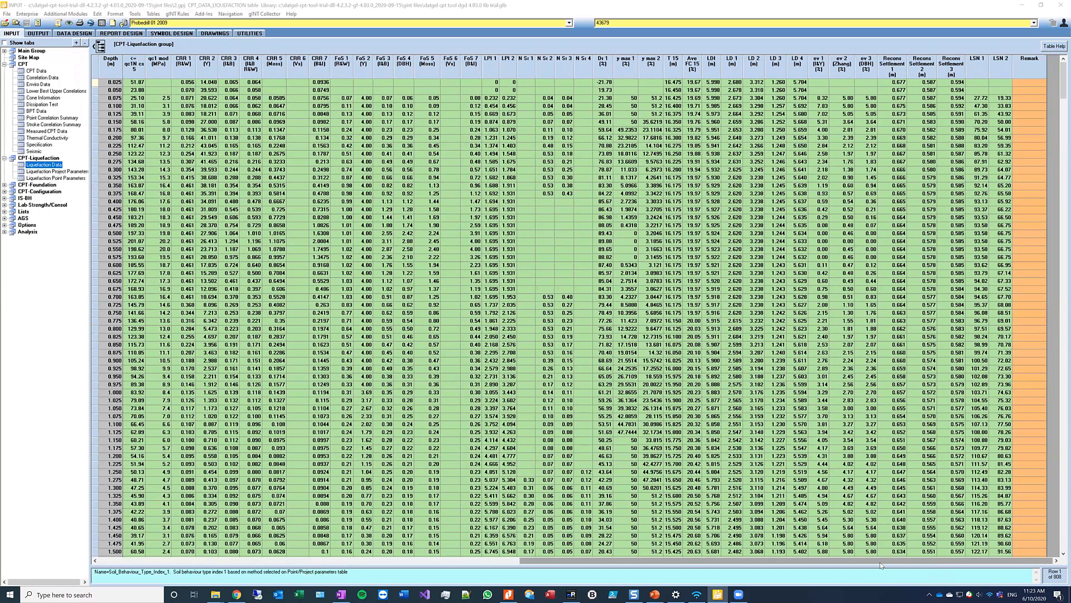
drag(880, 561, 485, 562)
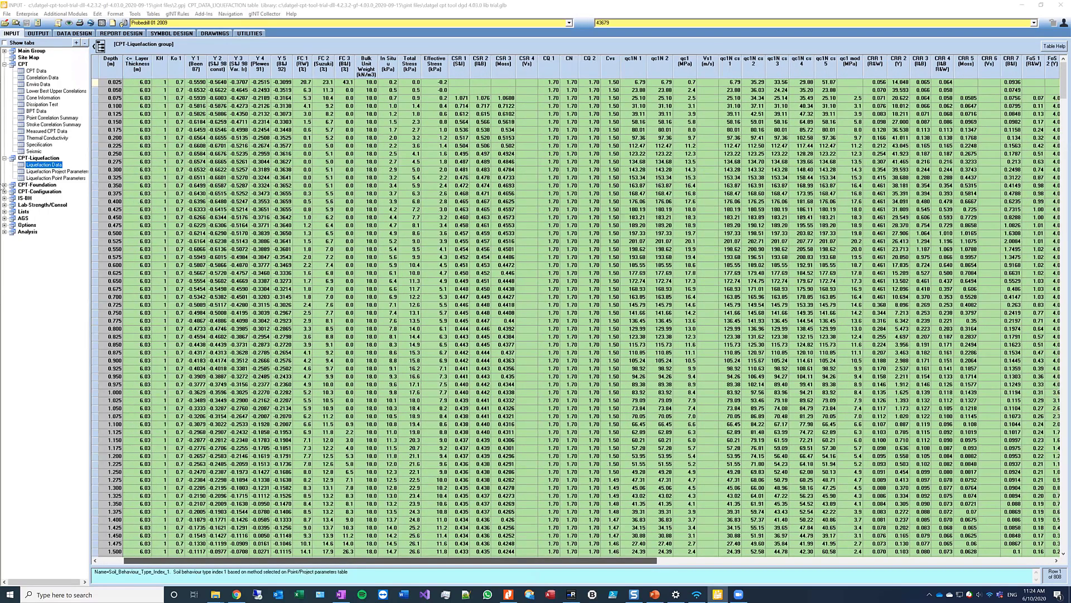
click(5, 185)
click(42, 191)
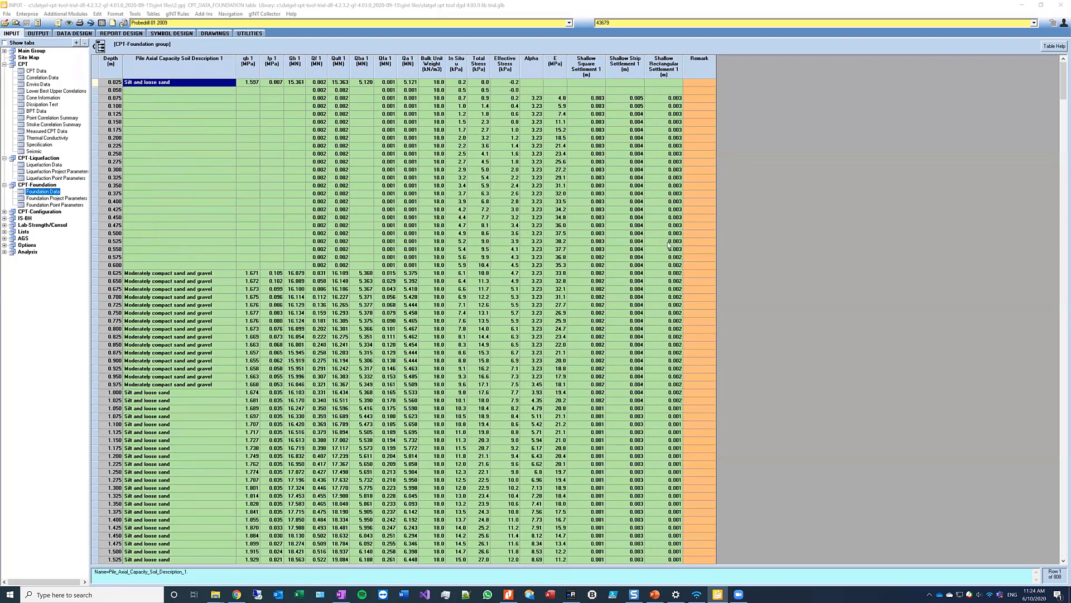
click(670, 241)
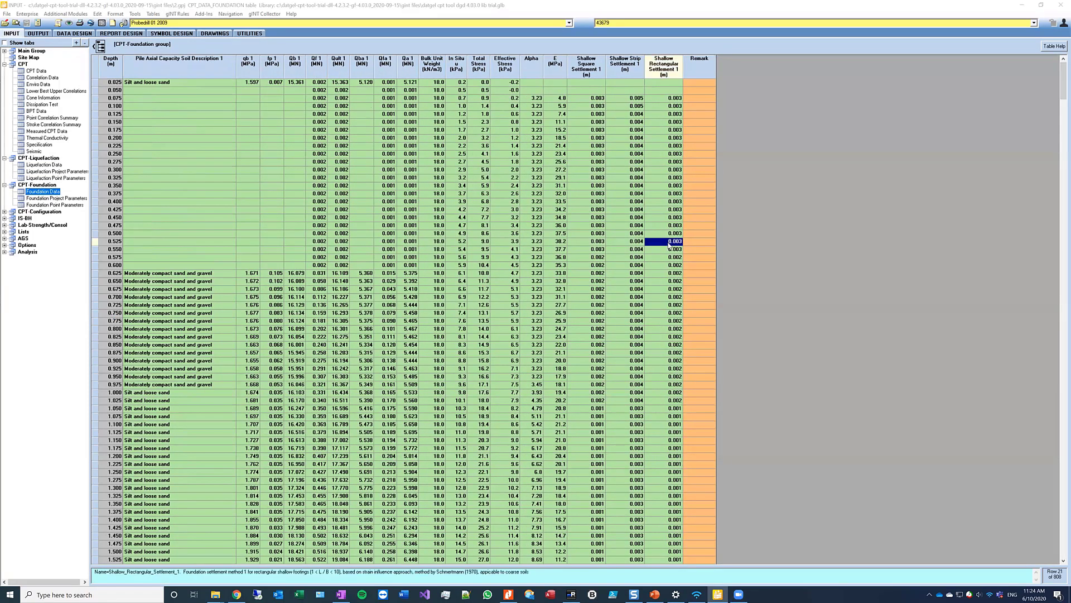
Step: Review the CPT-Configuration tables and their Project Parameters, and go back to the CPT Data table
click(4, 212)
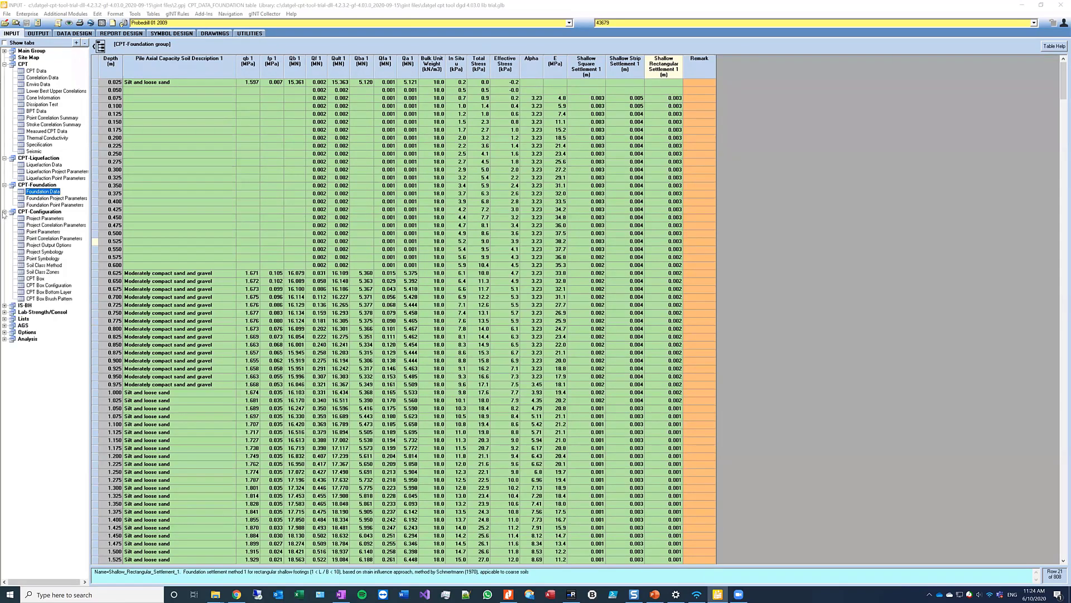
click(5, 212)
click(5, 212)
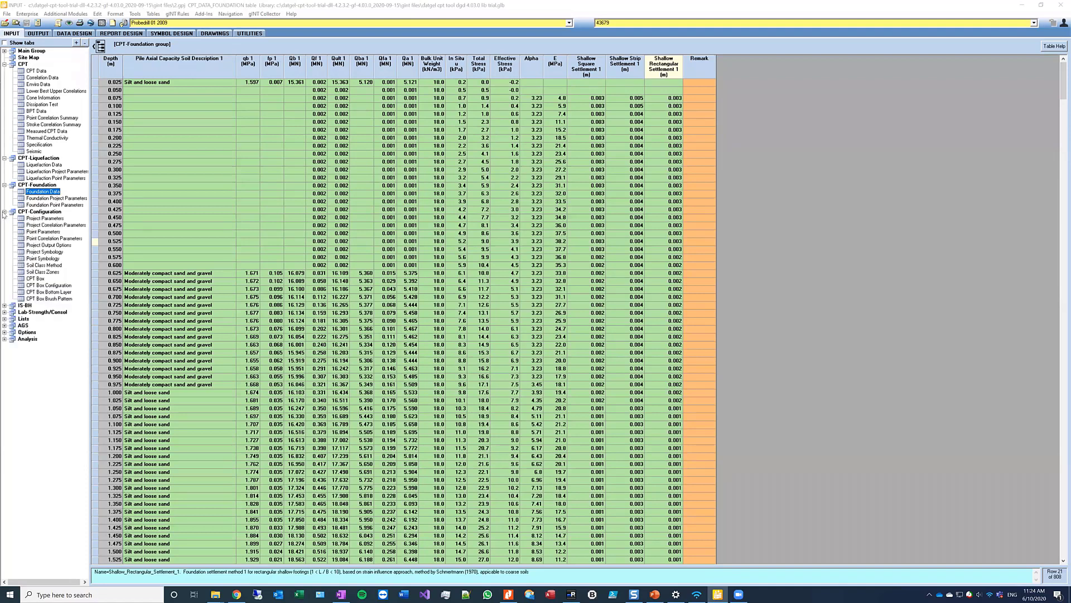
click(45, 218)
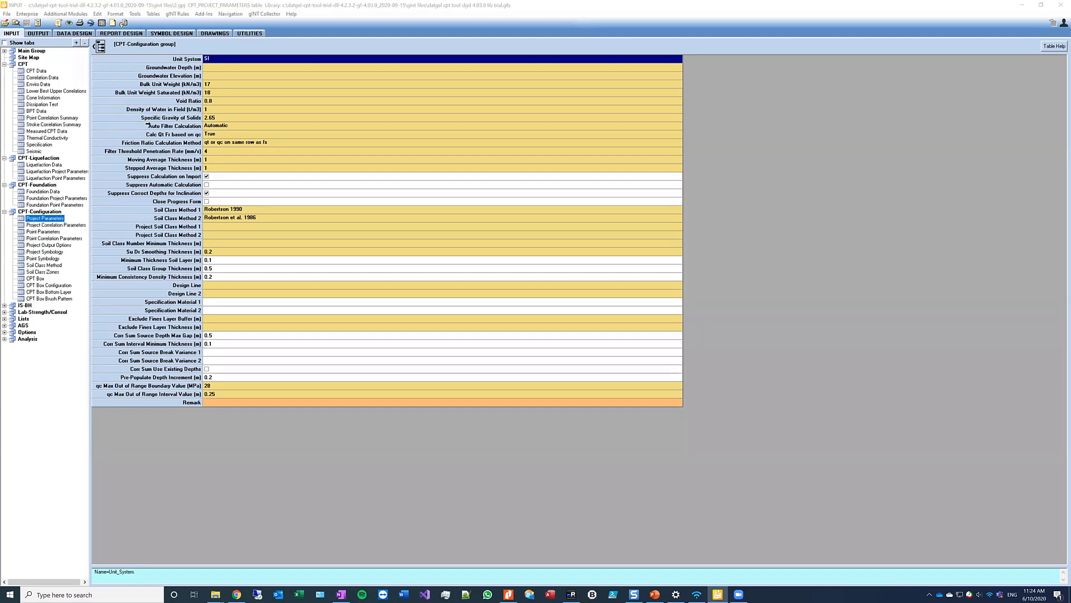
click(34, 71)
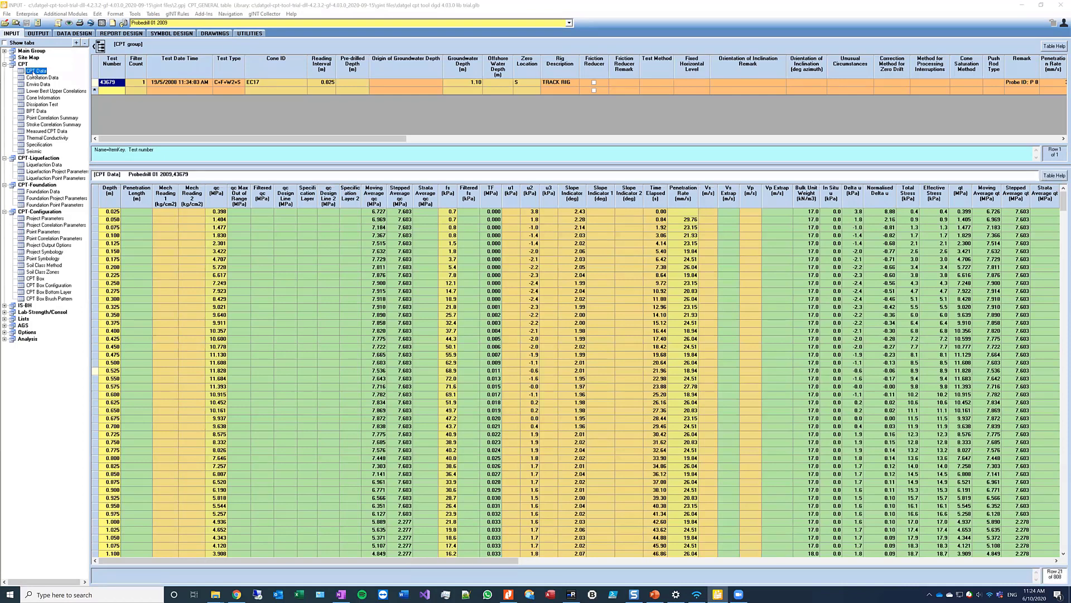
Step: Transfer the description and consistency for the current PointID into the Strata Main table, and check the Consistency / Density table
click(4, 51)
click(36, 70)
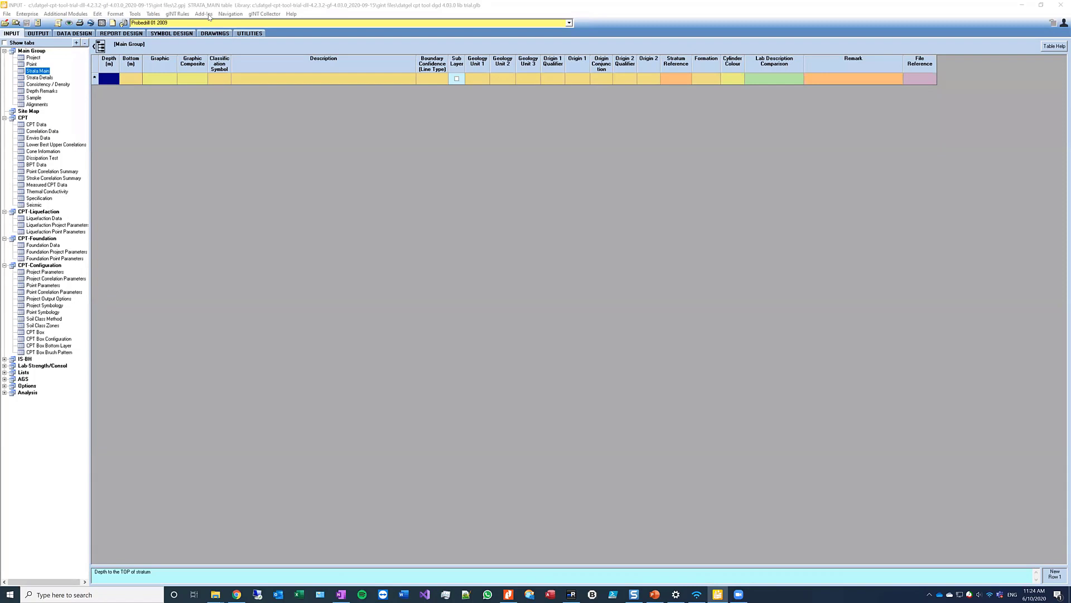
click(204, 14)
mouse_move(222, 24)
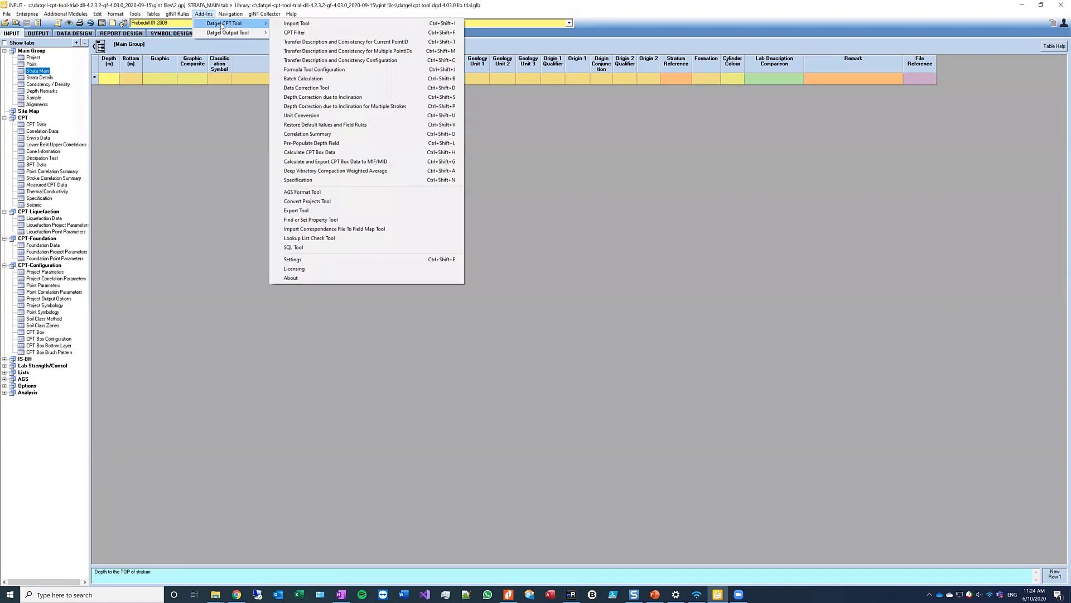
click(369, 42)
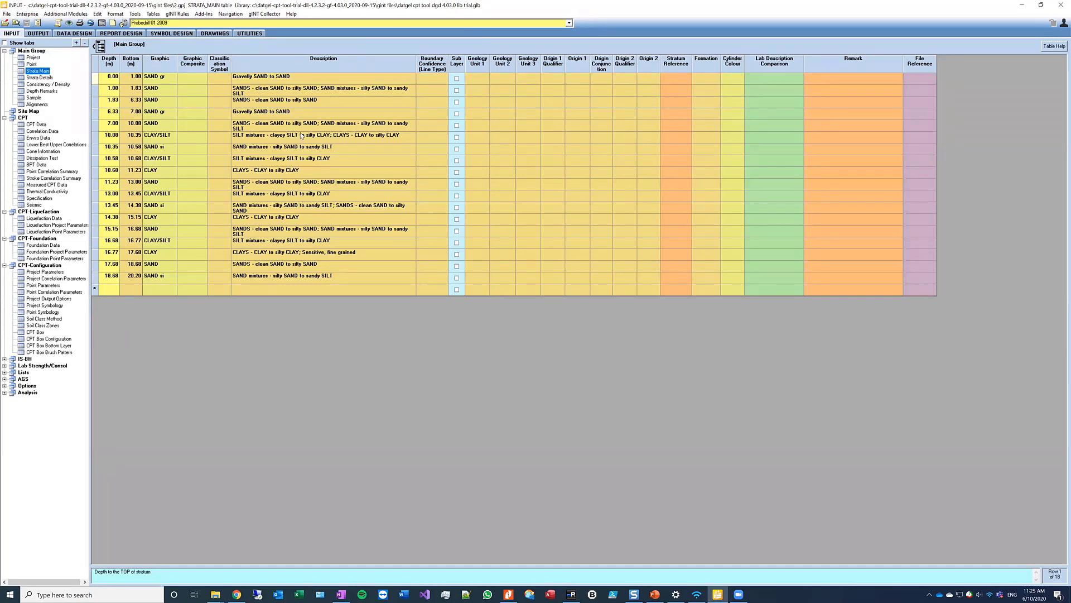
click(38, 85)
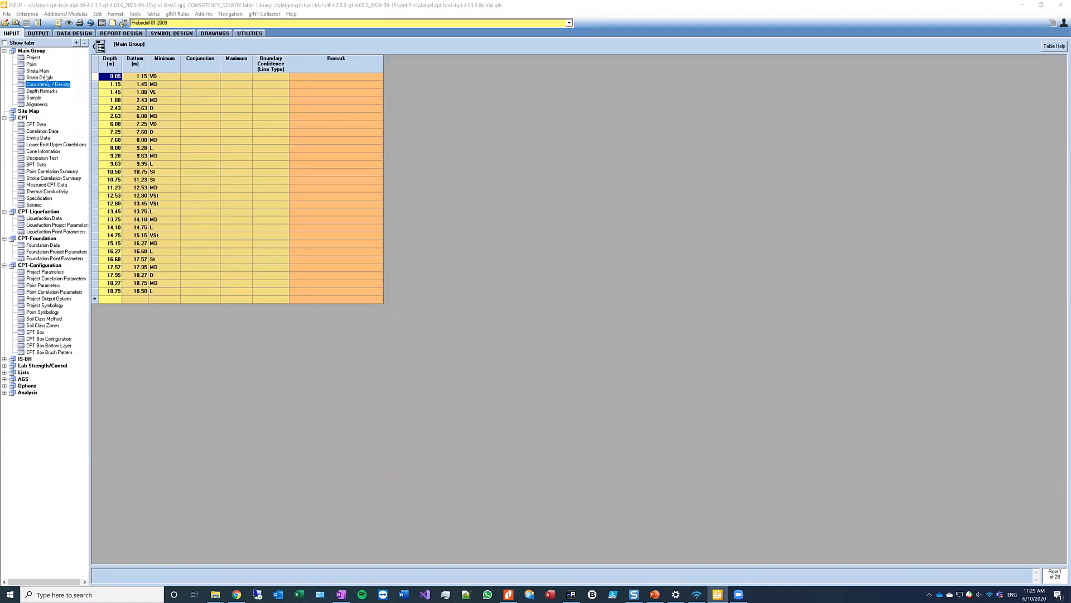
Step: Set up a log output with the CPTU SU DR A3L report for PointID Probedrill 01 2009
click(40, 35)
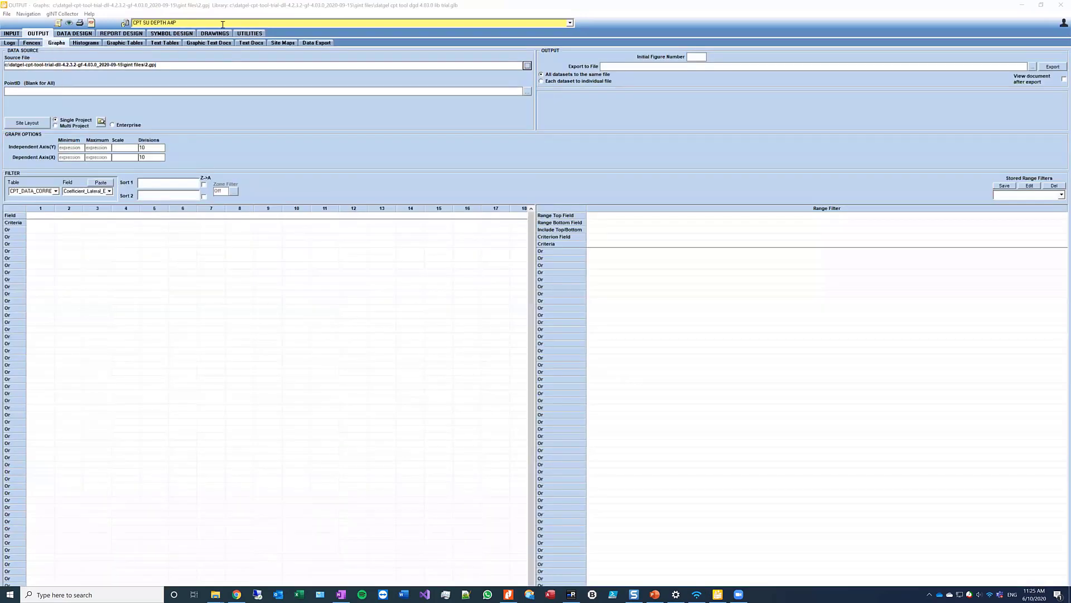
click(9, 44)
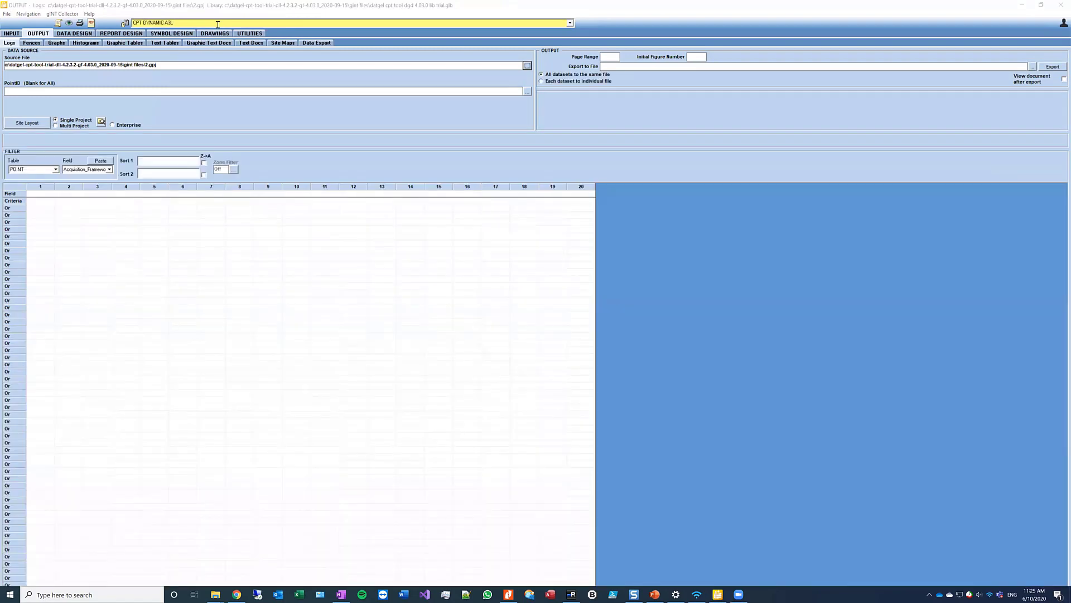
click(218, 24)
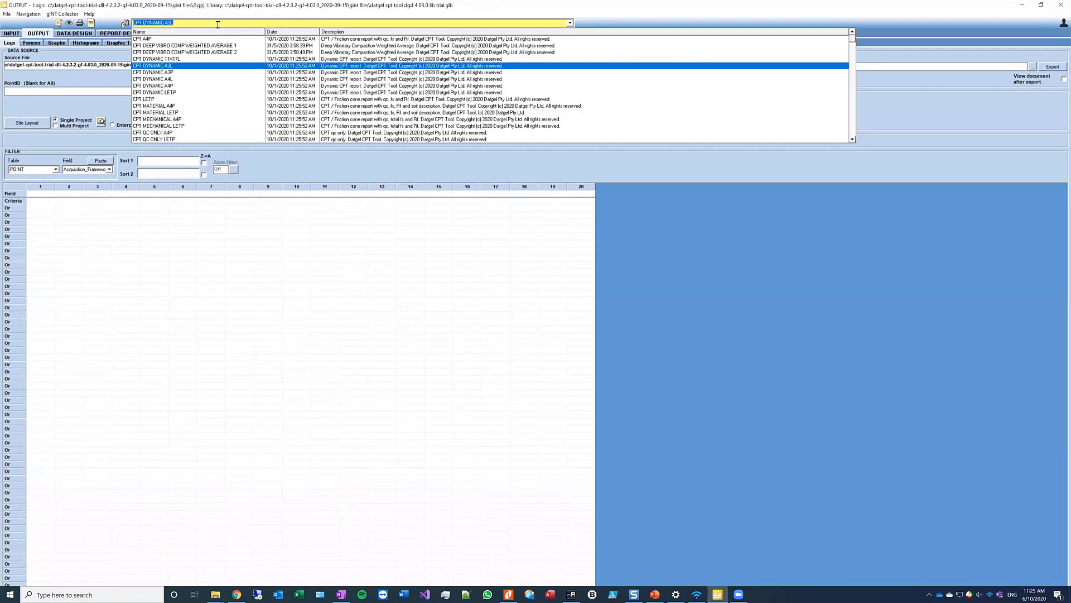
click(851, 131)
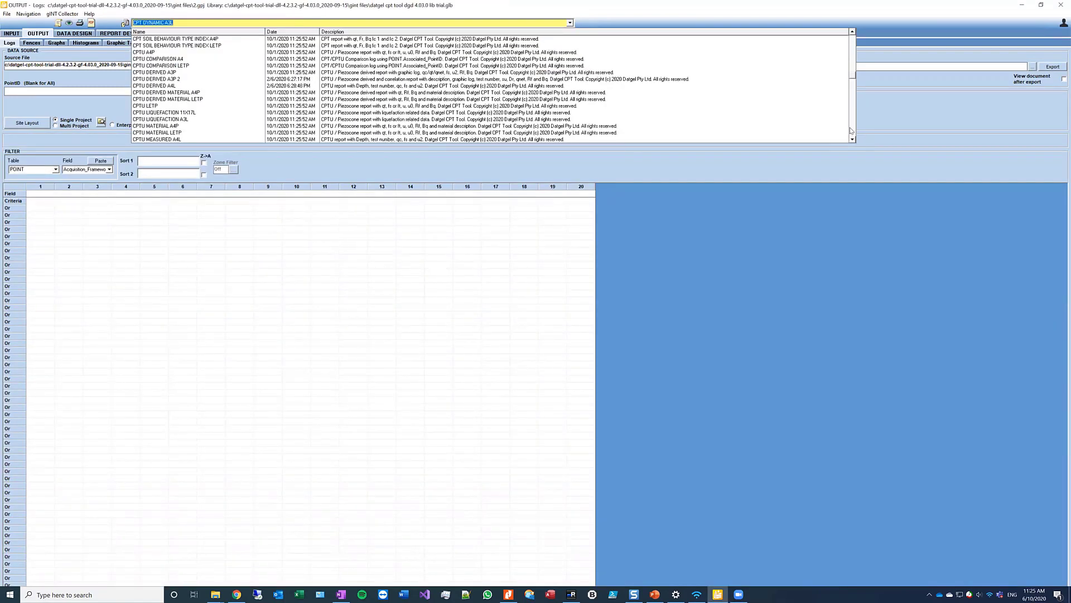
click(851, 131)
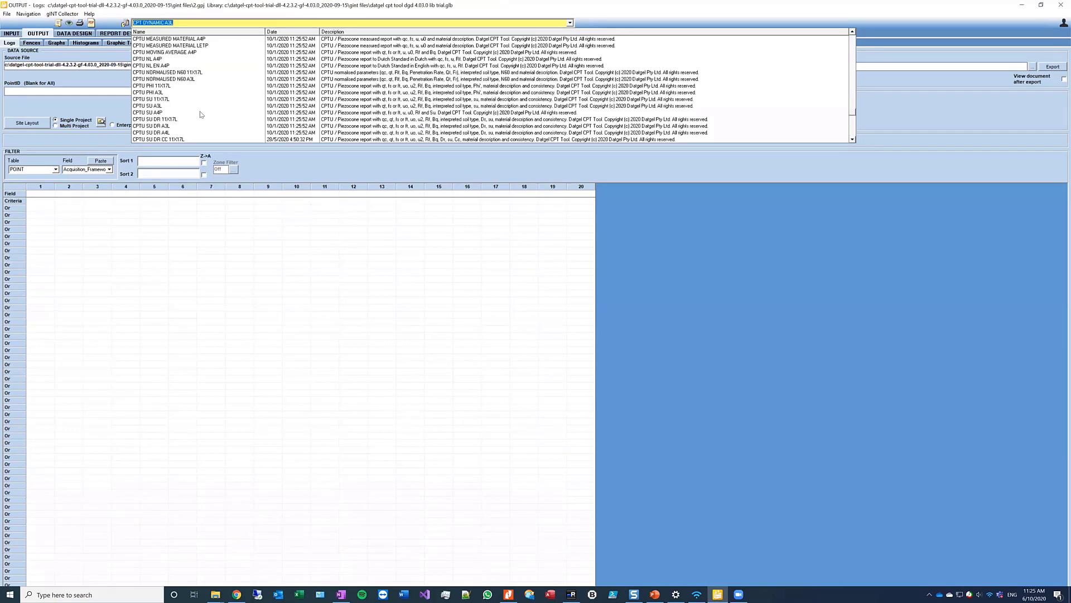
click(167, 126)
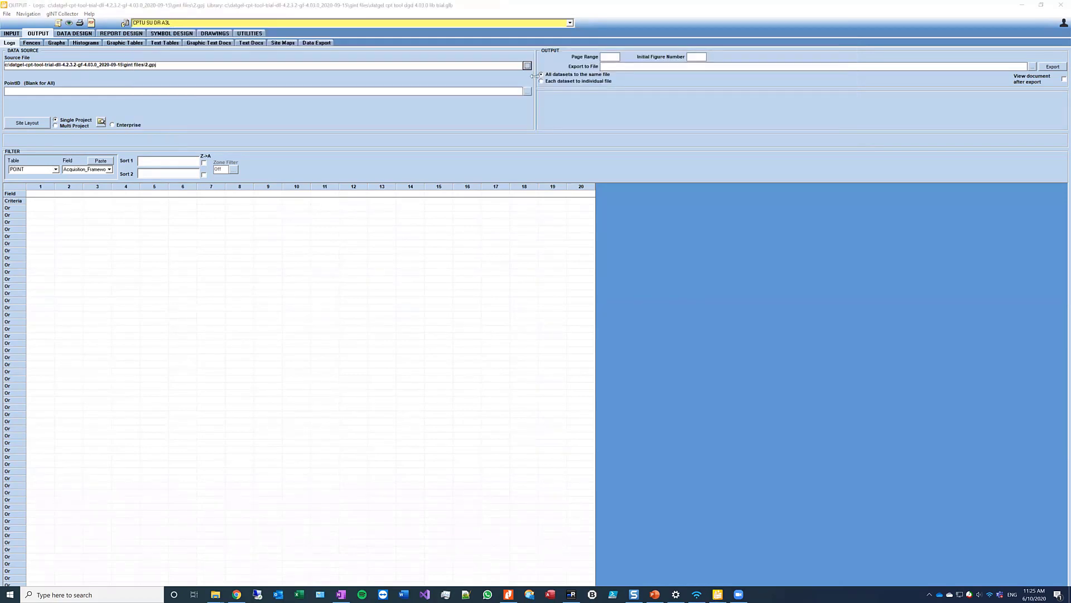
click(528, 92)
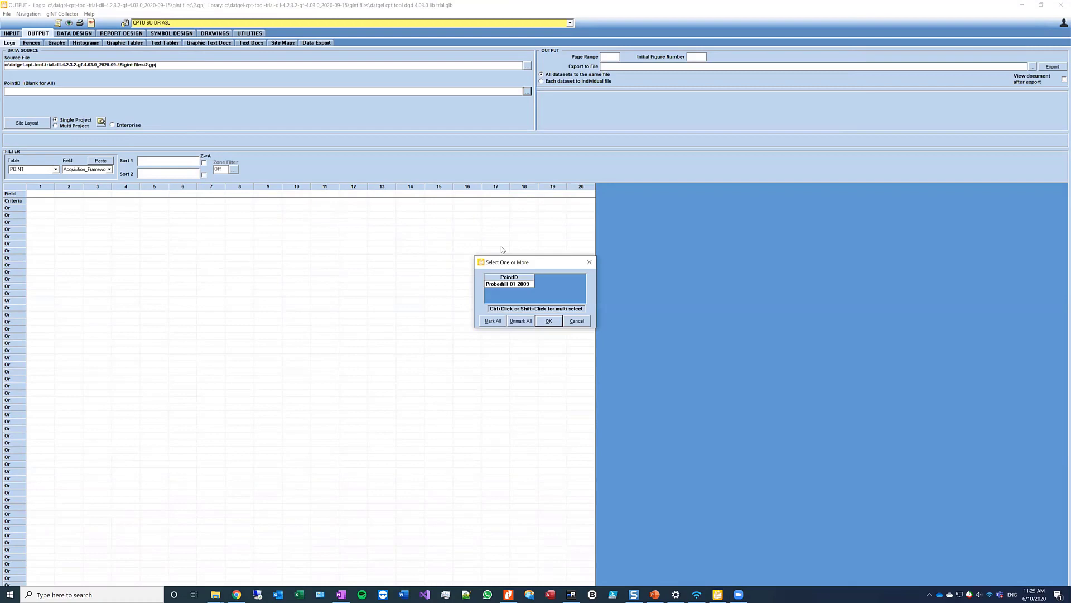
double_click(505, 284)
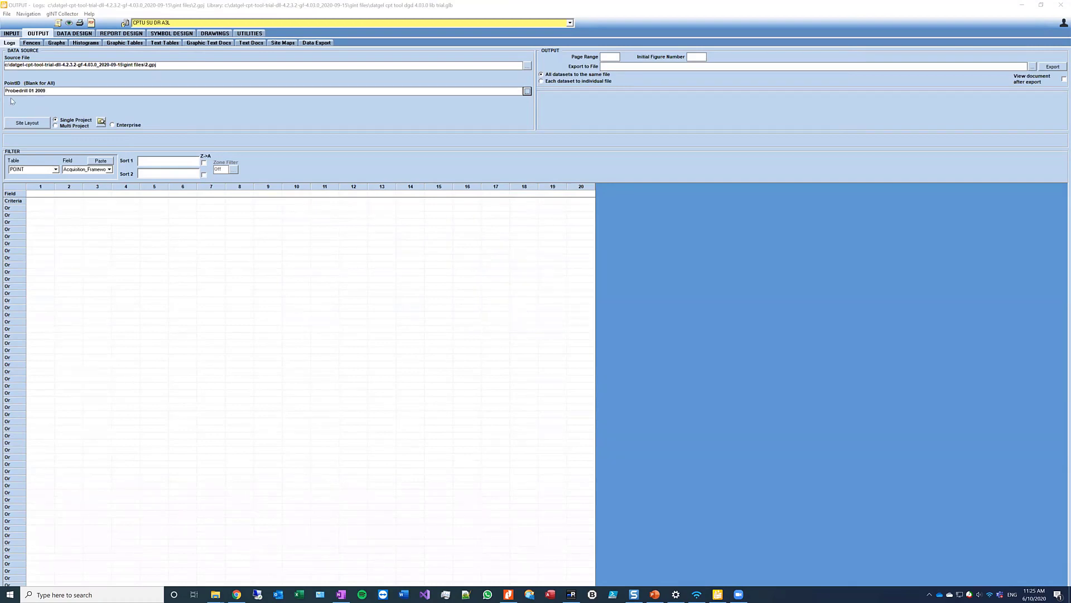
Step: Export the log as PDF file 3 in the gINT Files folder, with the document set to be viewed after export
click(1032, 67)
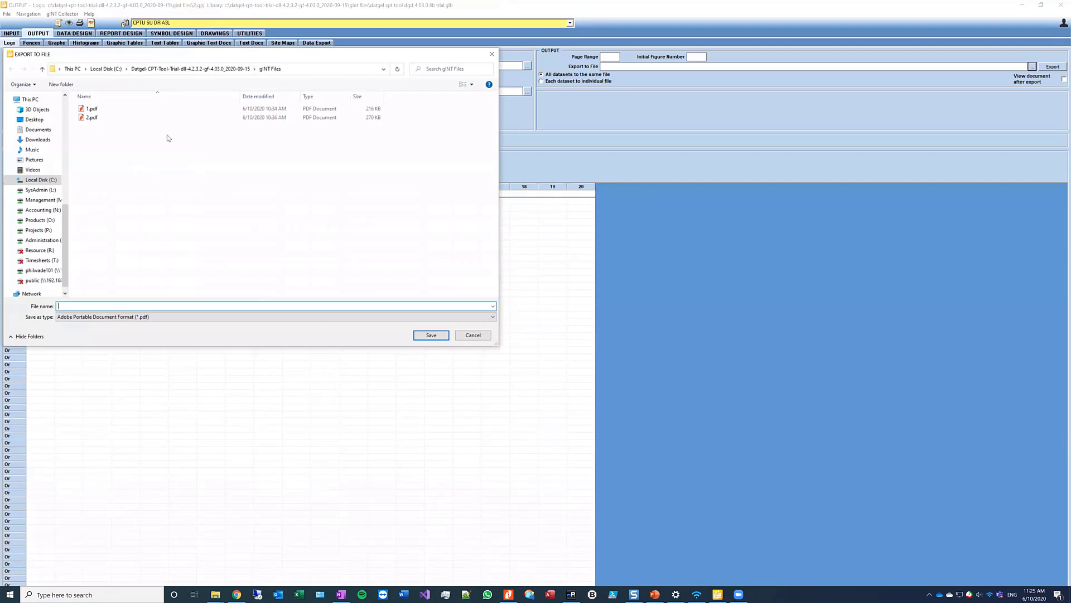
text(3)
key(Return)
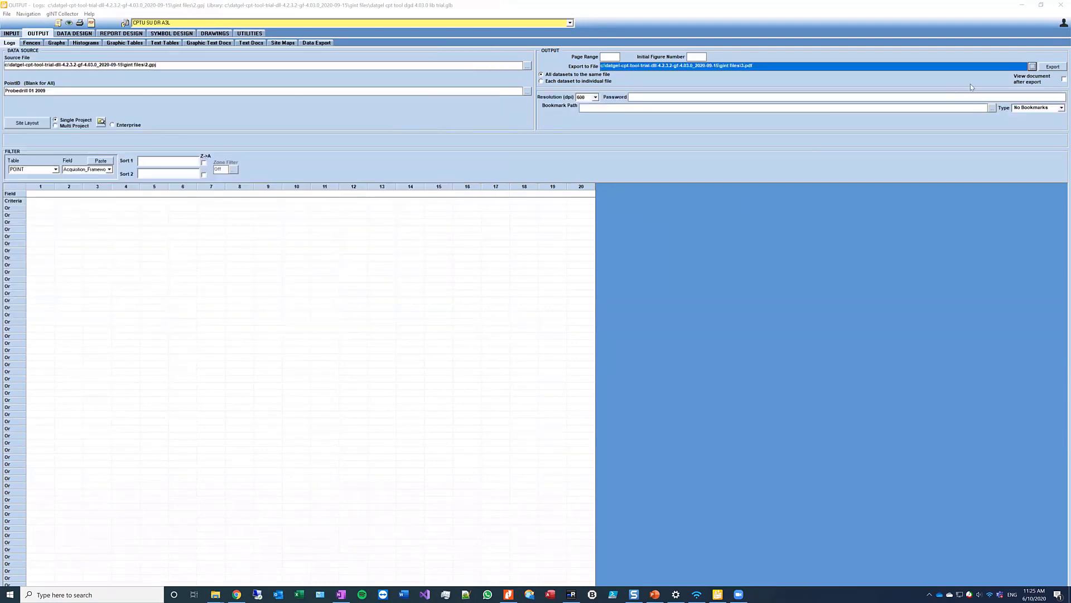
click(1061, 81)
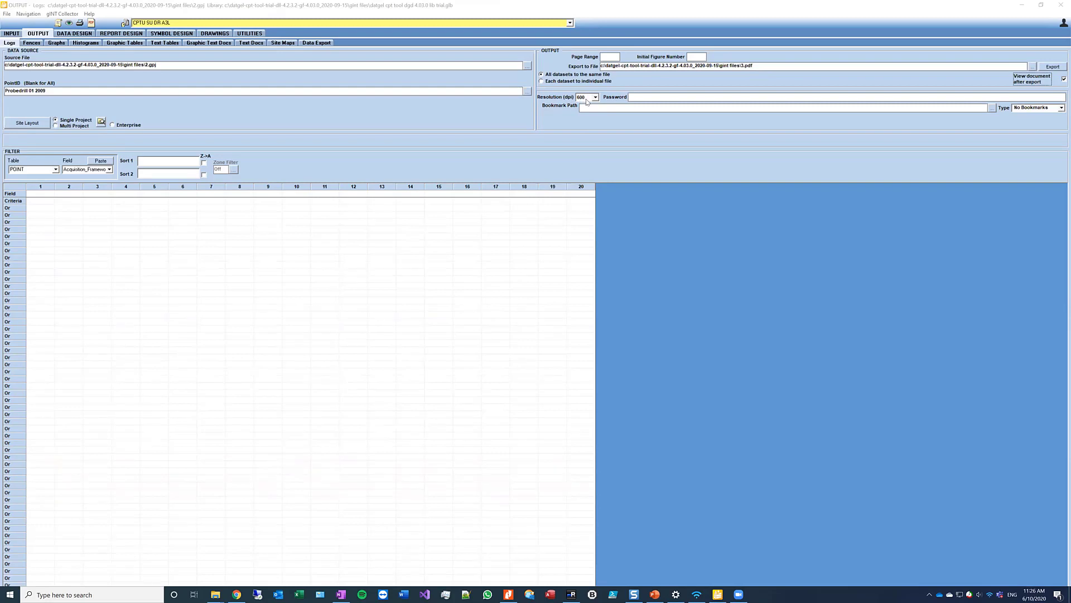
click(1053, 68)
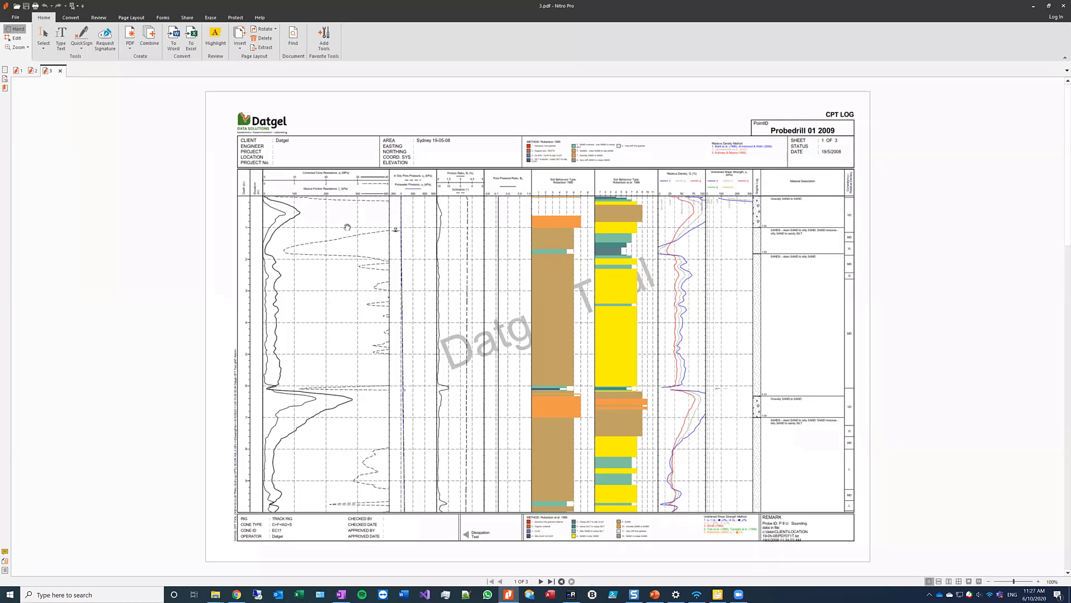
Step: Examine the first sheet of the exported CPT log, from the cone resistance plots across to the material description
scroll(330, 184, up, 2)
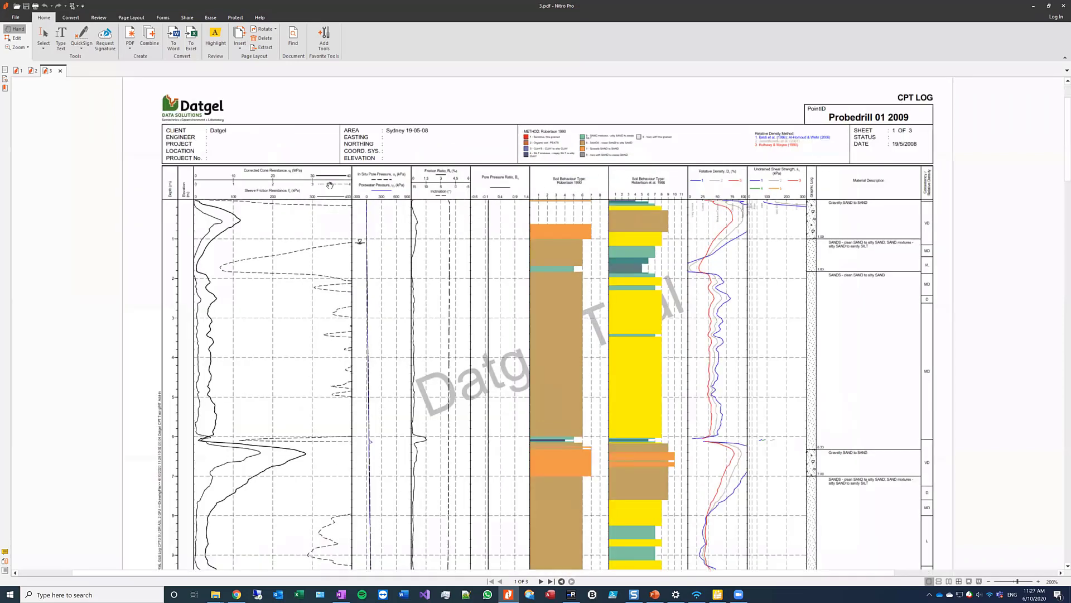
drag(440, 226, 481, 244)
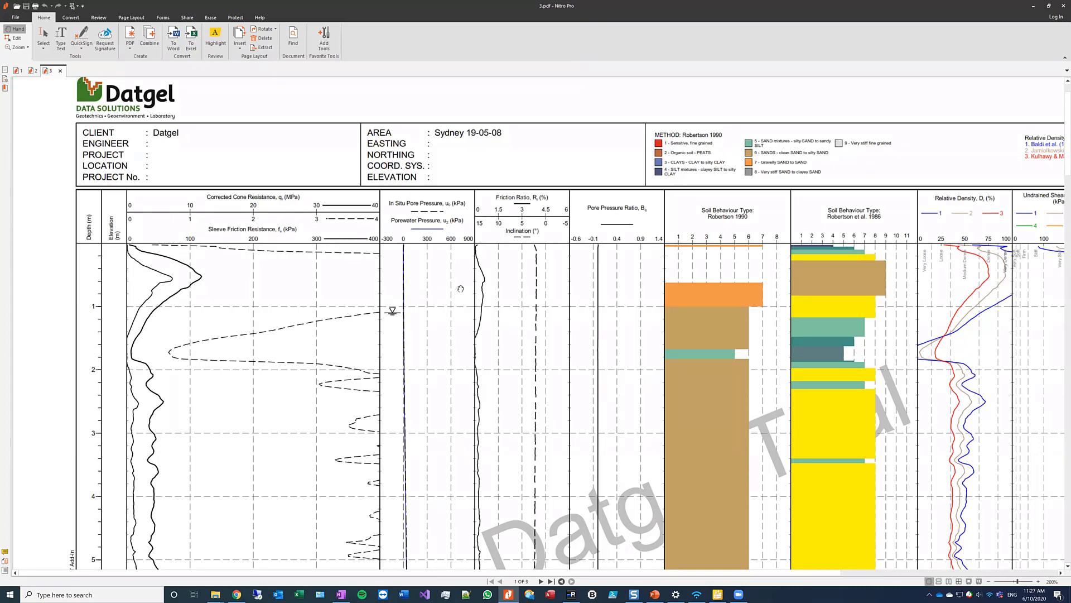
drag(629, 316, 272, 267)
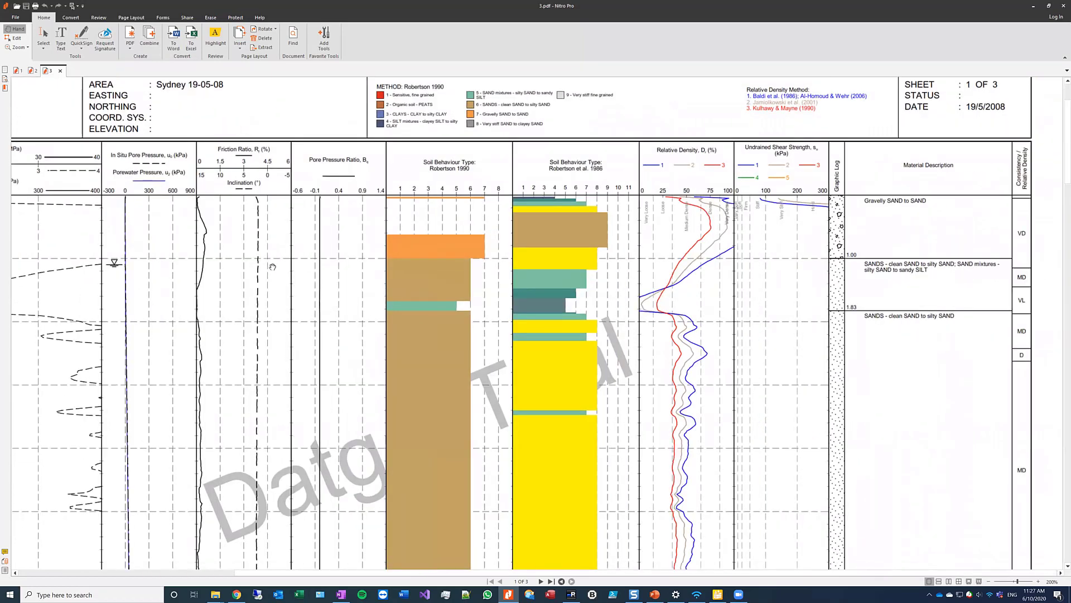
drag(201, 304, 480, 178)
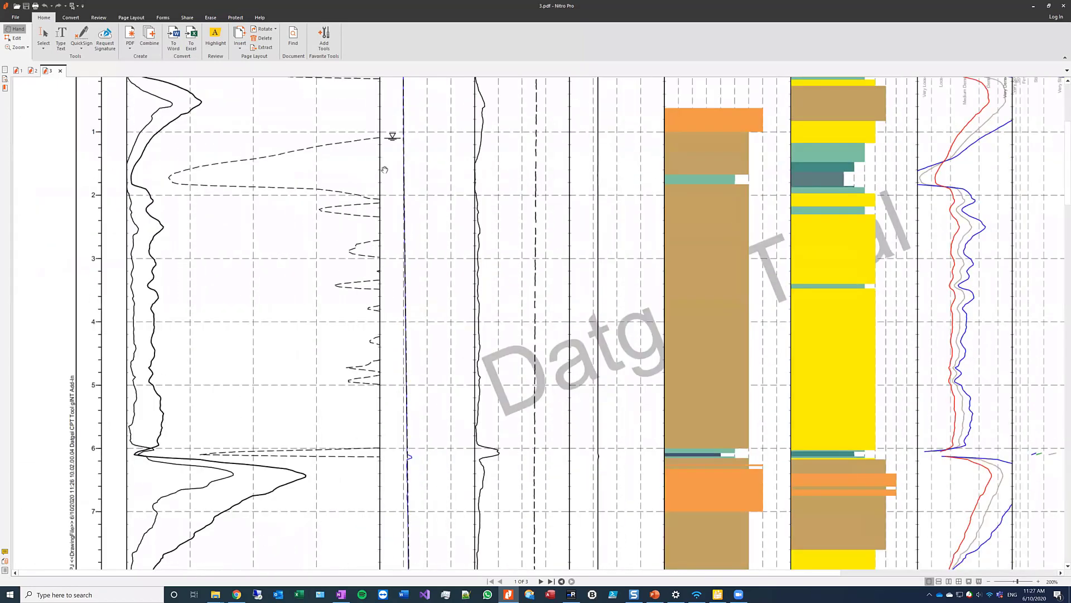
scroll(396, 227, down, 2)
scroll(393, 330, up, 2)
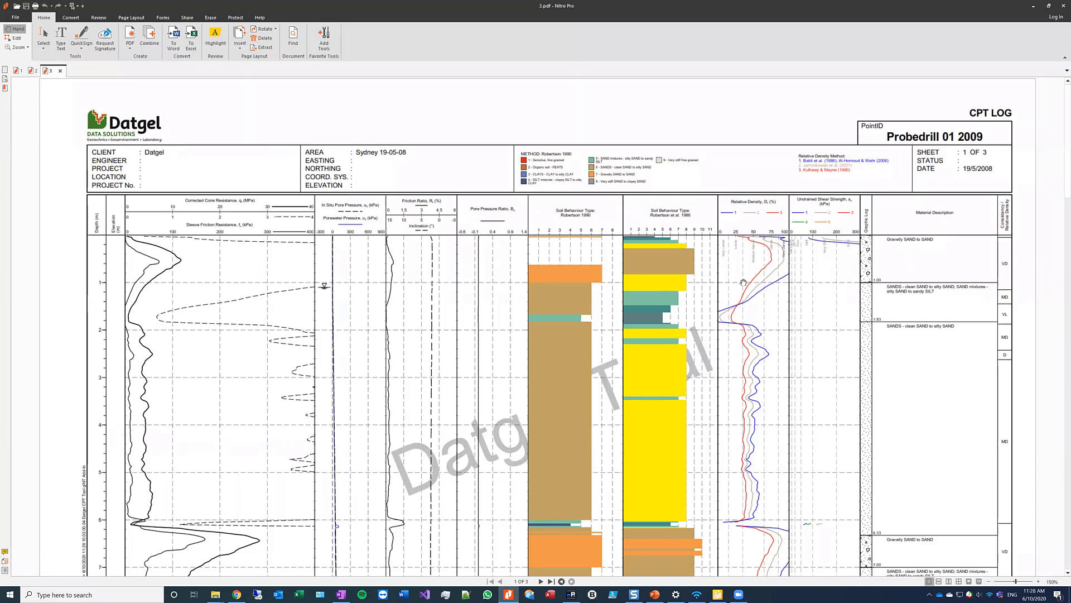
Step: Look through all three sheets of the CPT log down to the termination depth, and go back to sheet 2
scroll(743, 283, down, 20)
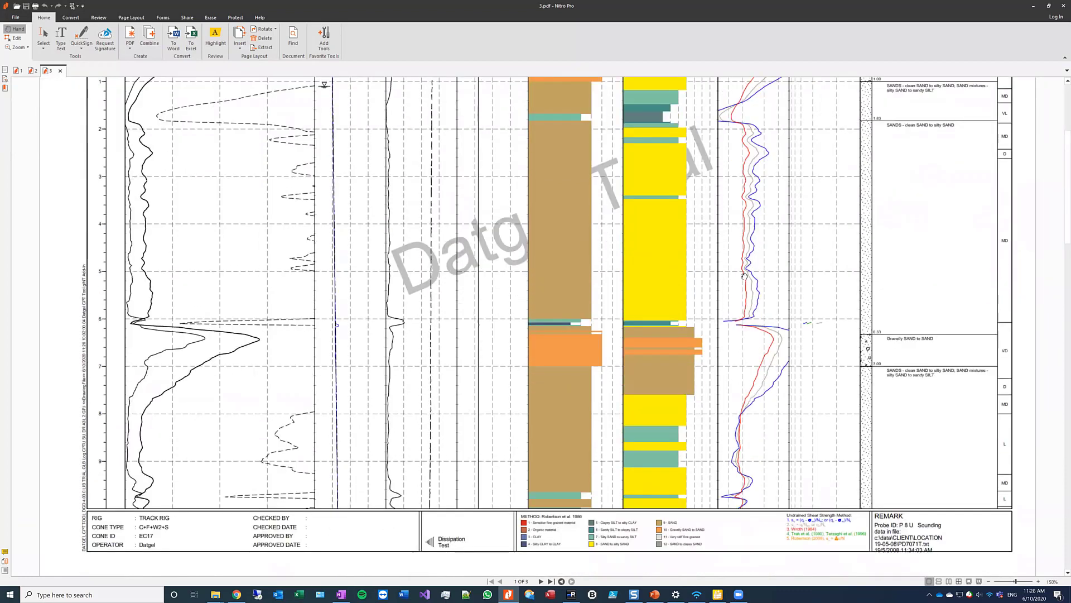
scroll(744, 275, up, 2)
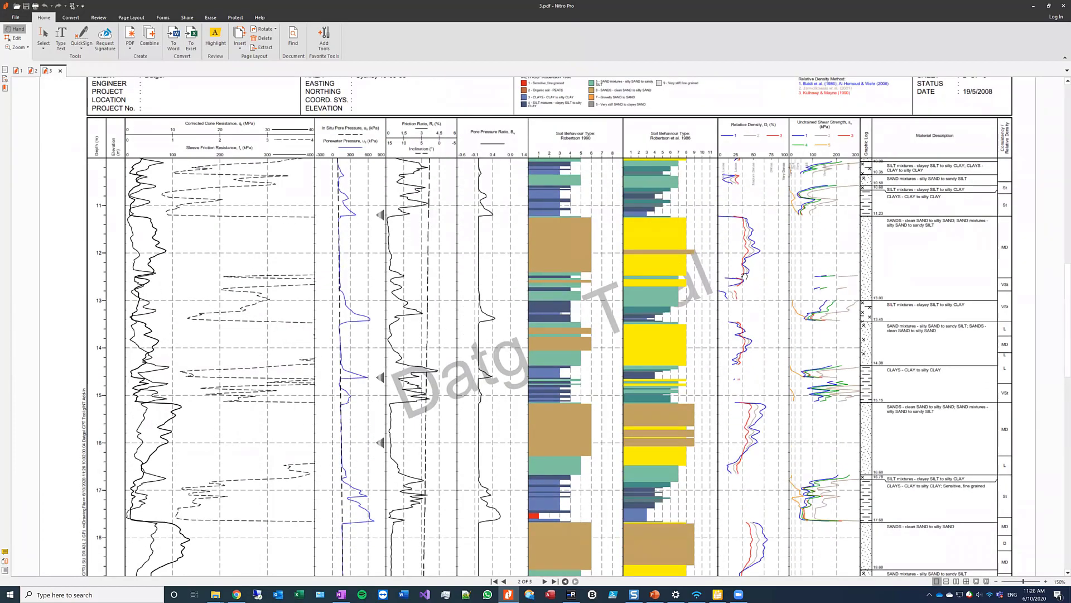
scroll(744, 276, down, 15)
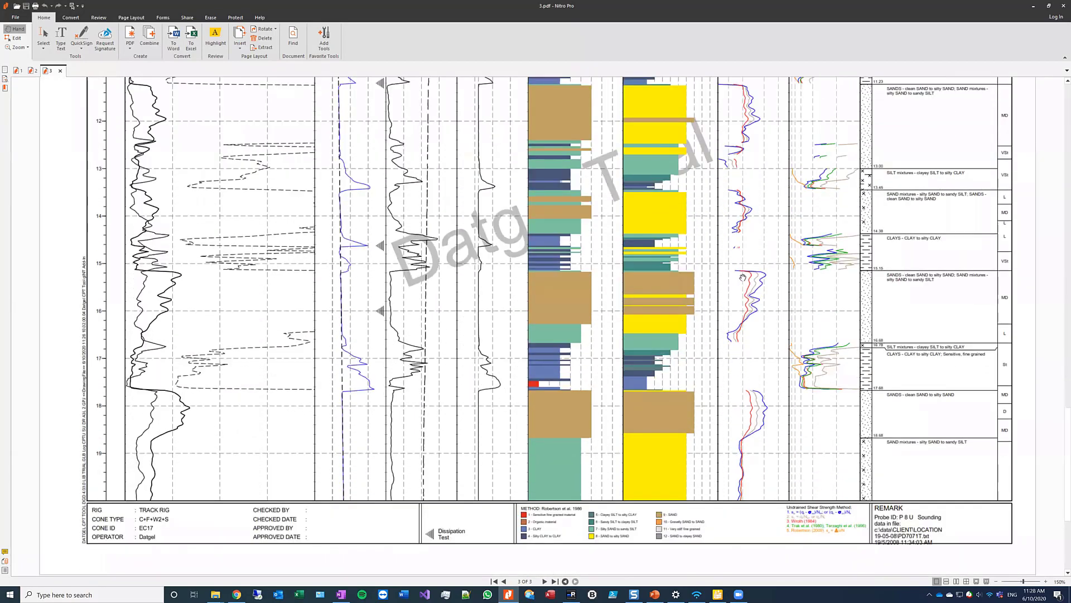
scroll(743, 277, up, 1)
scroll(743, 277, up, 1)
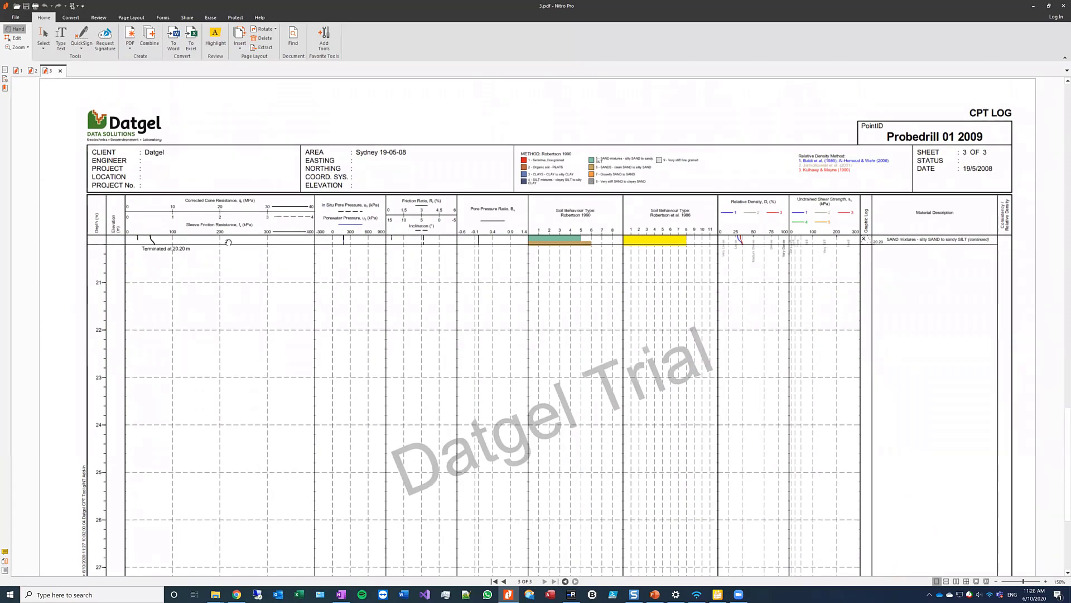
scroll(228, 244, up, 1)
scroll(228, 243, down, 1)
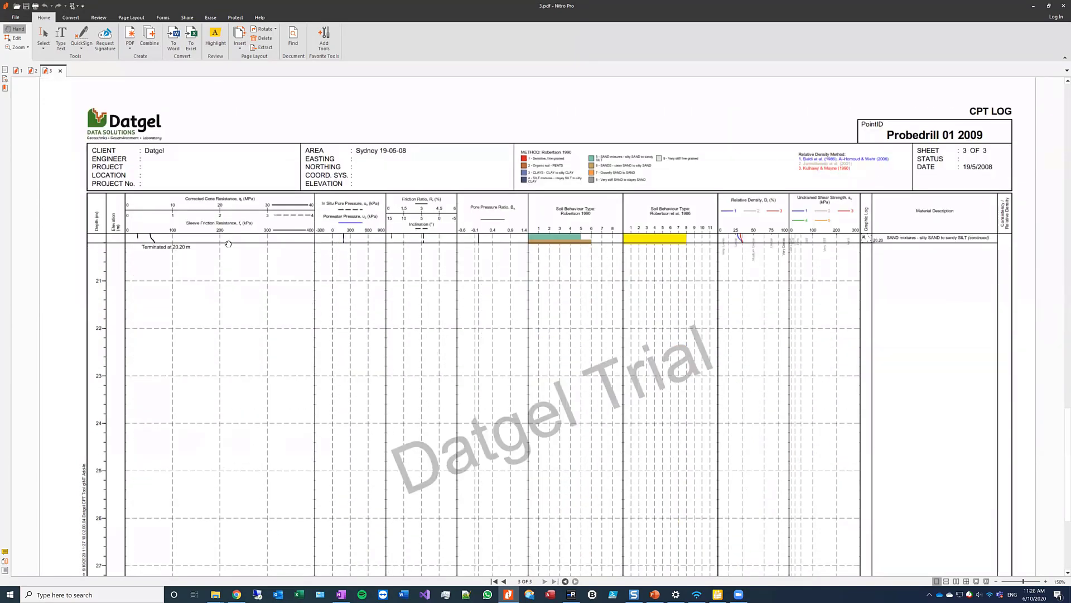
scroll(228, 244, up, 1)
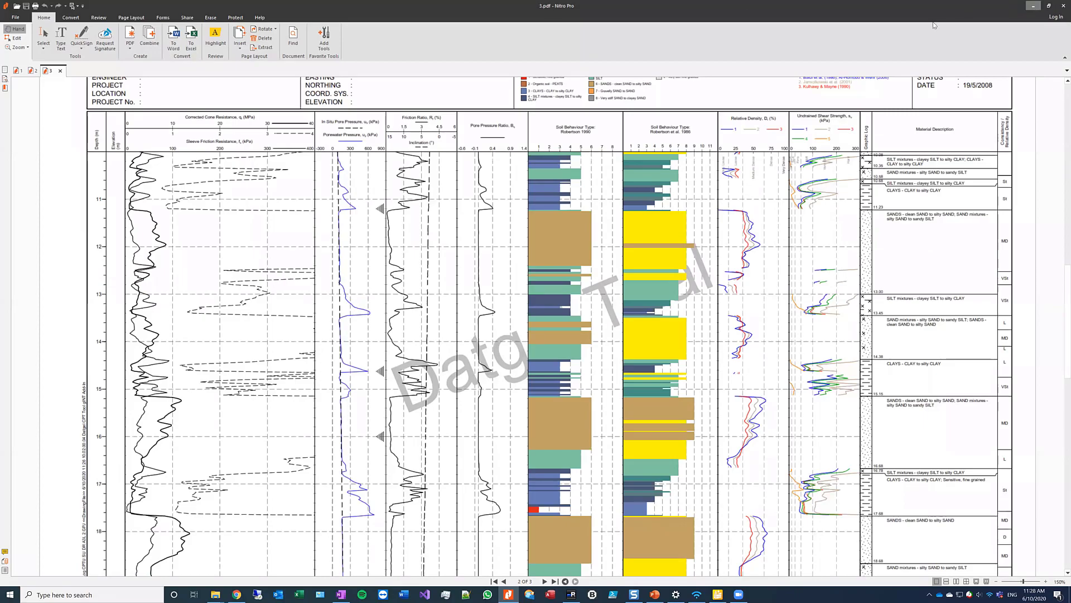
Step: Switch back to gINT and choose the CPT DYNAMIC A3L report for the log output
click(1033, 6)
click(189, 22)
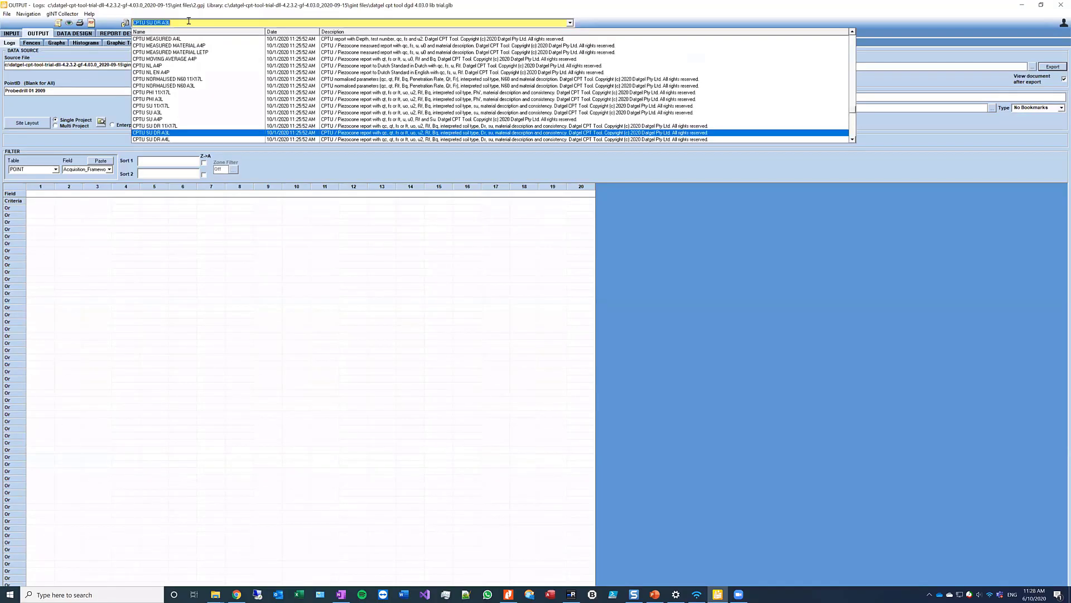
click(850, 56)
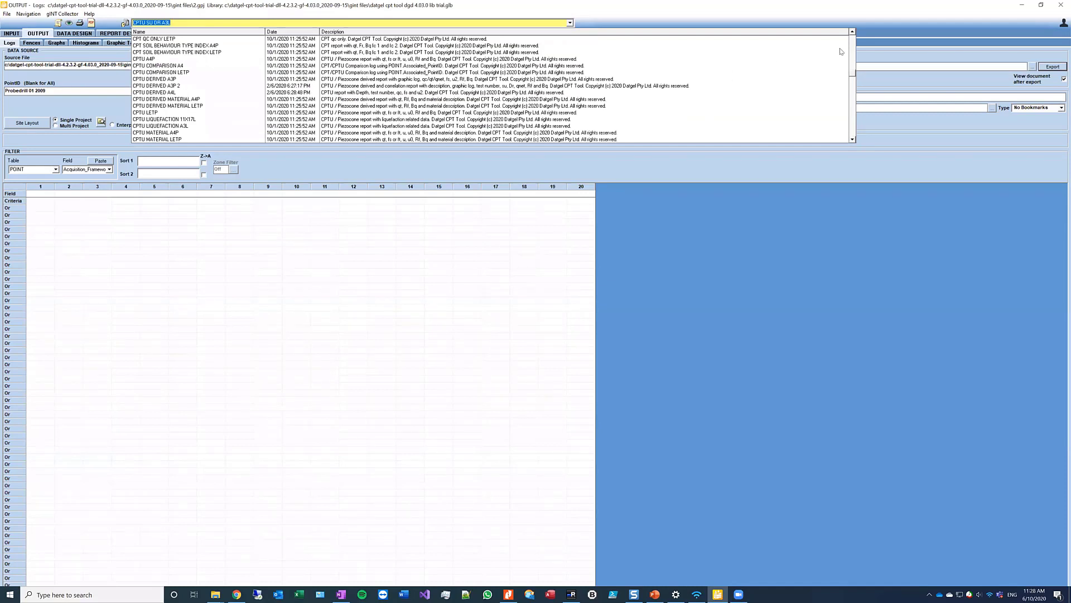
click(853, 50)
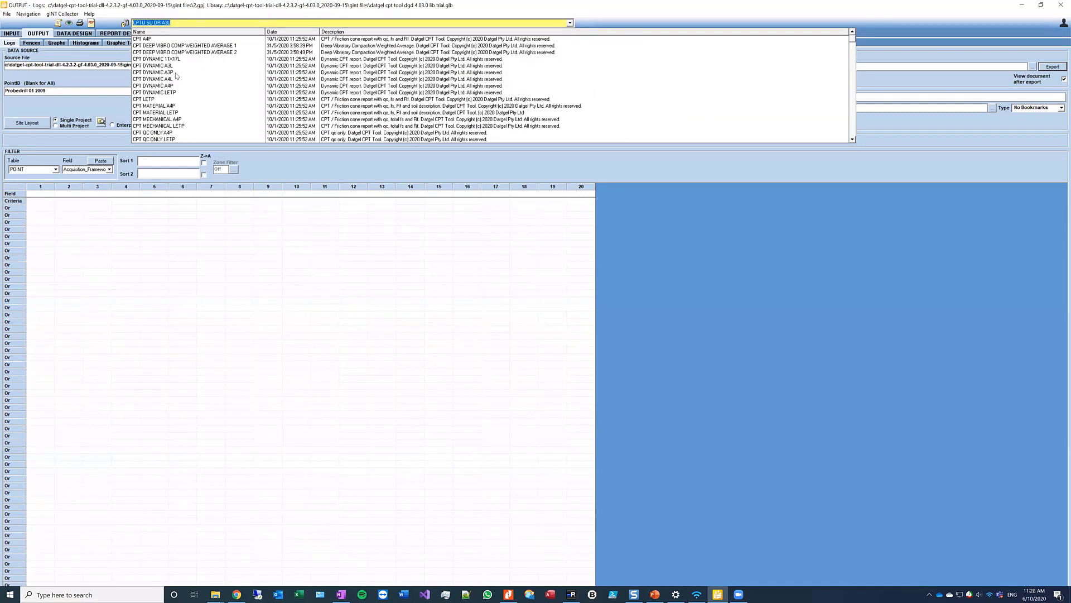
click(154, 66)
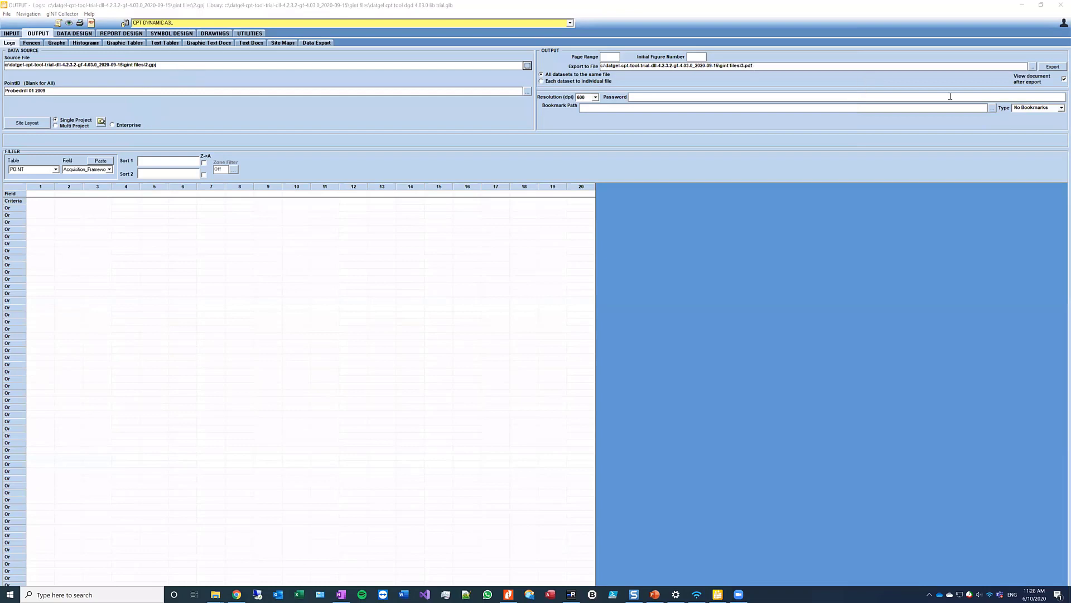
Step: Name the export file 4 as a PDF in the gINT Files folder and start the export
click(1033, 66)
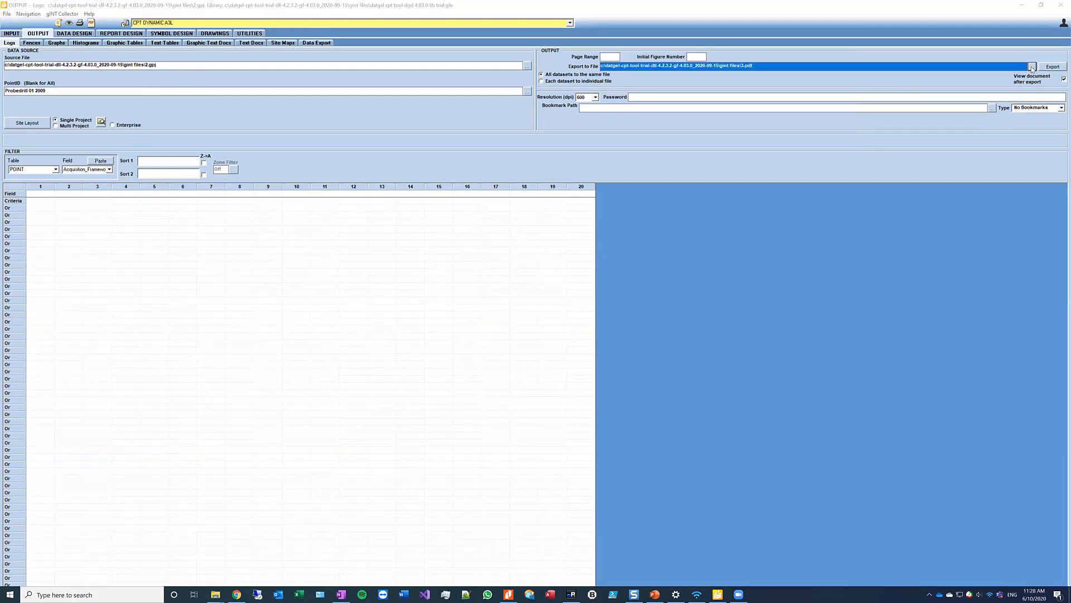
text(4)
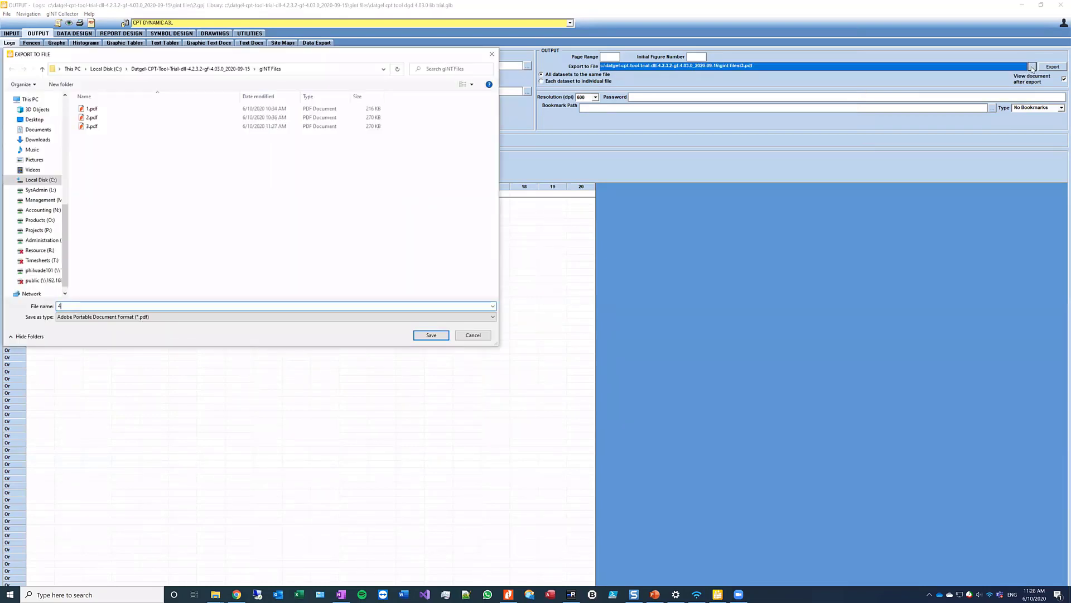
key(Return)
click(1052, 67)
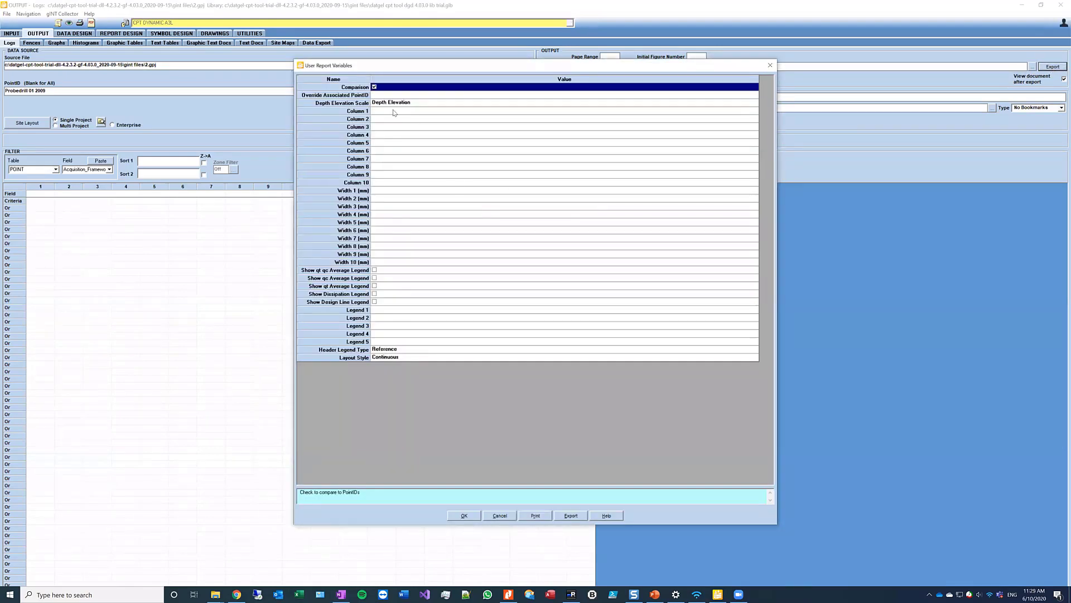
Step: Turn off Comparison in the user report variables and set Column 1 to Normalised Cone Resistance
click(374, 87)
click(383, 111)
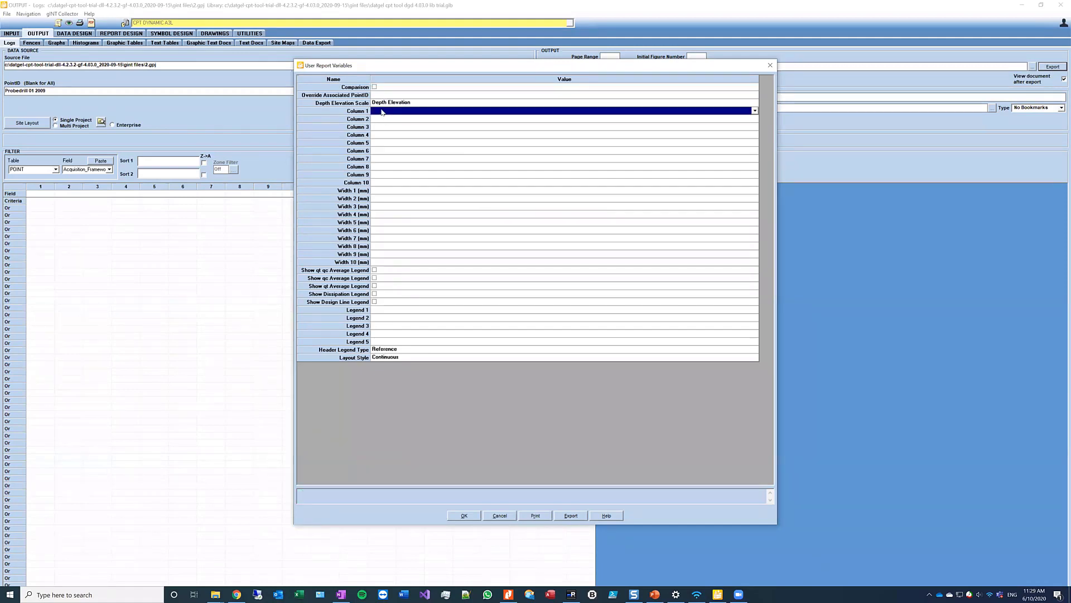
click(383, 111)
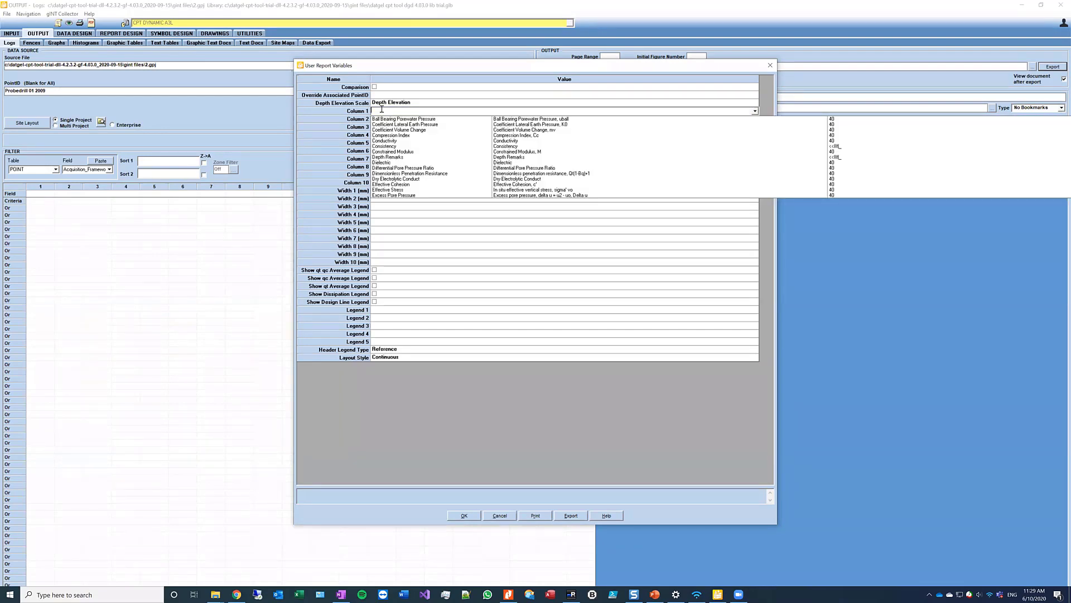
click(963, 229)
click(399, 112)
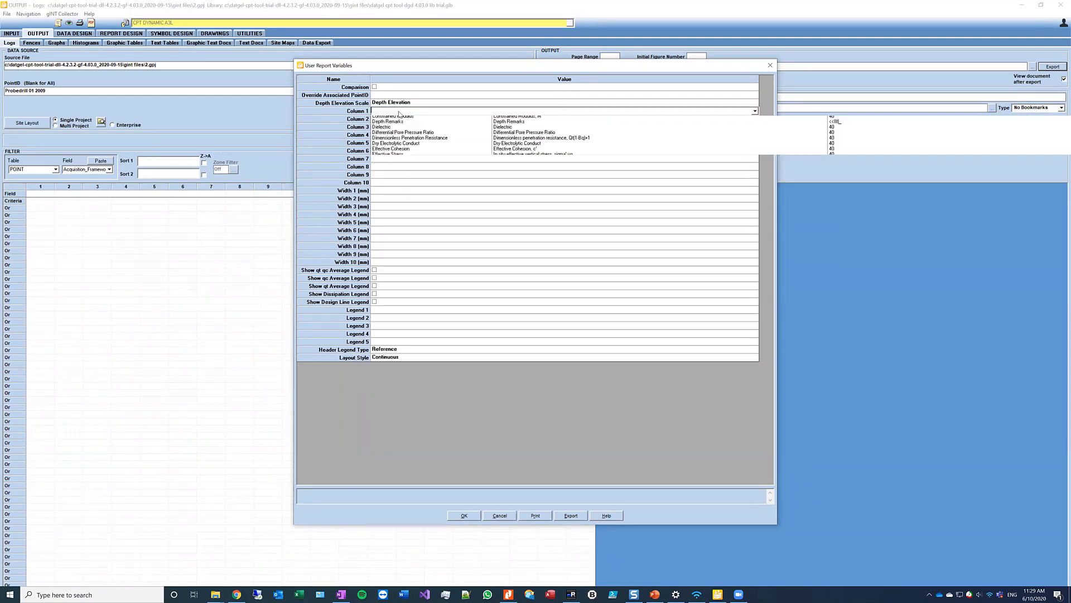
text(No)
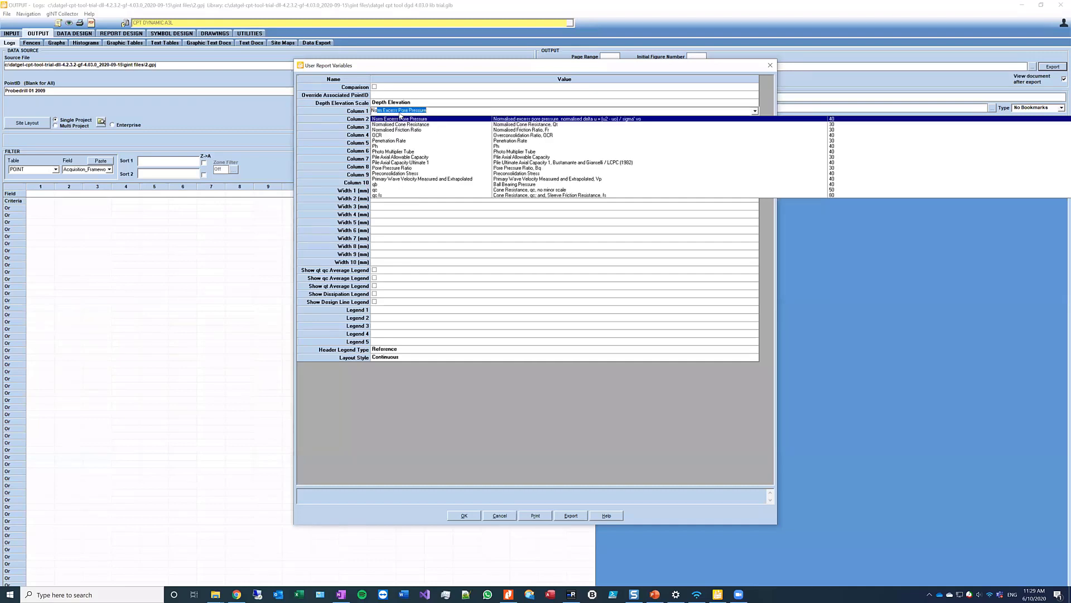
text(rma)
key(Return)
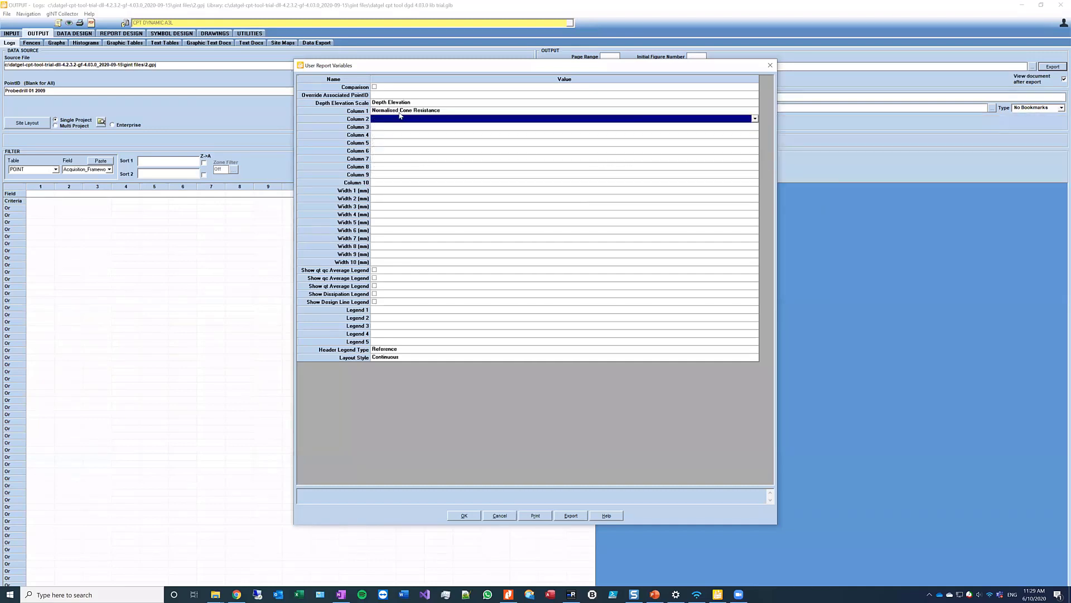
Step: Set Column 2 to Norm Excess Pore Pressure and Column 3 to Undrained Shear Strength
text(Norm Excess Pore Pressure)
key(shift+Home)
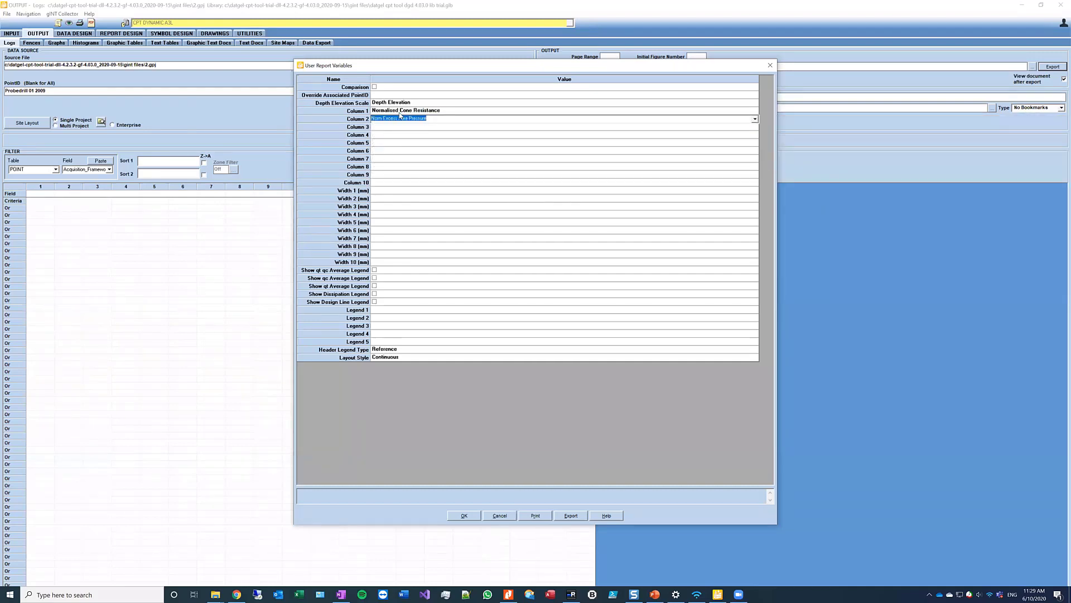
key(Return)
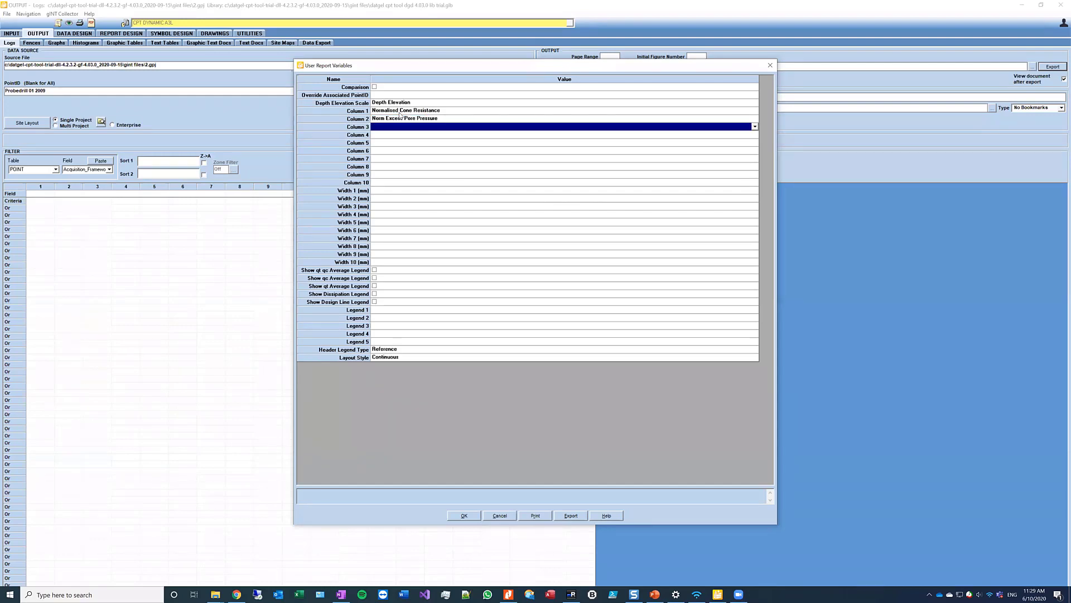
text(Un)
key(shift+Home)
key(Return)
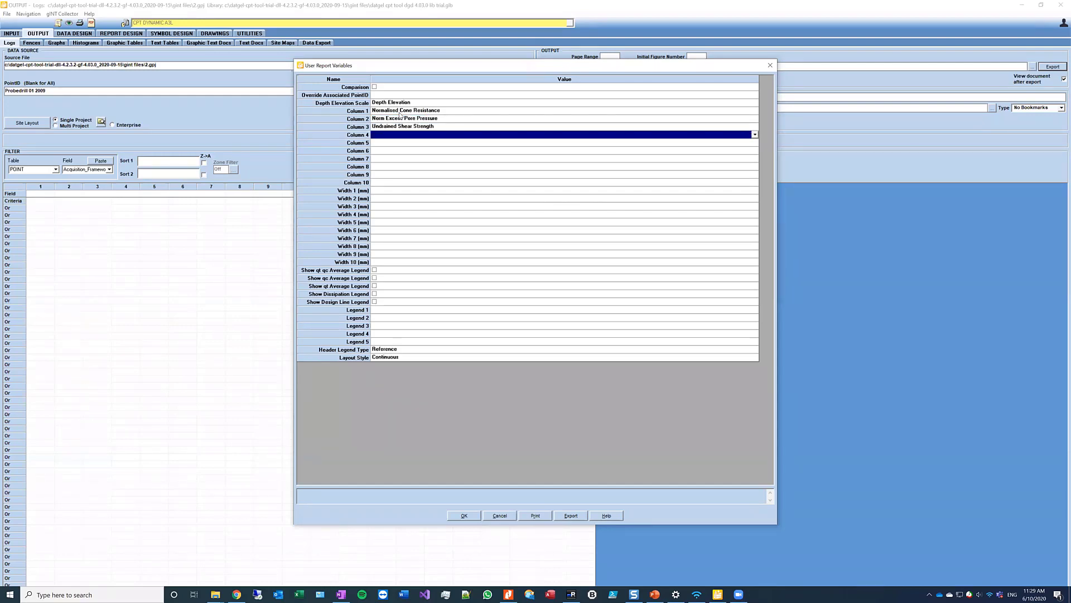
Step: Set Column 4 to Youngs Modulus and Column 5 to Liq CSR CRR
text(Youngs Modulus)
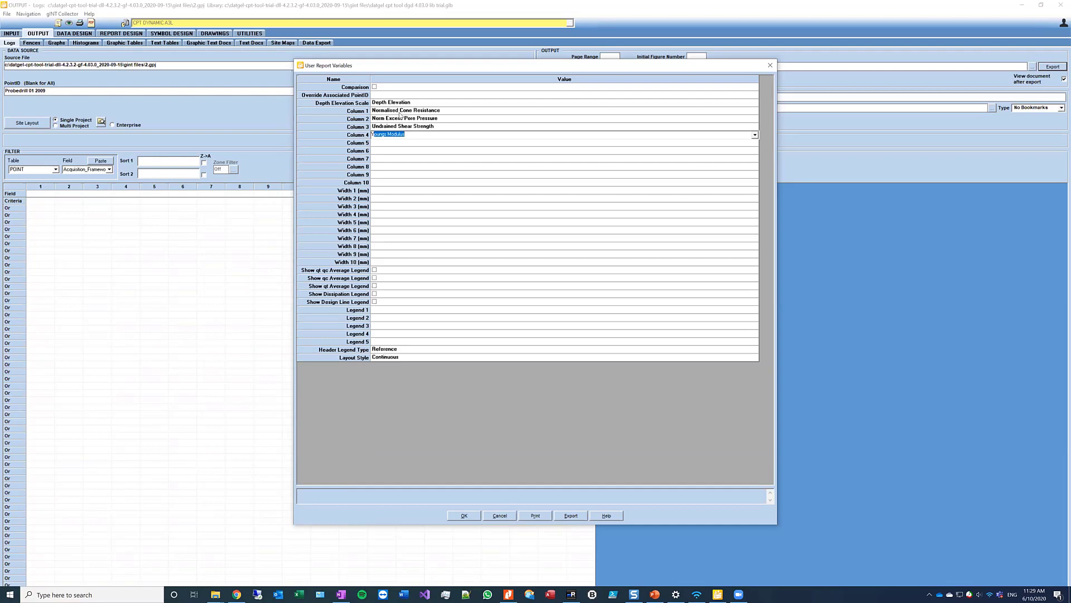
key(Return)
text(Liq CSR CRR)
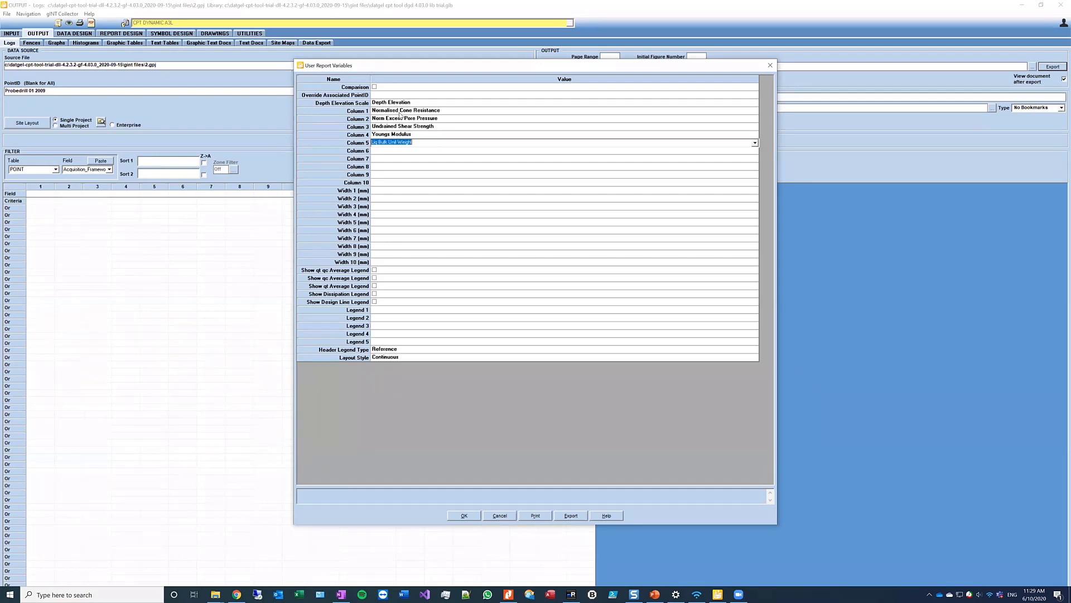
key(Return)
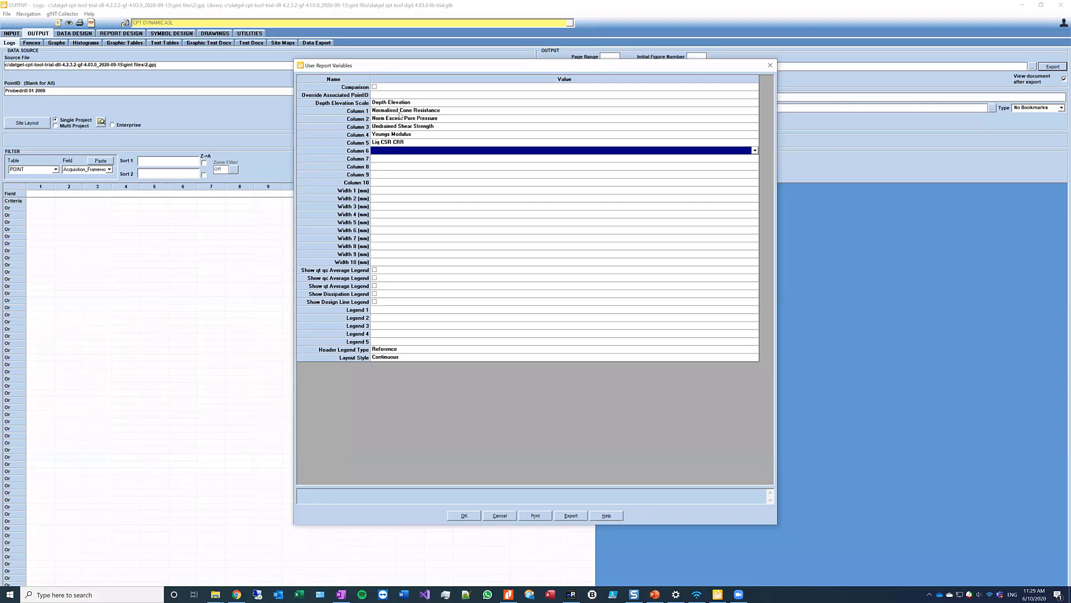
Step: Set Column 6 to Soil Behaviour Type Index 3, checking the available soil behaviour type options
text(Soil Behaviour Type 1)
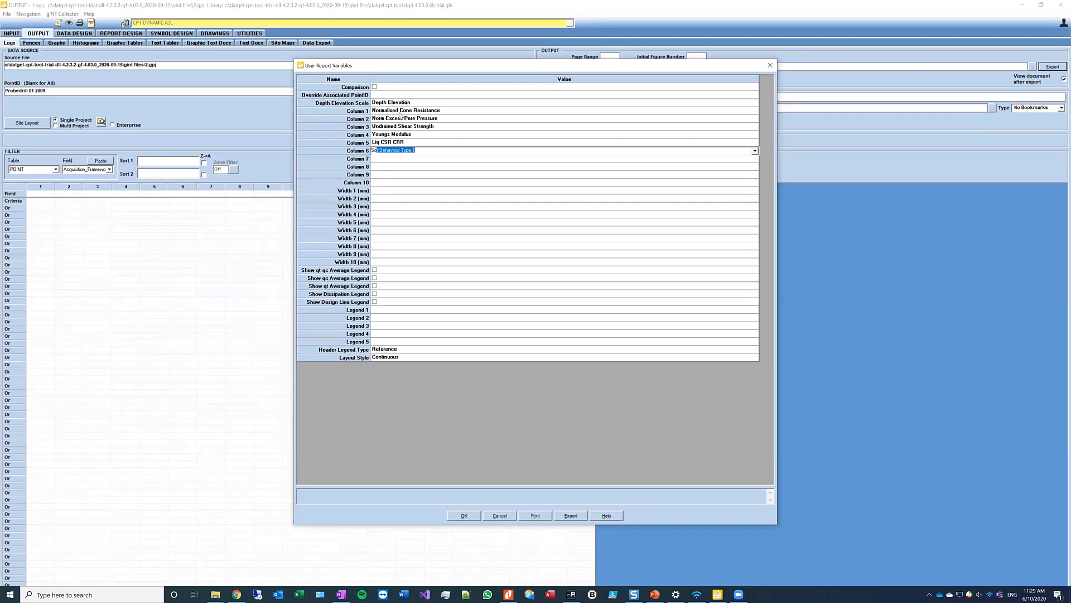
key(Down)
key(Down)
key(Down)
key(Down)
key(Down)
key(Down)
key(Down)
key(Return)
key(Up)
key(F4)
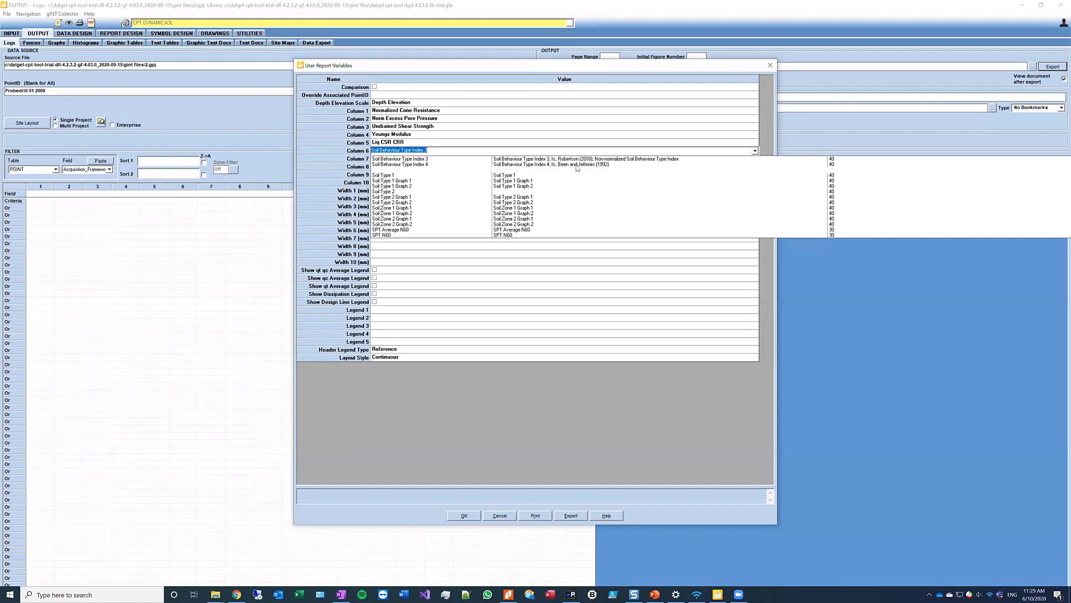
click(546, 149)
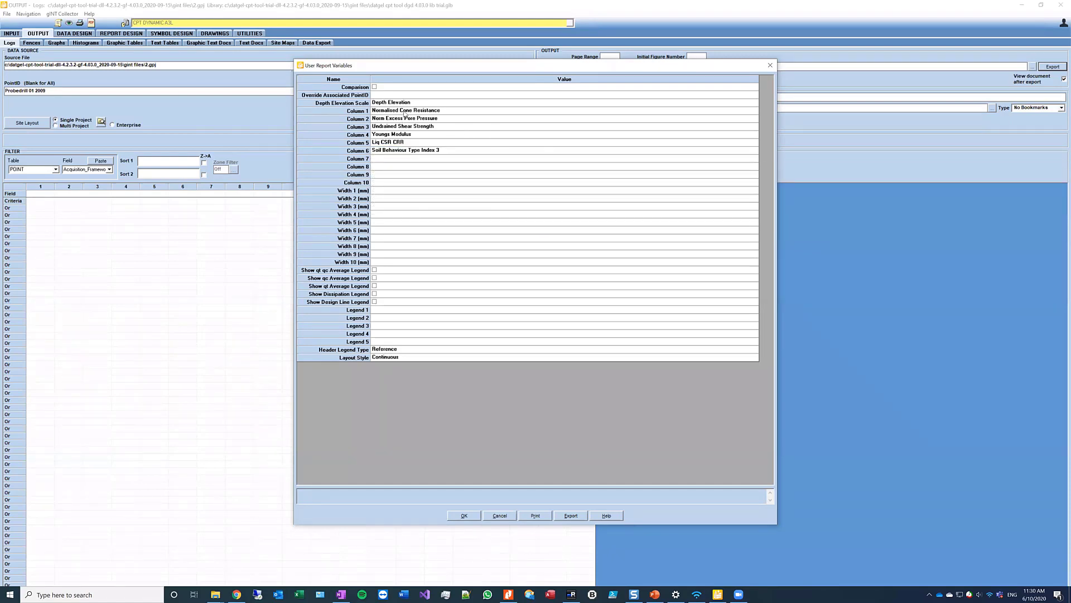
Step: Review the six chosen report columns and set Column 7 to Soil Behaviour Type 1
drag(405, 111, 400, 151)
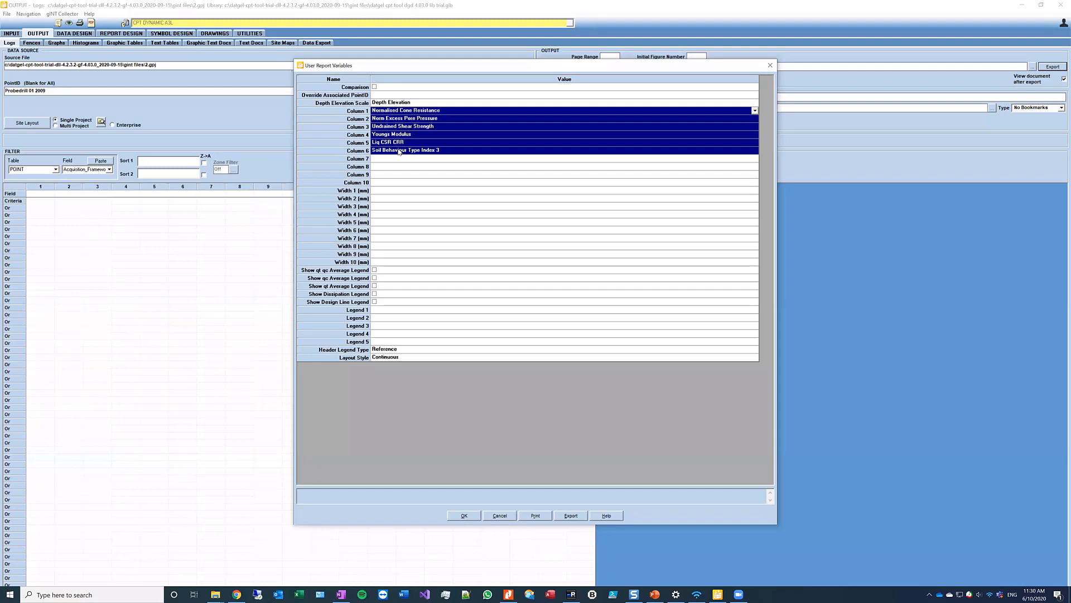
click(393, 161)
text(Soil Behaviour Type 1)
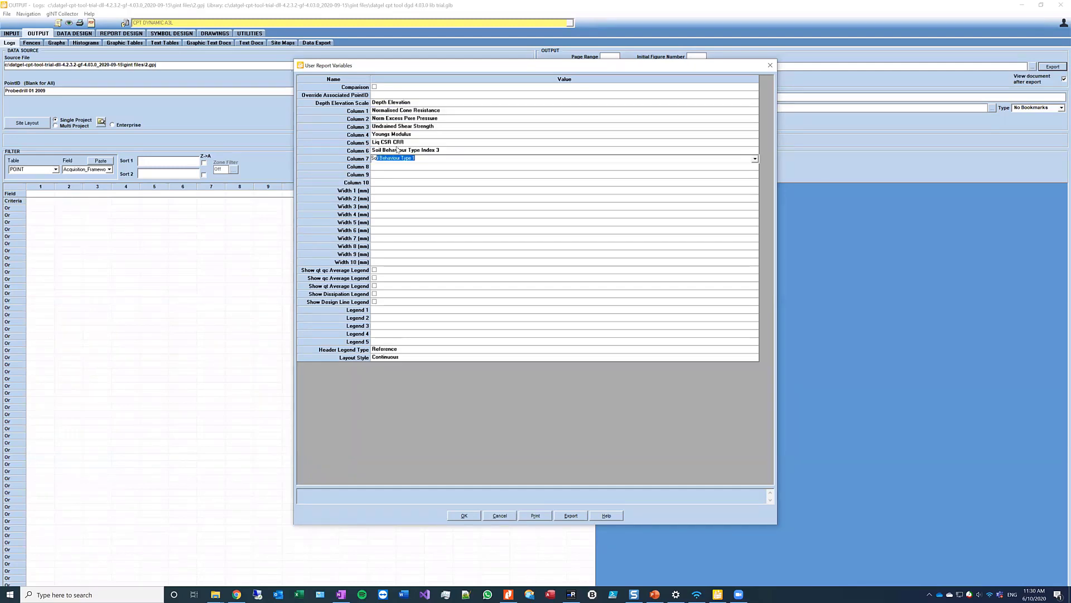
key(Return)
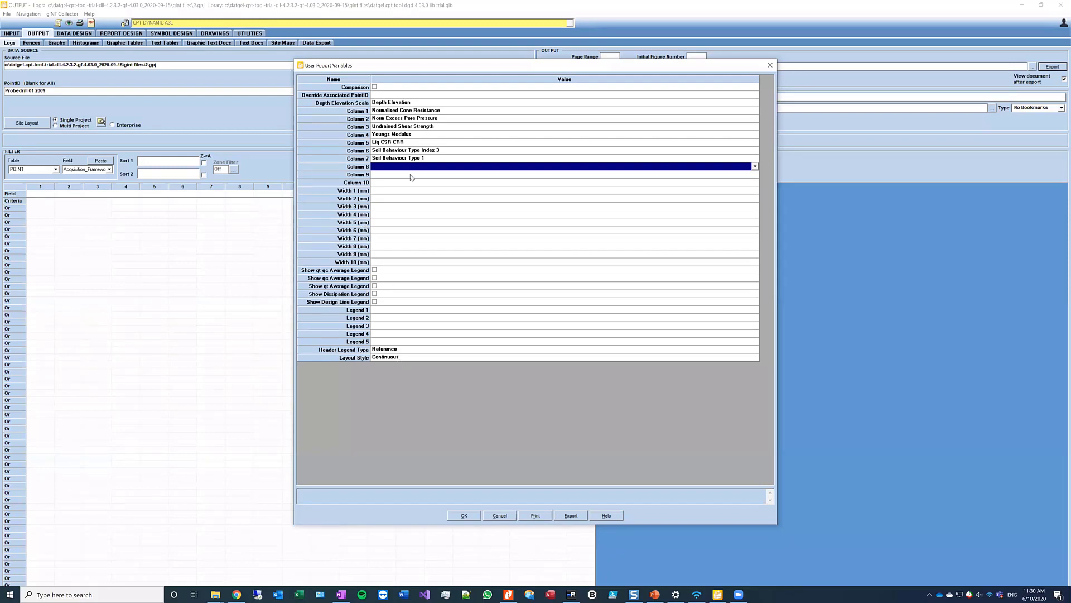
Step: Accept the chosen report columns and export the CPT DYNAMIC A3L log of Probedrill 01 2009 to 4.pdf
click(464, 515)
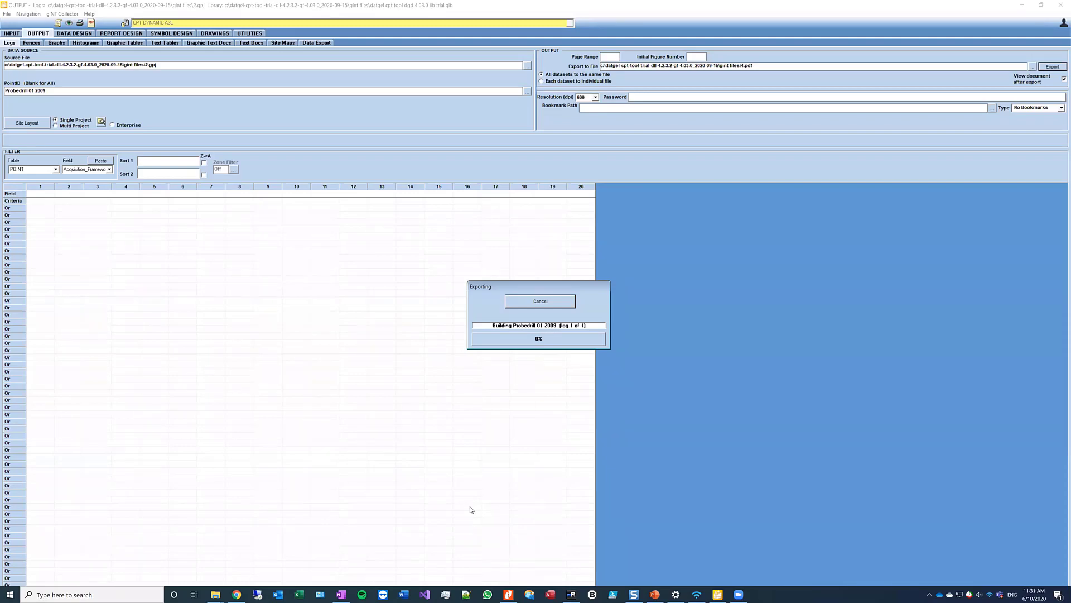
Step: Open the dgd-si all-reports sample PDF from the Documentation folder of the Datgel CPT Tool trial
click(215, 594)
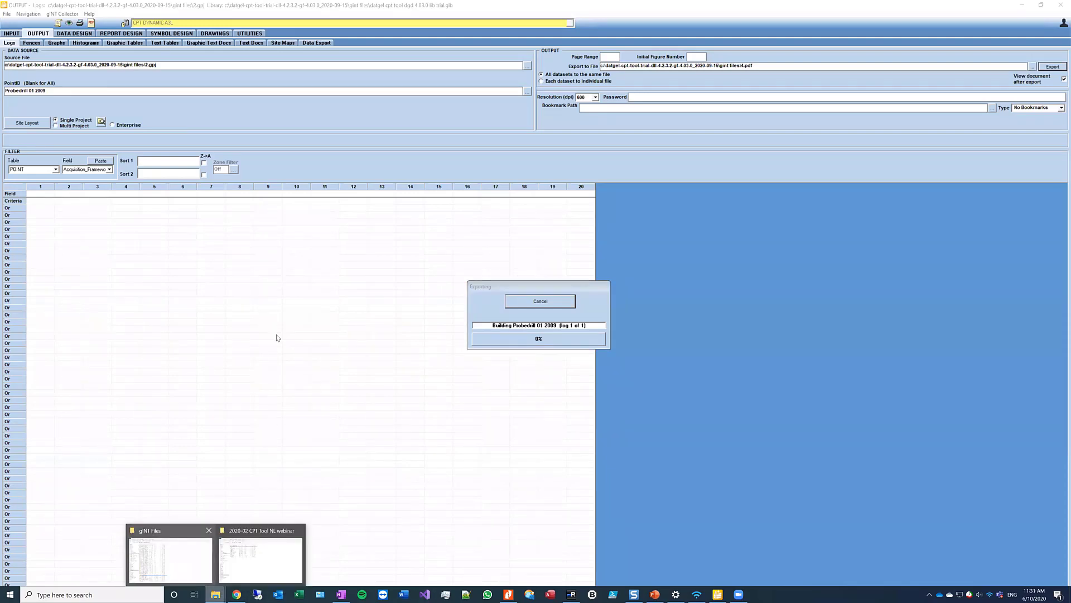
click(170, 555)
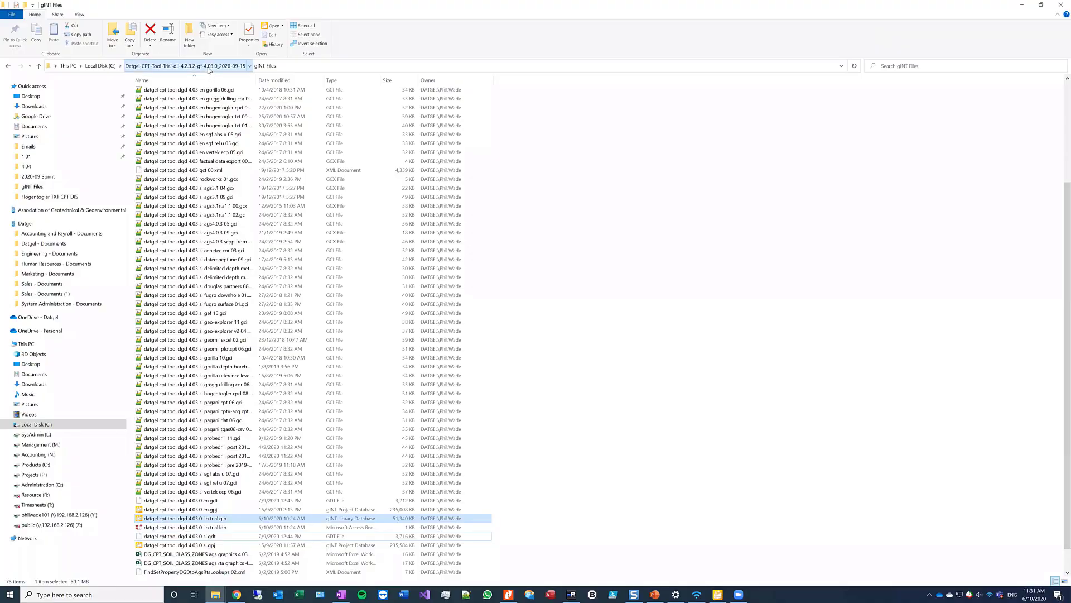
click(207, 70)
double_click(171, 93)
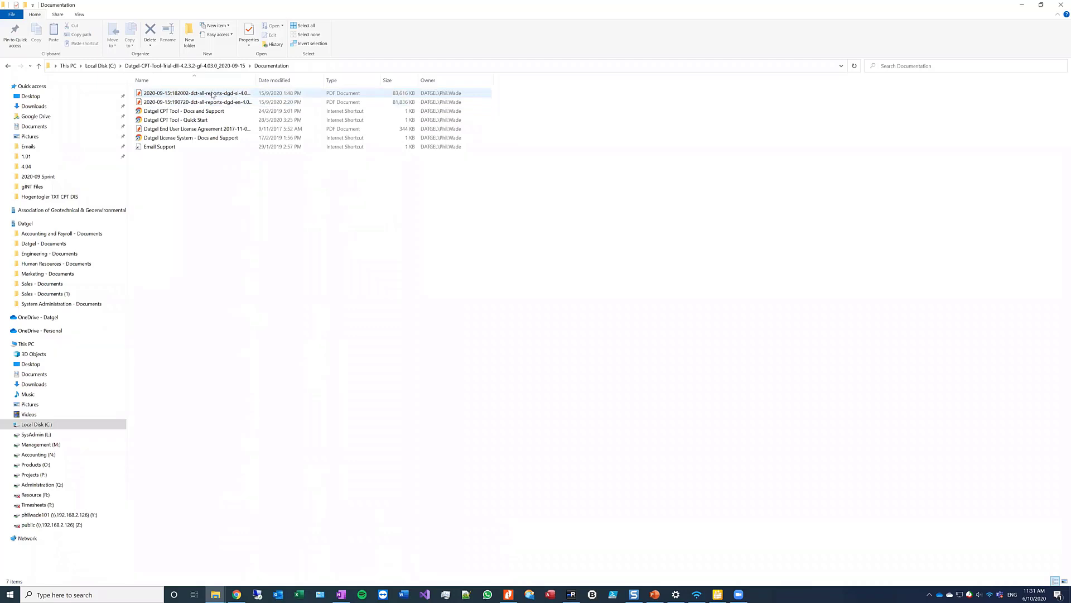
click(212, 95)
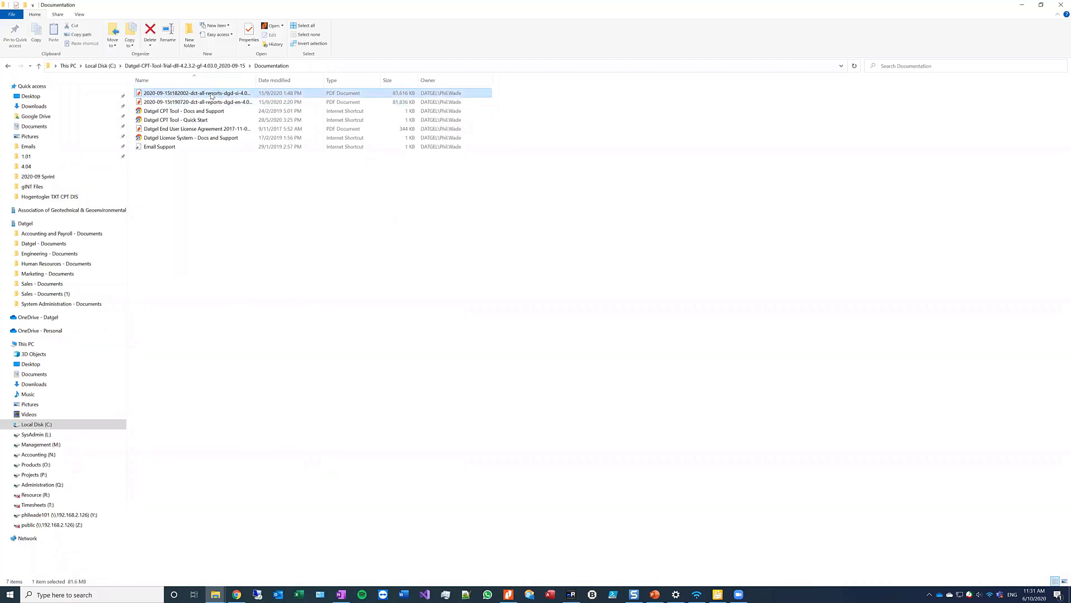
double_click(212, 95)
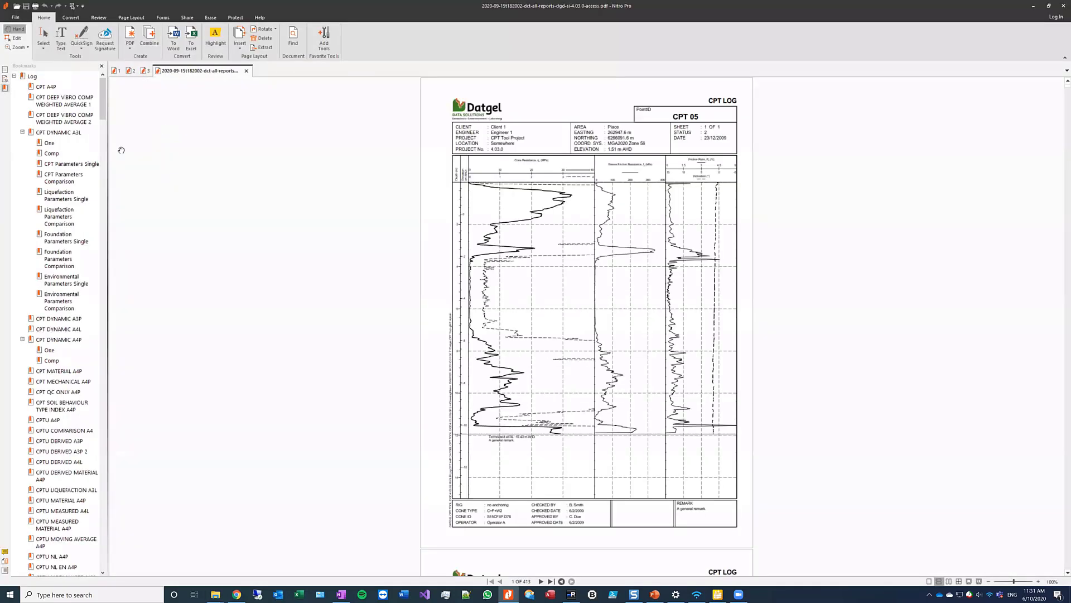
Step: Widen the bookmark list and examine the CPT DEEP VIBRO COMP WEIGHTED AVERAGE 1, CPT DYNAMIC A3P, CPTU COMPARISON A4 and CPT MECHANICAL A4P sample logs
drag(107, 155, 240, 136)
click(72, 97)
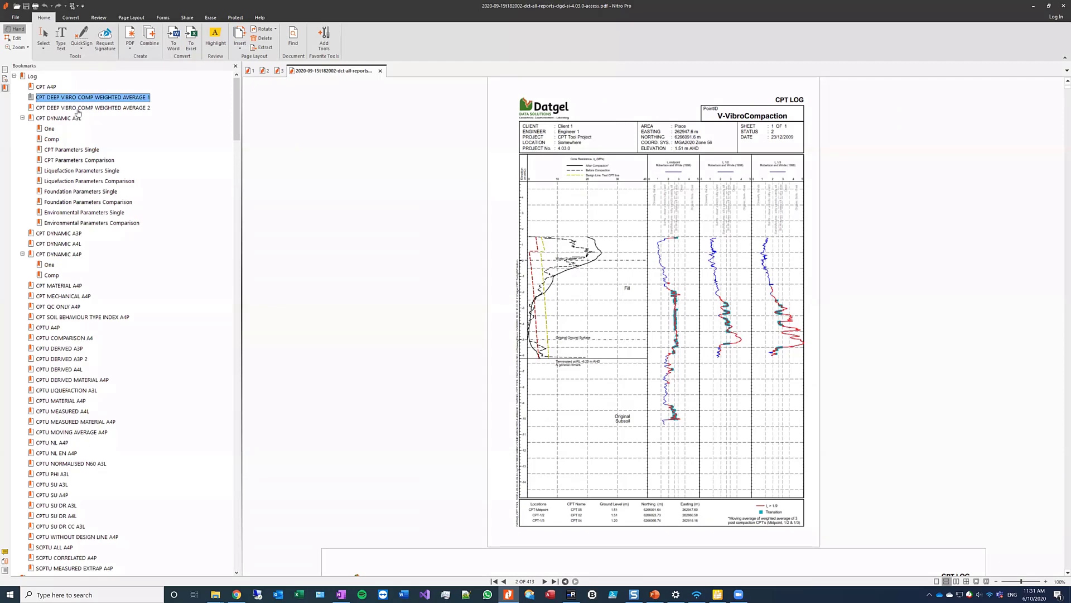
click(59, 234)
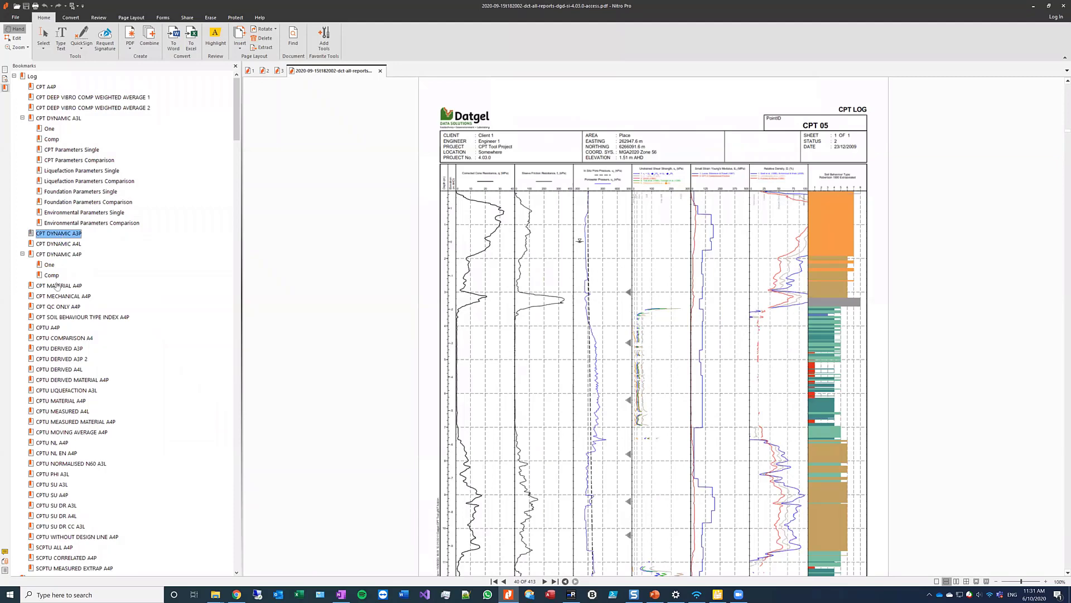
click(55, 338)
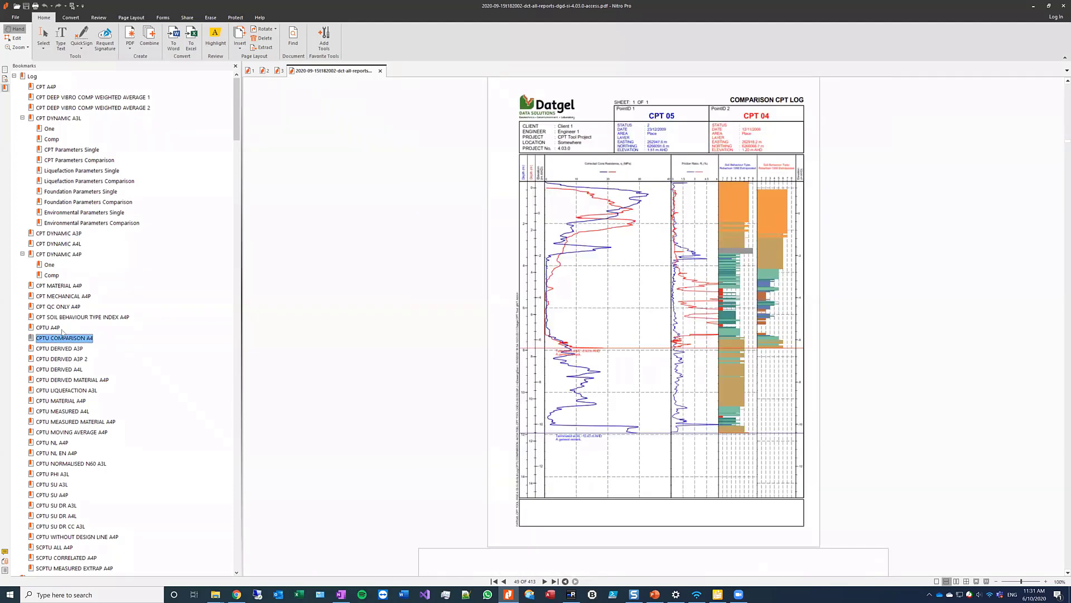
click(62, 297)
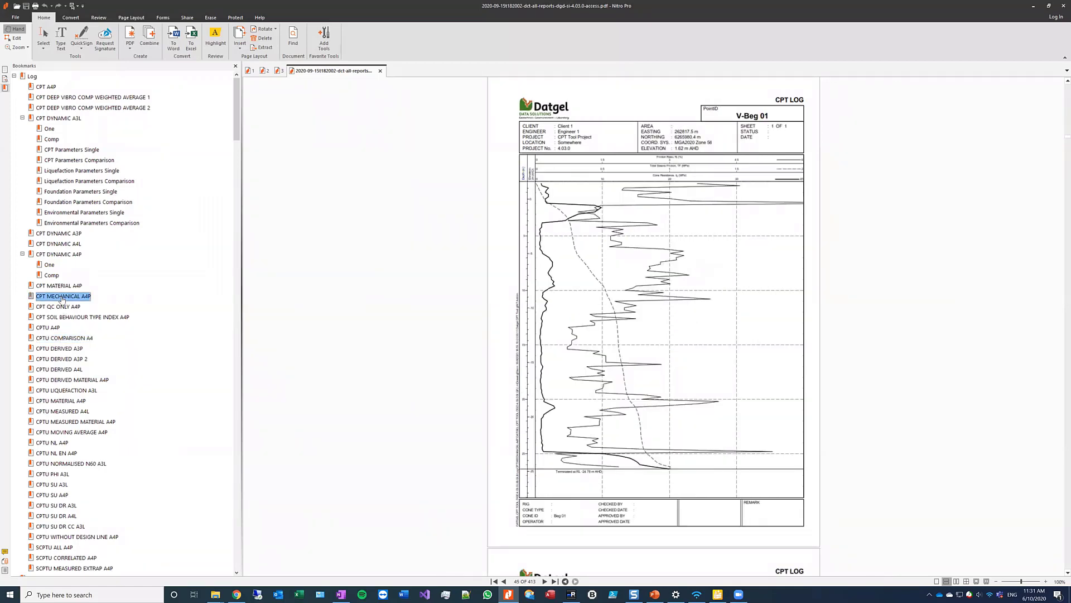
Step: Examine the CPTU WITHOUT DESIGN LINE A4P, CPTU SU DR CC A3L, CPTU NORMALISED N60 A3L and CPTU MOVING AVERAGE A4P sample logs
scroll(62, 299, down, 3)
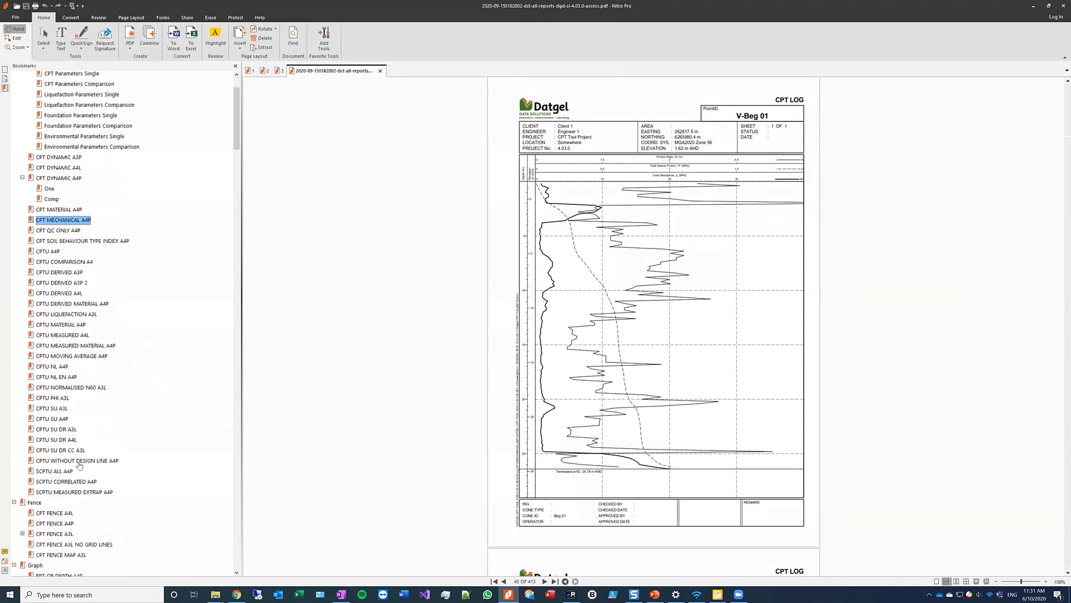
click(79, 460)
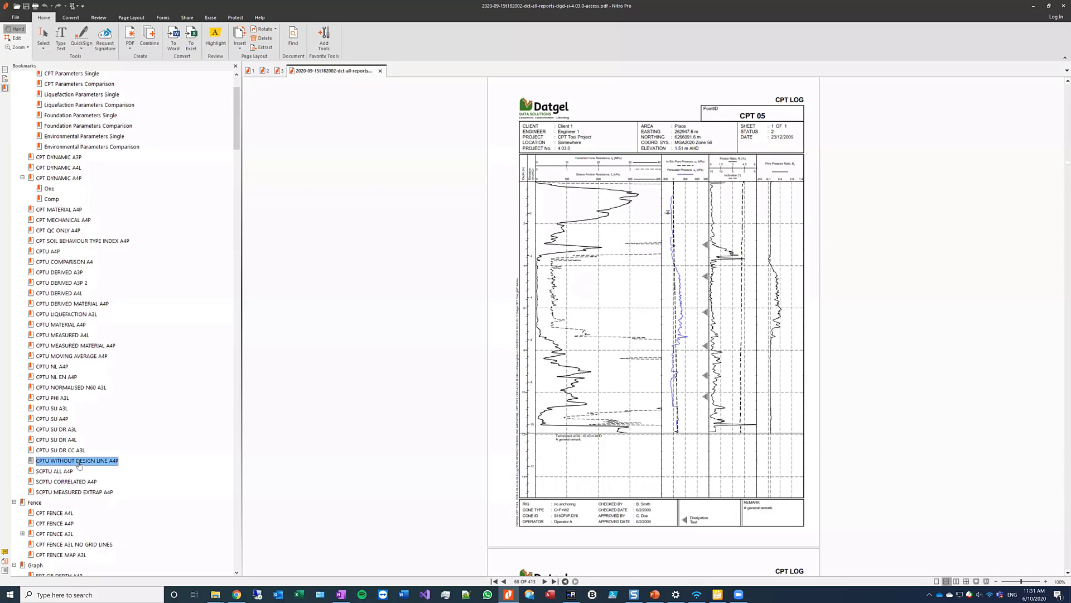
click(63, 452)
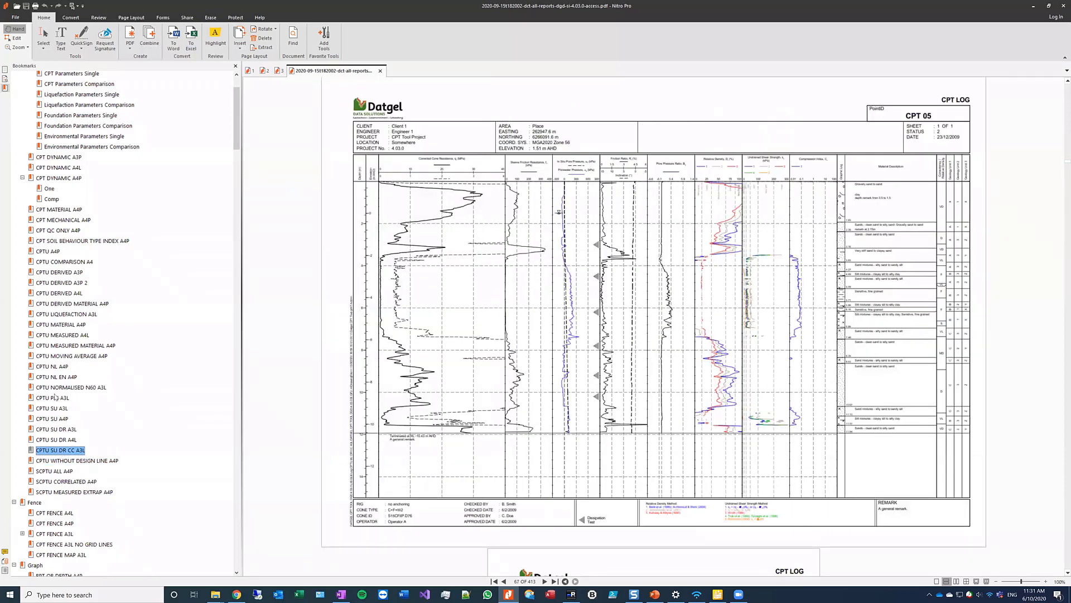
click(54, 388)
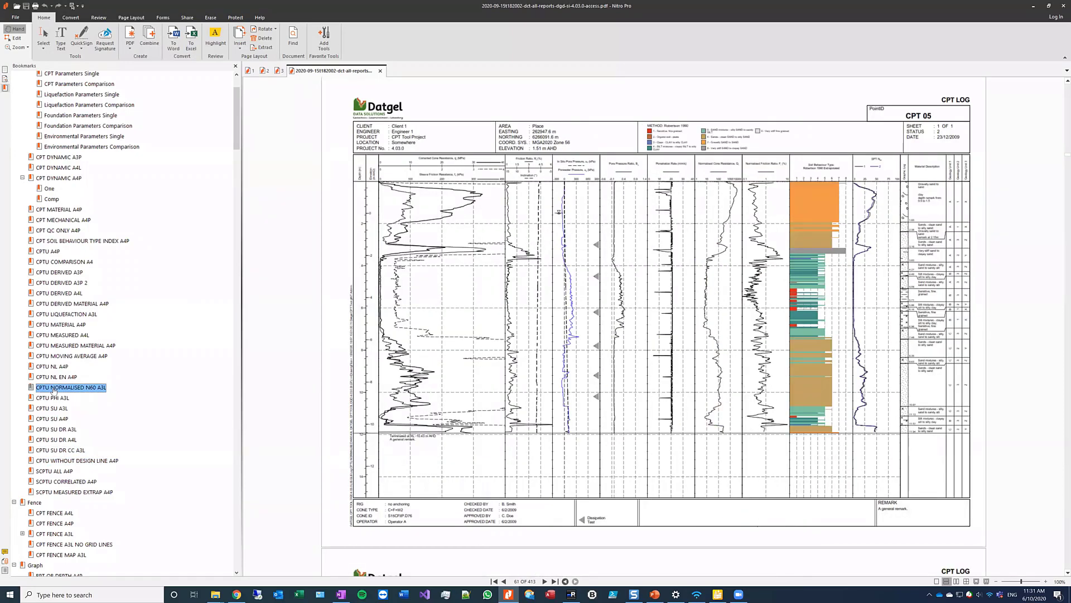
click(56, 357)
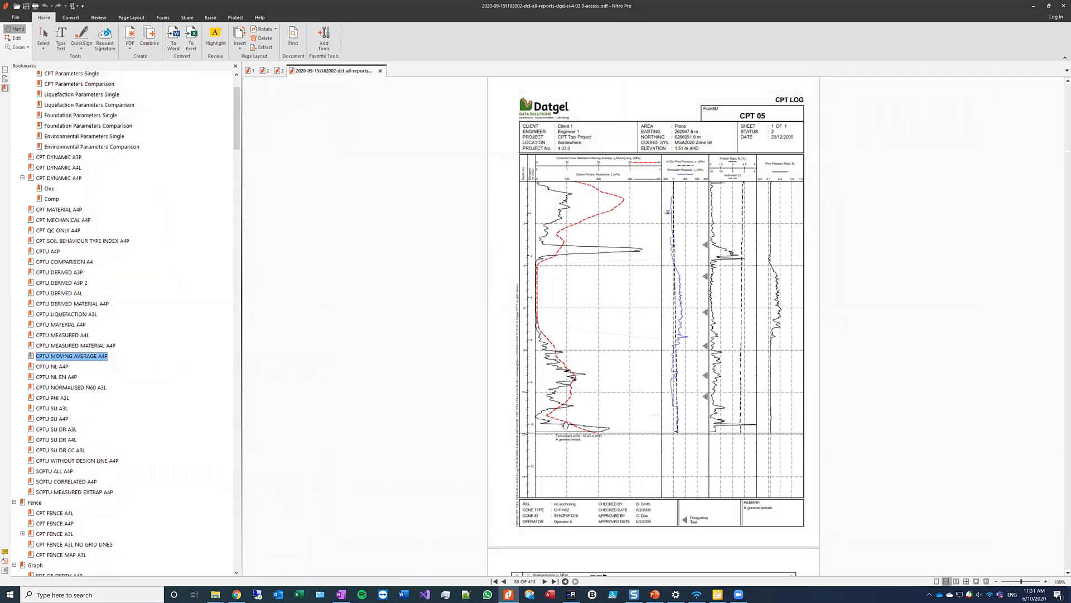
Step: View the CPT FENCE A4L and CPT FENCE A4P sample fence reports
scroll(73, 349, down, 2)
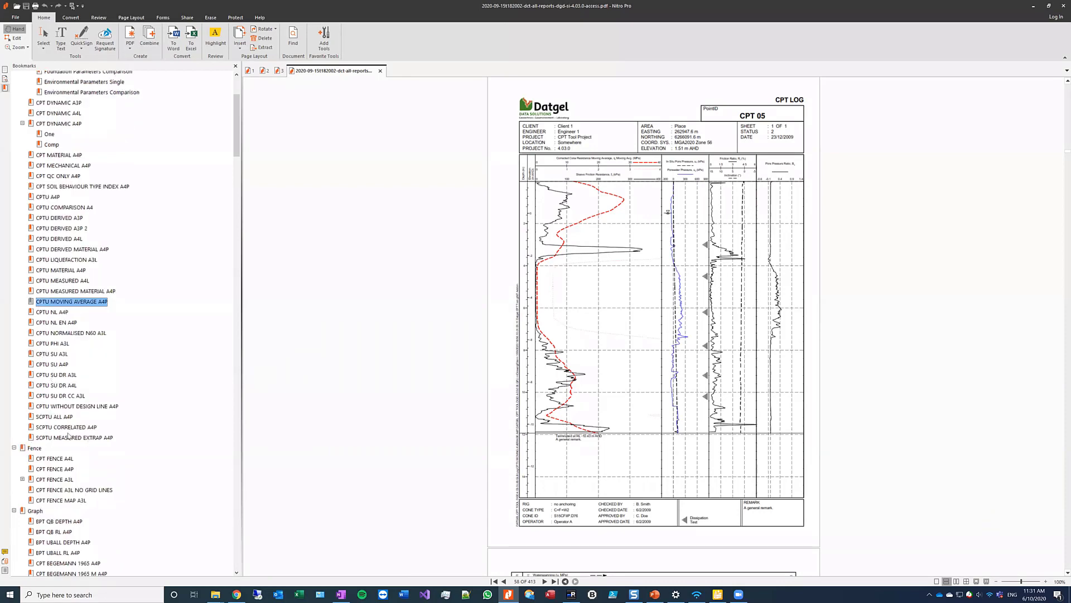
click(68, 461)
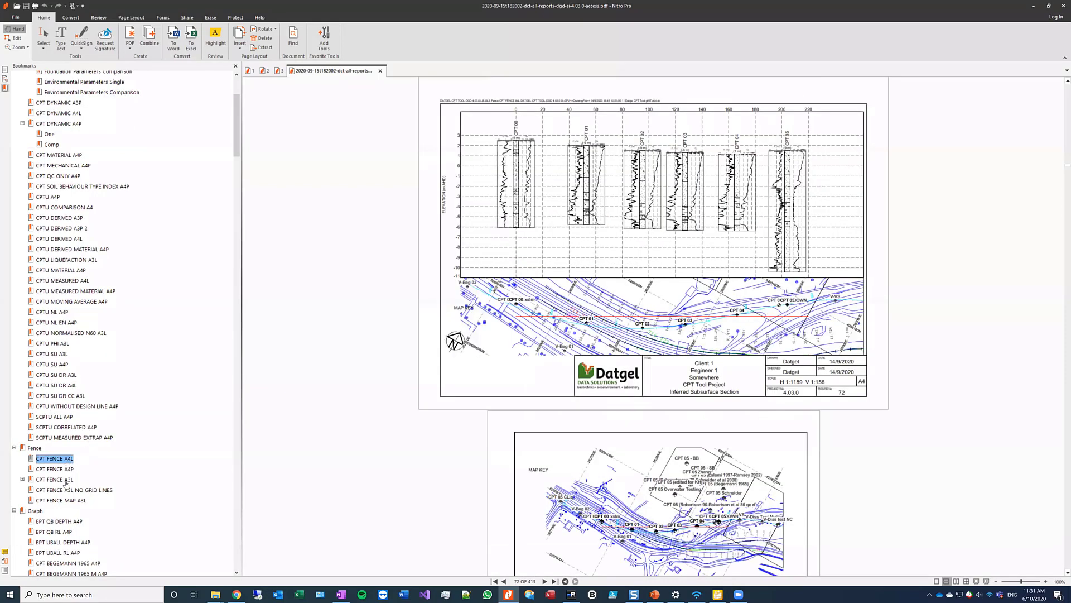
click(59, 471)
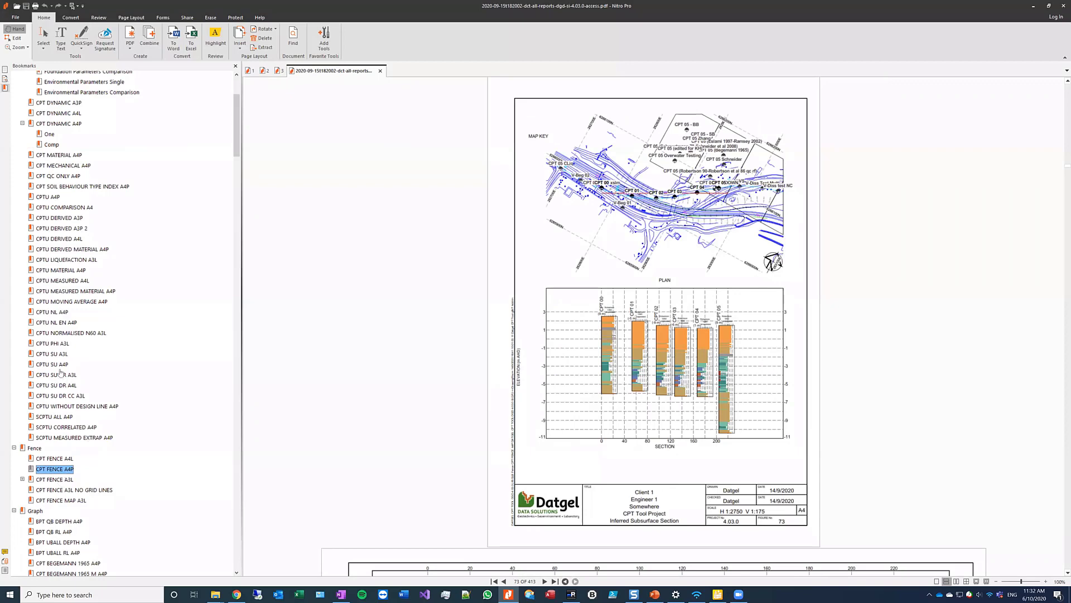
Step: View the sample graphs BPT QB DEPTH A4P, CPT COEFF LATERAL EARTH PRESSURE RL A4P and CPT BEGEMANN 1965 U A4P
scroll(62, 471, down, 3)
click(65, 435)
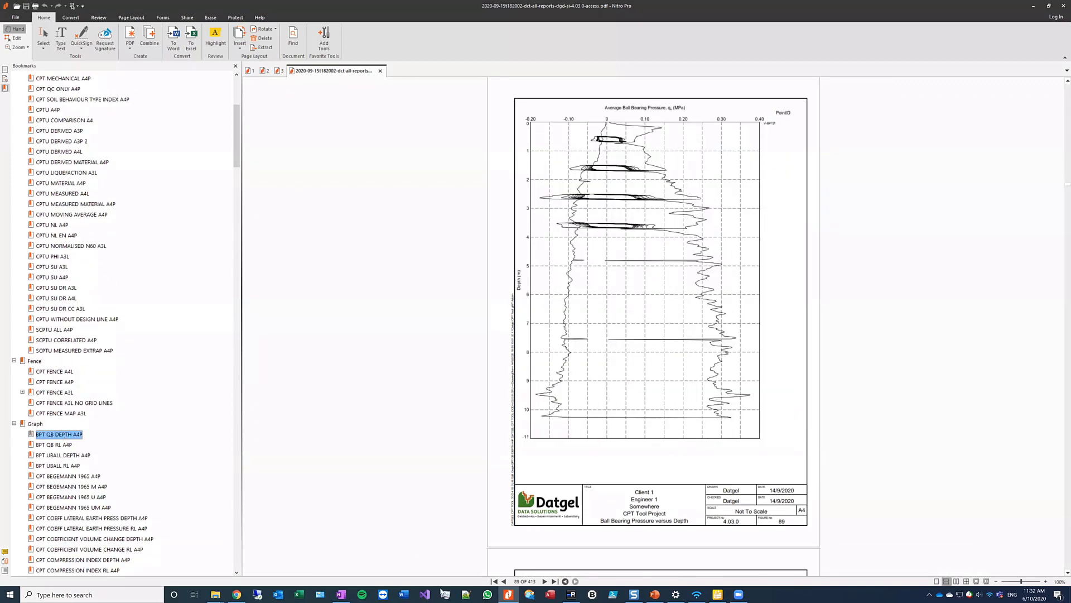
mouse_move(718, 593)
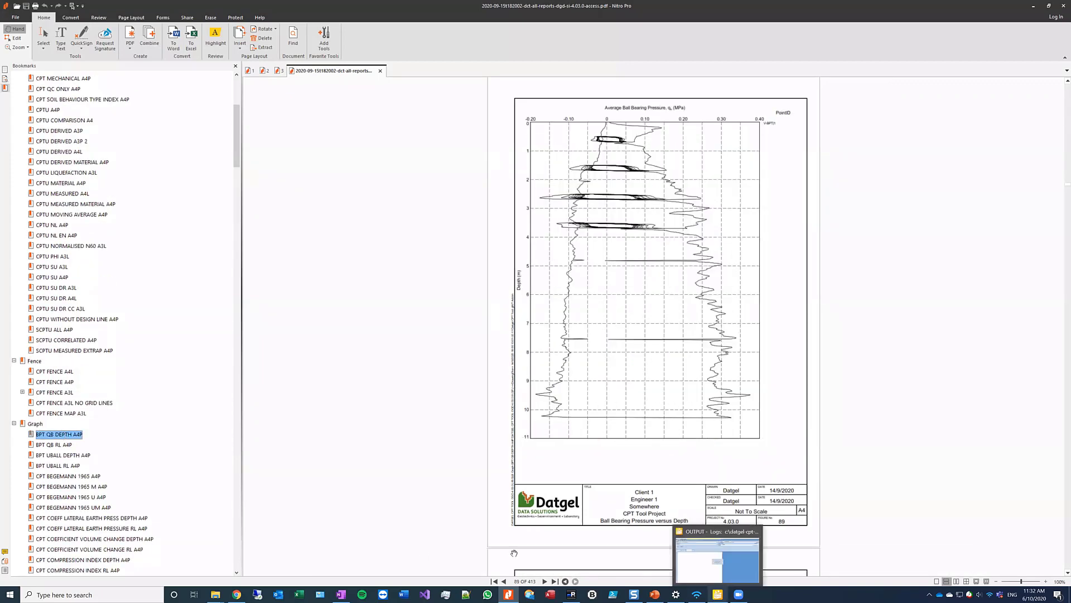
scroll(56, 491, down, 2)
click(59, 485)
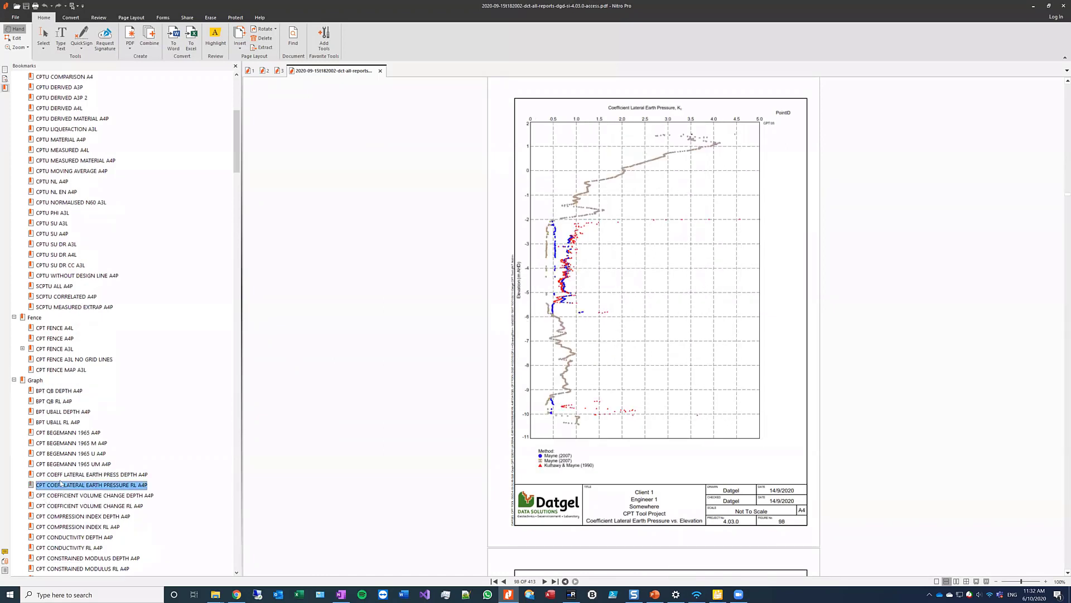
click(59, 454)
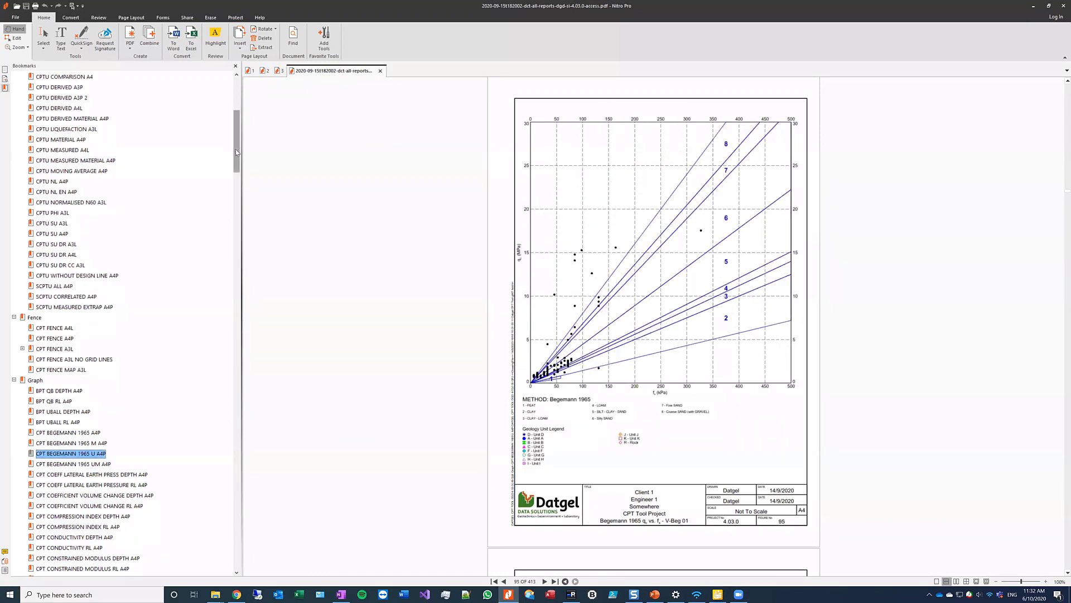
Step: View the CPT FT DEPTH A4P and CPT FRICTION ANGLE DEPTH A4P sample graphs
drag(235, 149, 236, 228)
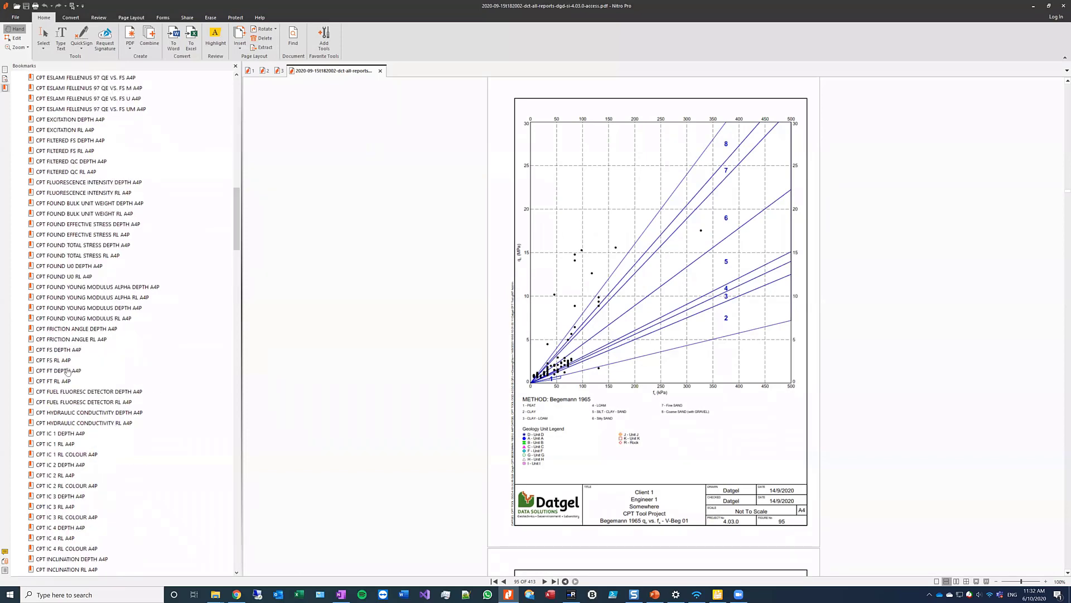
click(67, 371)
click(62, 329)
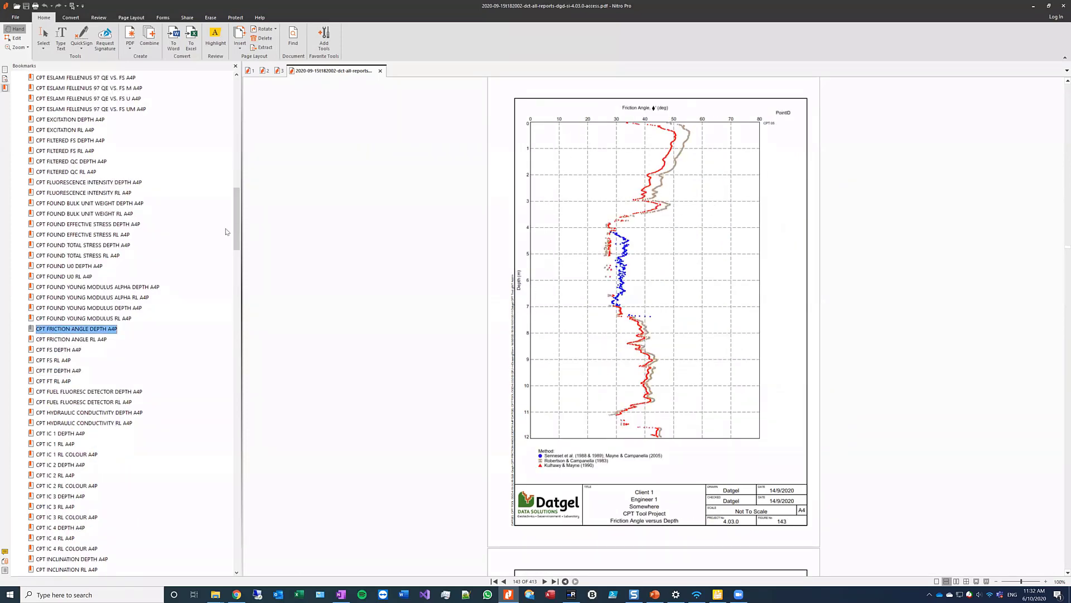
Step: Examine the sample liquefaction graphs for calculated layer thickness, normalised shear wave velocity and liquefaction potential index
drag(235, 229, 235, 288)
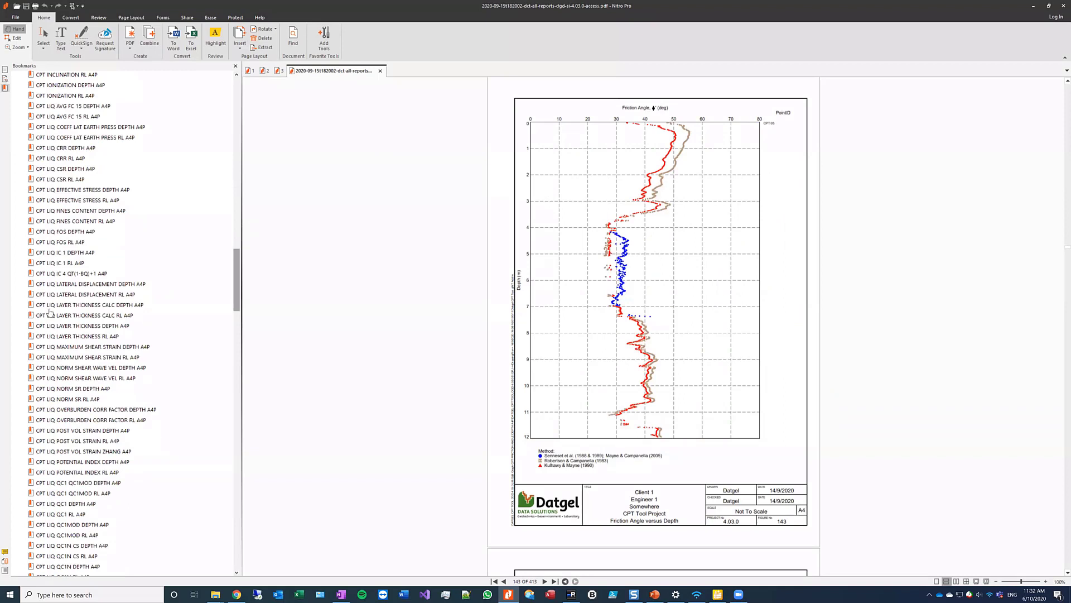
click(50, 306)
click(52, 316)
click(83, 368)
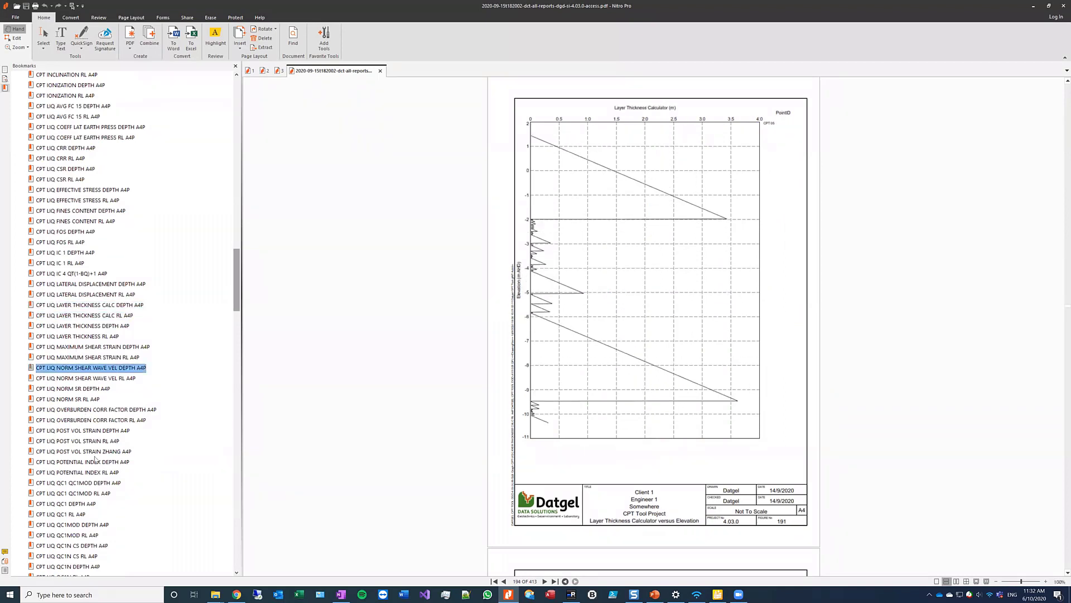
click(83, 472)
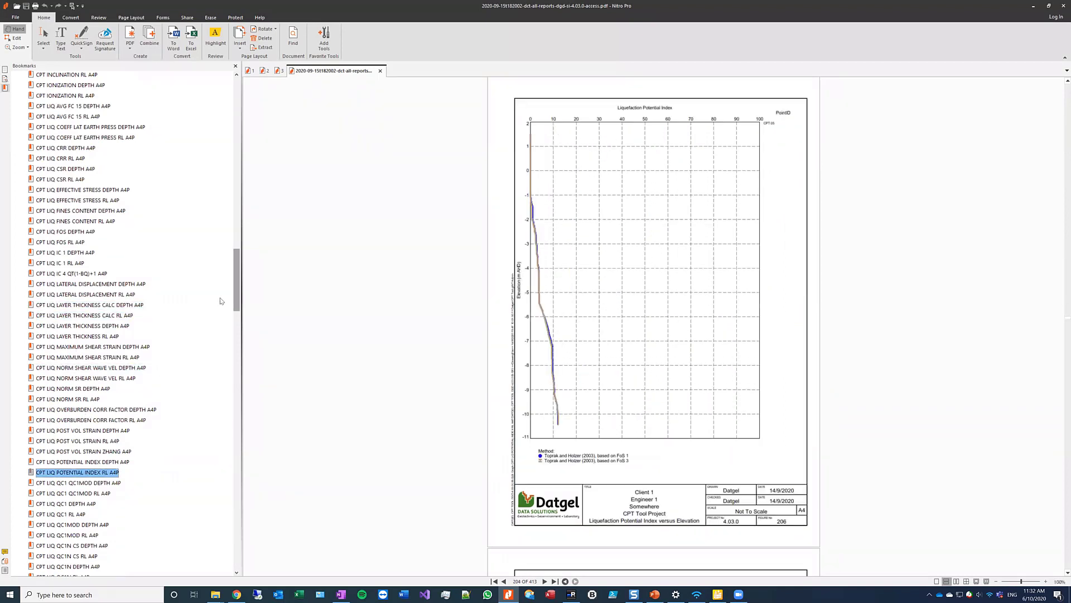
drag(235, 291, 235, 400)
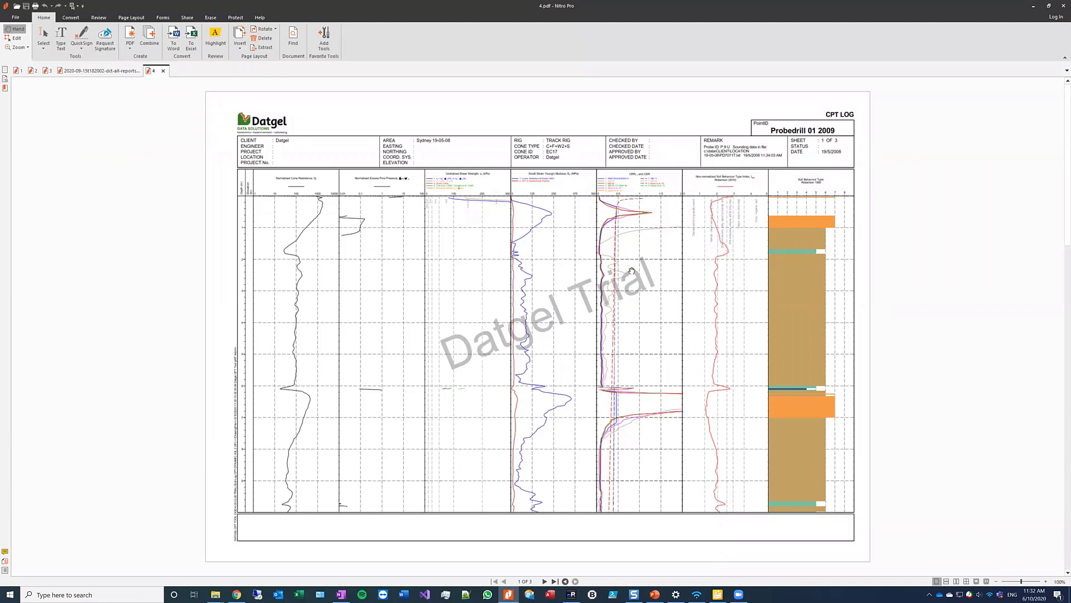
Step: Review the first two sheets of the exported custom-column log in 4.pdf and return to gINT
scroll(624, 271, up, 2)
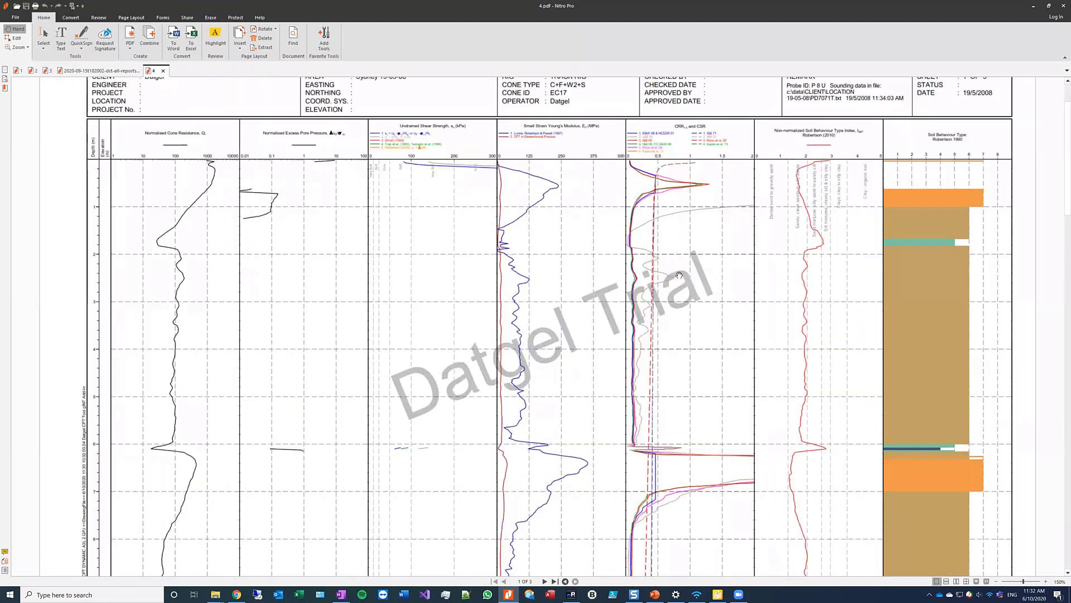
scroll(678, 276, down, 2)
scroll(678, 277, up, 3)
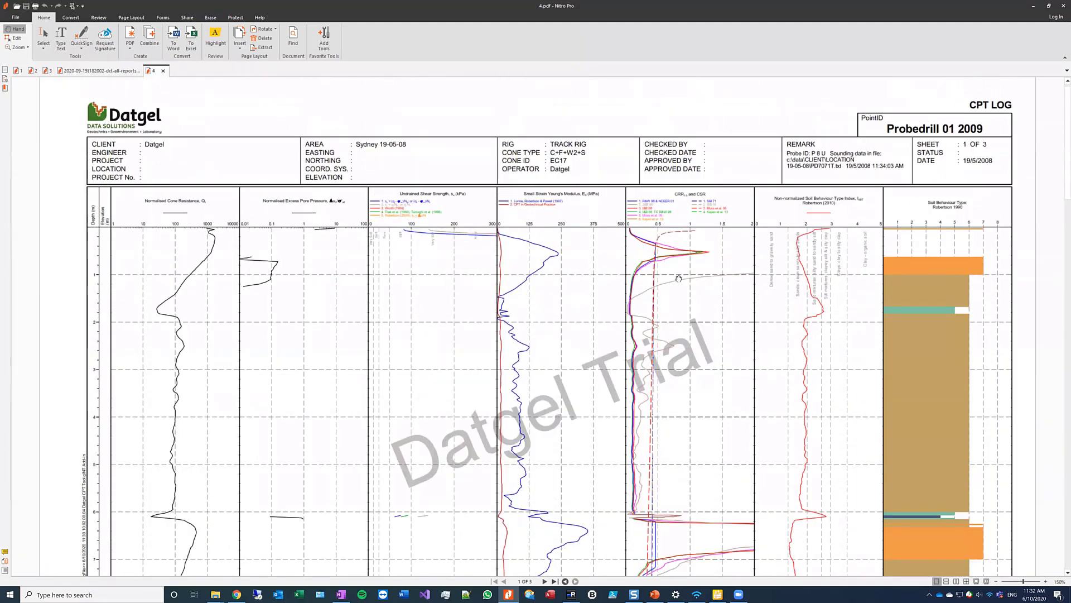
key(Right)
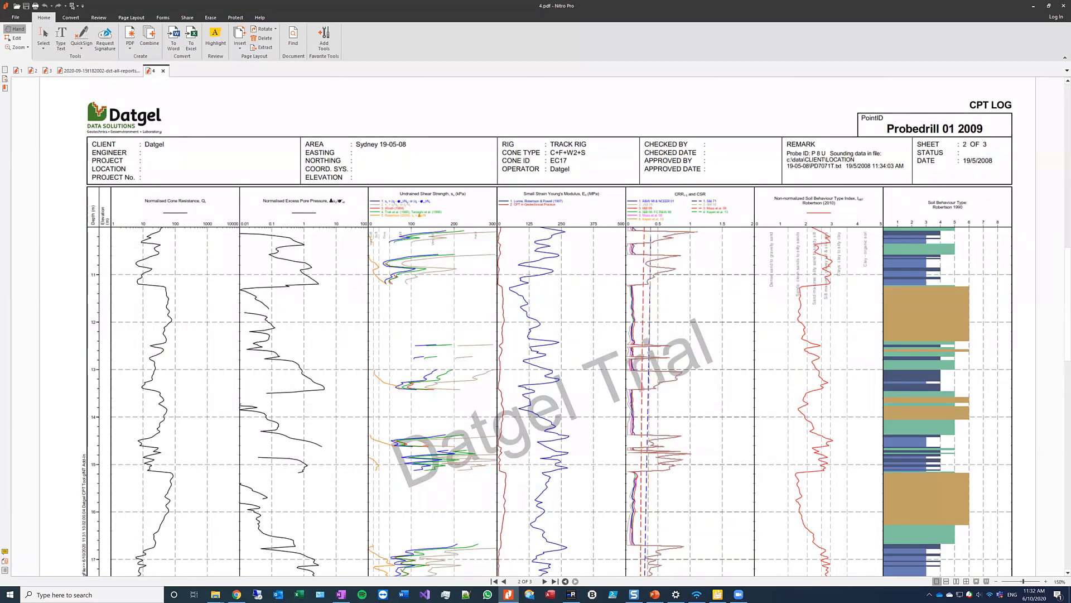
click(1033, 7)
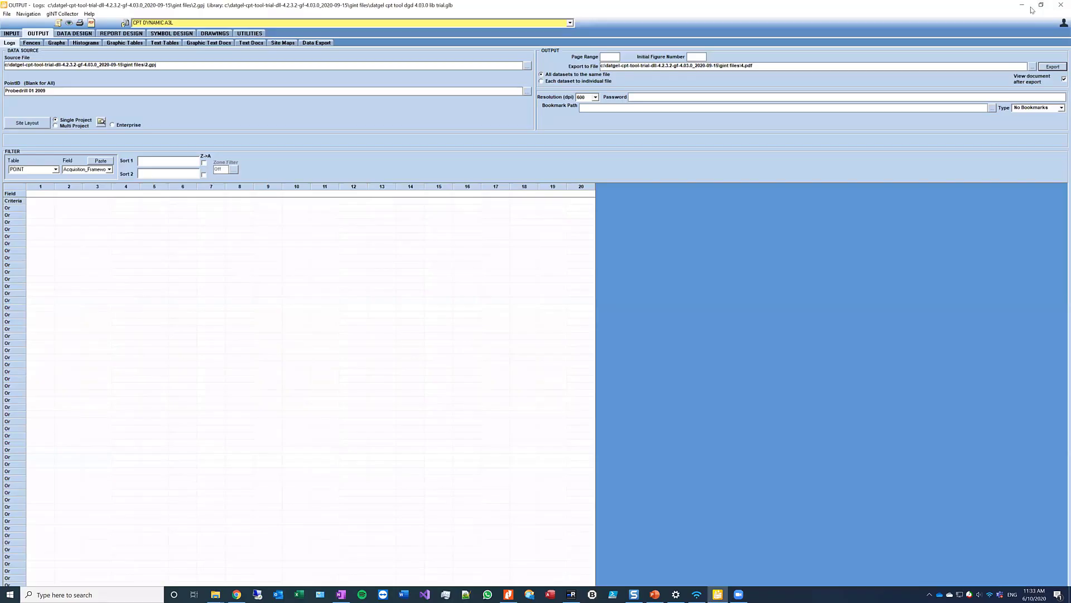
Step: Switch the output to graphs and select the CPT ROBERTSON 90 QT VS. BQ A4P report
click(59, 44)
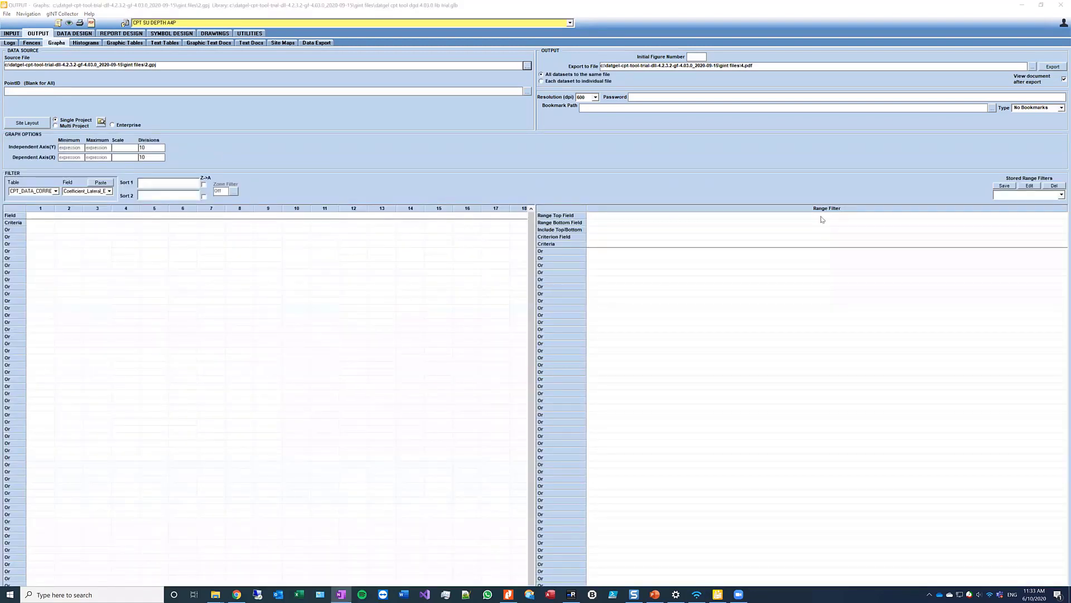
click(197, 21)
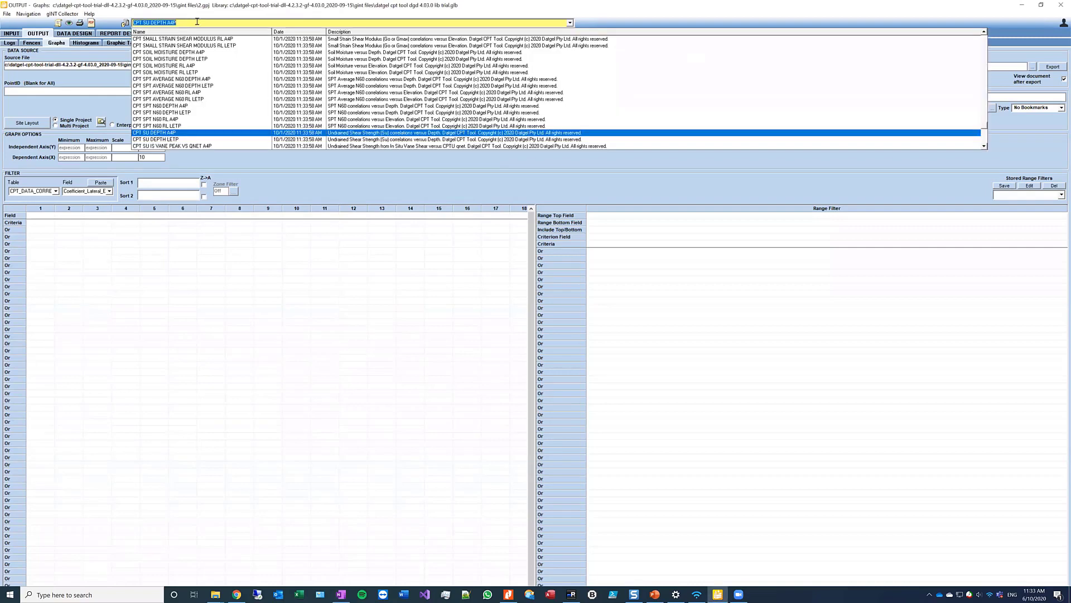
key(Up)
key(Up)
key(Up)
key(Up)
key(Return)
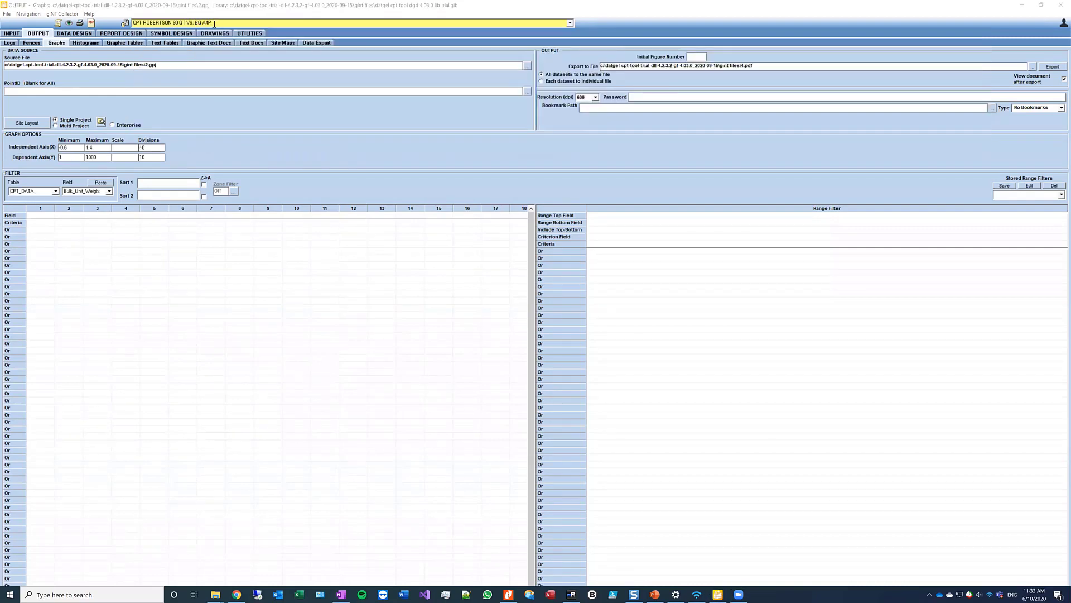
Step: Look through the available CPT graph reports and reselect CPT ROBERTSON 90 QT VS. BQ A4P
click(570, 23)
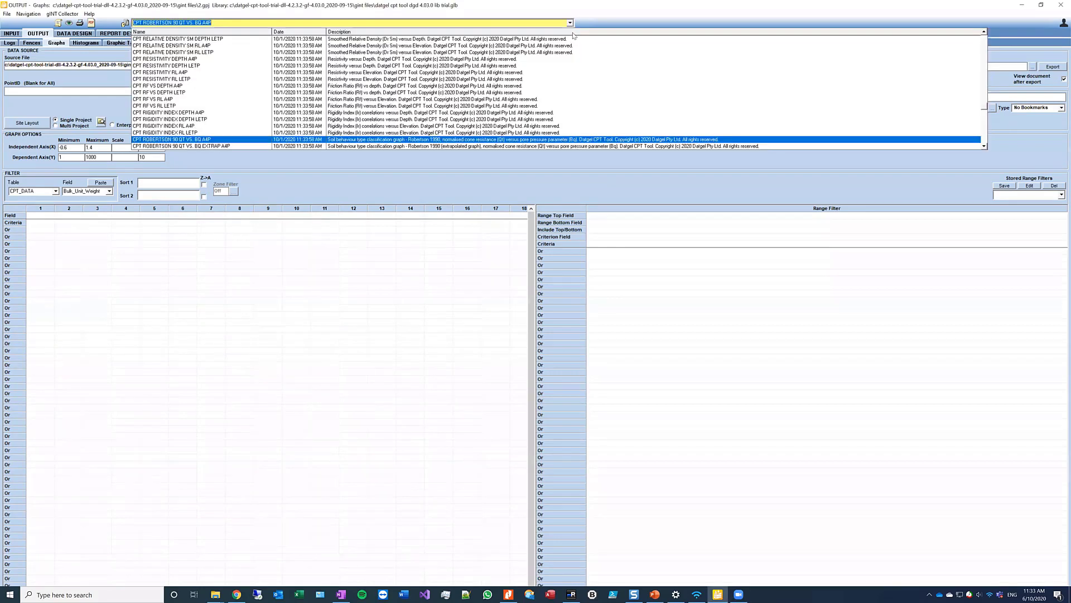
text(C)
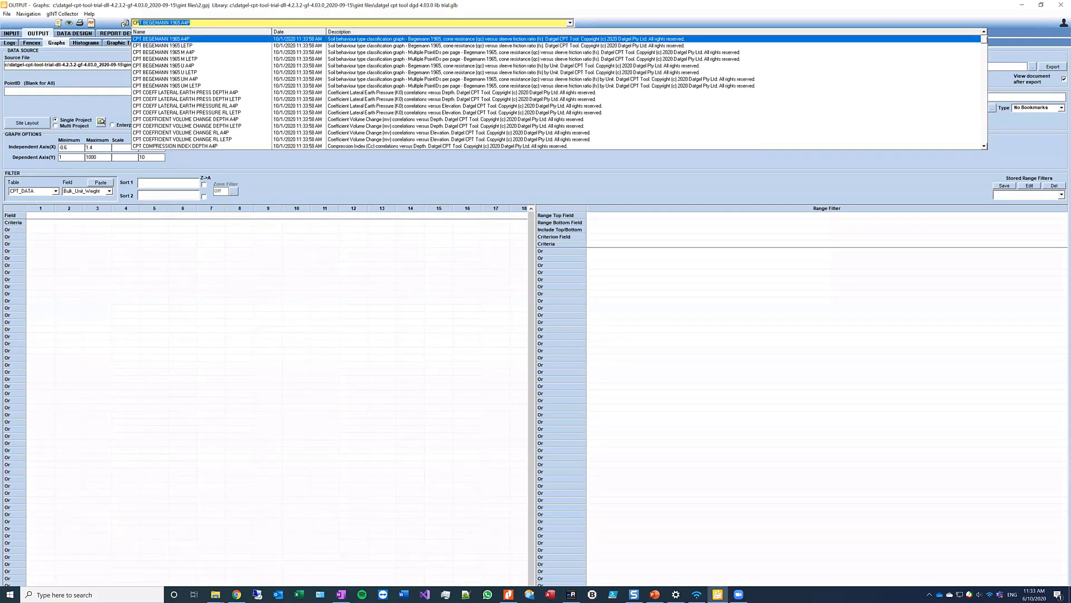
text(PT RAMSEY 2002 QT VS. BQ)
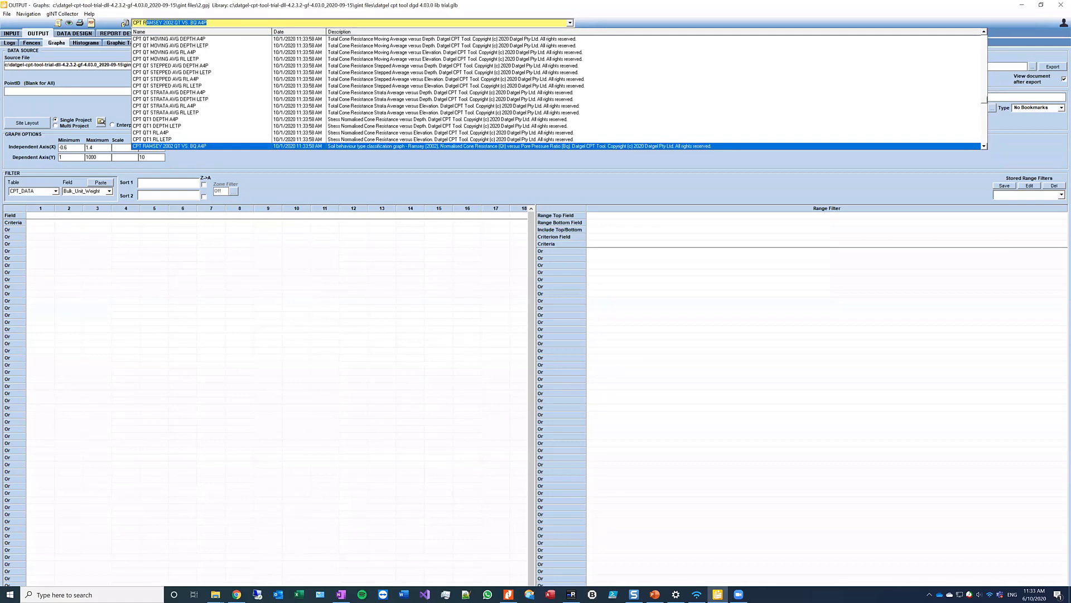
key(Down)
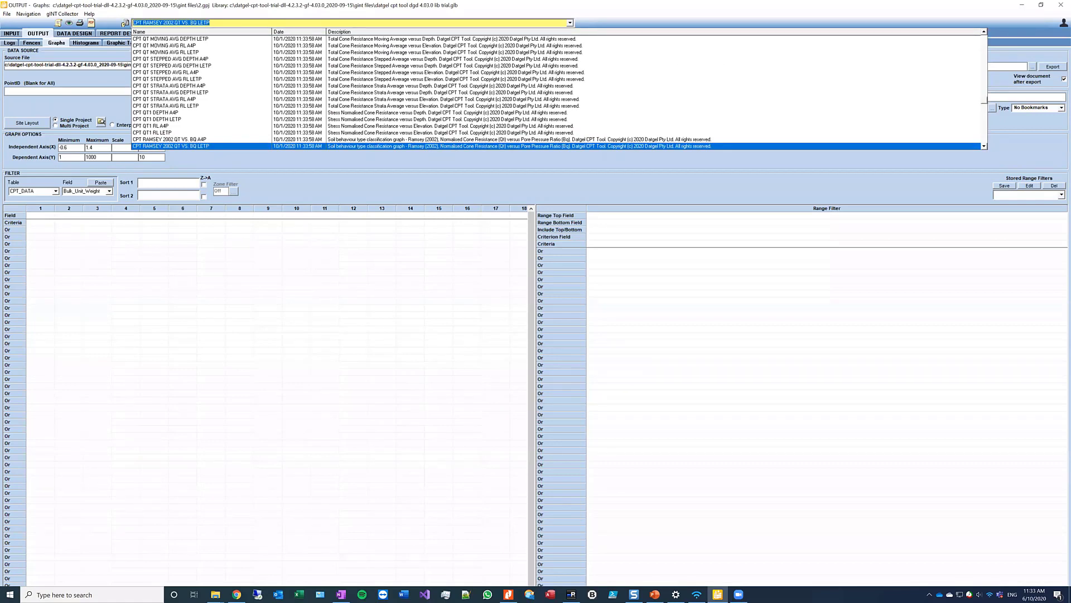
text(C)
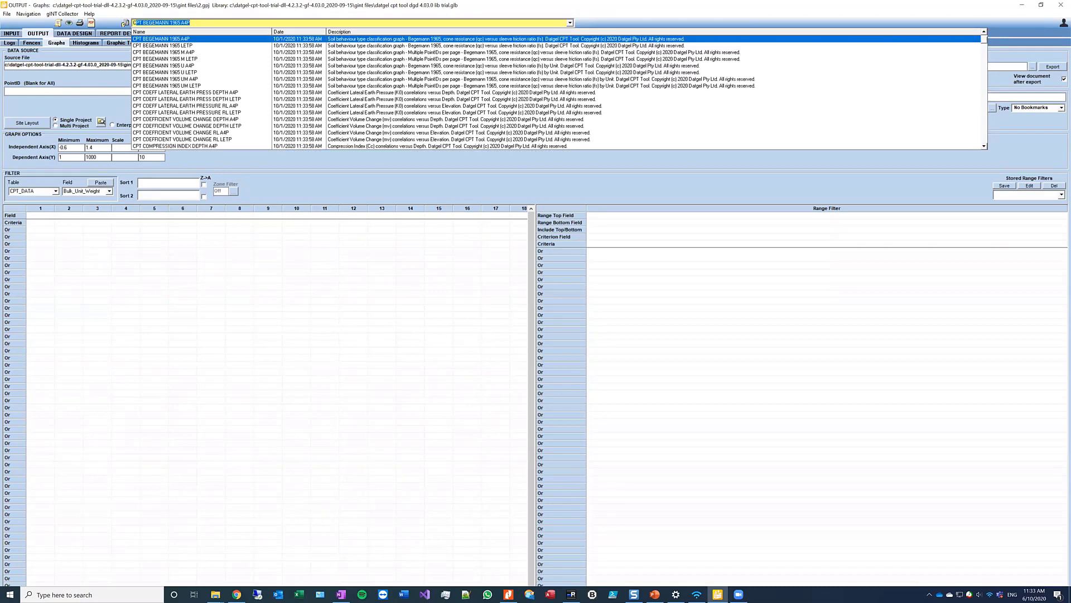
text(PT ROBERTSO)
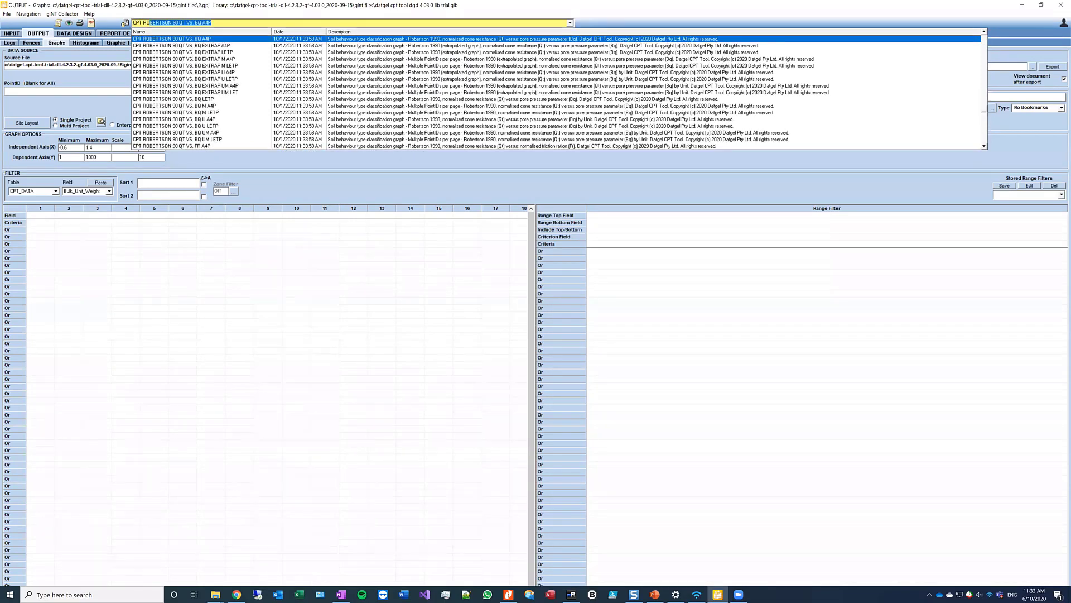
key(Return)
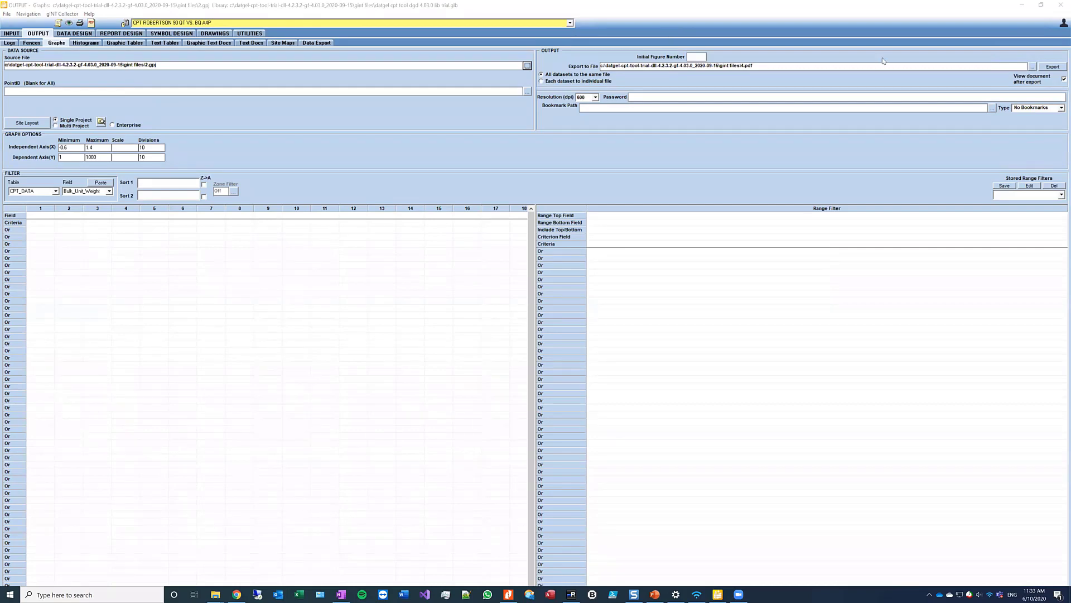
Step: Export the Robertson 1990 Qt vs. Bq graph to 5.pdf in the gINT Files folder, accepting the default report variables
click(1033, 66)
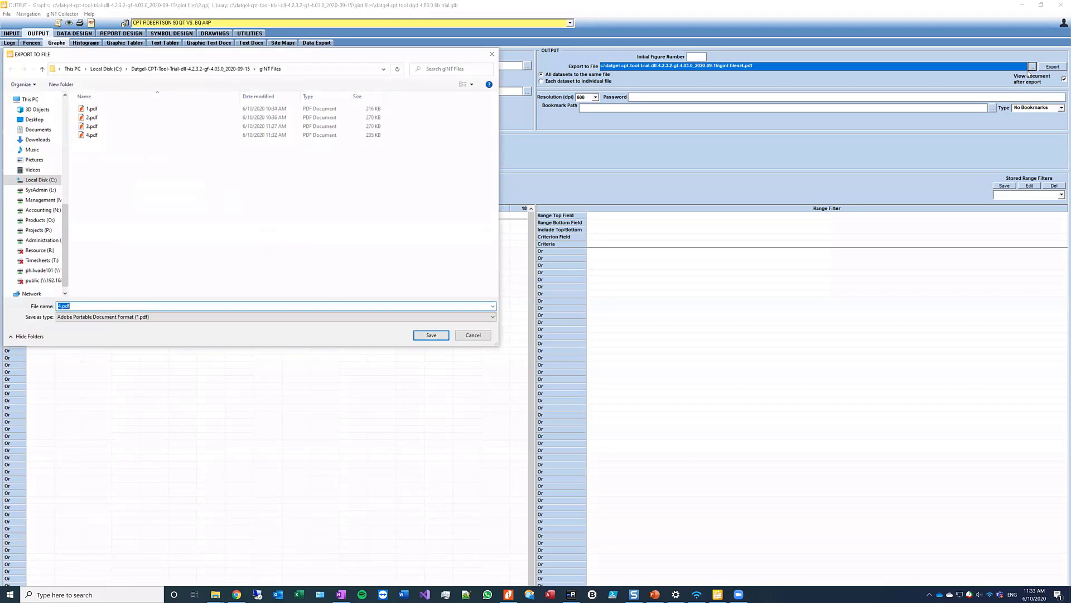
text(5)
key(Return)
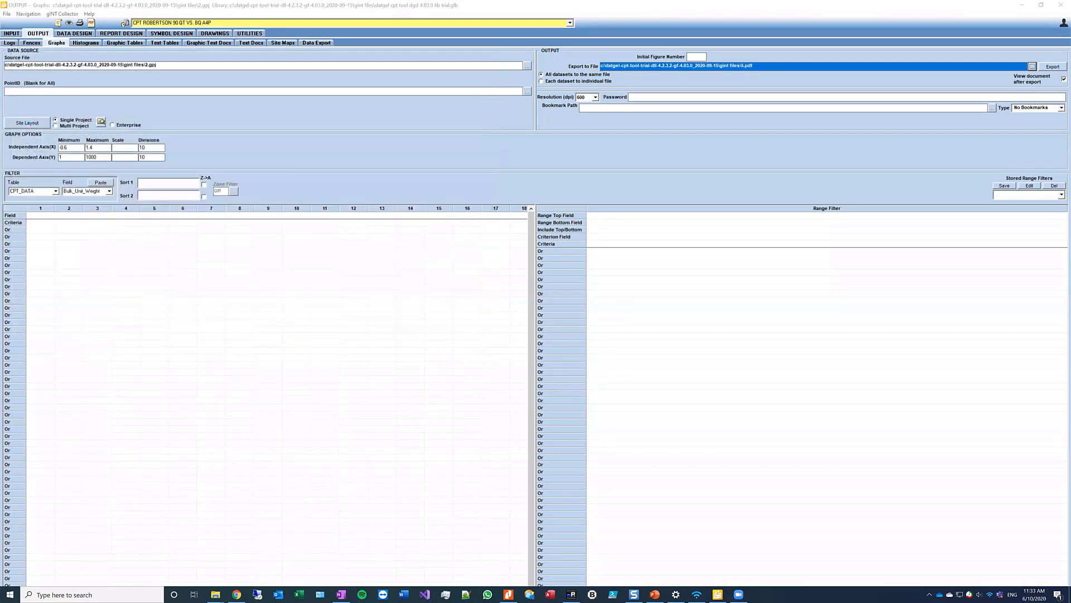
click(1051, 69)
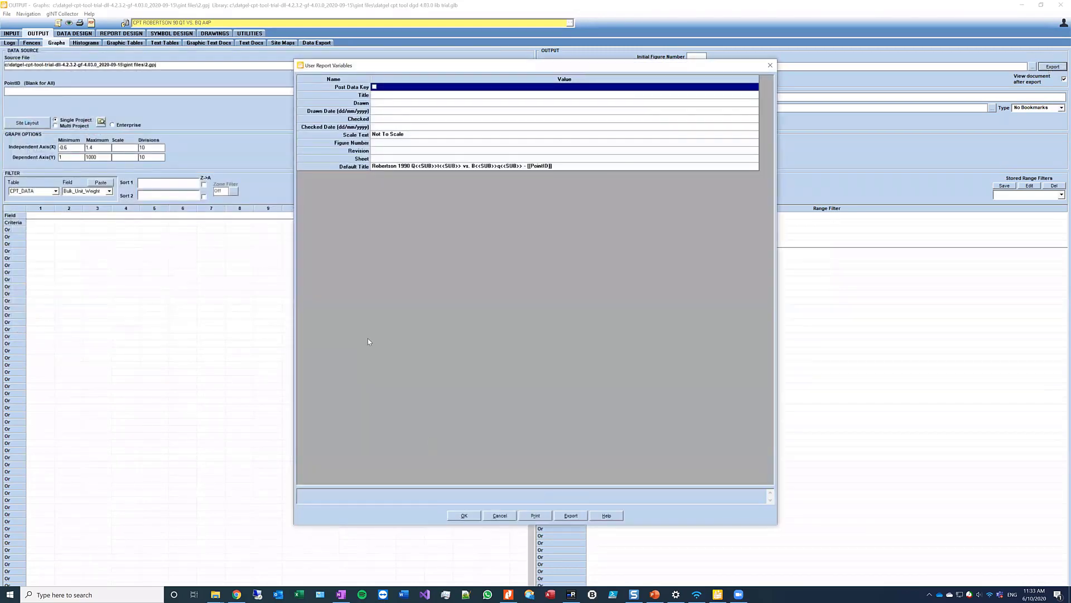
click(463, 515)
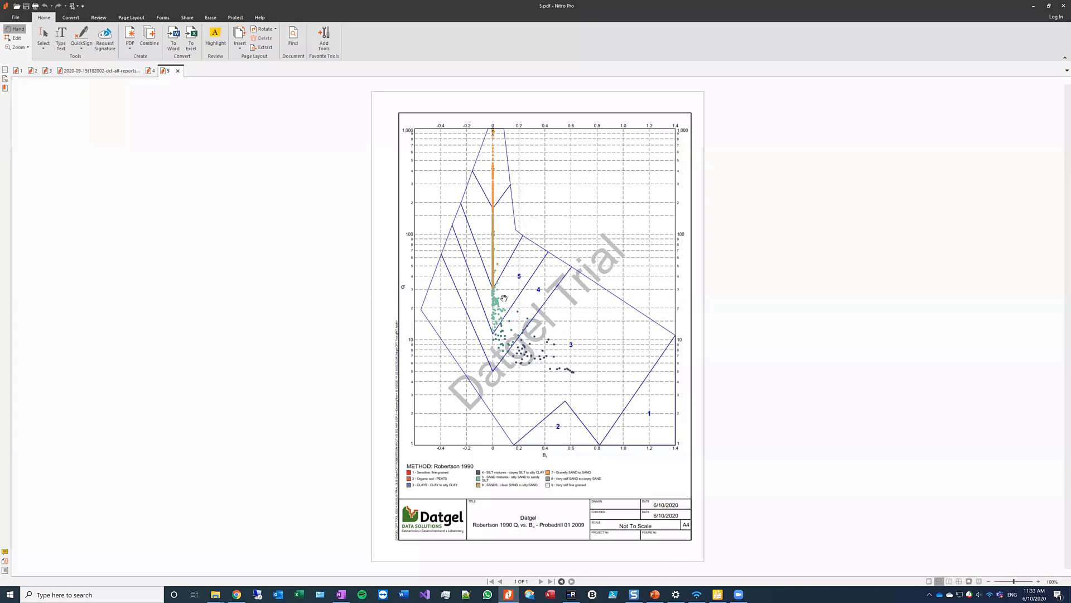
Step: Examine the plotted points, soil zones and legend of the Robertson 1990 graph in 5.pdf and return to gINT
scroll(503, 288, up, 3)
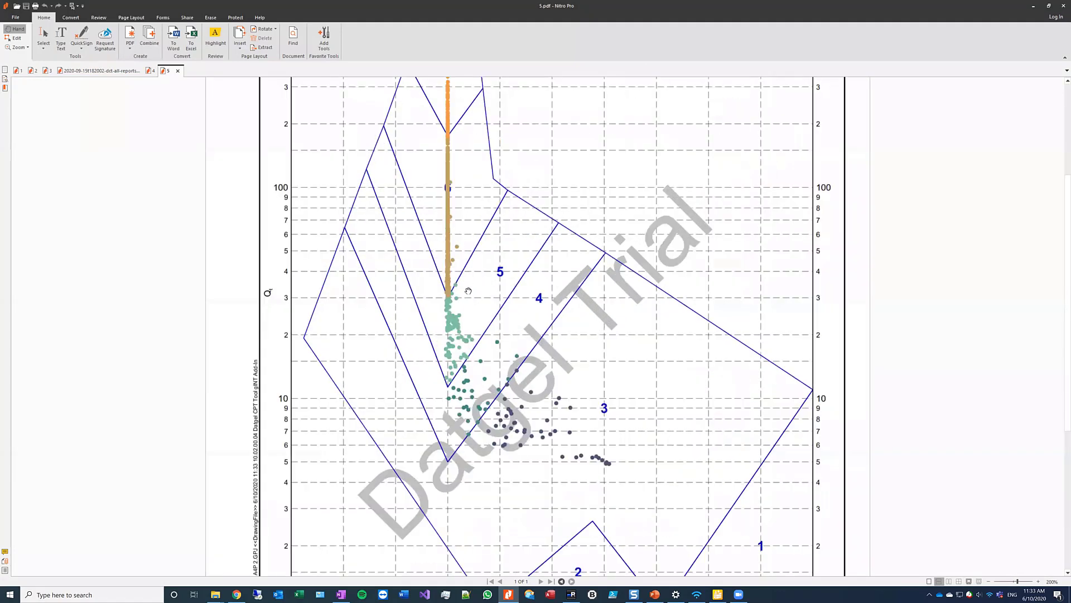
scroll(466, 293, down, 5)
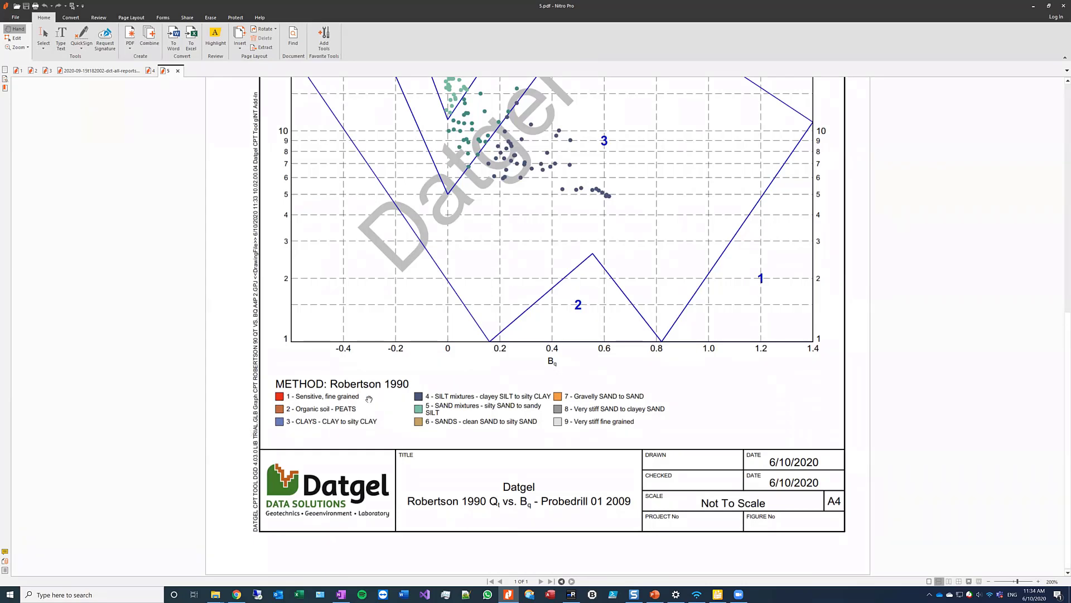
scroll(369, 399, up, 7)
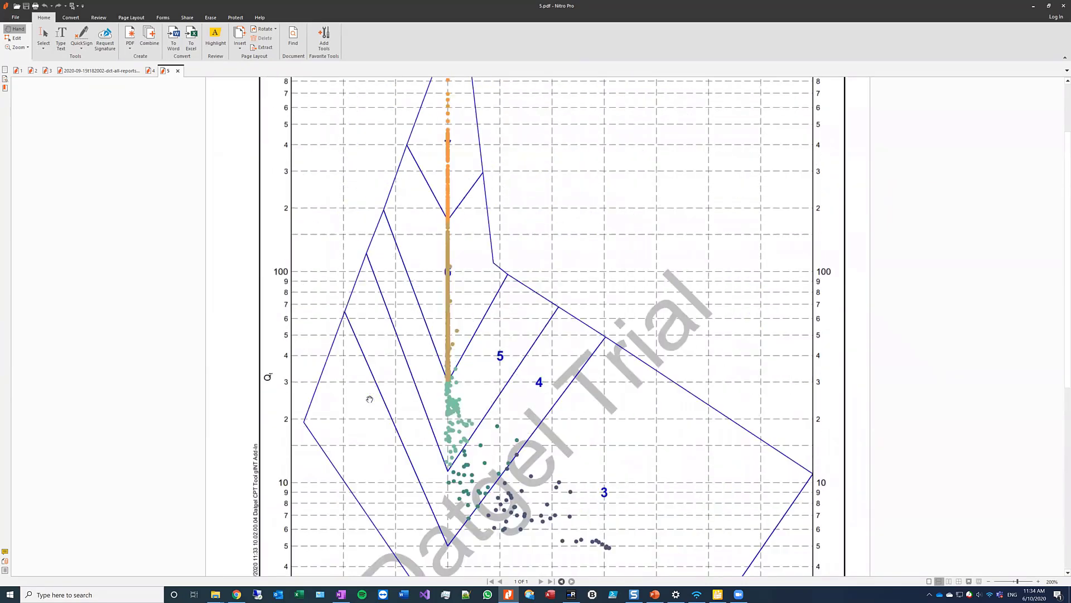
scroll(447, 392, up, 1)
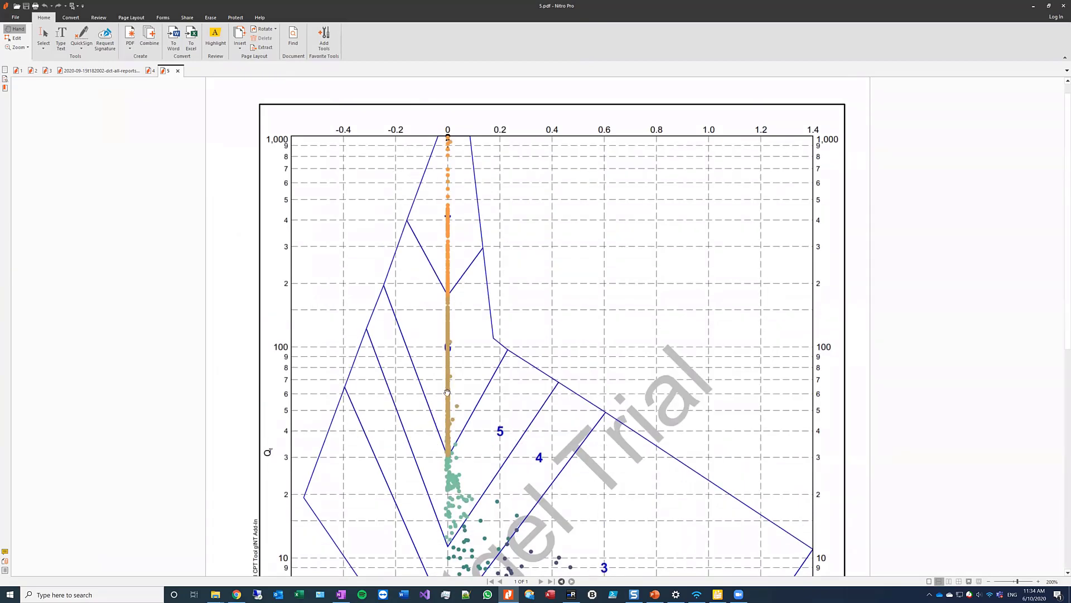
scroll(447, 393, down, 4)
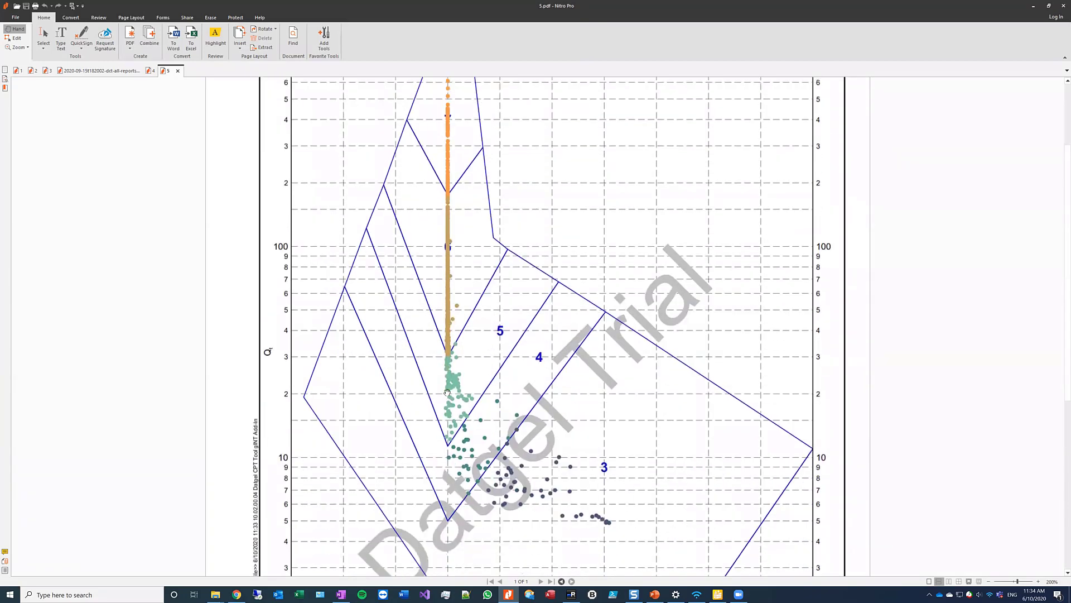
scroll(447, 392, up, 3)
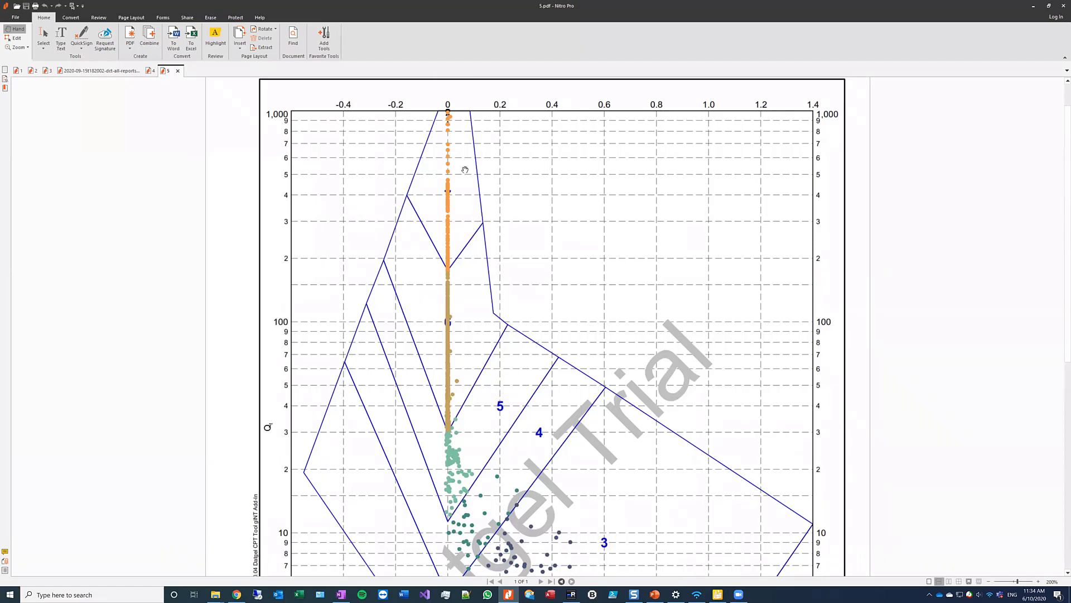
click(1033, 6)
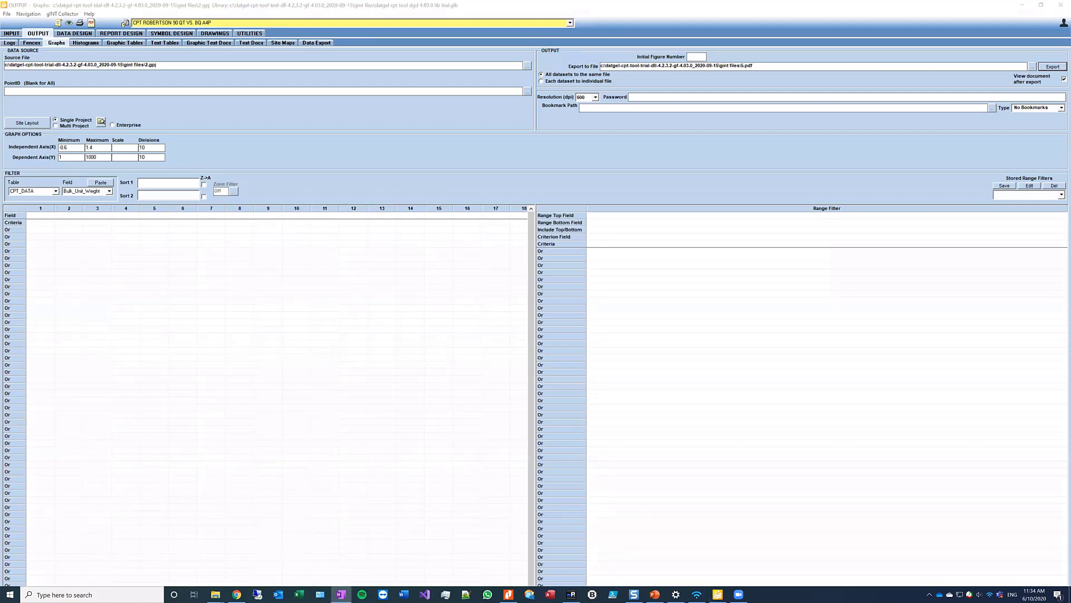
Step: Select the CPT SU DEPTH A4P graph report for undrained shear strength versus depth
click(245, 25)
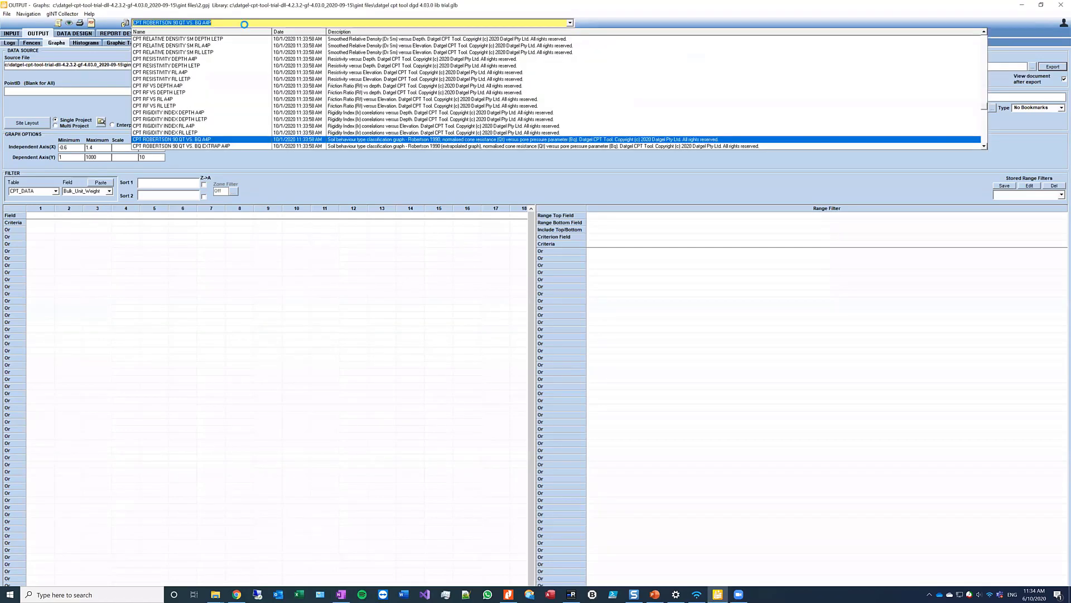
text(cpt )
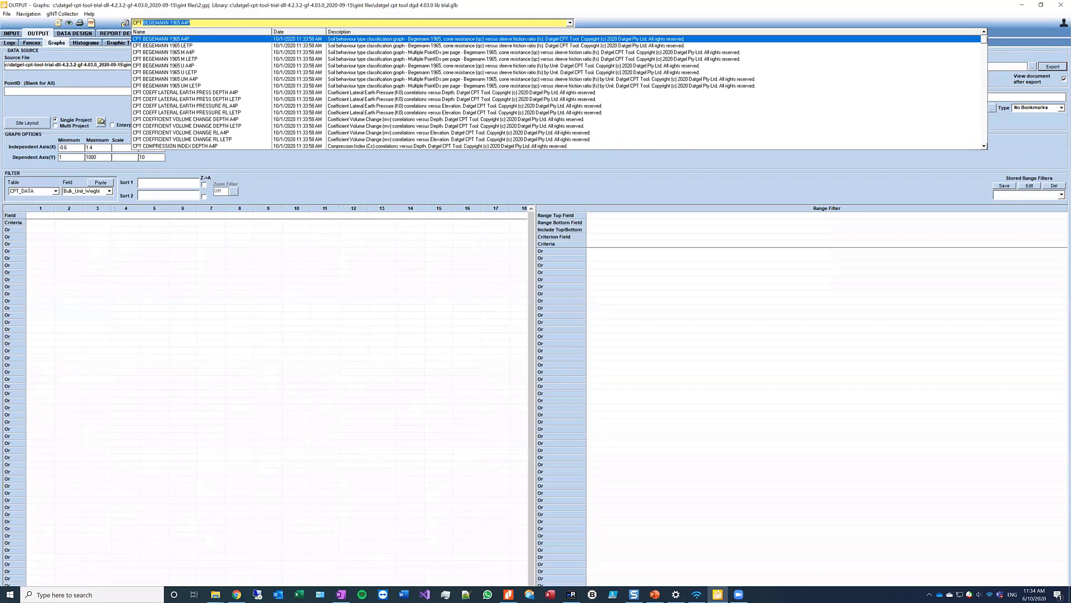
text(su)
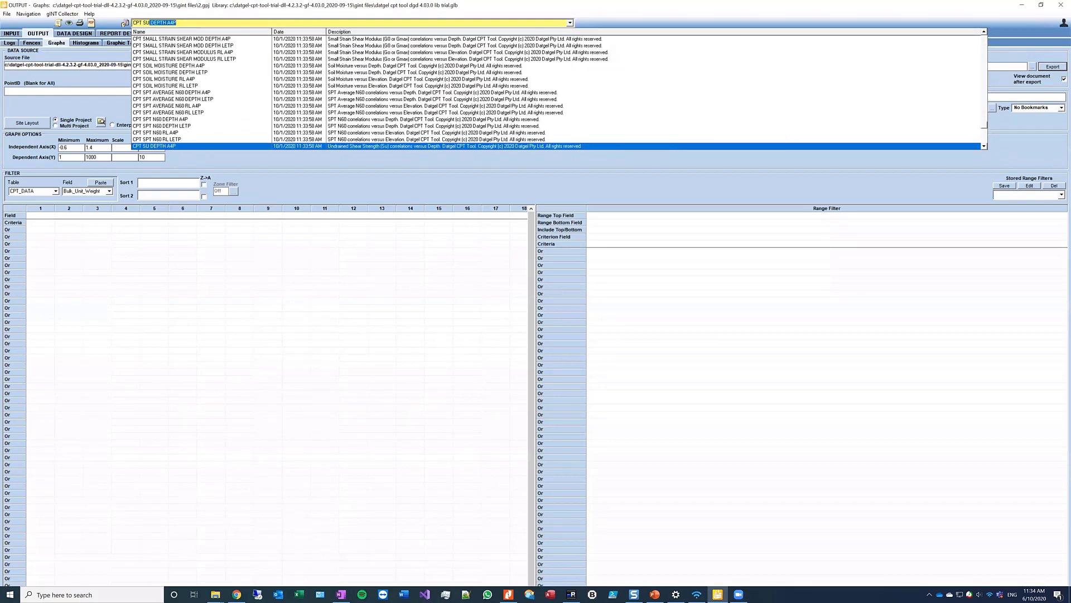
key(Return)
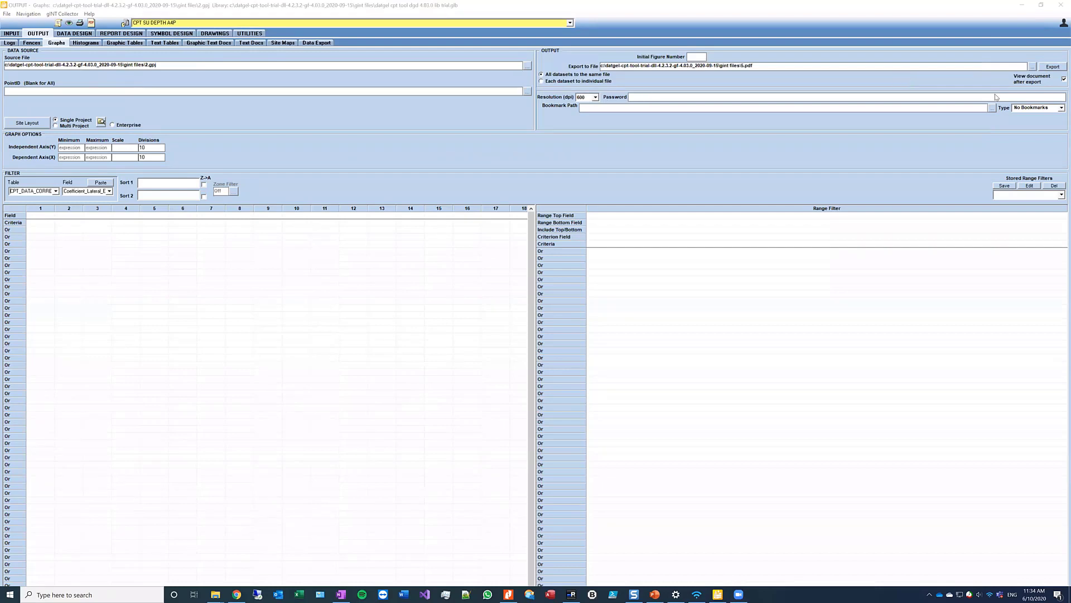
Step: Export the undrained shear strength graph to 6.pdf, leaving the Design Line report variable blank
click(1032, 66)
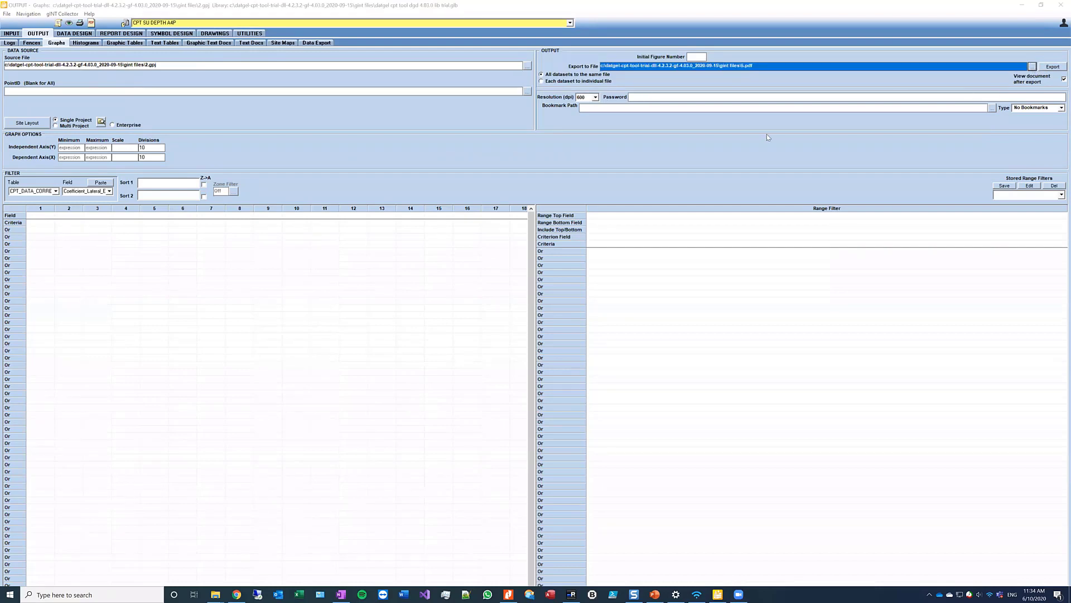
text(6)
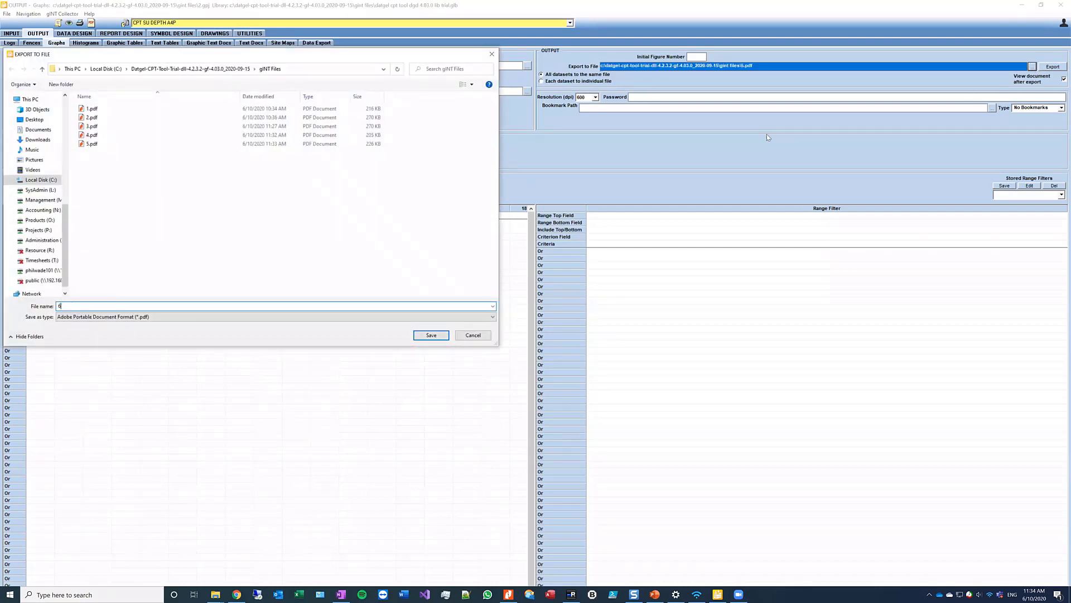
key(Return)
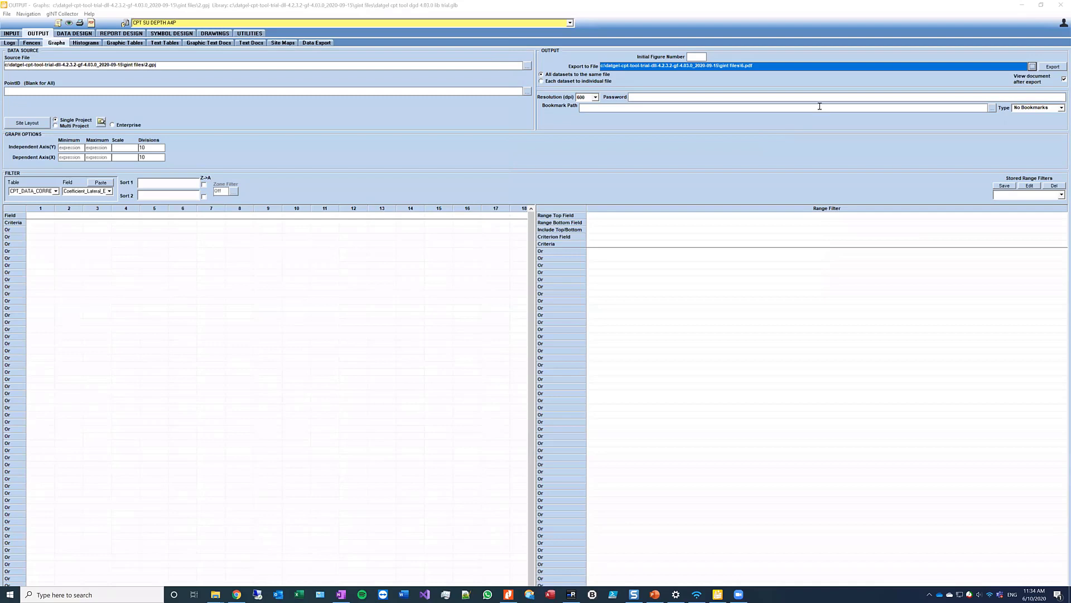
click(1043, 67)
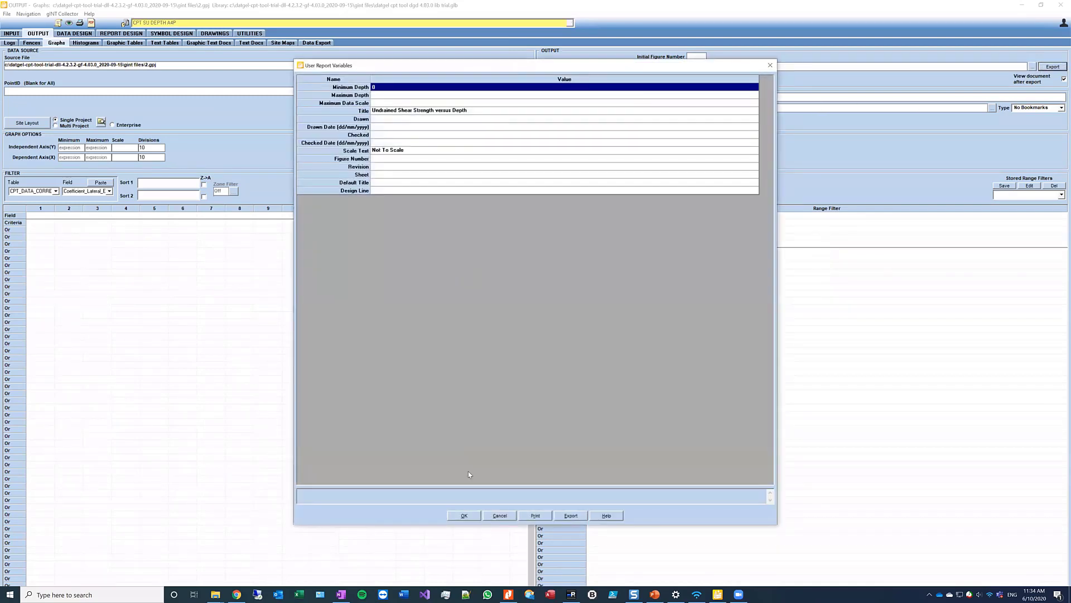
click(379, 191)
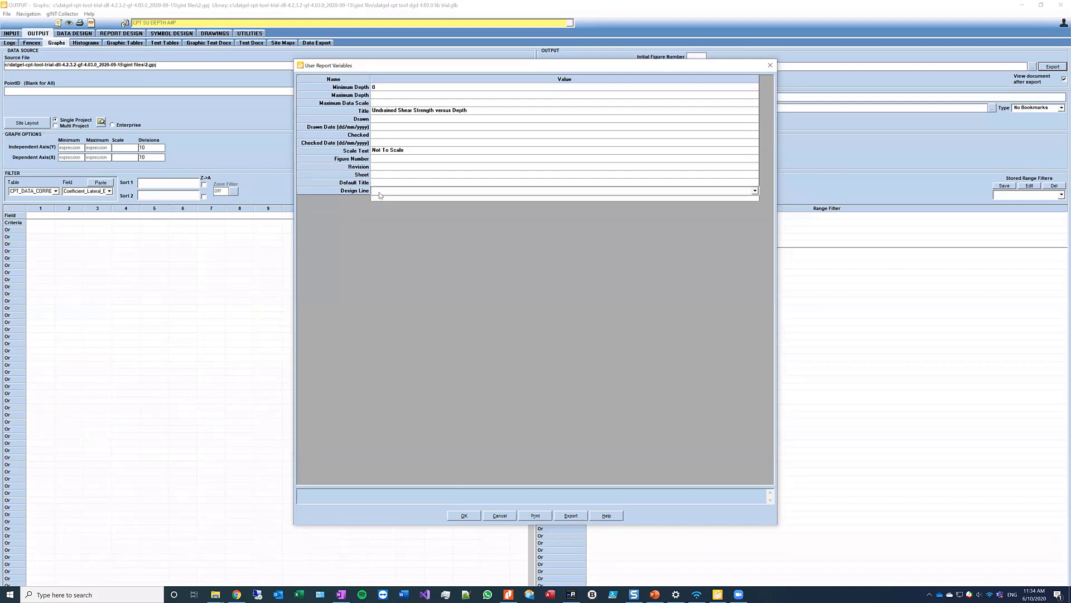
click(392, 182)
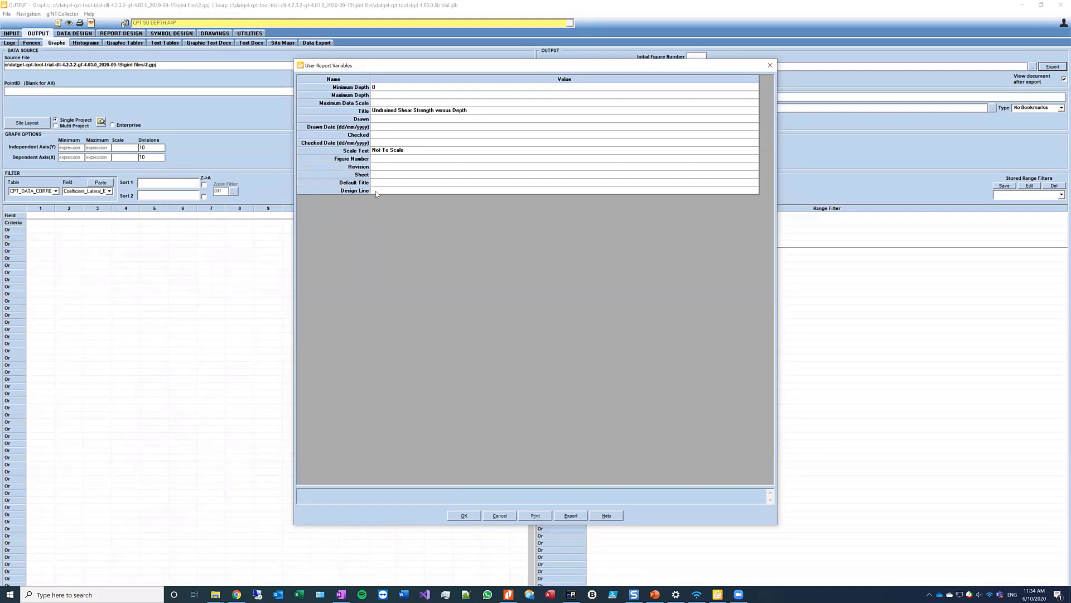
click(377, 191)
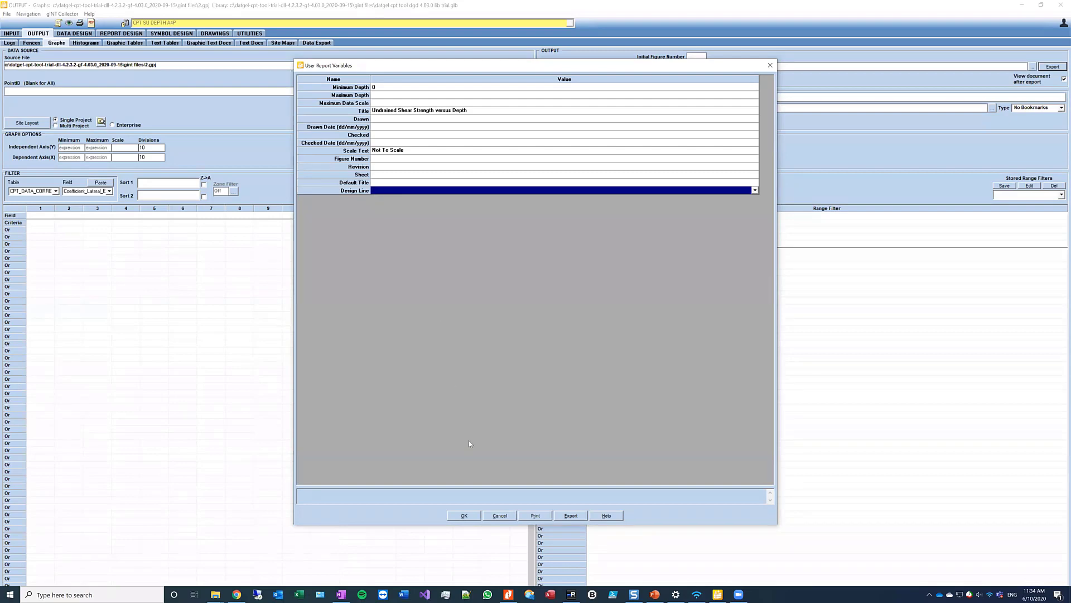
click(465, 515)
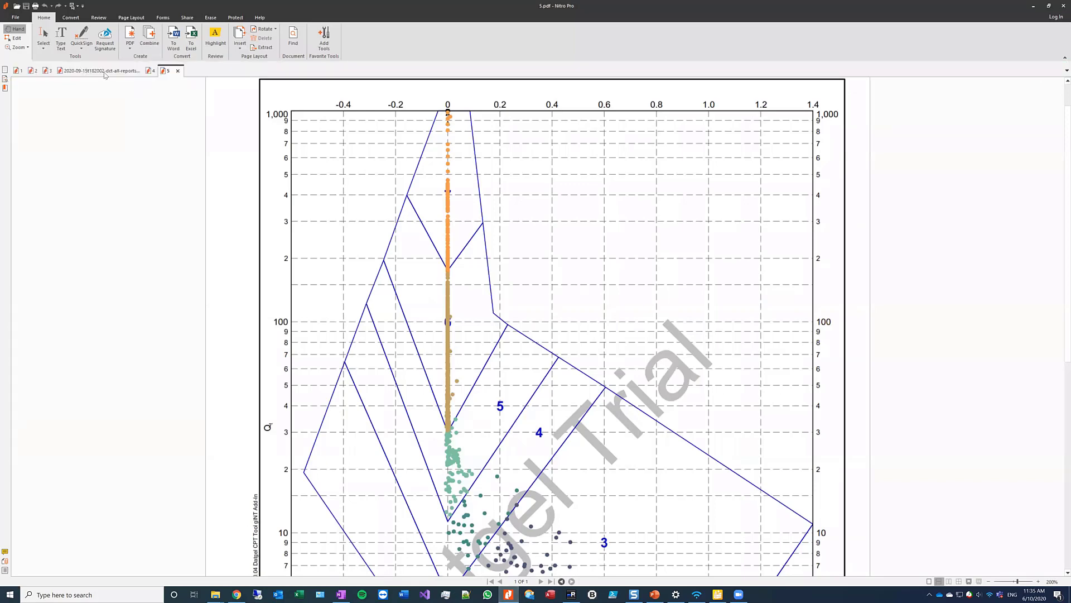
Step: Switch to the sample reports PDF and view the net cone resistance graph and the PPDT normalised excess and pore pressure dissipation graphs
click(104, 71)
click(71, 334)
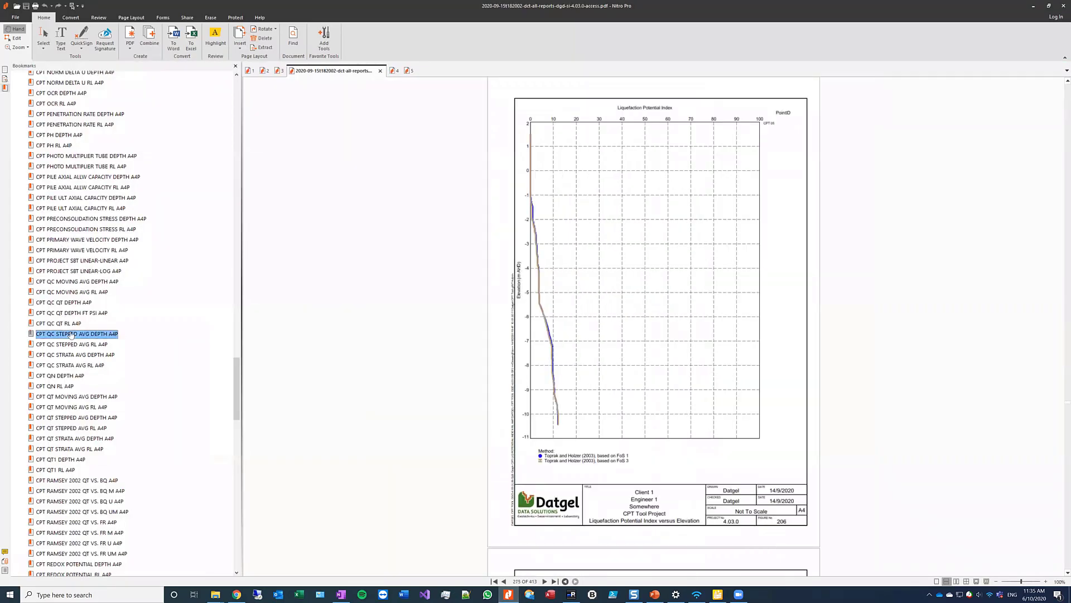
click(83, 383)
drag(234, 411, 236, 550)
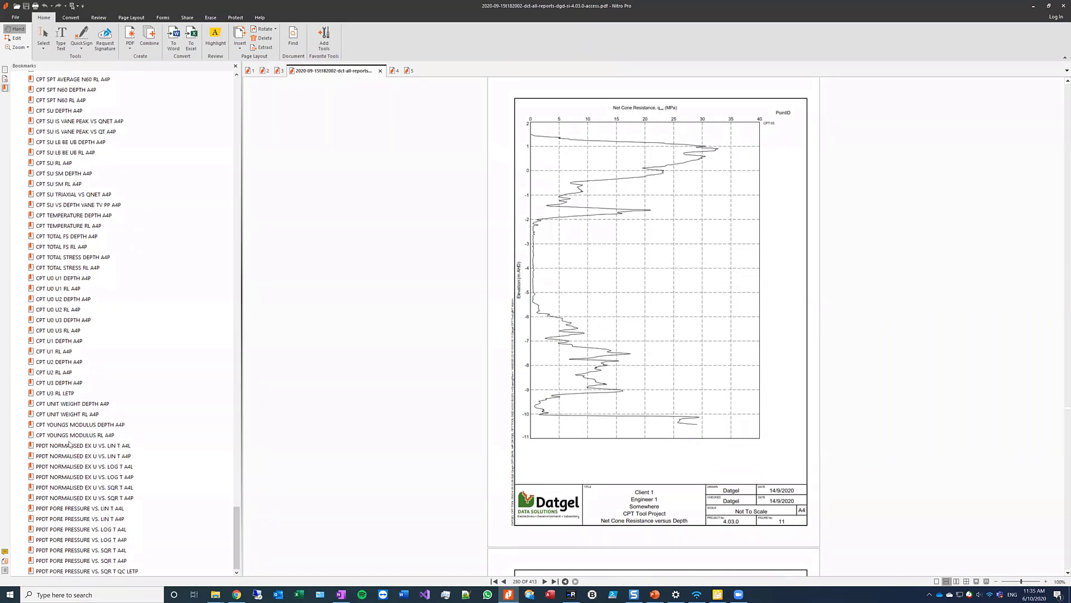
click(68, 446)
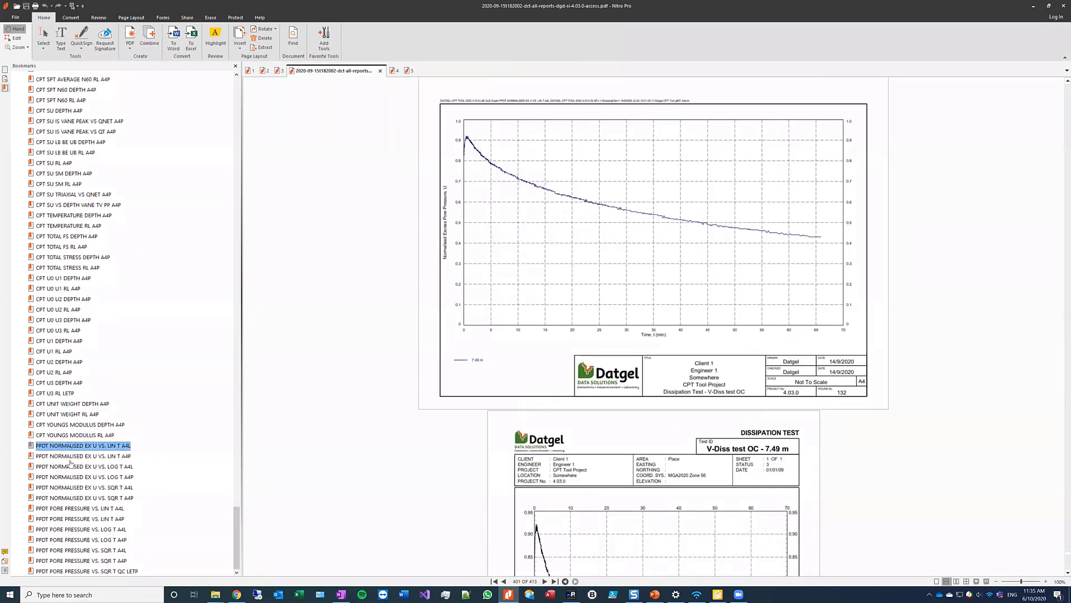
click(70, 477)
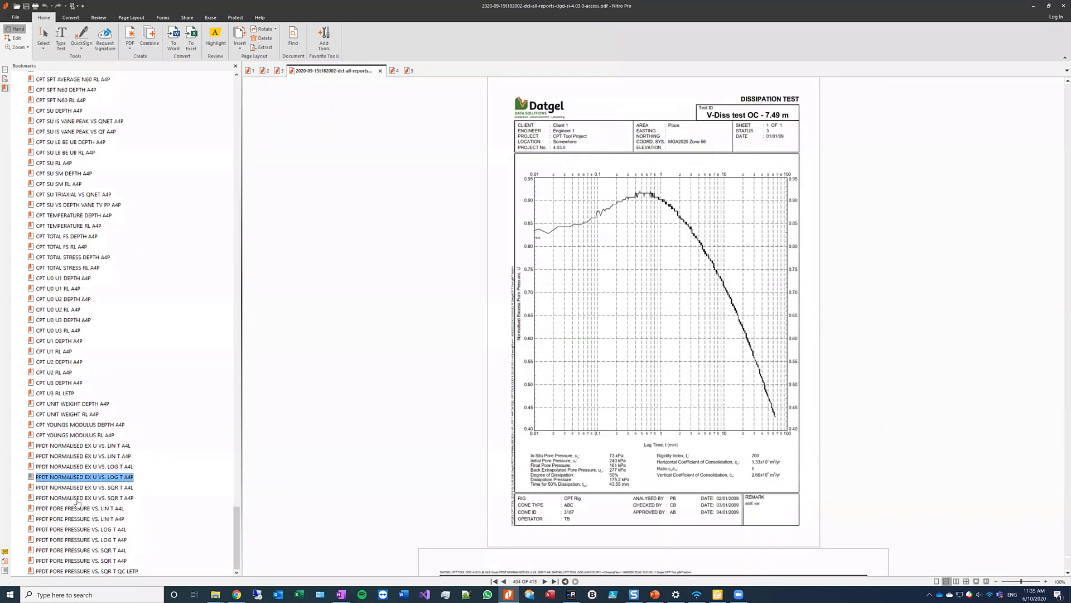
click(96, 572)
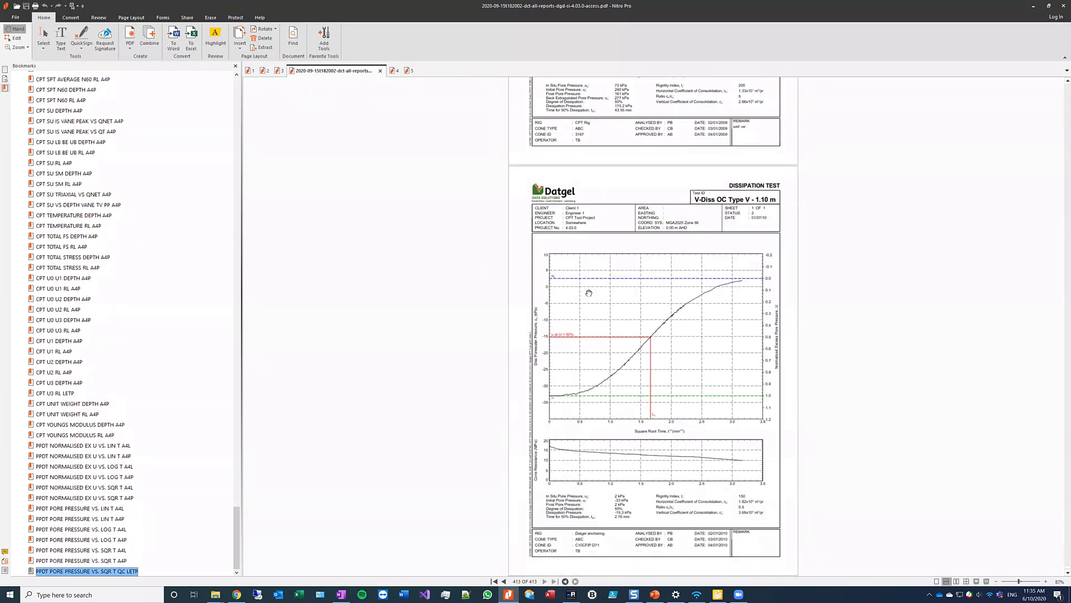
Step: Examine the 50% dissipation construction and calculated parameters on the V-Diss OC Type V - 1.10 m dissipation test report
scroll(650, 336, up, 2)
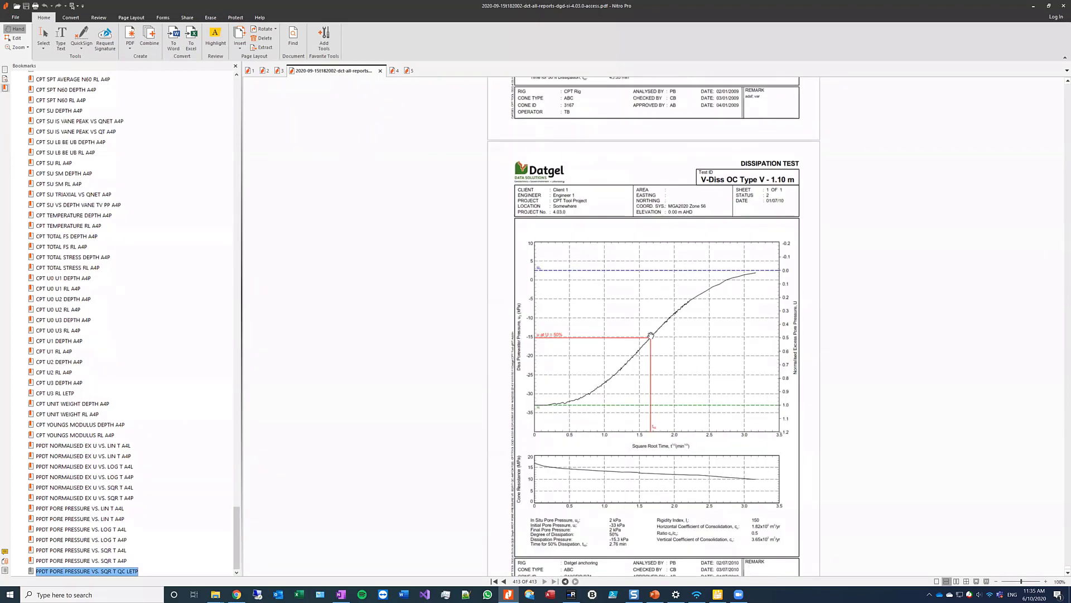
scroll(657, 364, down, 2)
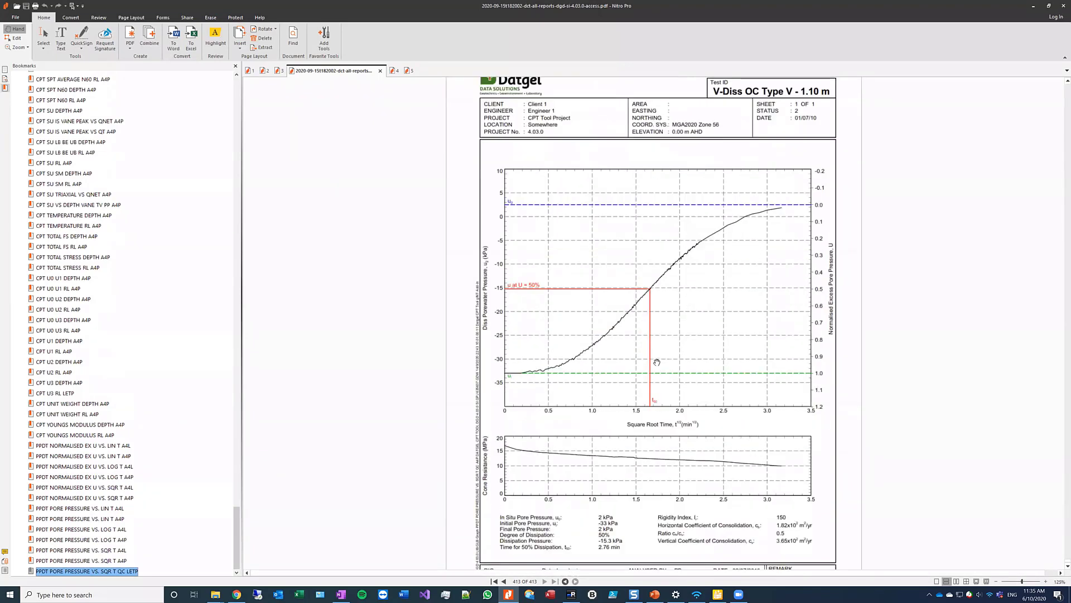
scroll(658, 362, up, 1)
scroll(658, 361, down, 1)
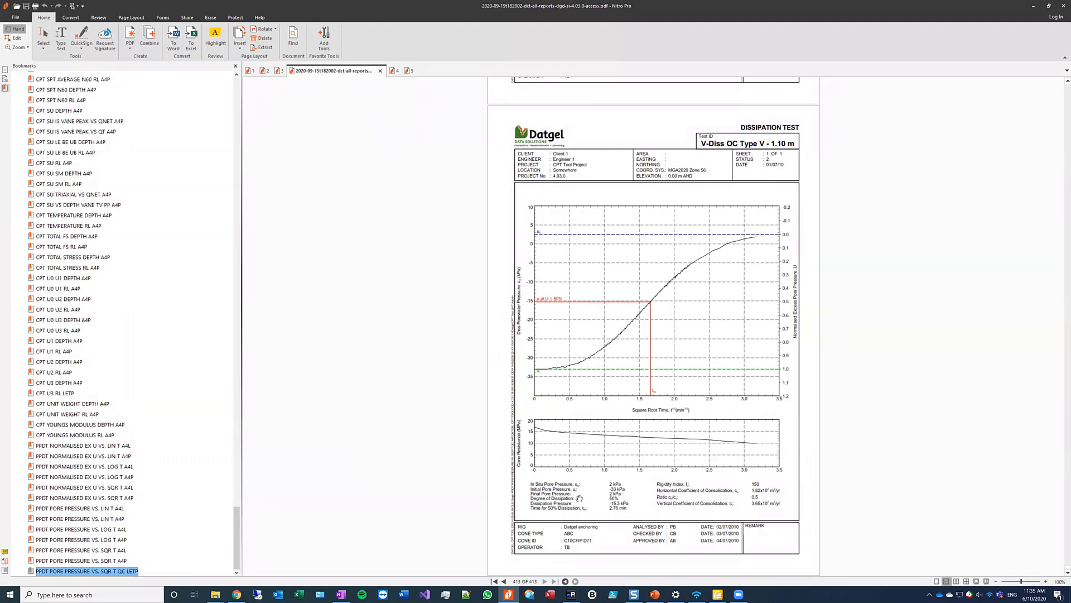
Step: View the PPDT normalised excess pore pressure graphs against square root time and linear time, in A4P and A4L formats
click(79, 499)
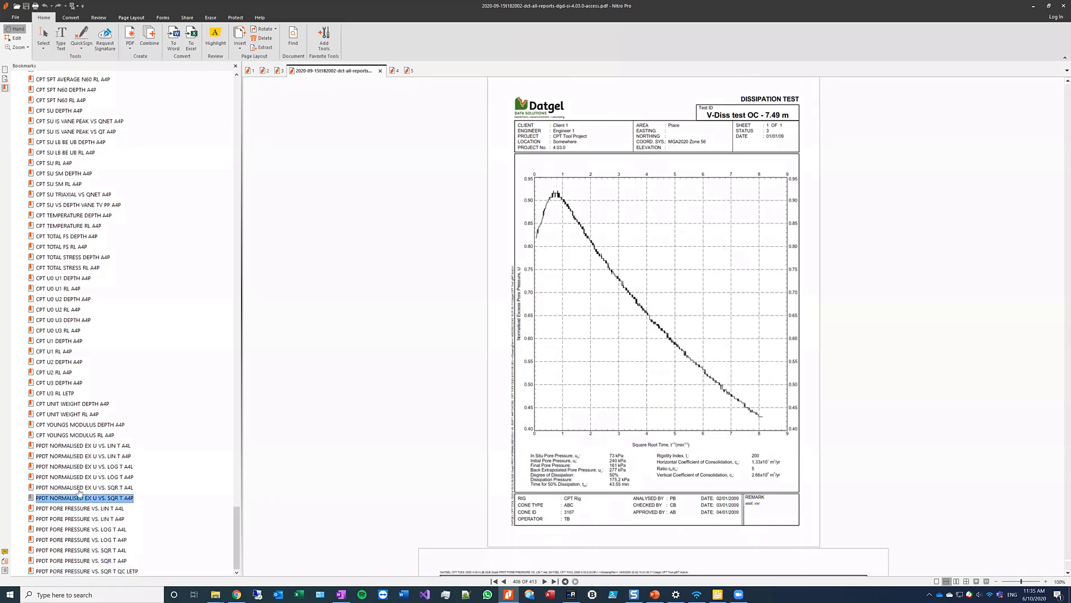
click(78, 489)
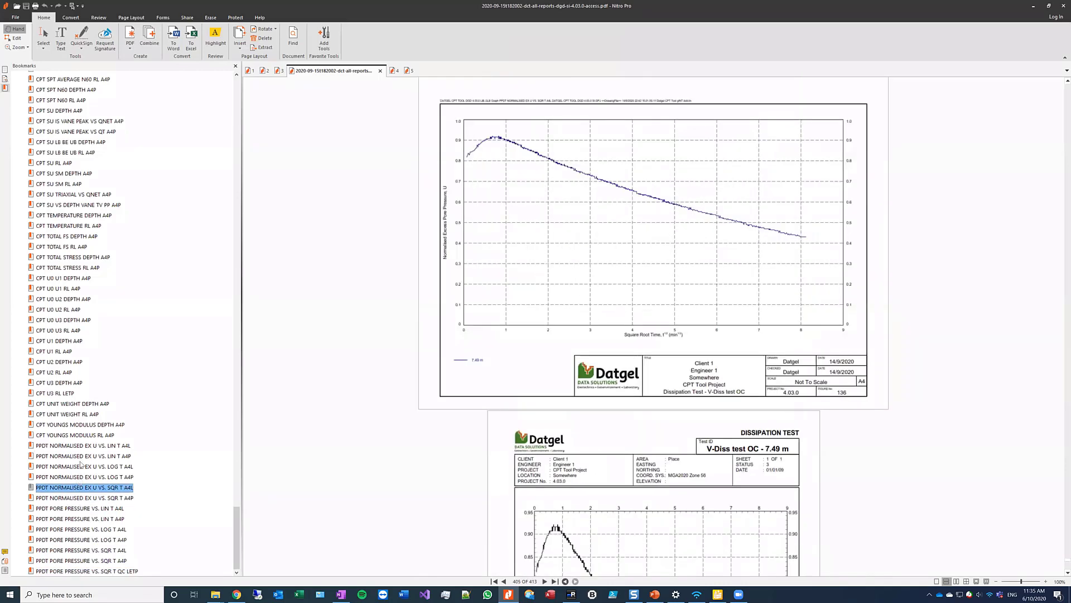
click(81, 456)
click(81, 445)
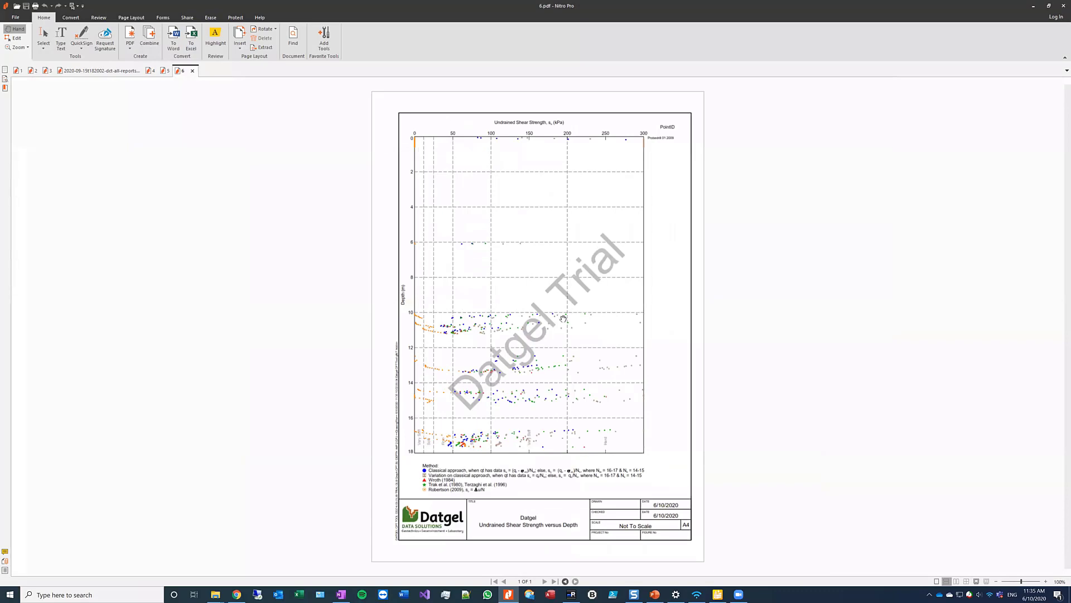
Step: Examine the undrained shear strength versus depth graph in 6.pdf, including plotted points, consistency divisions and the method legend
scroll(495, 425, up, 2)
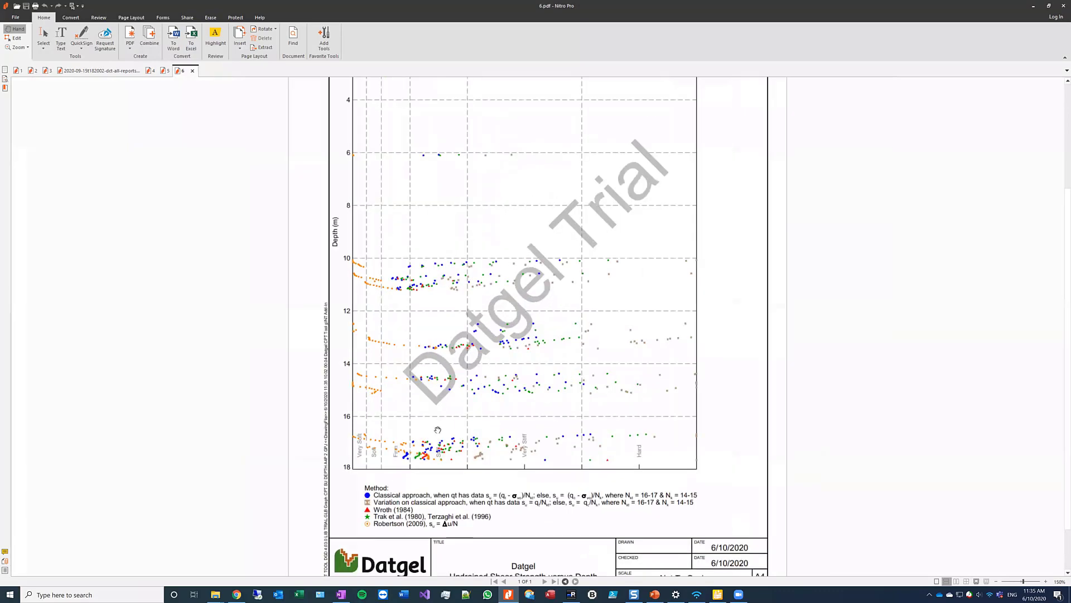
scroll(425, 416, down, 1)
scroll(425, 415, up, 4)
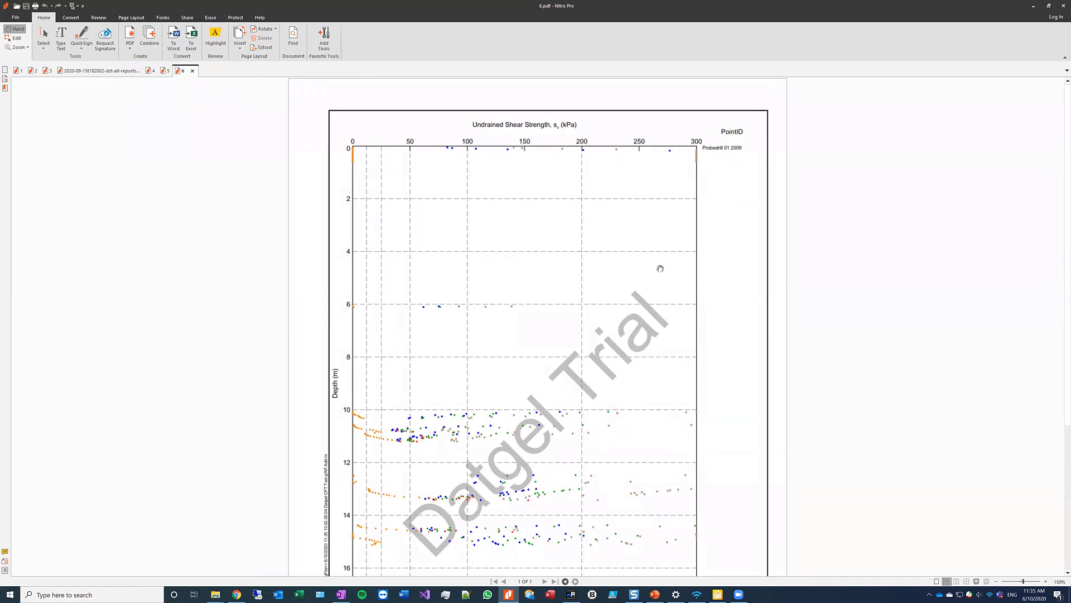
scroll(473, 252, down, 3)
scroll(473, 253, up, 2)
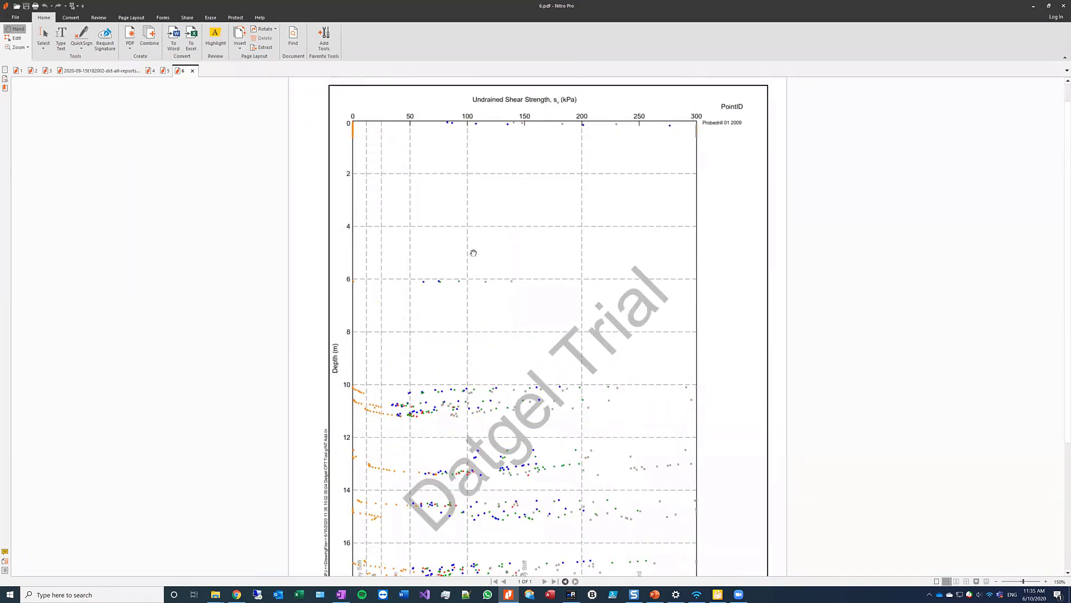
scroll(474, 253, down, 2)
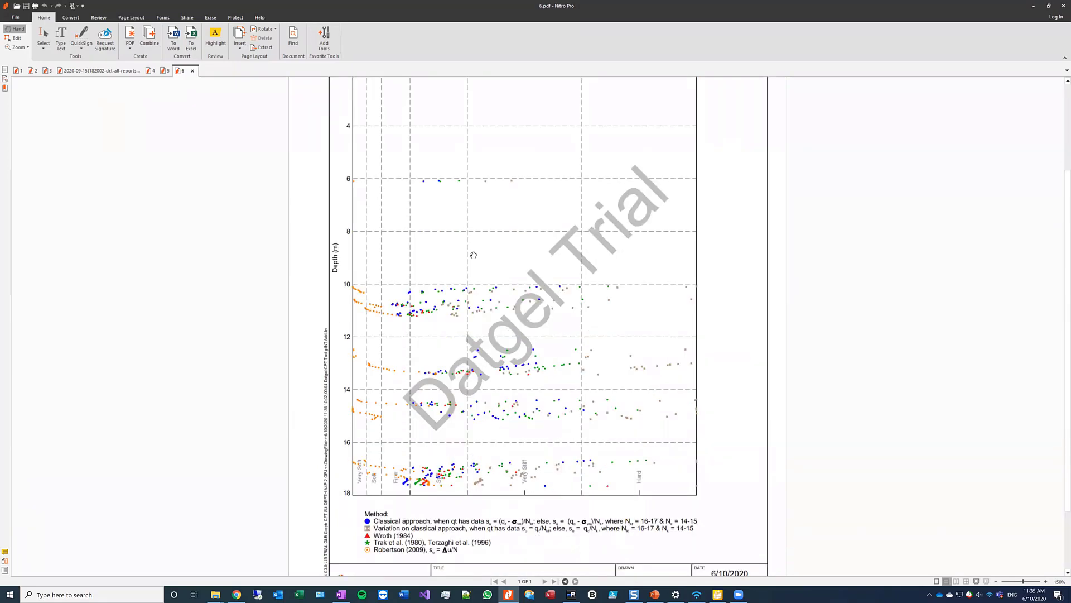
scroll(473, 254, down, 1)
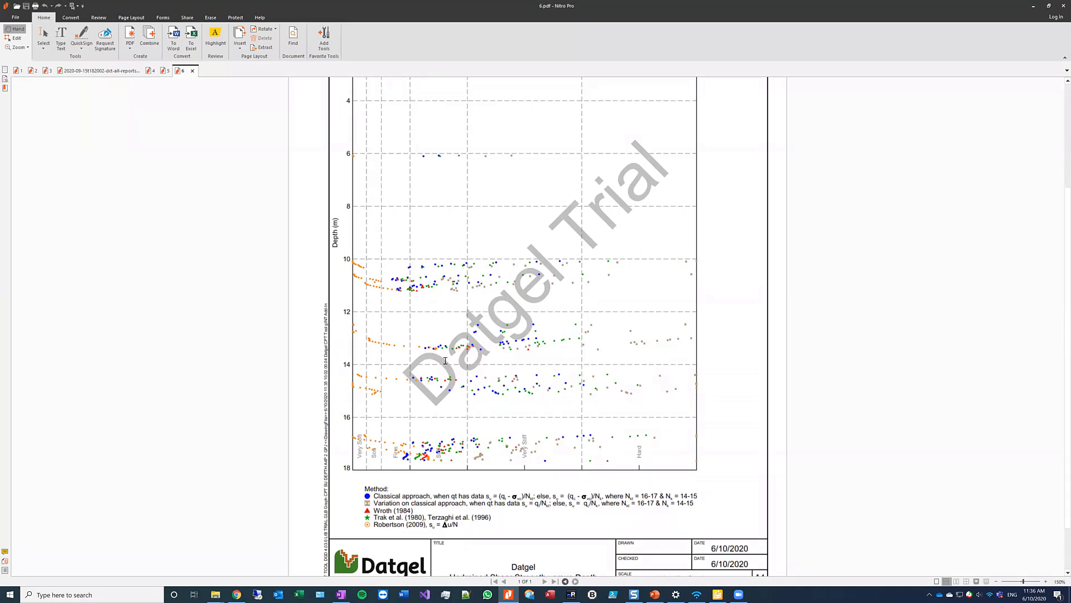
scroll(599, 448, down, 1)
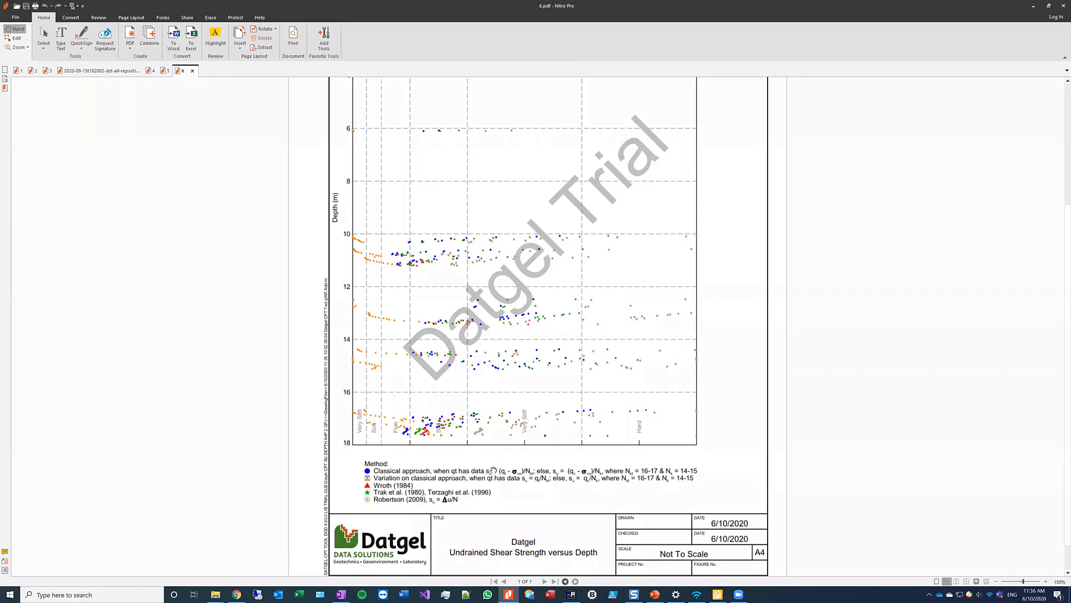
scroll(430, 410, down, 1)
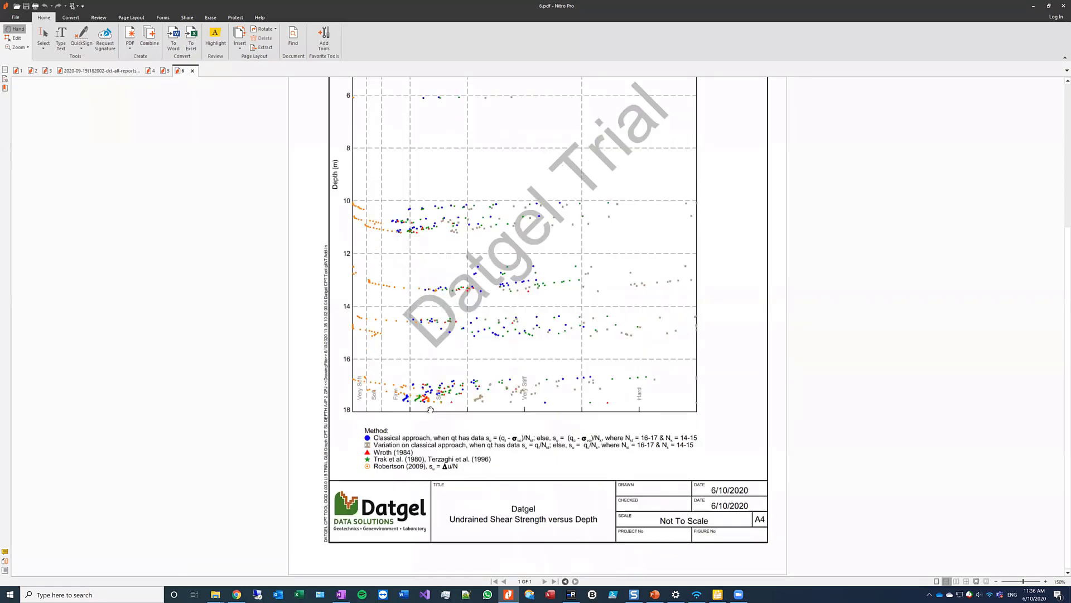
Step: Return to gINT, open the Project table in the input data and inspect the Project Title field
click(1033, 6)
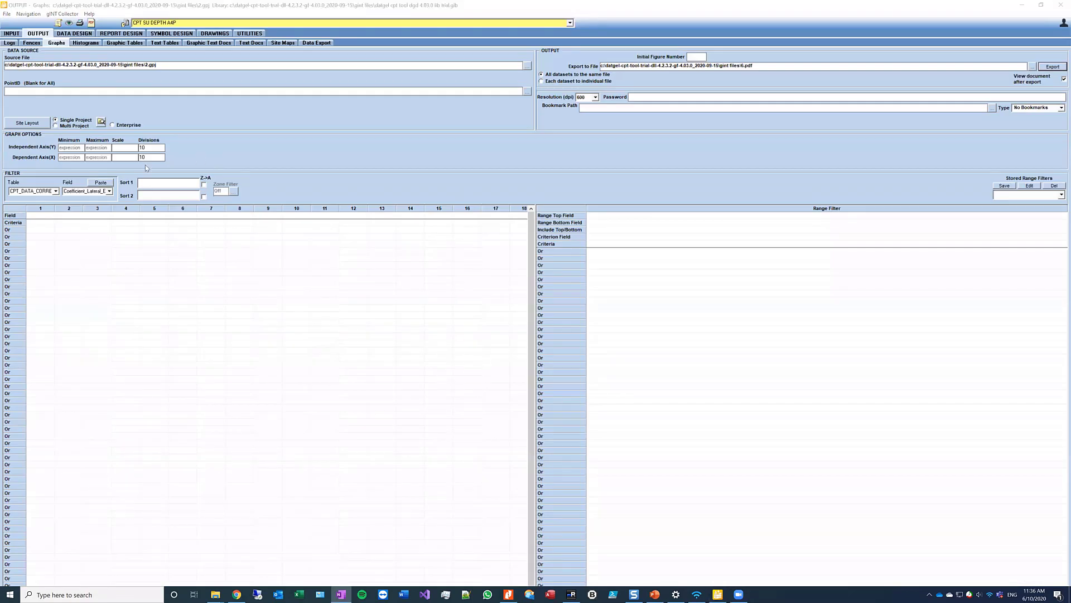
click(12, 34)
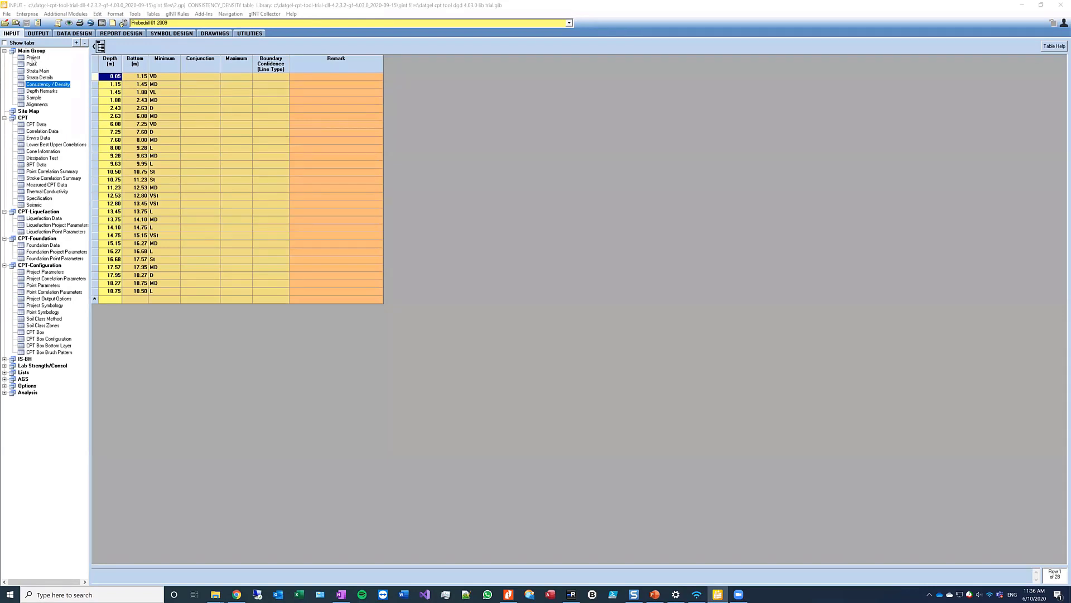
click(32, 58)
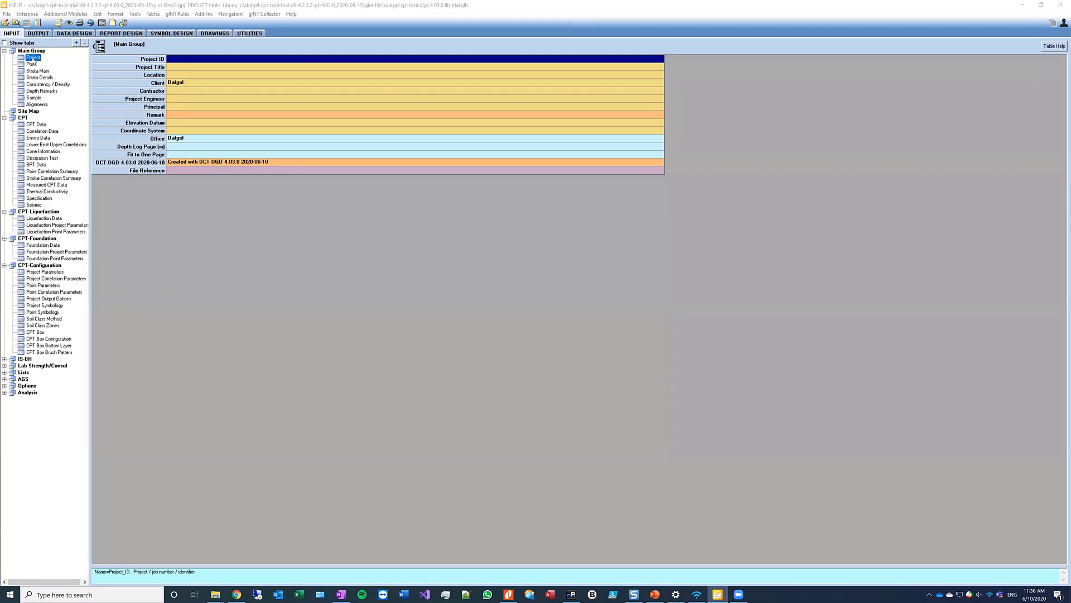
click(176, 68)
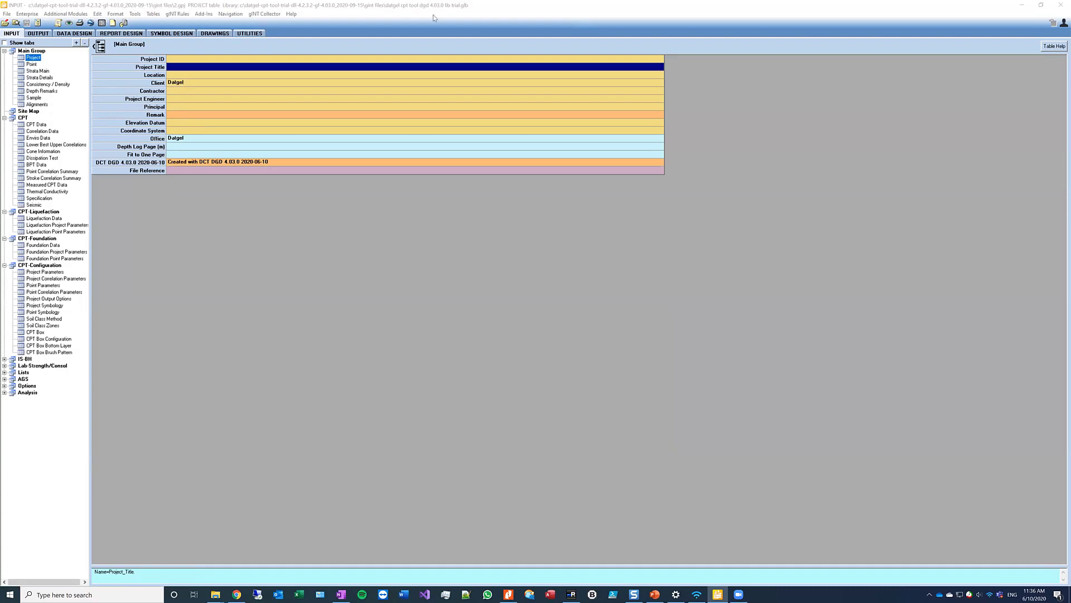
Step: Open the Point table and review the CPT point's fields, including Type and Processed Date
click(31, 65)
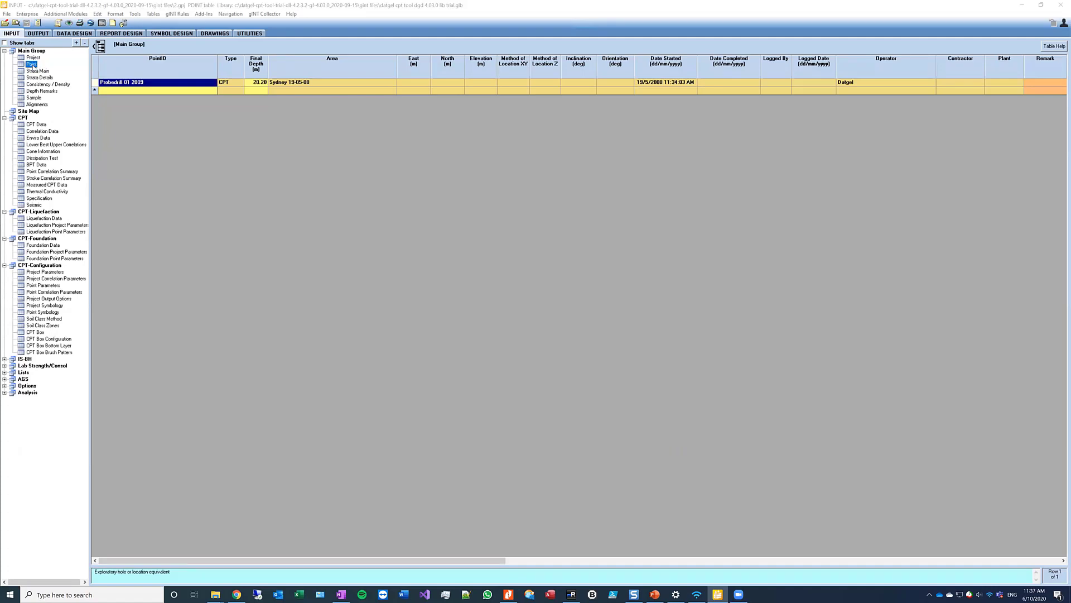
click(229, 82)
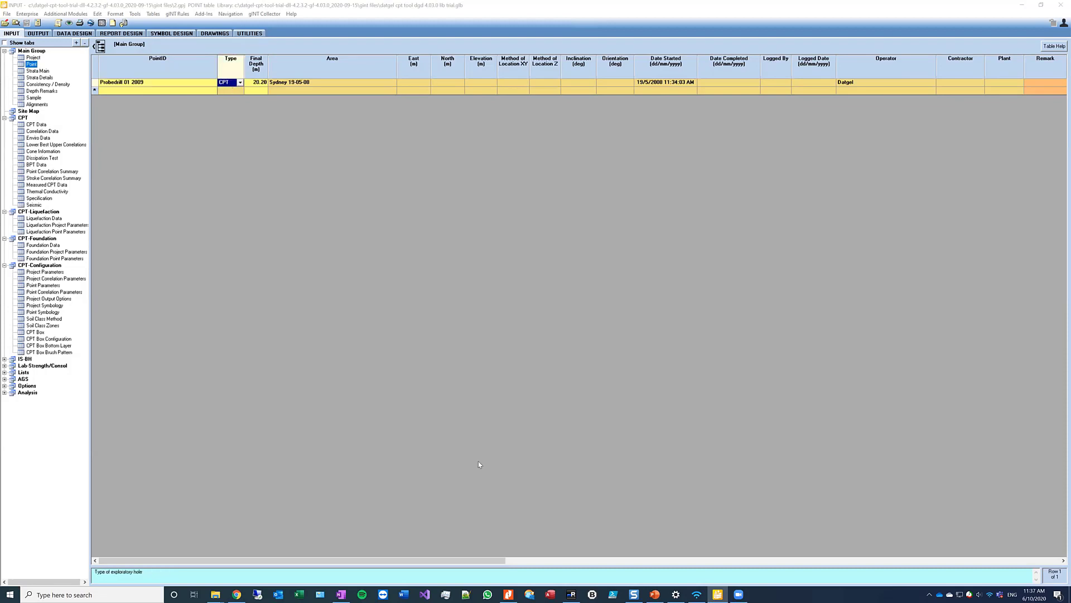
click(703, 560)
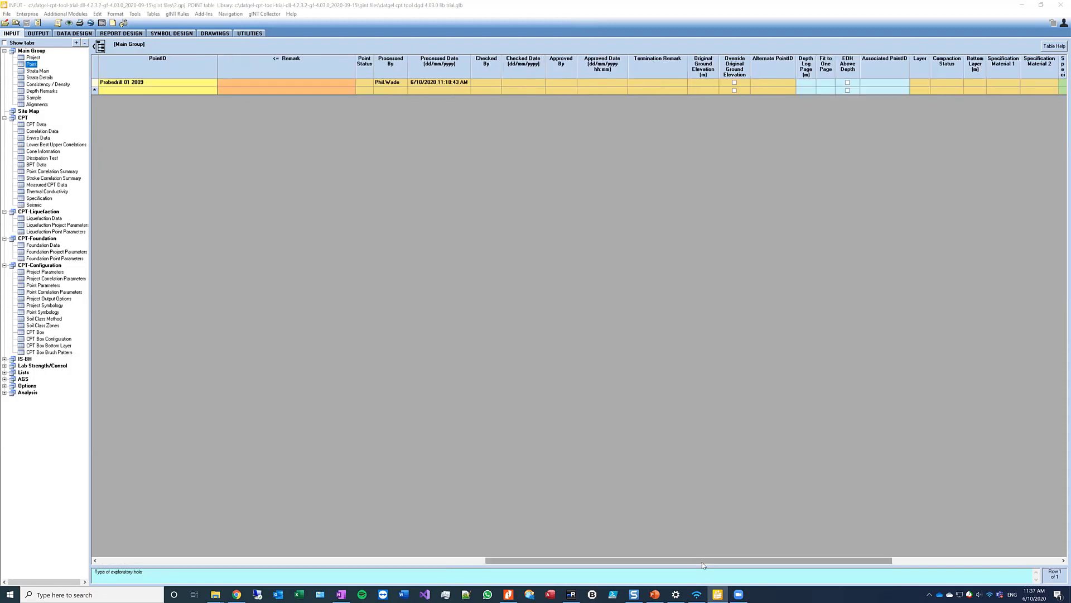
click(420, 82)
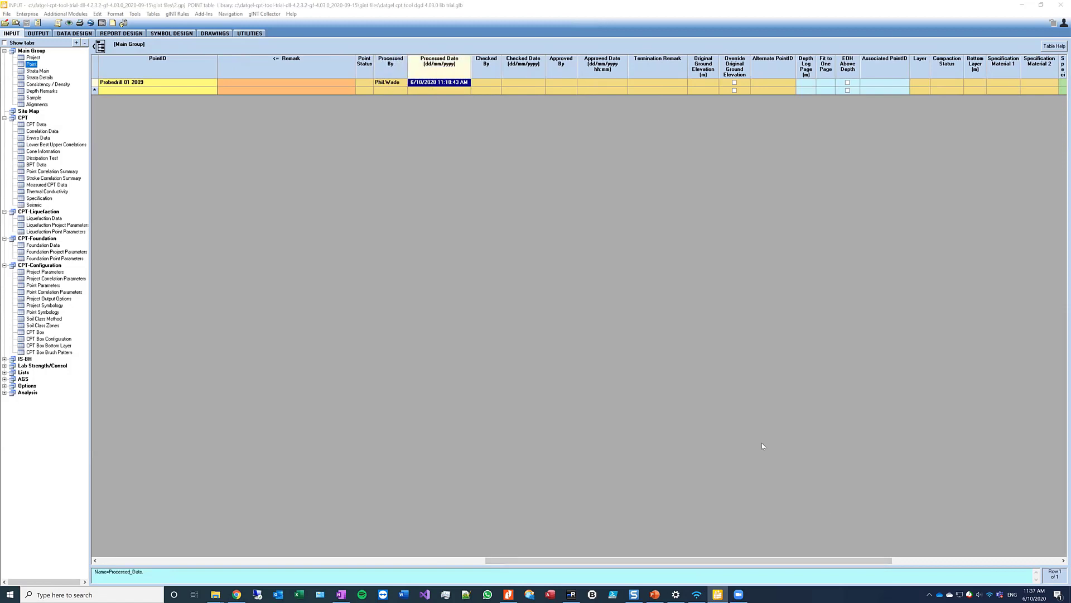
drag(942, 559, 252, 520)
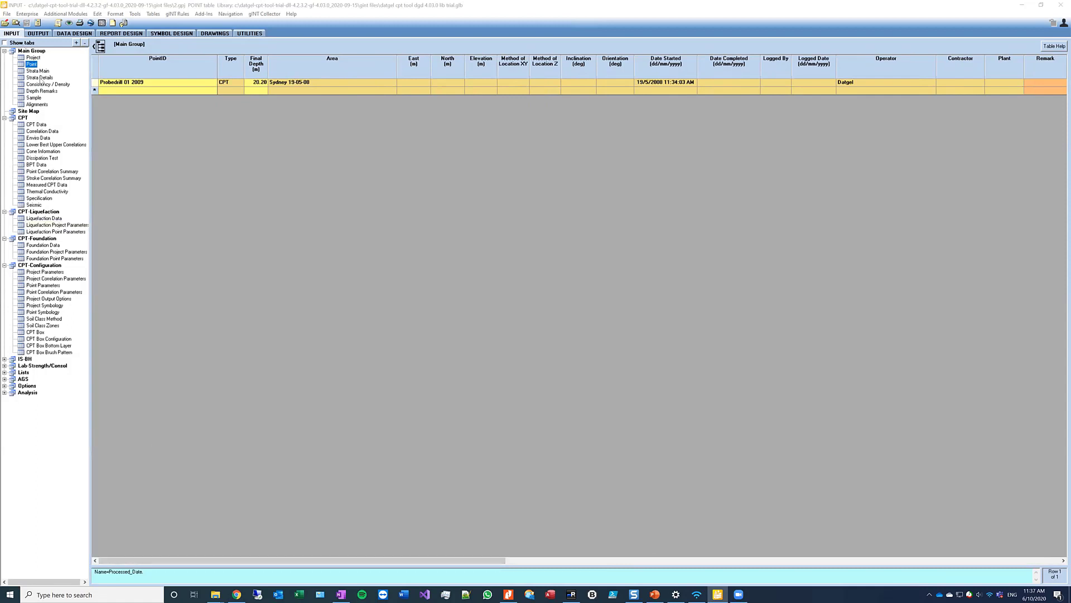
Step: Review the Strata Main descriptions and the Consistency / Density table for the CPT point
click(37, 70)
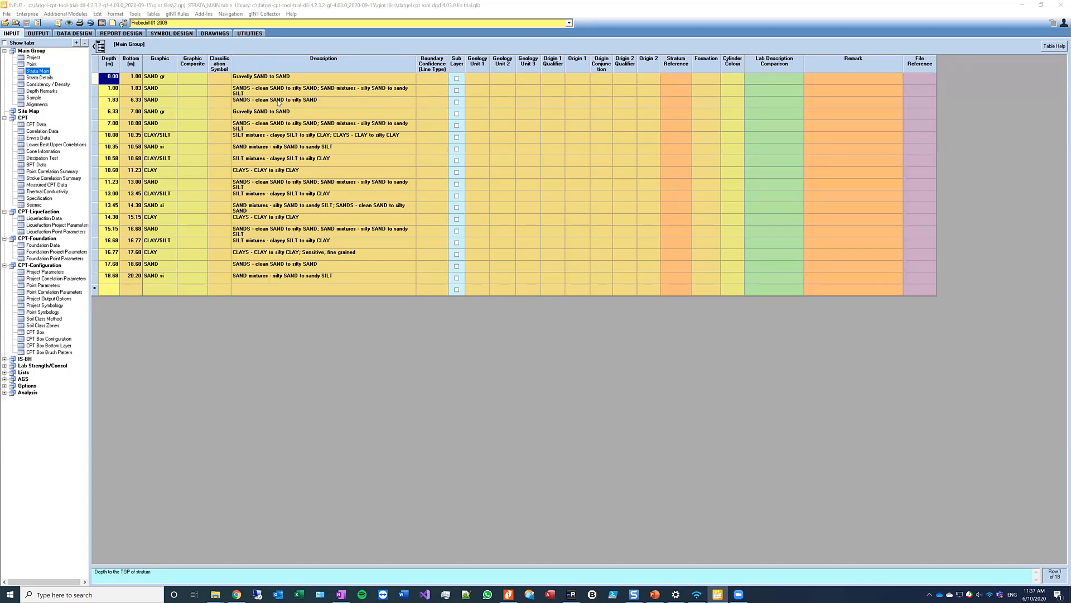
click(40, 84)
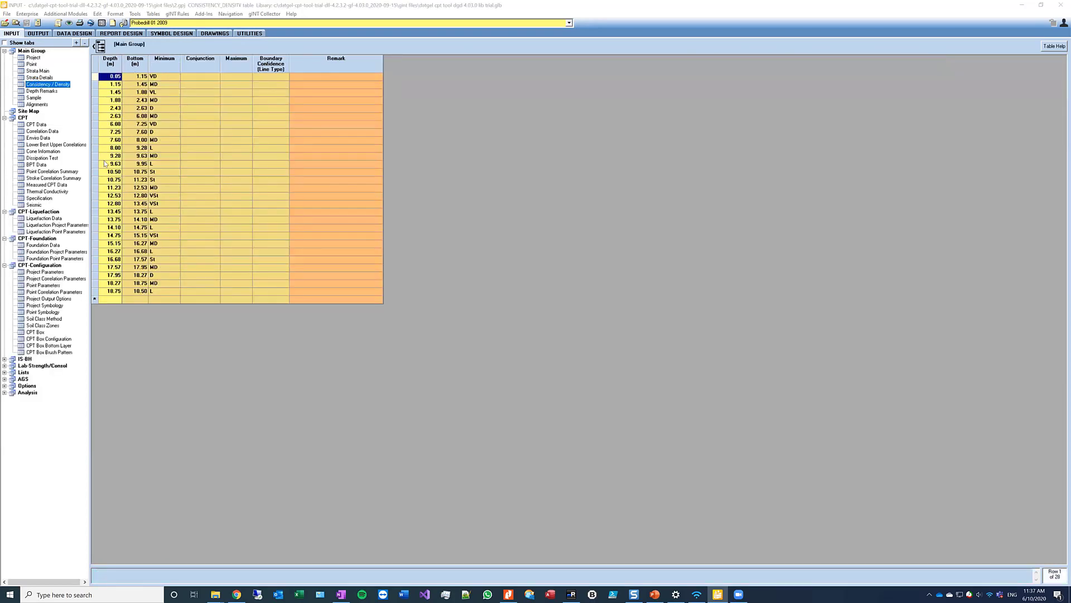
Step: Open the CPT Data table and inspect the test record's Test Number, Groundwater Depth, Offshore Water Depth and Zero Location fields
click(35, 124)
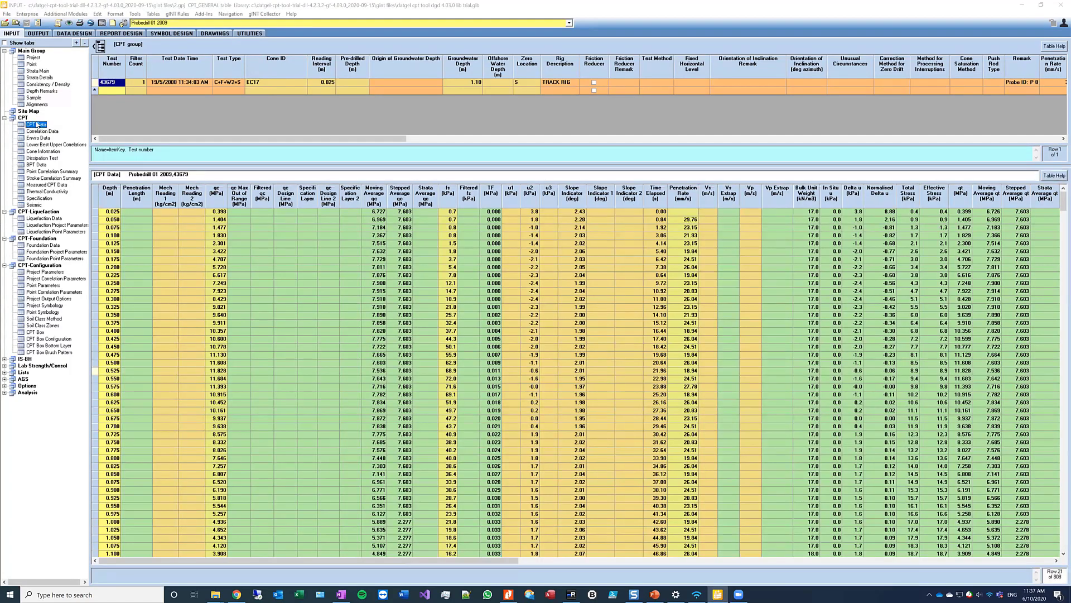
click(94, 82)
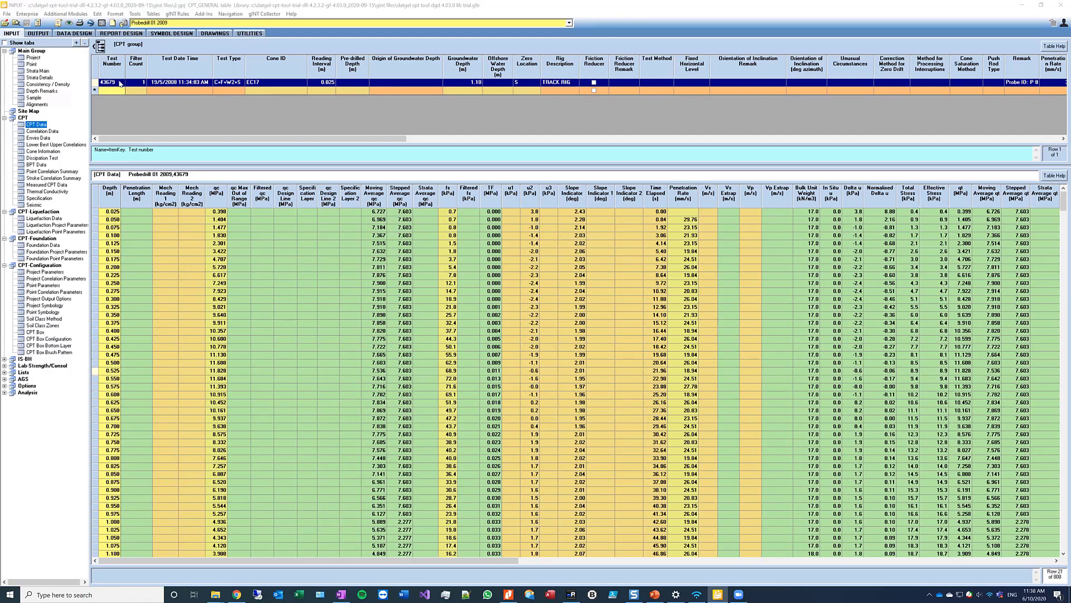
click(120, 83)
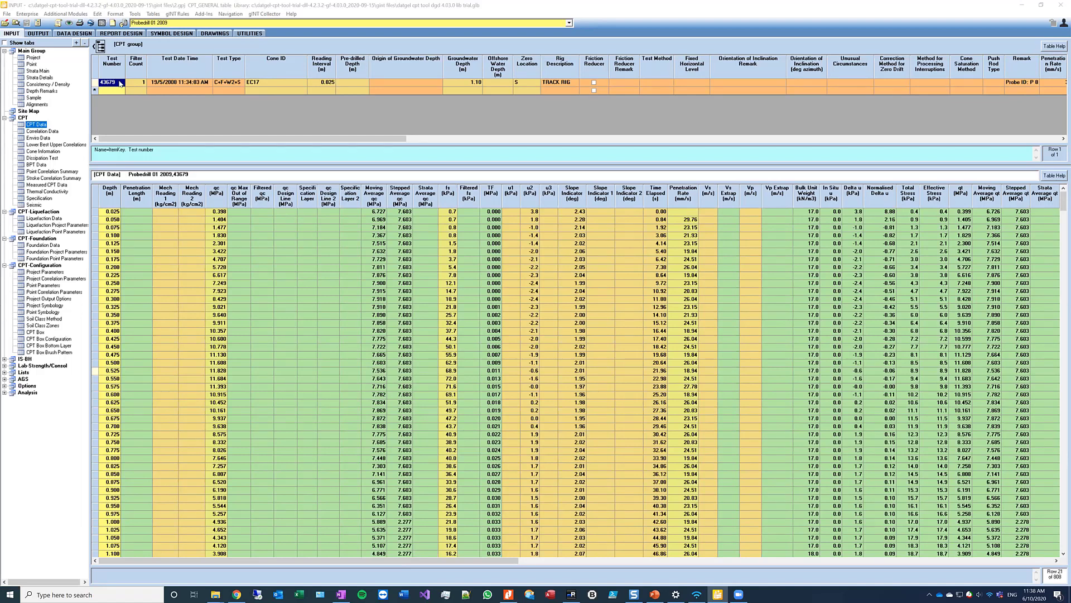
click(476, 84)
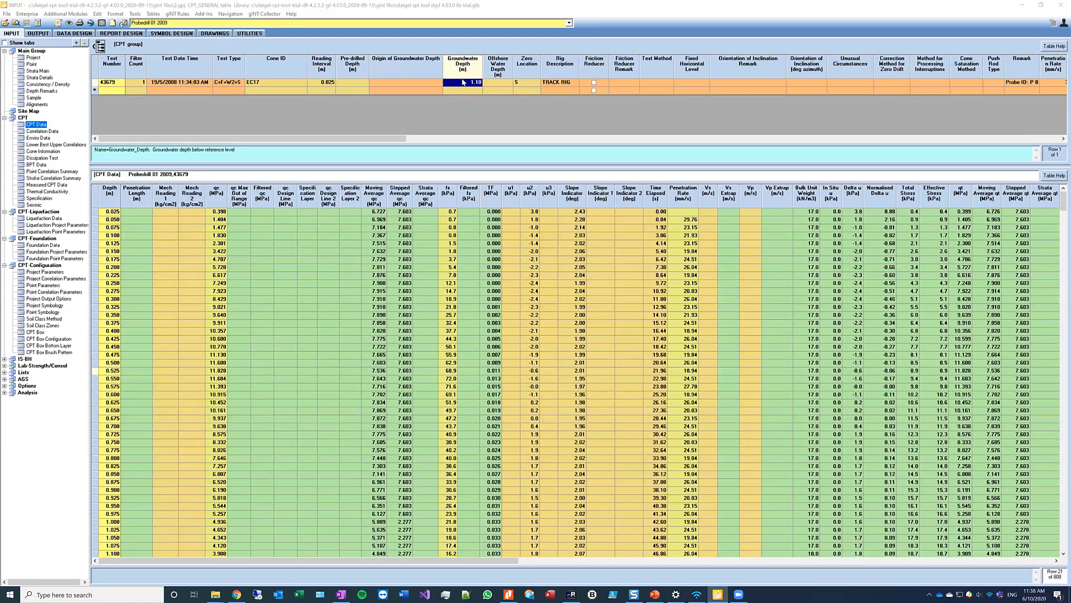
click(503, 85)
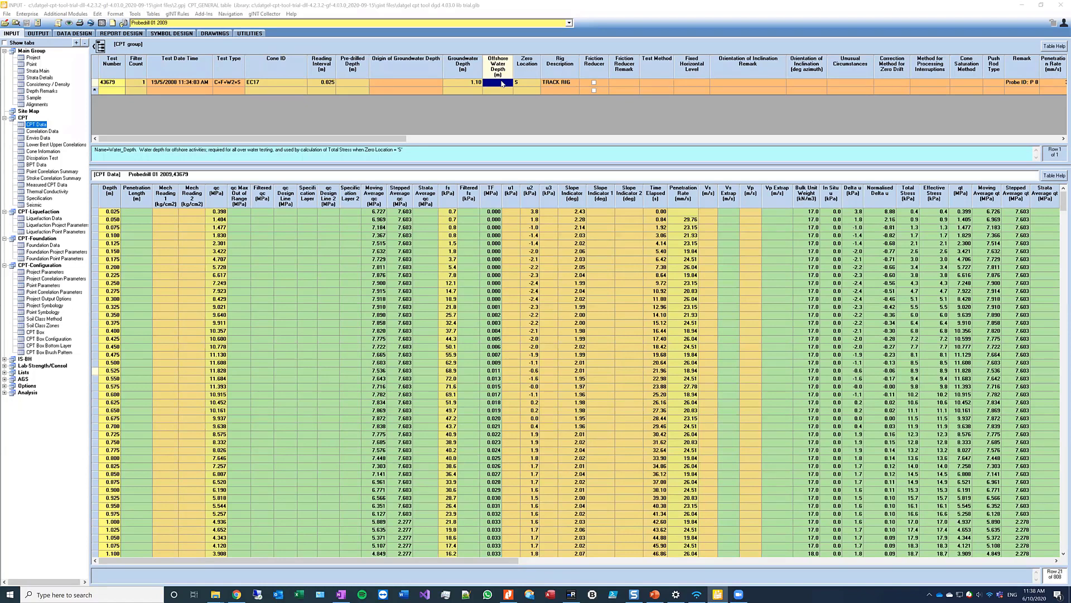
click(532, 83)
Step: Review the test record's remaining fields, from the zero readings and zero shifts to the source file and calculation time
click(560, 139)
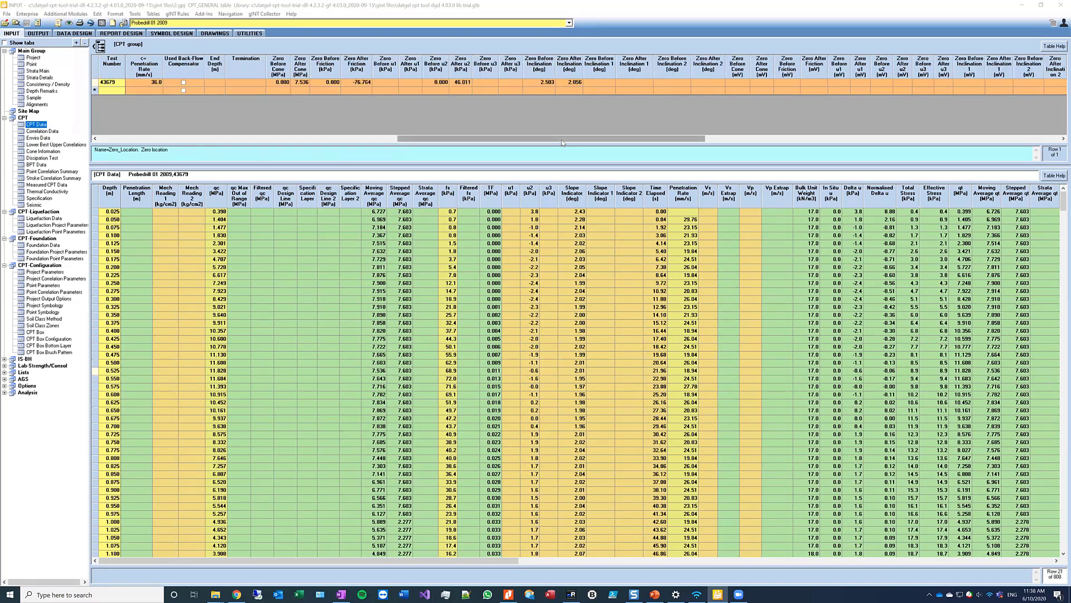
drag(563, 143, 564, 140)
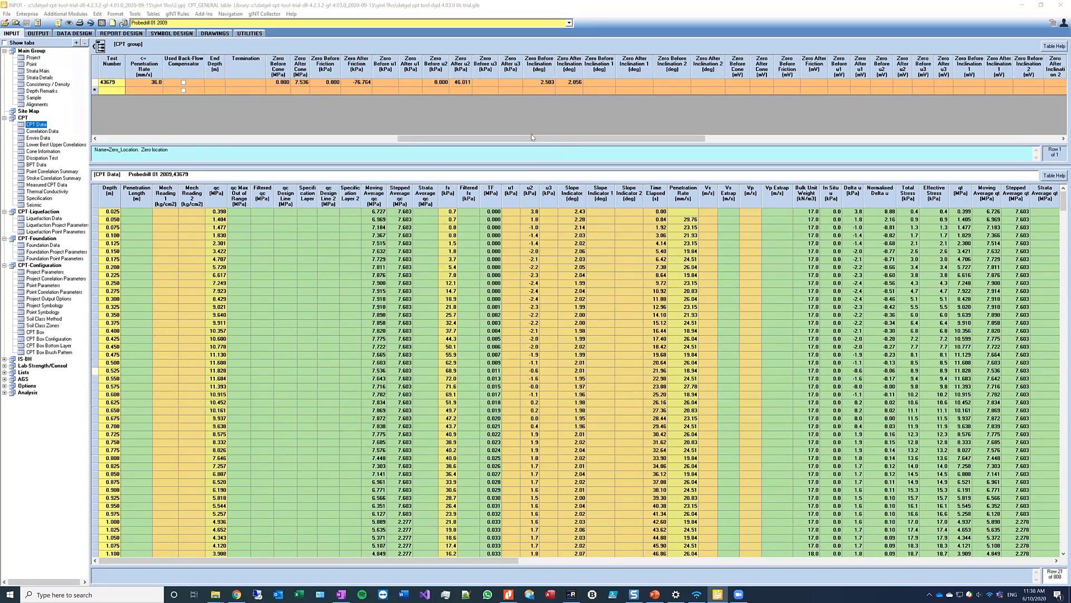
drag(532, 137, 899, 152)
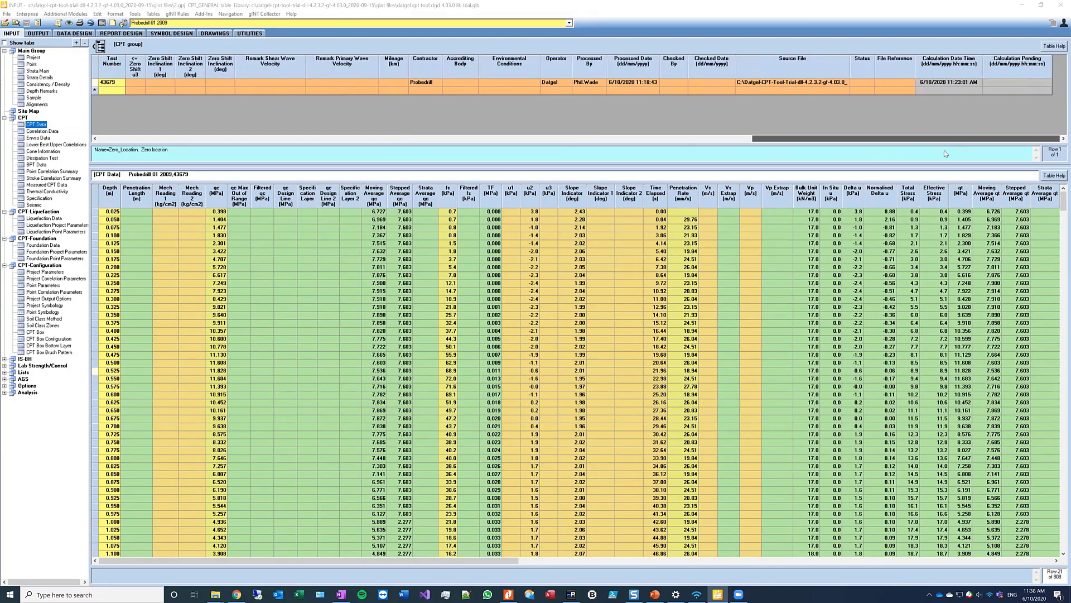
Step: Return to the test record's first fields and inspect the Depth readings in the CPT Data grid down to 0.175 m
click(426, 137)
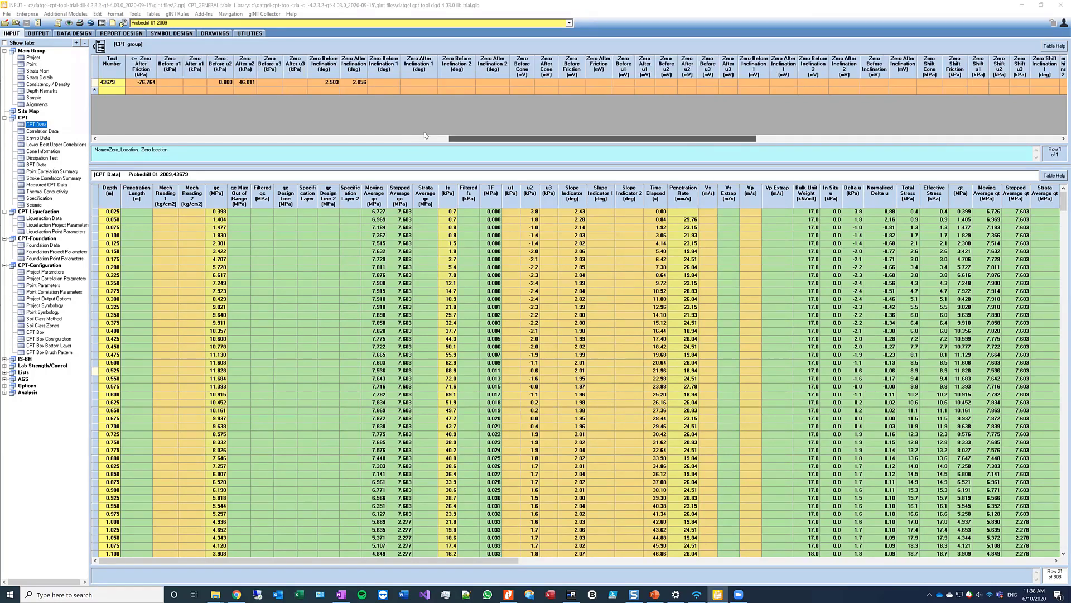
click(125, 121)
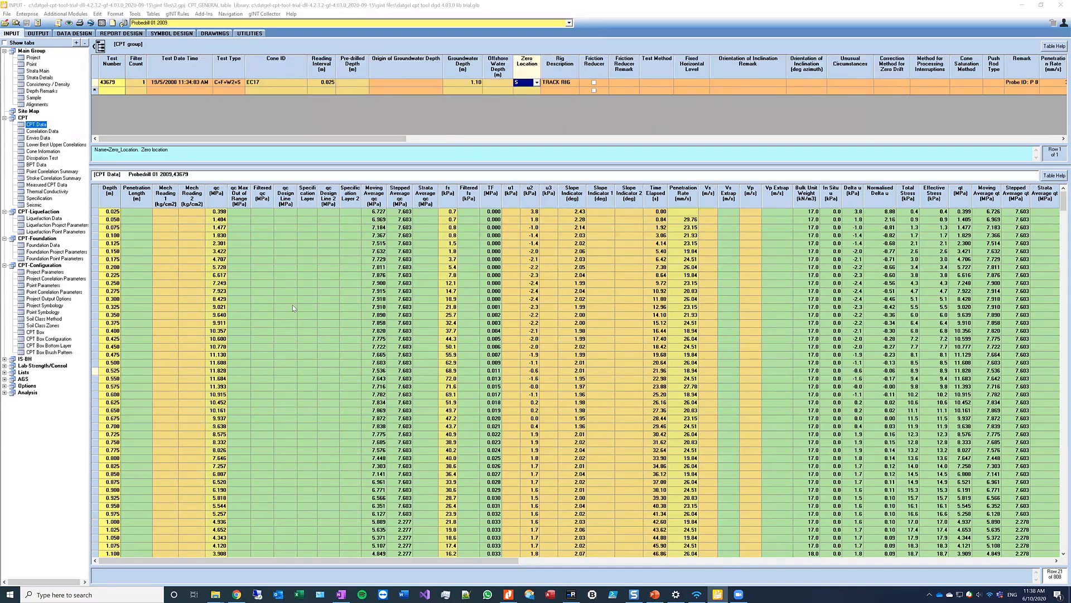
click(105, 246)
click(109, 260)
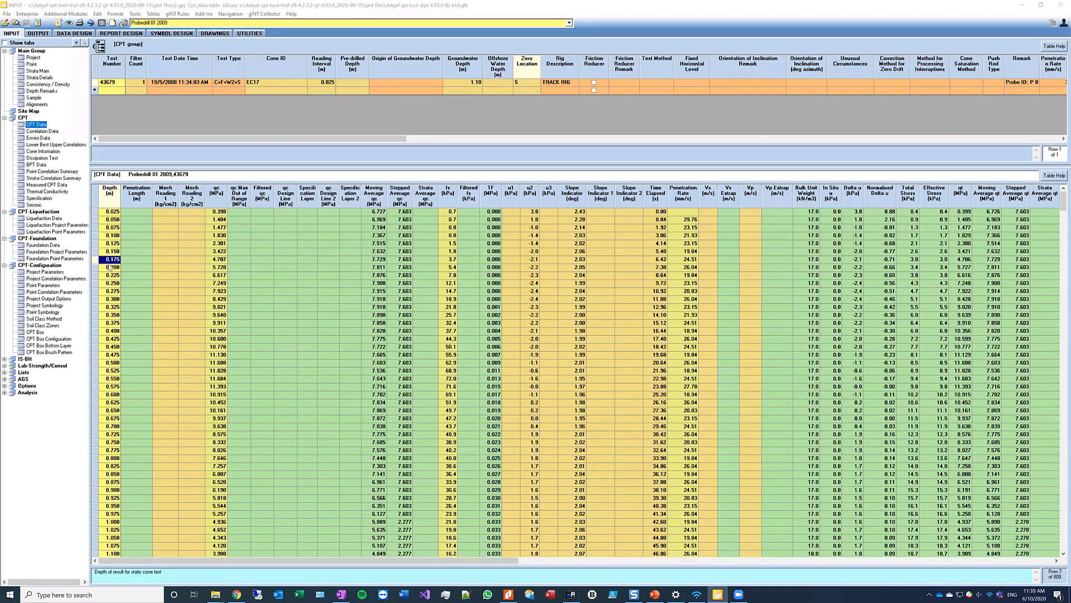
Step: Inspect the Depth, Penetration Length, Slope Indicator, Slope Indicator 1, Slope Indicator 2 and u3 columns in the CPT Data grid, ending at Penetration Length
drag(110, 268, 110, 237)
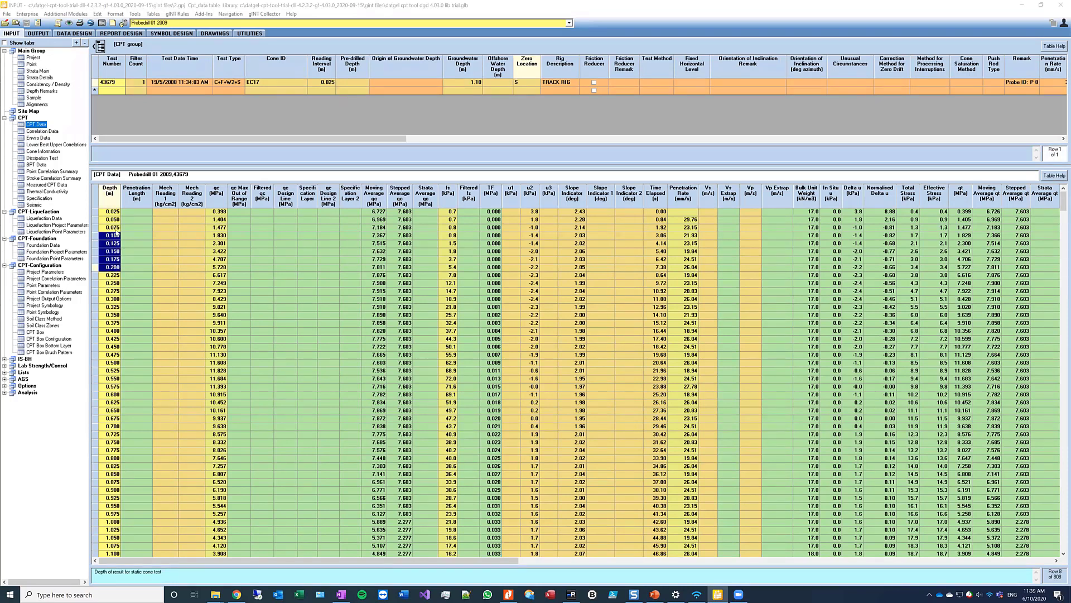
click(129, 229)
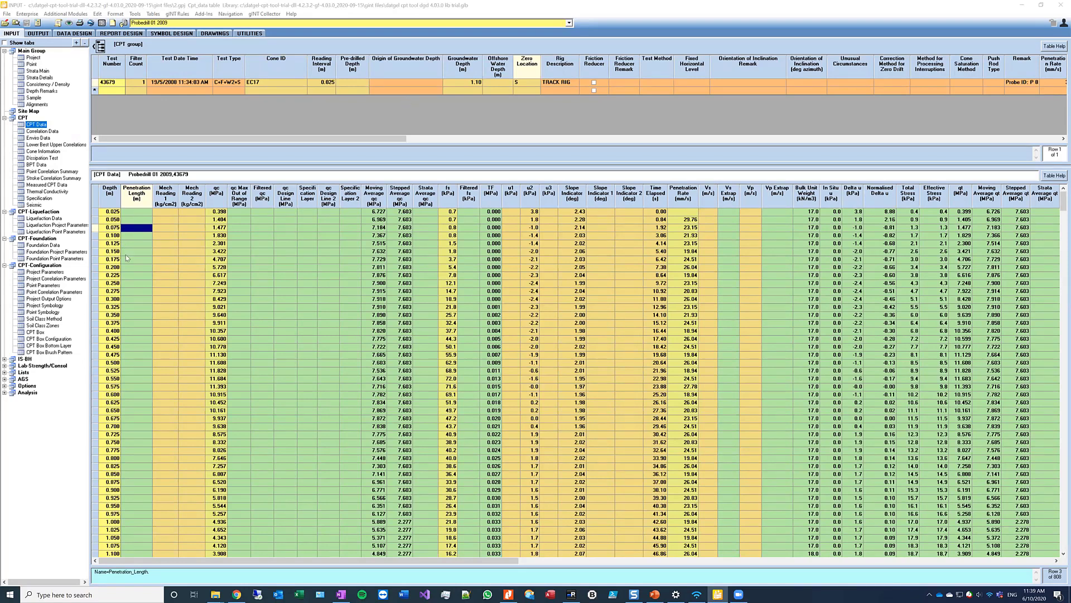
click(146, 276)
click(568, 254)
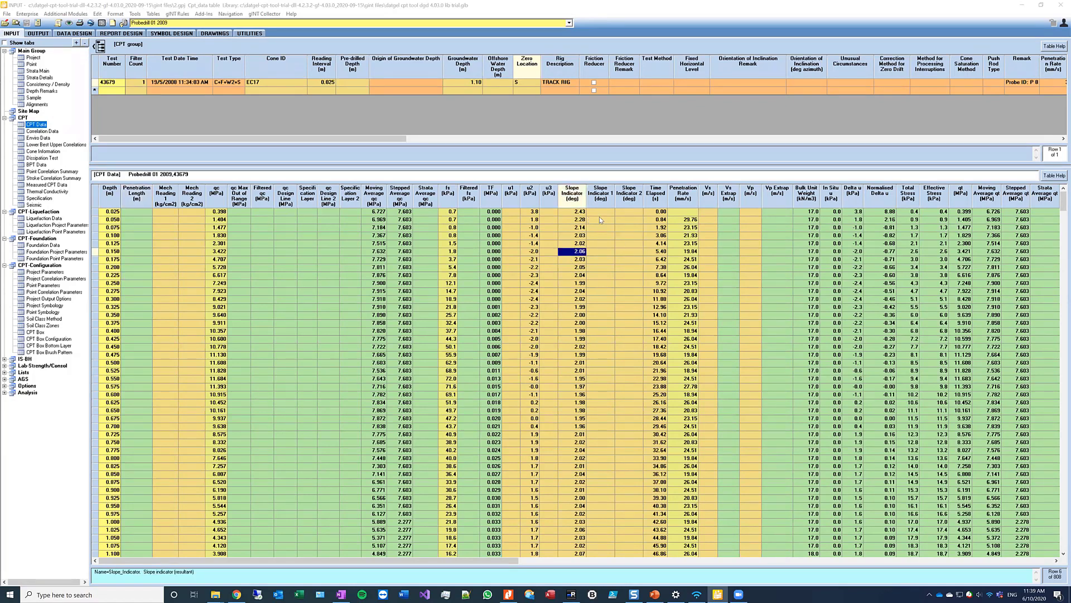
click(591, 231)
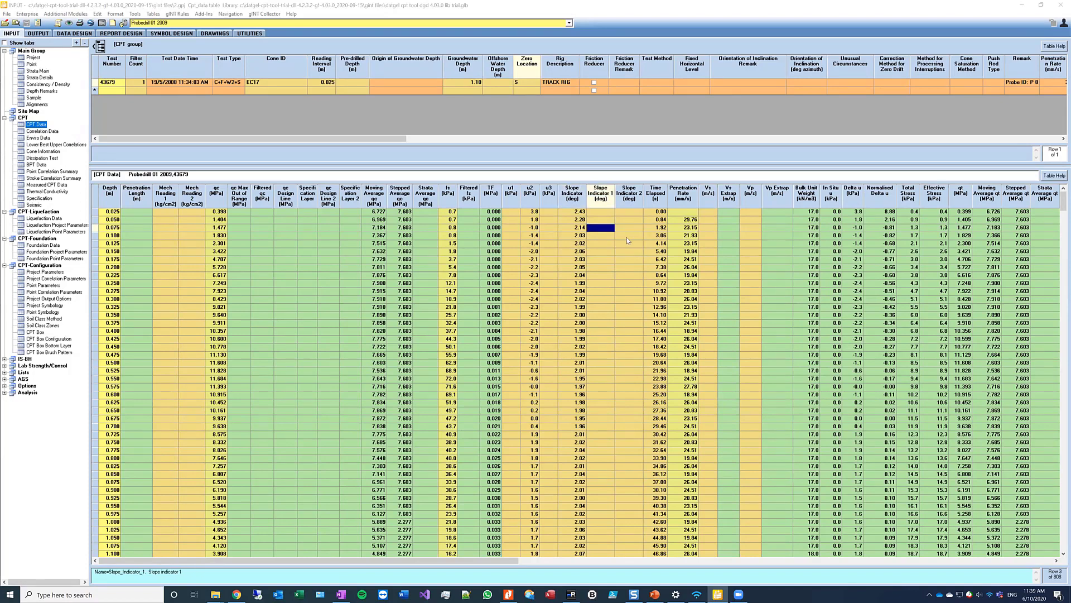
click(627, 237)
click(552, 243)
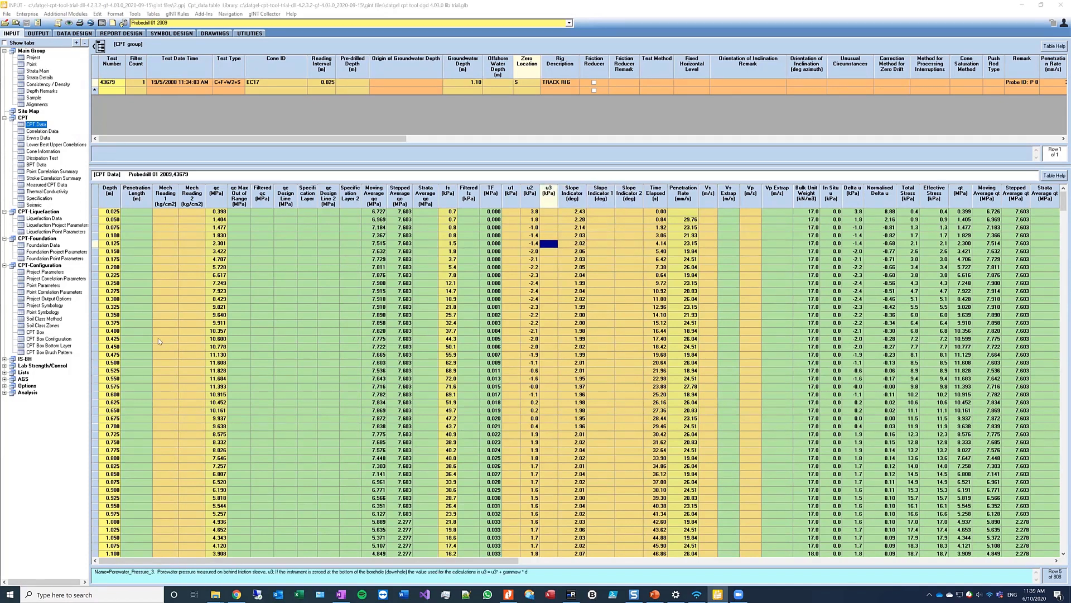
click(137, 260)
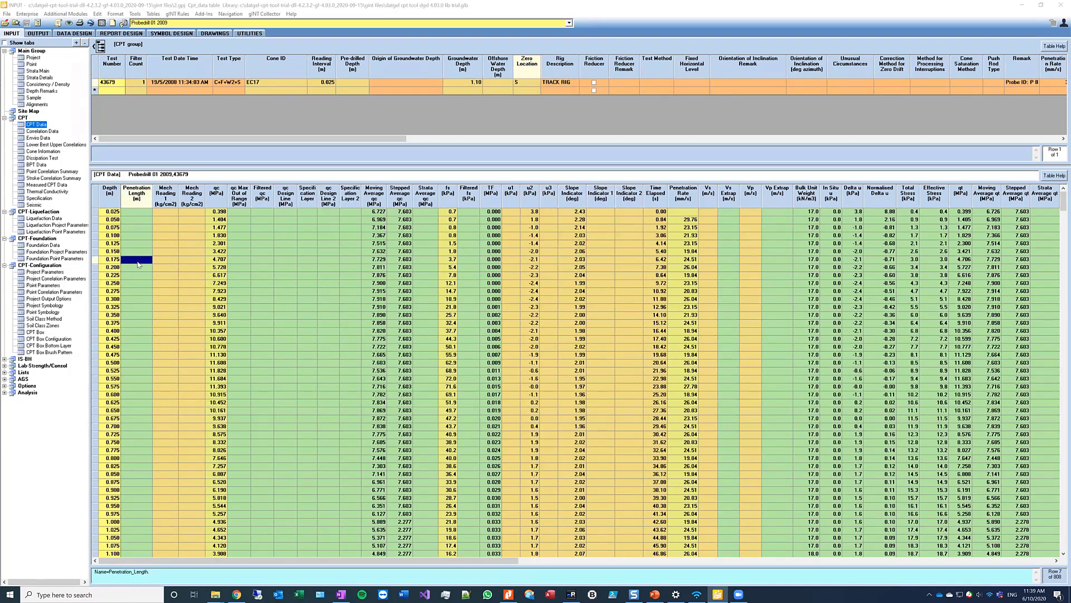
Step: Review the CPT Data readings grid, from the qc and Mech Reading 1 columns through to Remark and File Reference
click(222, 227)
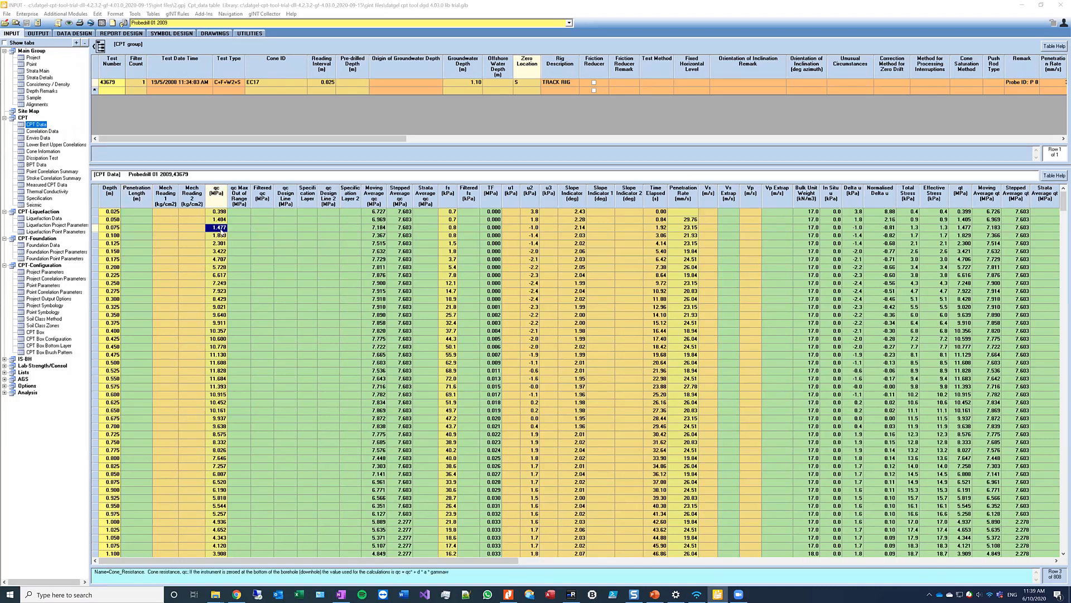
click(165, 228)
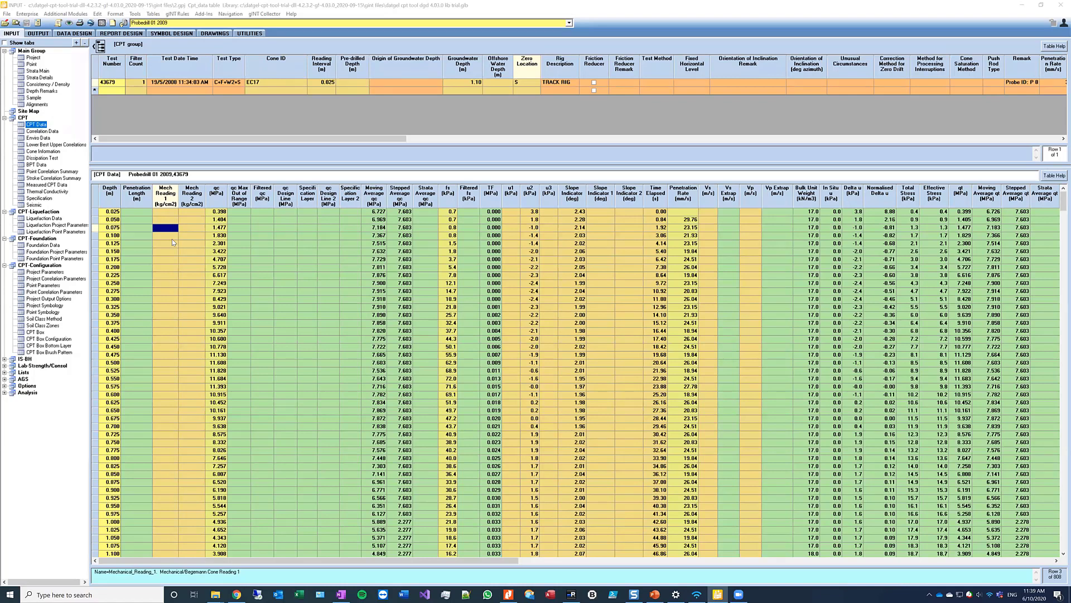
click(220, 229)
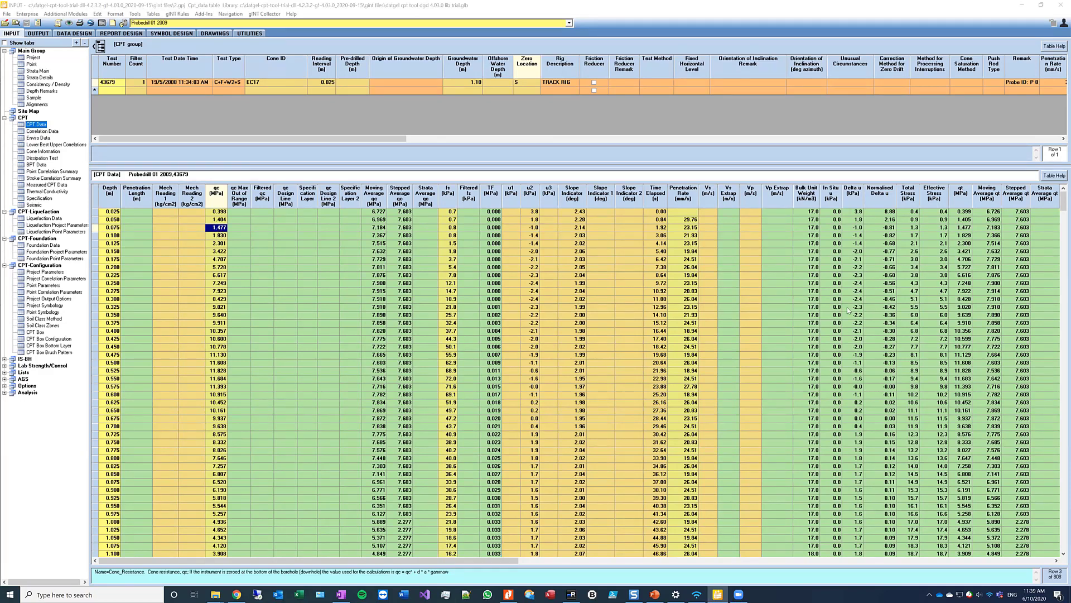
click(883, 560)
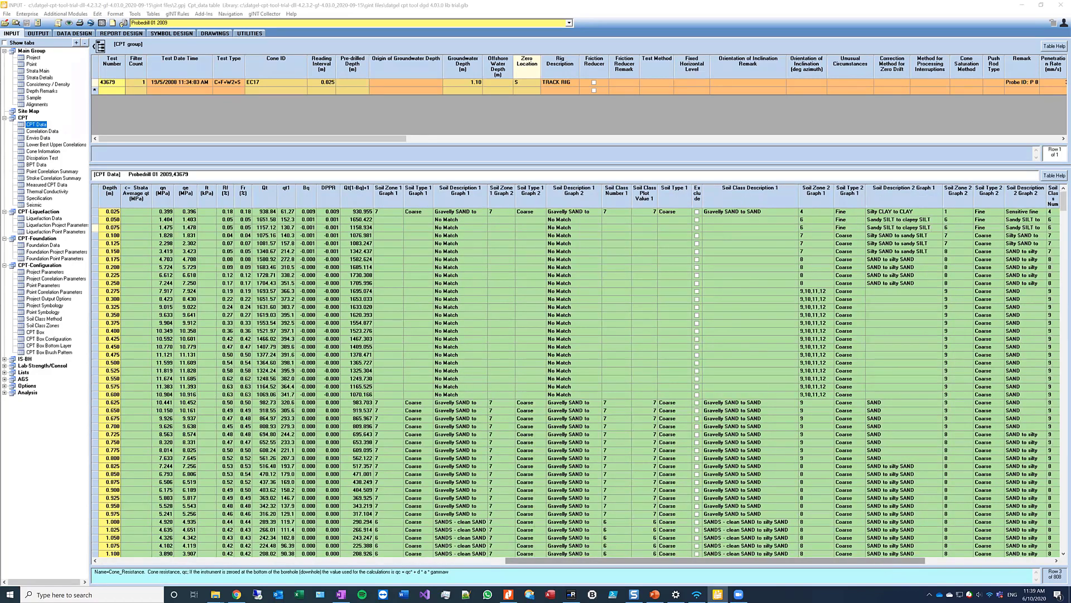
click(988, 561)
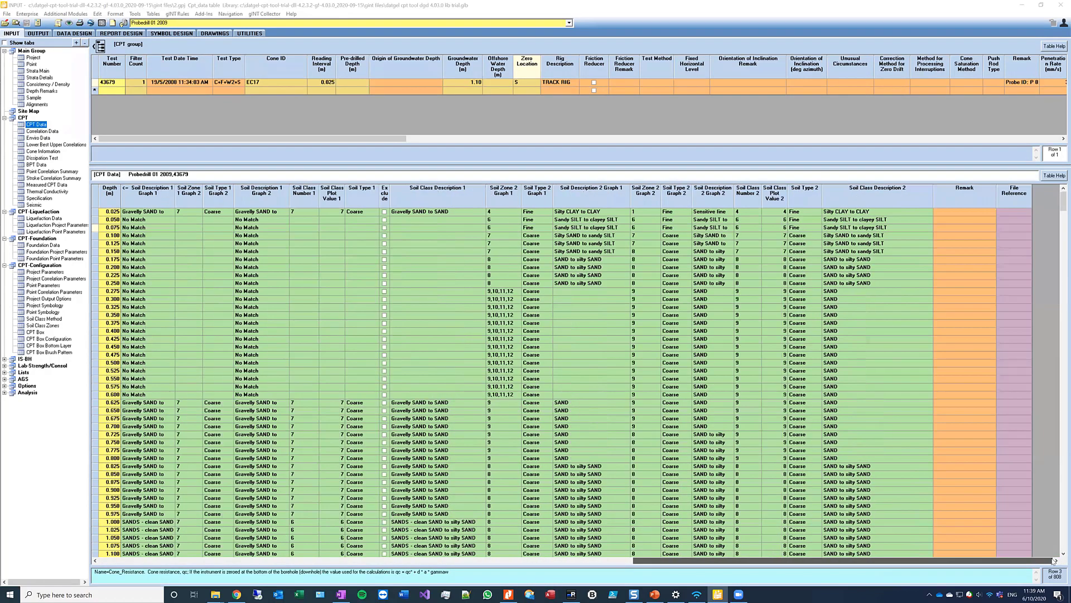
click(942, 302)
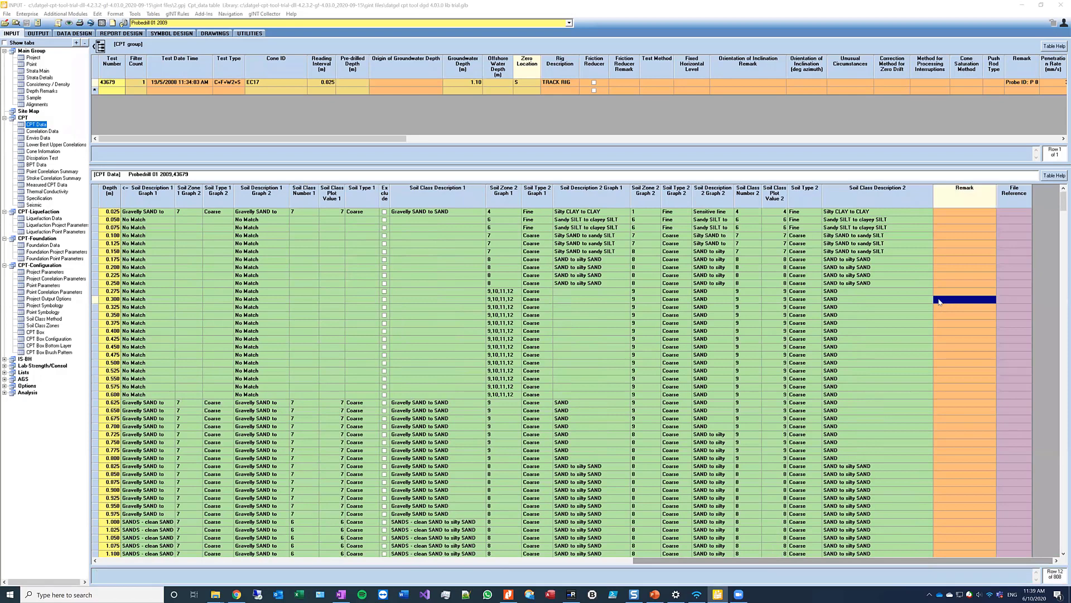
click(1010, 302)
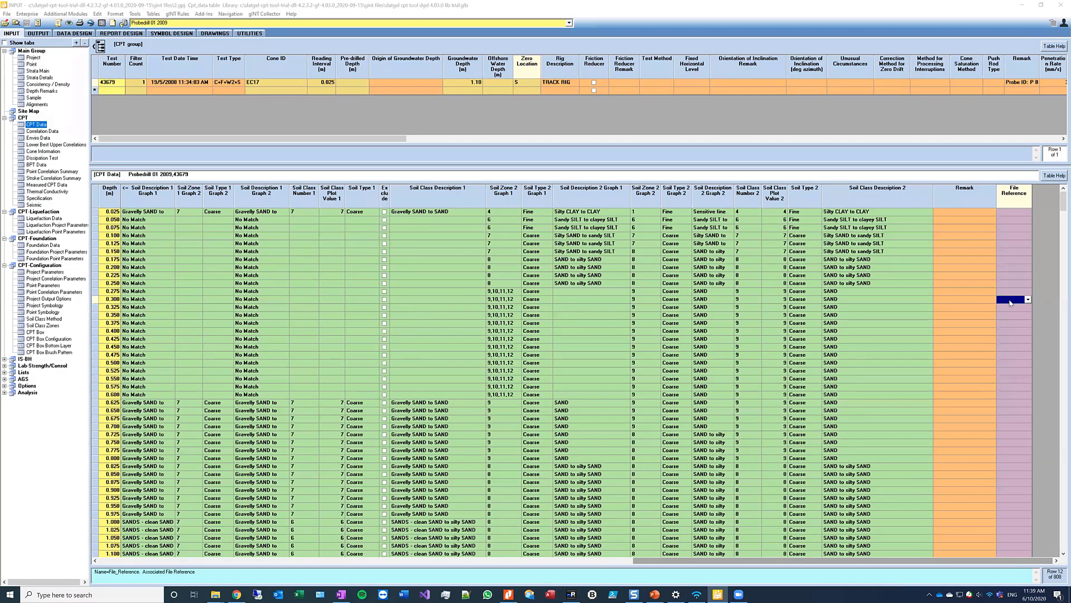
Step: Look through the remaining test header columns of the CPT Data table for test 43679, then return to the first columns
click(1016, 138)
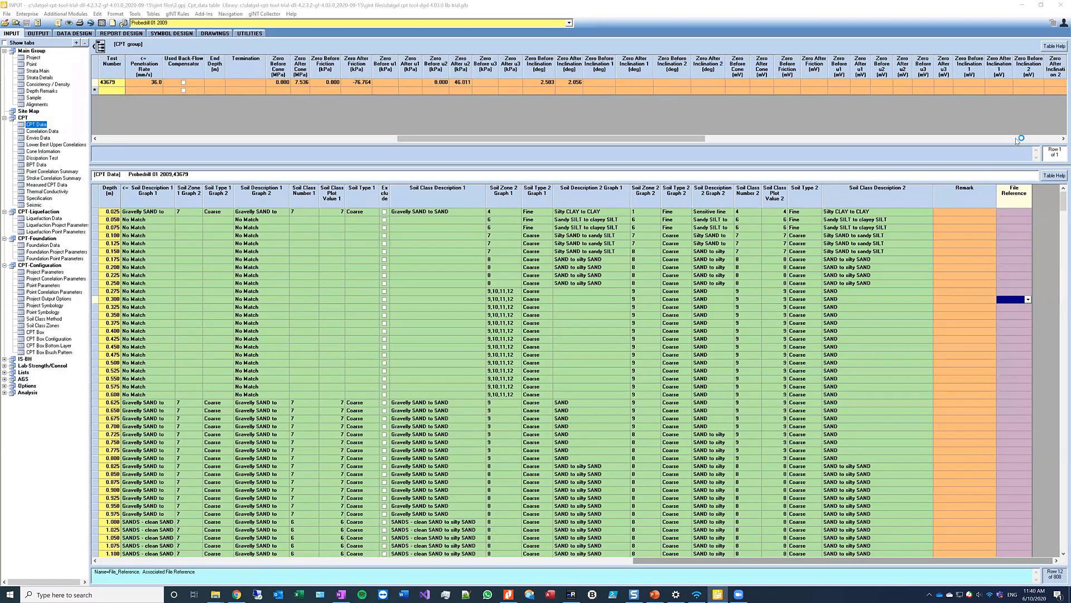
click(1015, 138)
click(1016, 138)
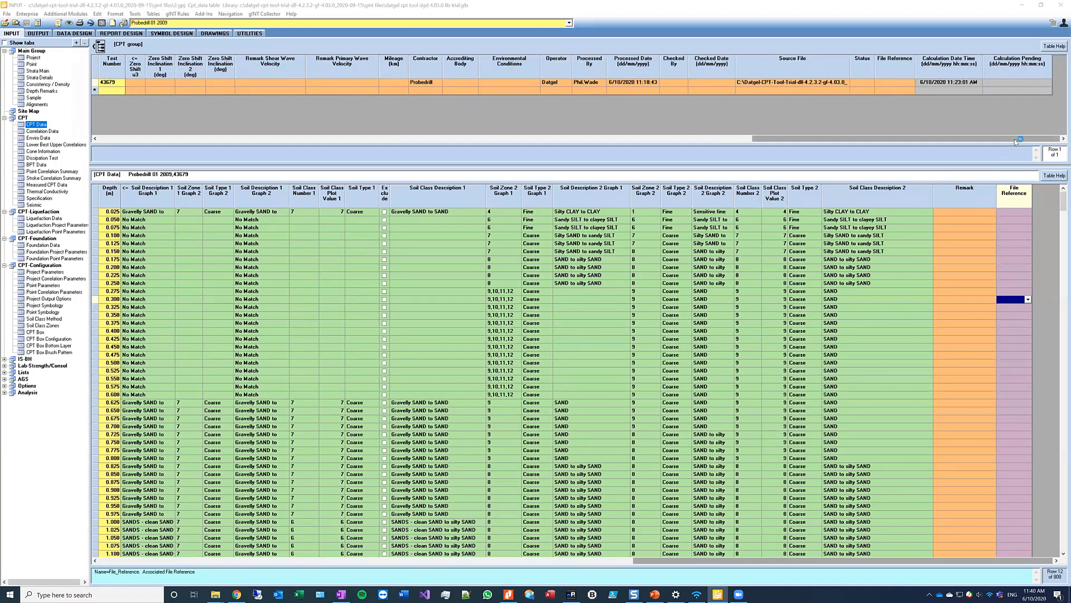
drag(865, 139, 124, 146)
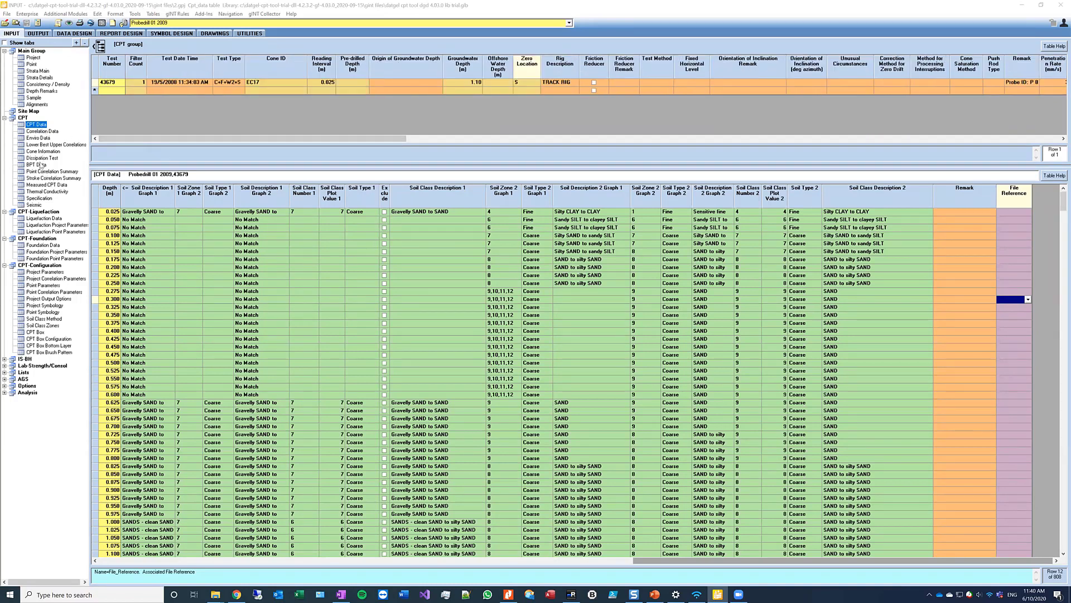
Step: View the Correlation Data table, then examine the Enviro Data table's Temperature, Conductivity and Magnetic Flux X, Y and Z columns
click(32, 130)
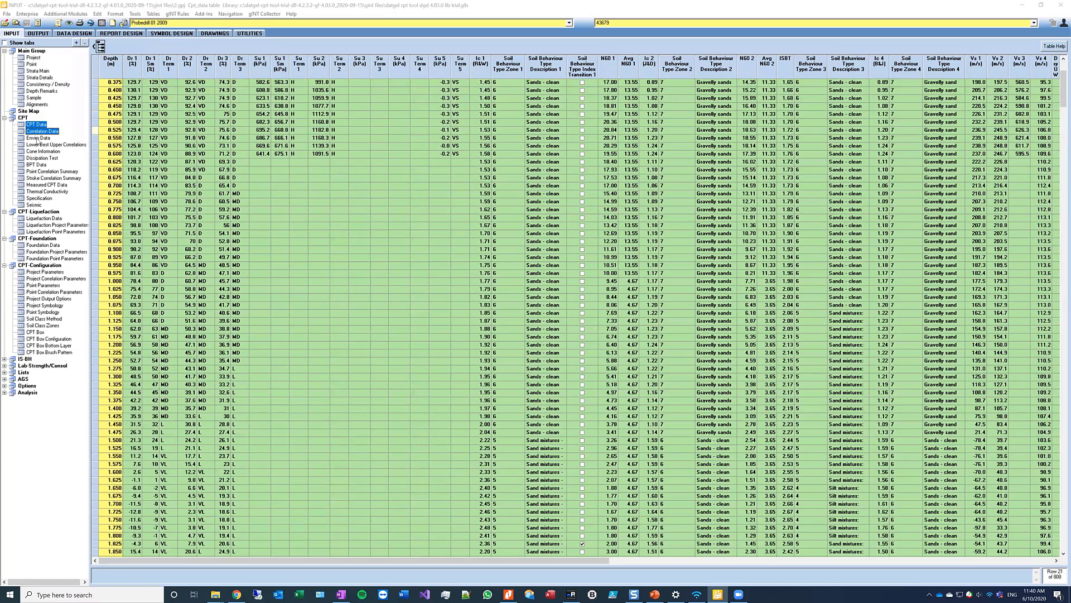
click(36, 138)
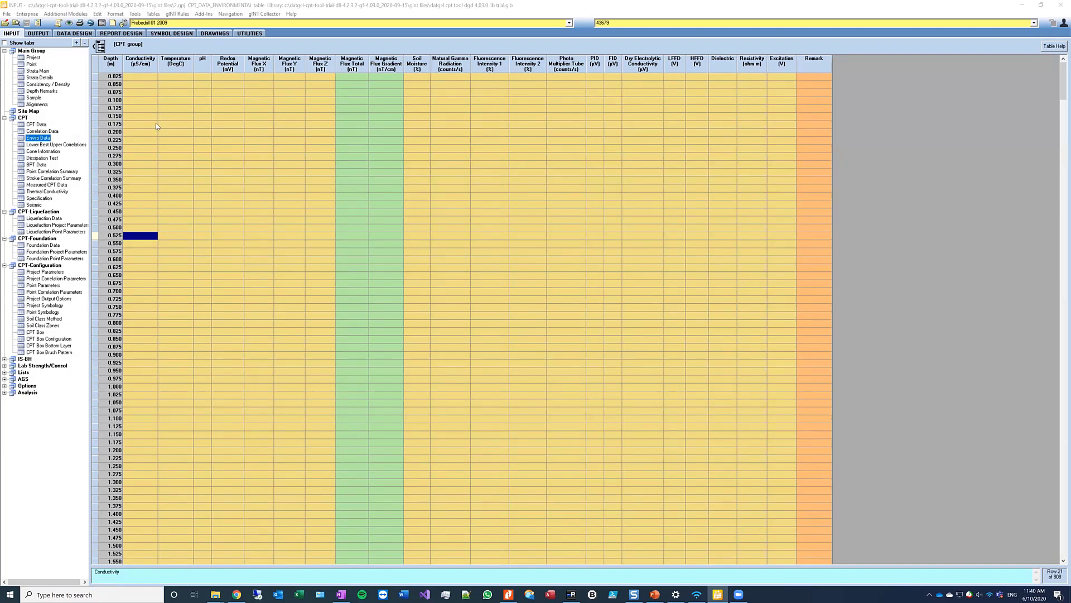
click(189, 134)
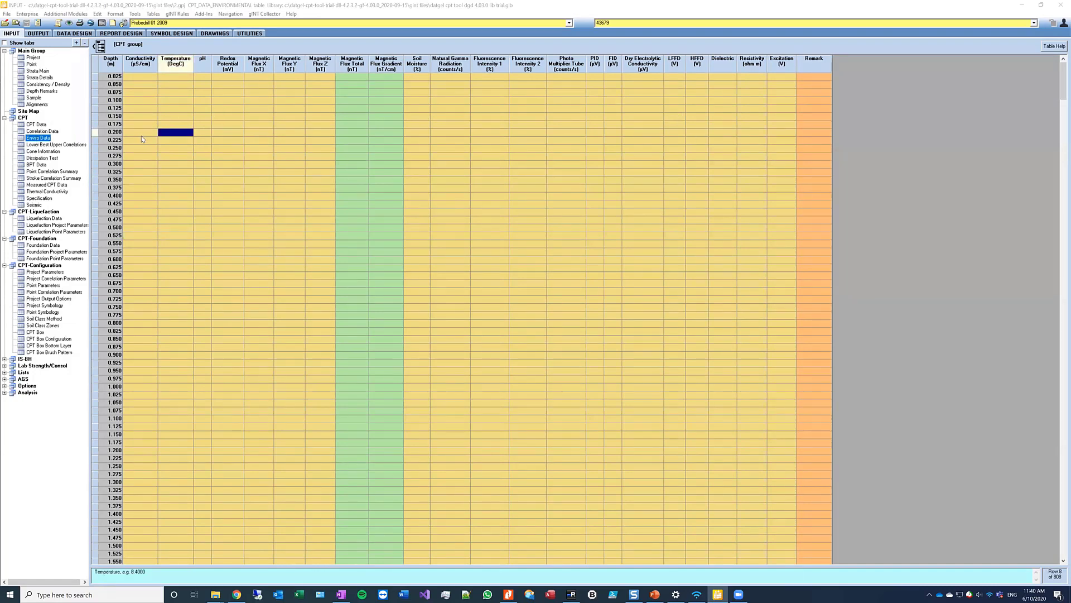
click(142, 134)
drag(265, 132, 322, 132)
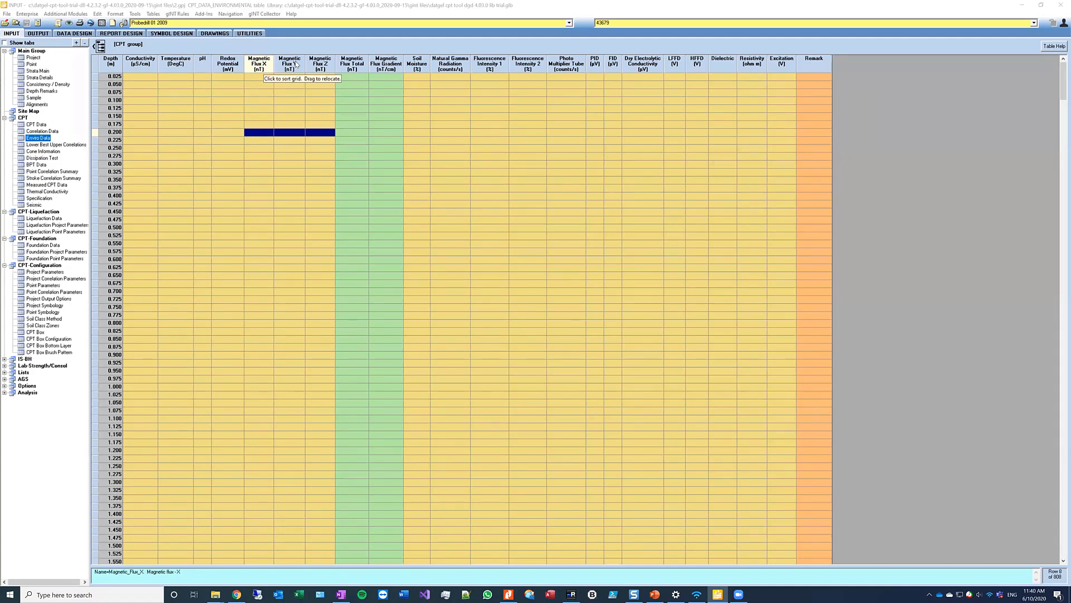
Step: Open the Lower Best Upper Correlations table and examine the Su LB, BE and UB values at 0.200 m depth
click(49, 145)
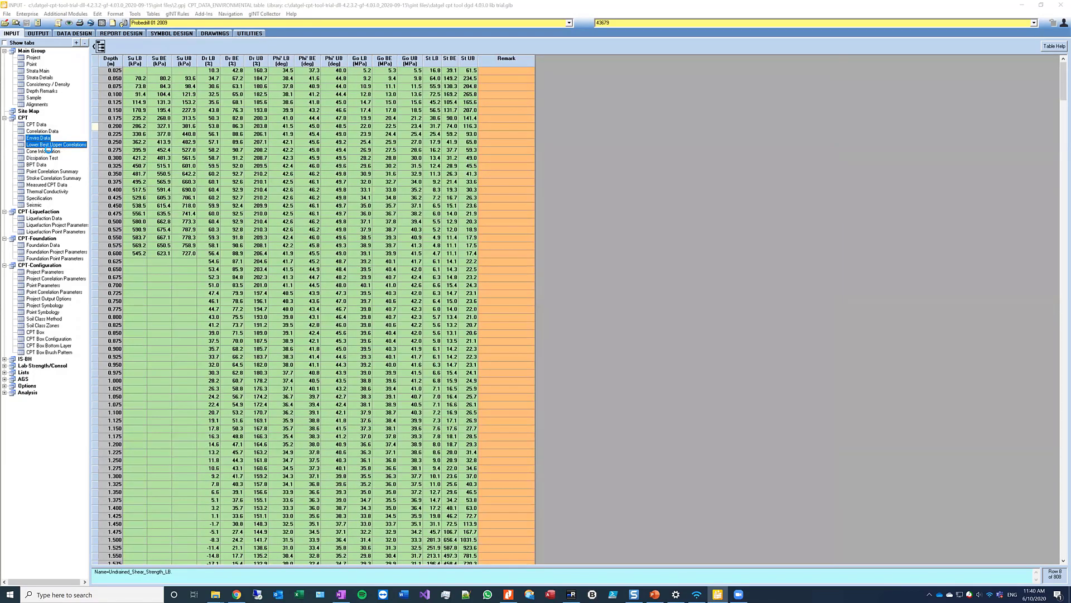
click(131, 127)
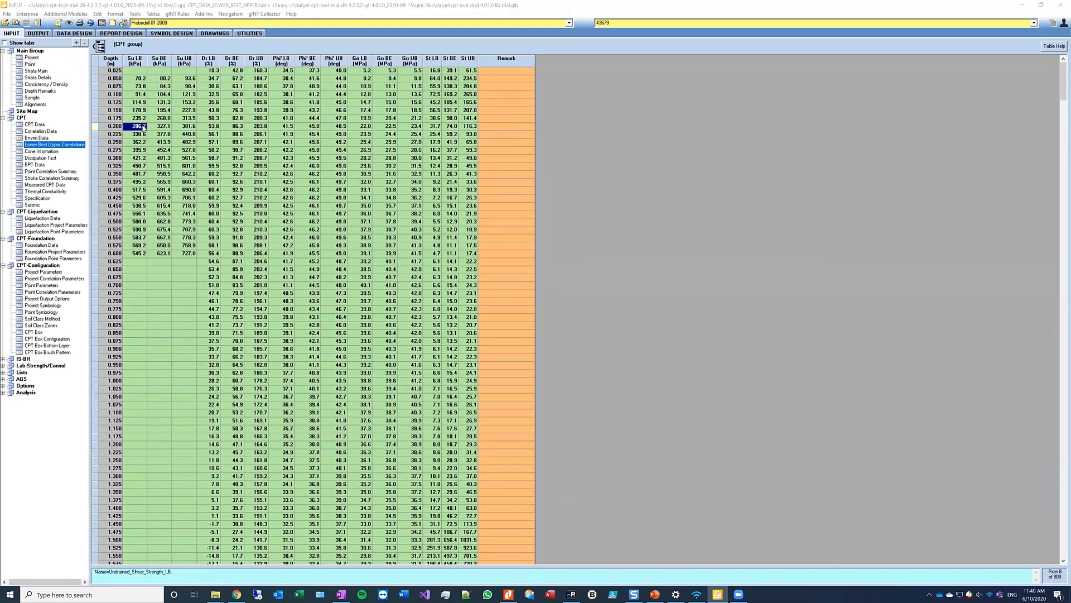
drag(143, 127, 187, 128)
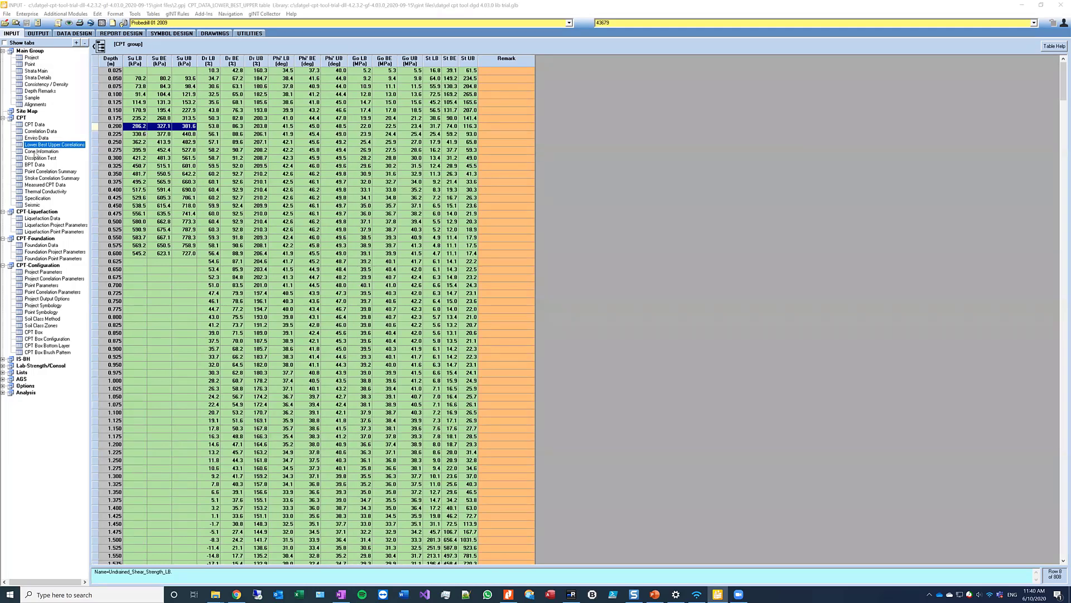
Step: Review the Cone Information table, the Dissipation Test readings at 14.625 m, and the BPT Data table
click(32, 151)
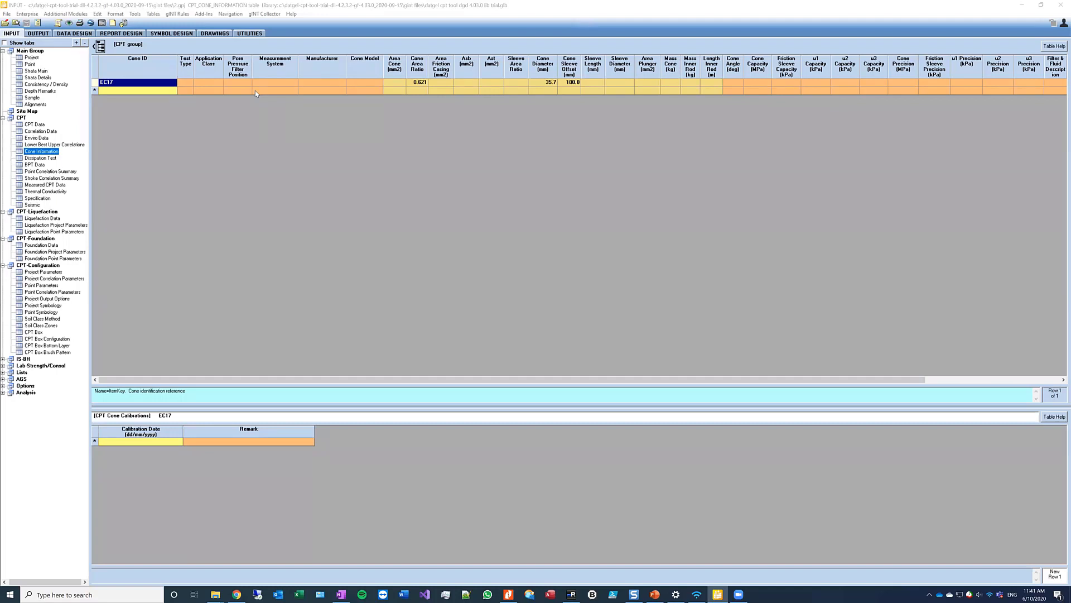
click(30, 159)
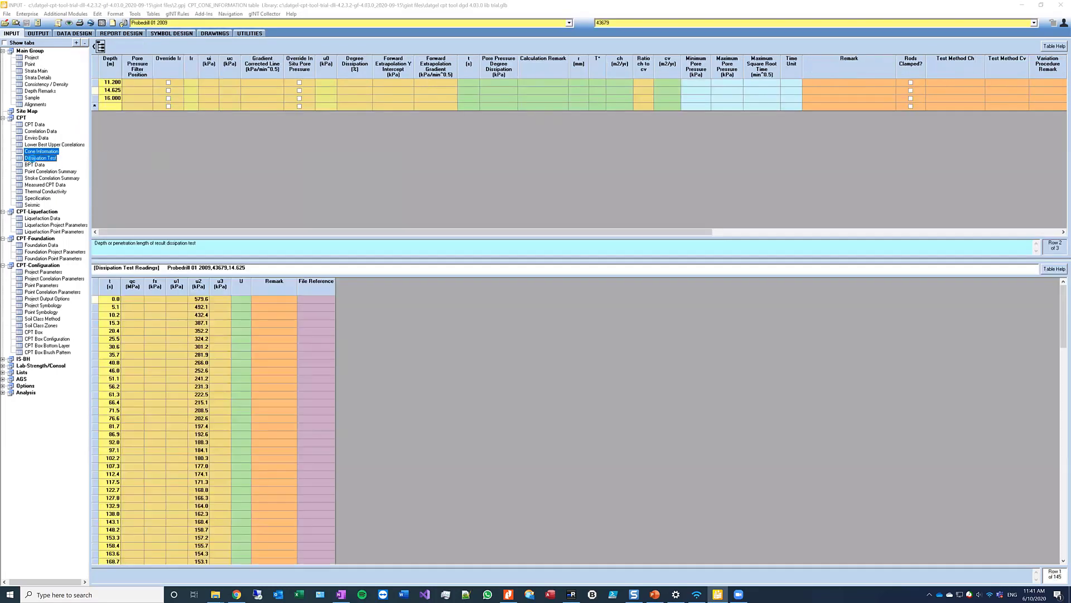
click(111, 91)
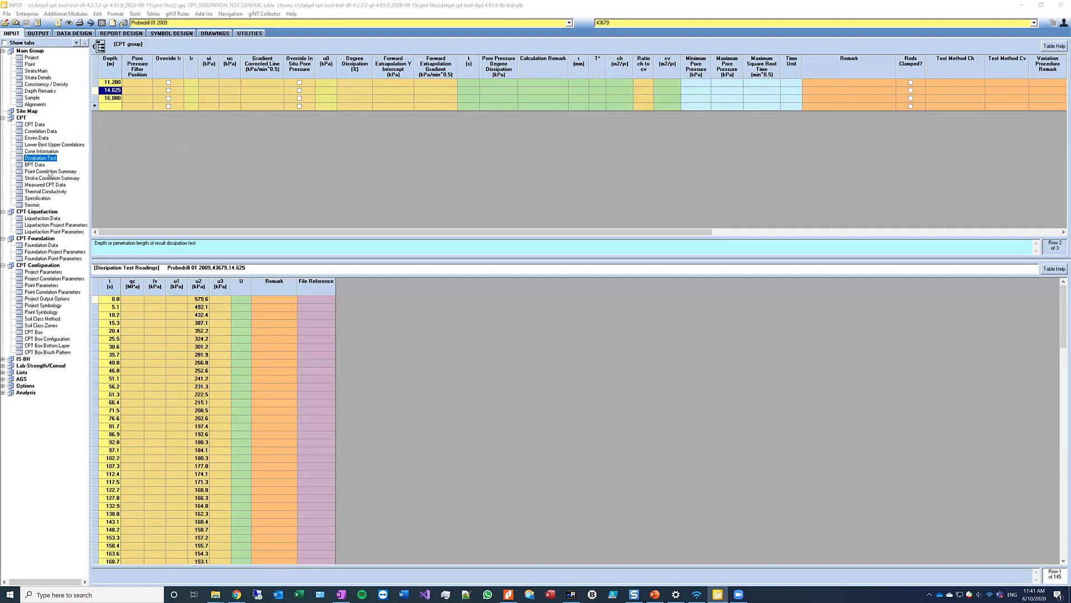
click(35, 165)
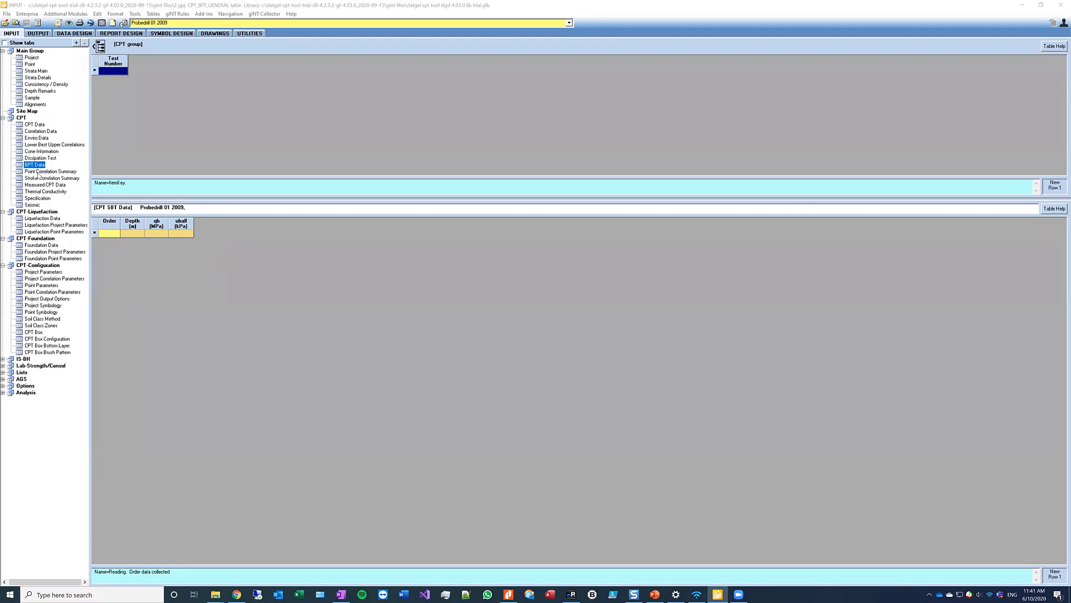
Step: Populate the Point Correlation Summary table by running the Datgel CPT Tool's Correlation Summary for Probedrill 01 2009
click(38, 172)
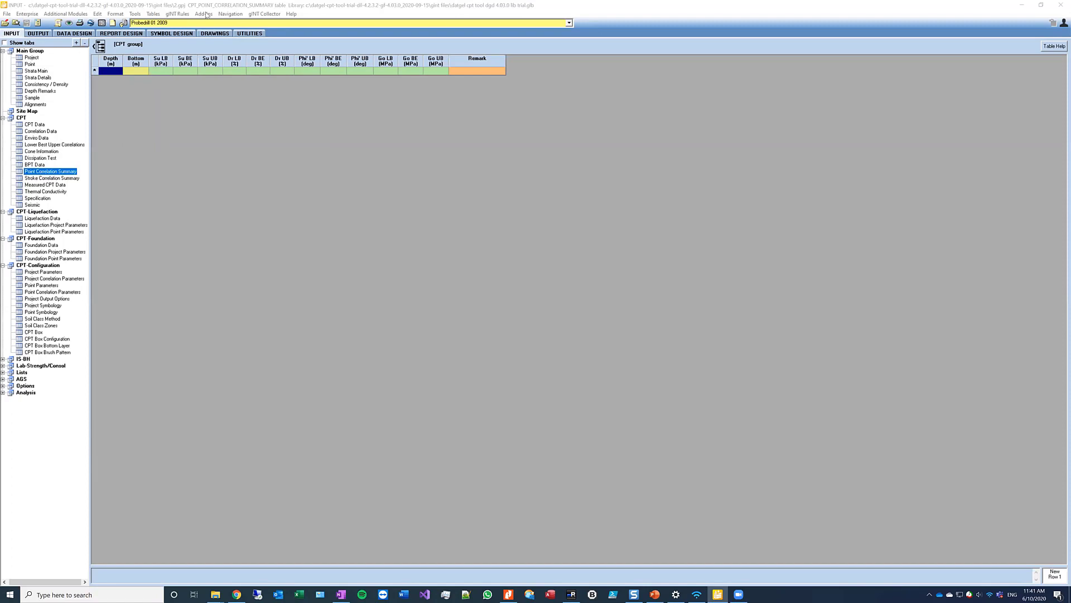
click(231, 14)
mouse_move(203, 14)
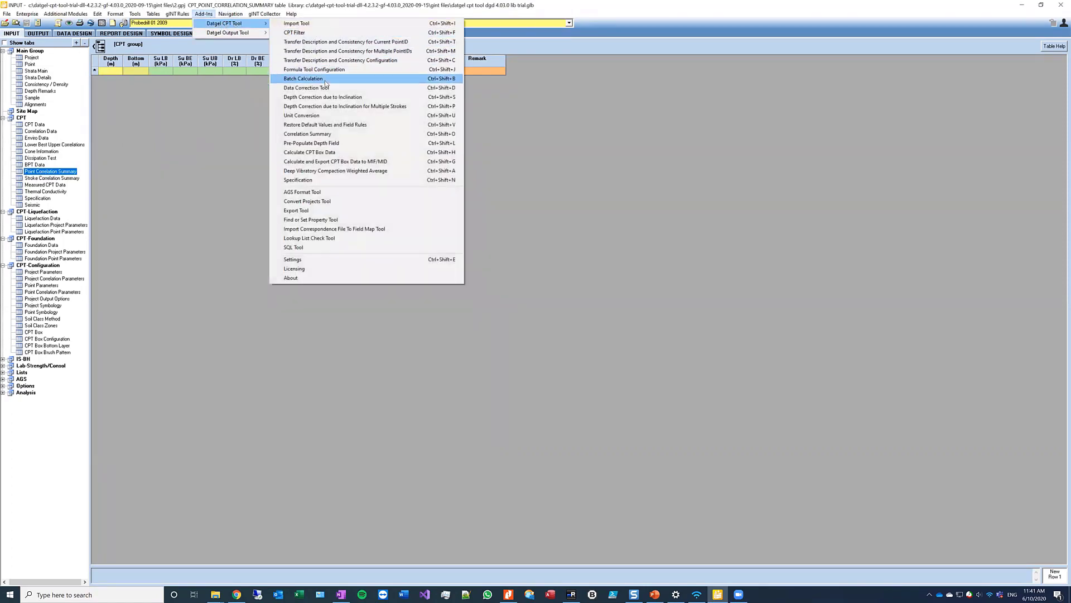
click(326, 134)
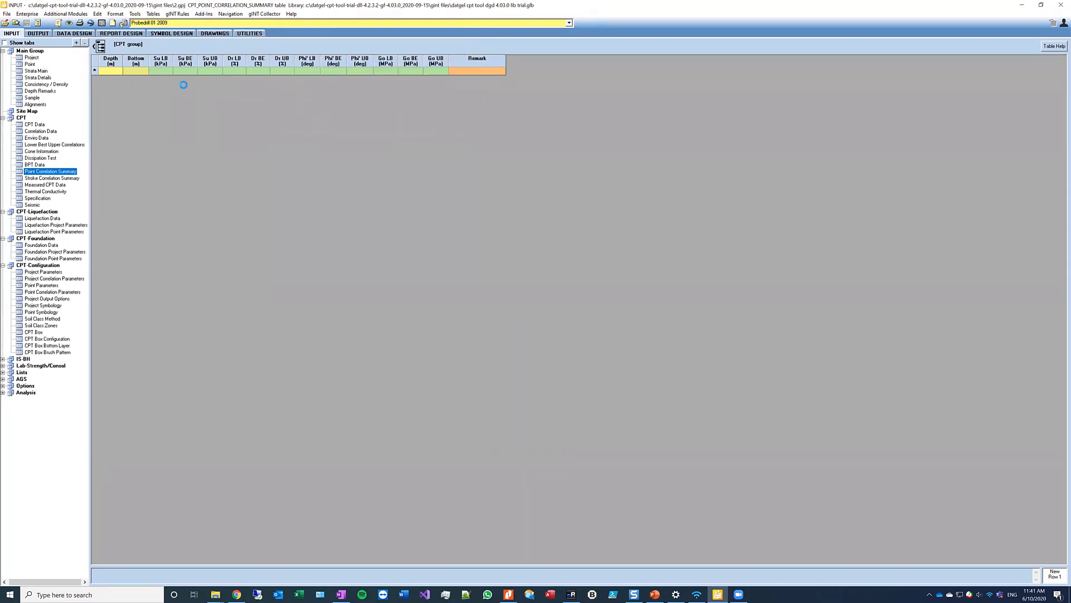
drag(495, 231, 553, 332)
click(562, 388)
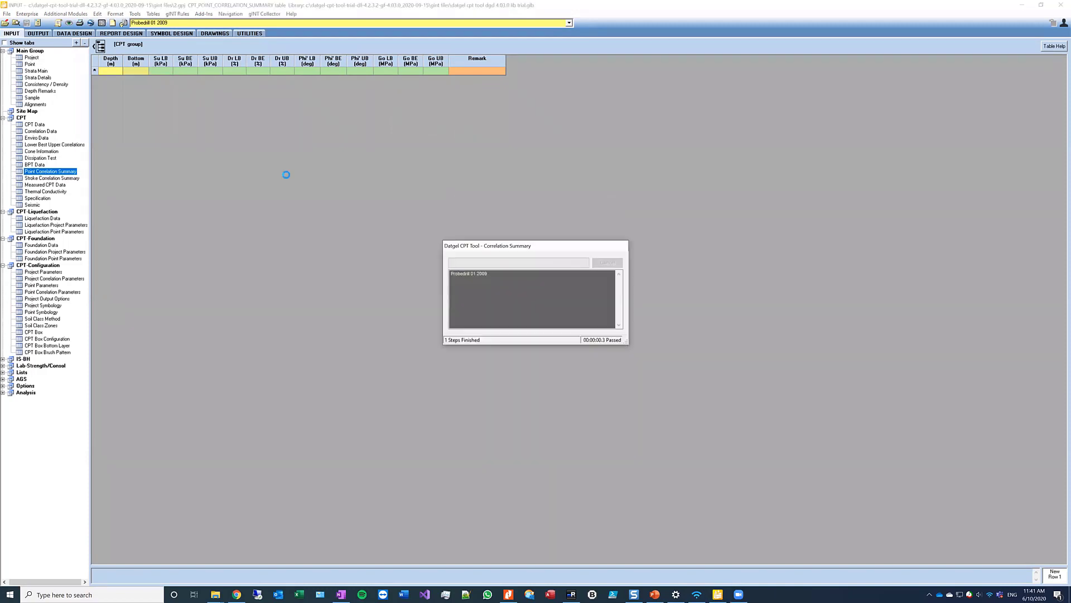
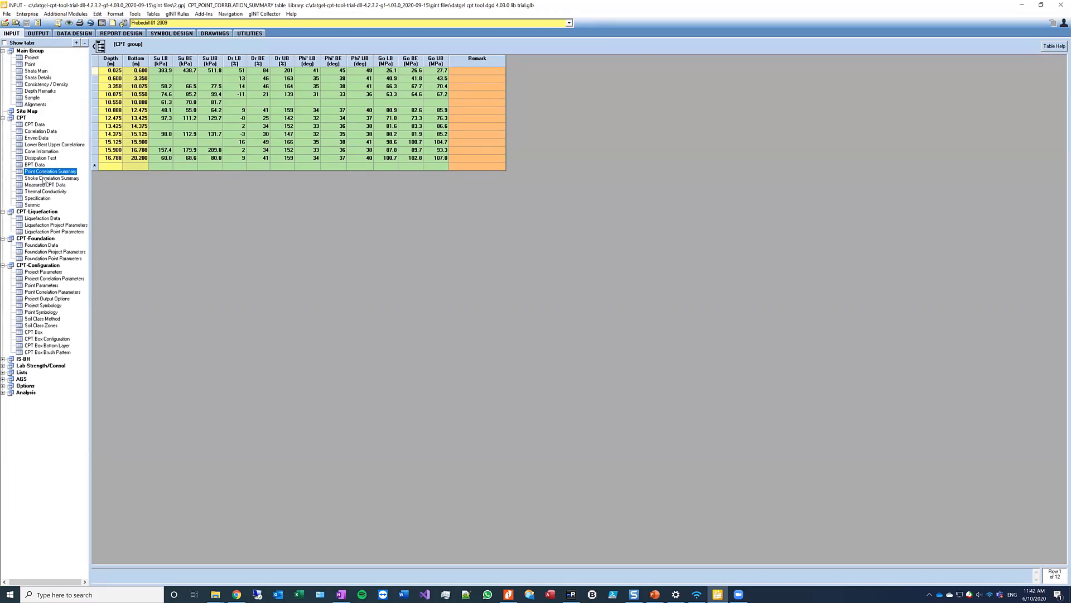
Step: View the Stroke Correlation Summary table and look over the Datgel CPT Tool commands without running one
click(44, 178)
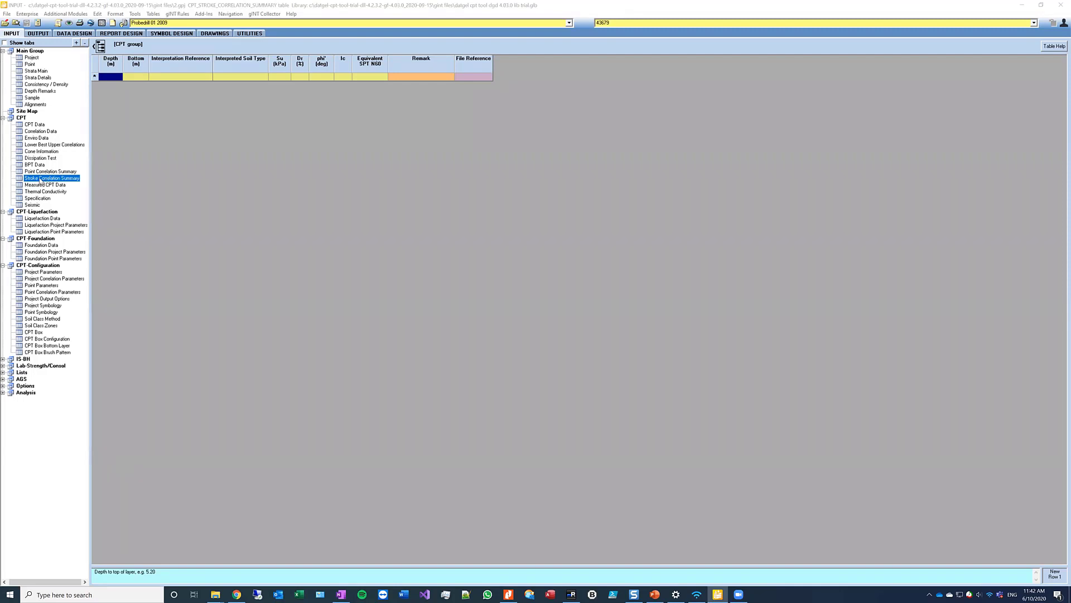
click(204, 13)
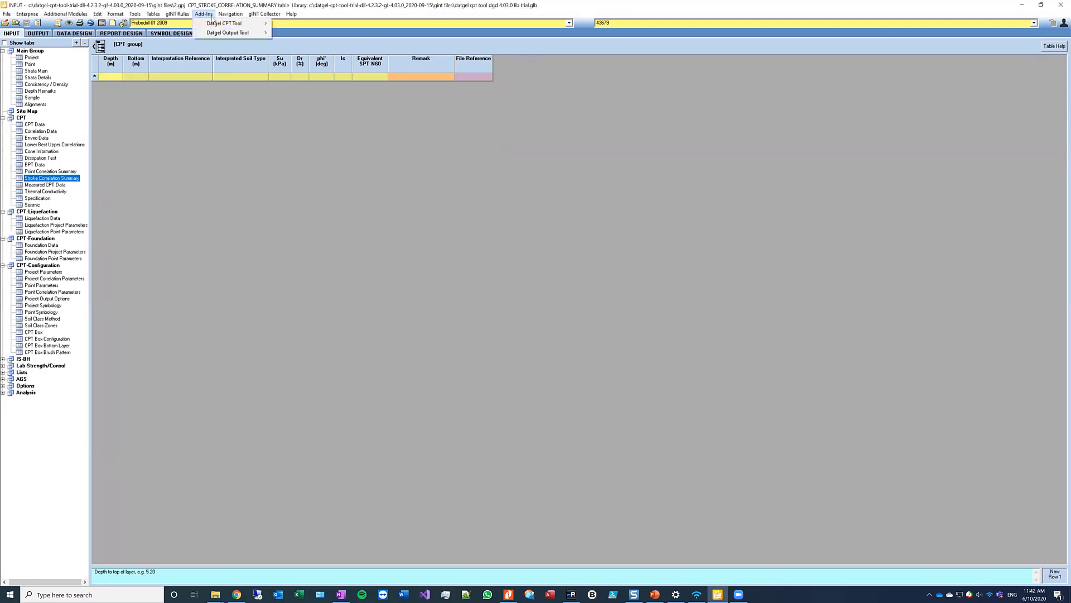
mouse_move(215, 24)
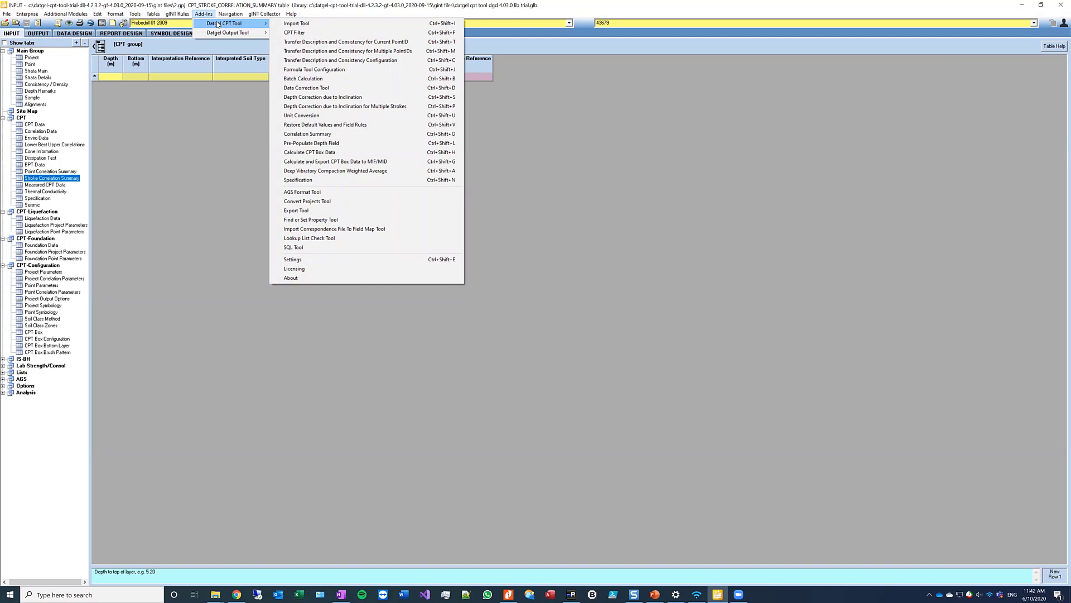
click(116, 77)
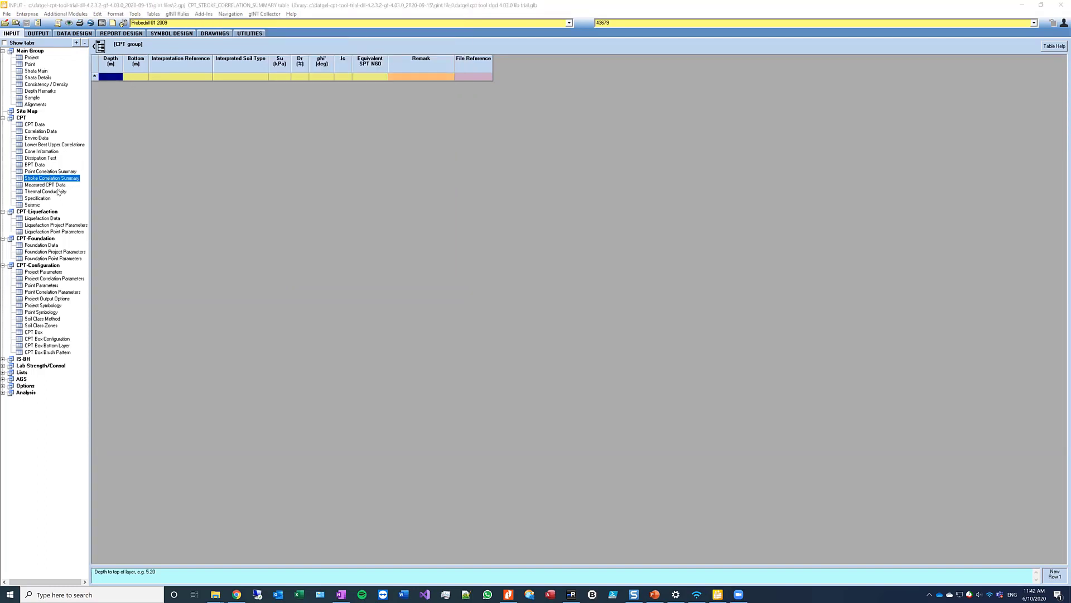
Step: Review the fields of the Measured CPT Data and Thermal Conductivity tables
click(55, 186)
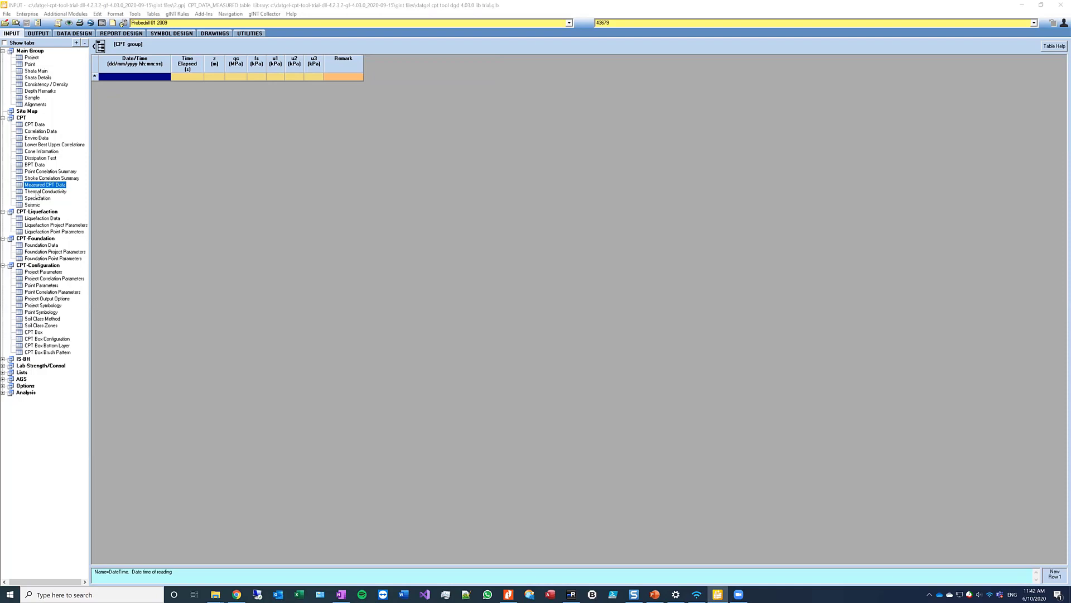
click(37, 193)
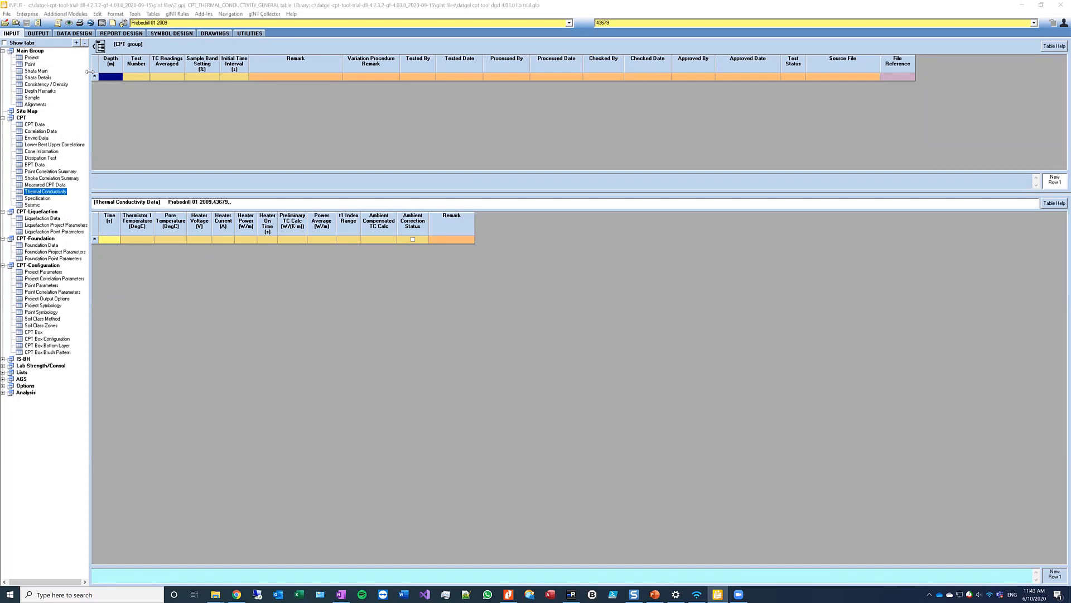
Step: Check the Result field of the Specification table, then view the Seismic table
ctrl+click(40, 198)
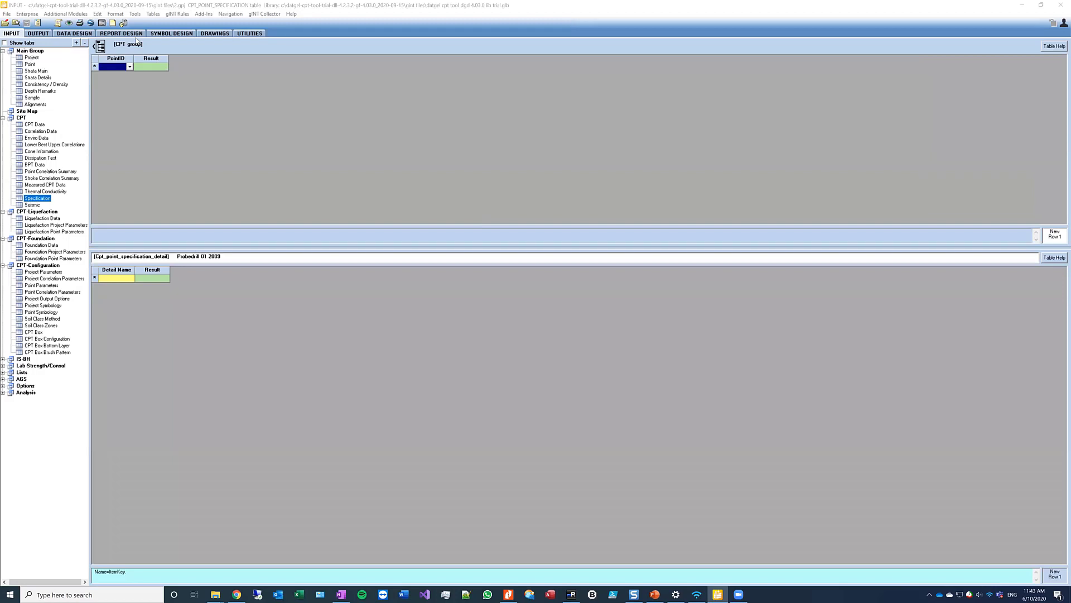
click(148, 68)
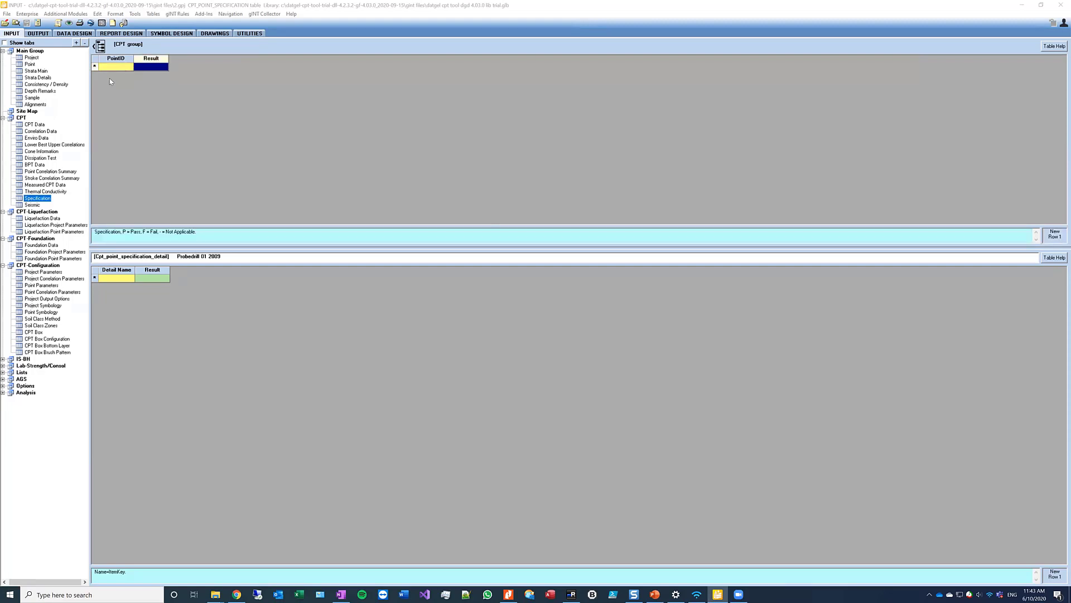
click(33, 204)
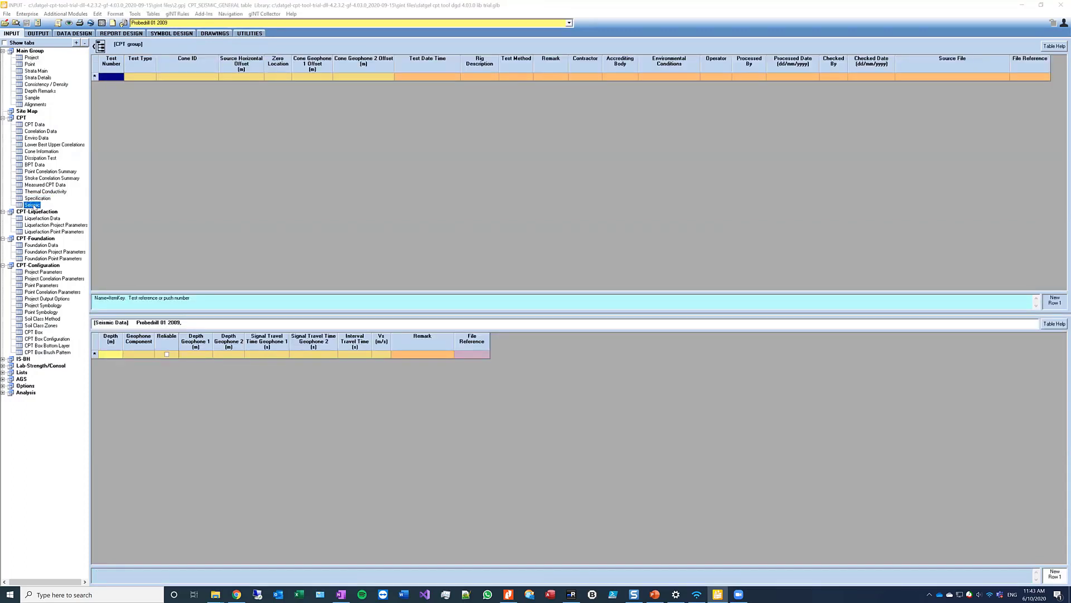
Step: Narrow the Cone Geophone 2 Offset column in the Seismic table so that its heading wraps
click(392, 66)
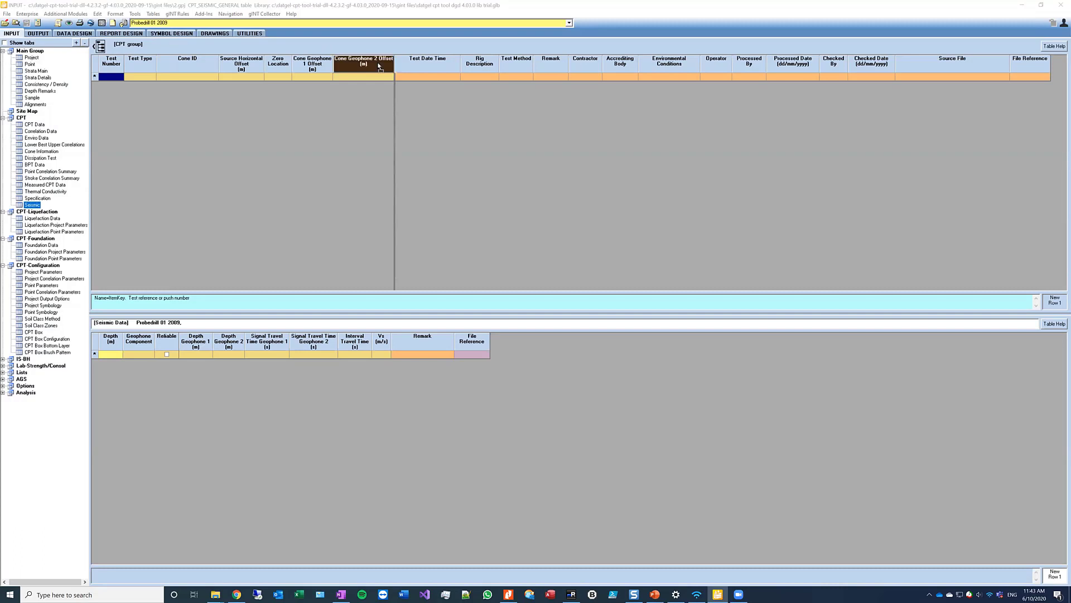
drag(394, 66, 372, 59)
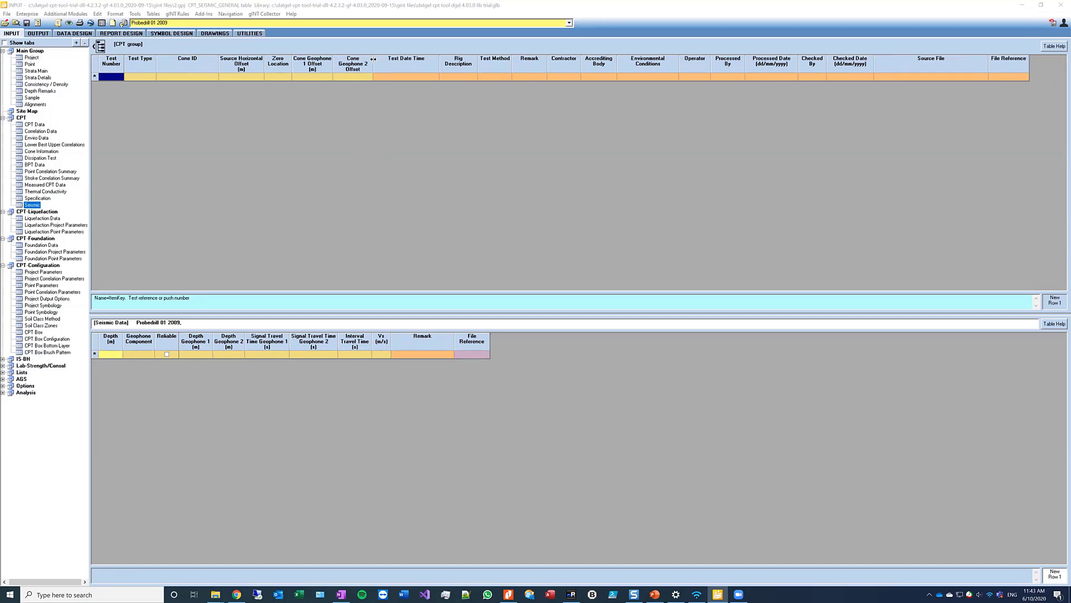
drag(374, 59, 382, 59)
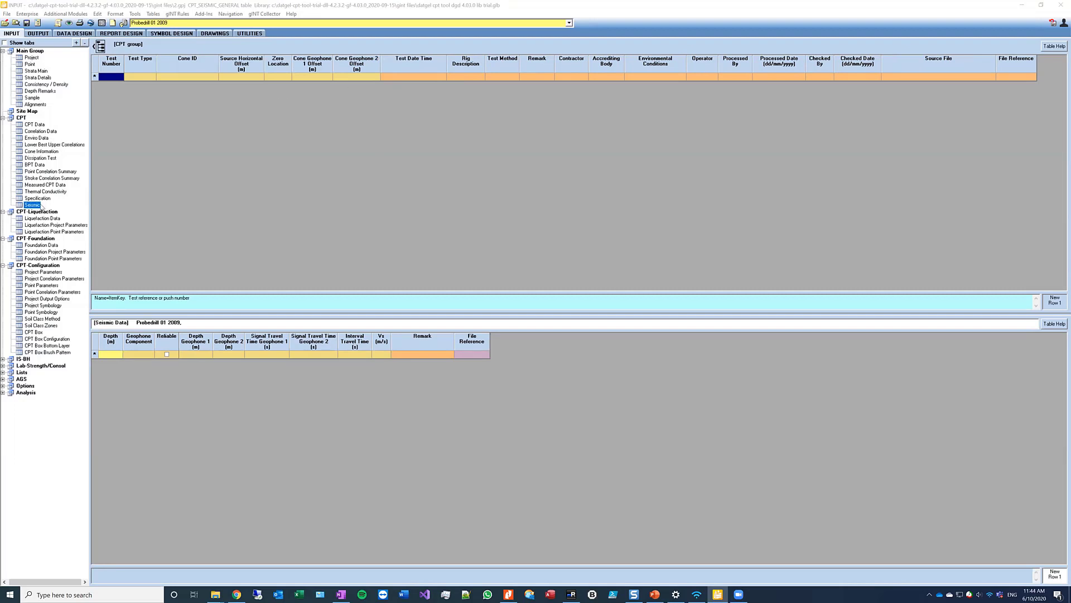
Step: Open the Liquefaction Data table and examine its columns from Ic 1 through the state parameter methods
click(42, 218)
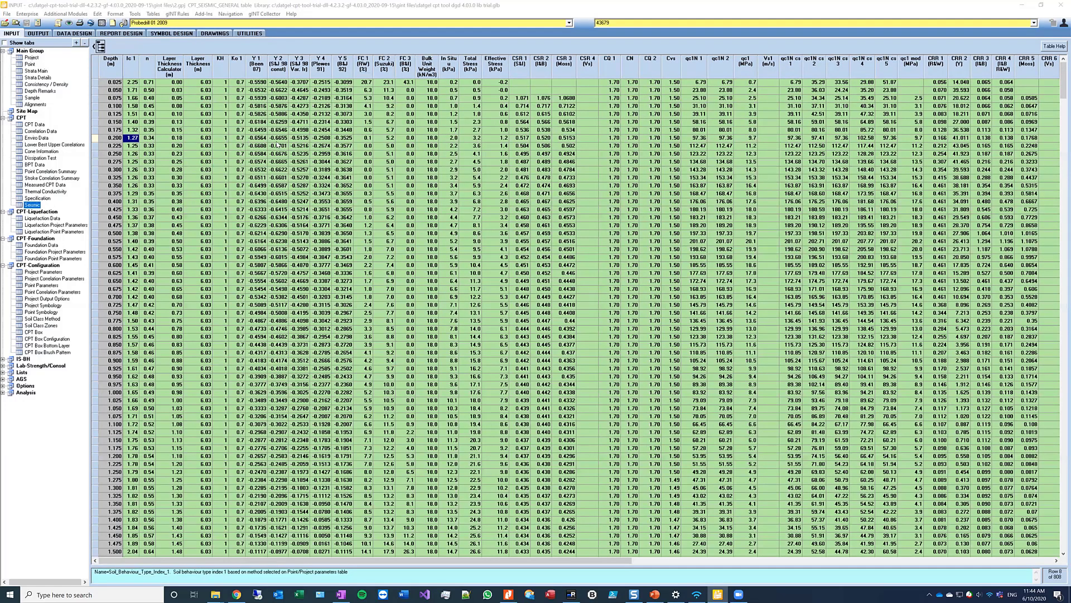
key(Right)
key(Right)
key(Right)
key(Right)
key(Right)
key(Right)
key(Right)
key(Right)
key(Down)
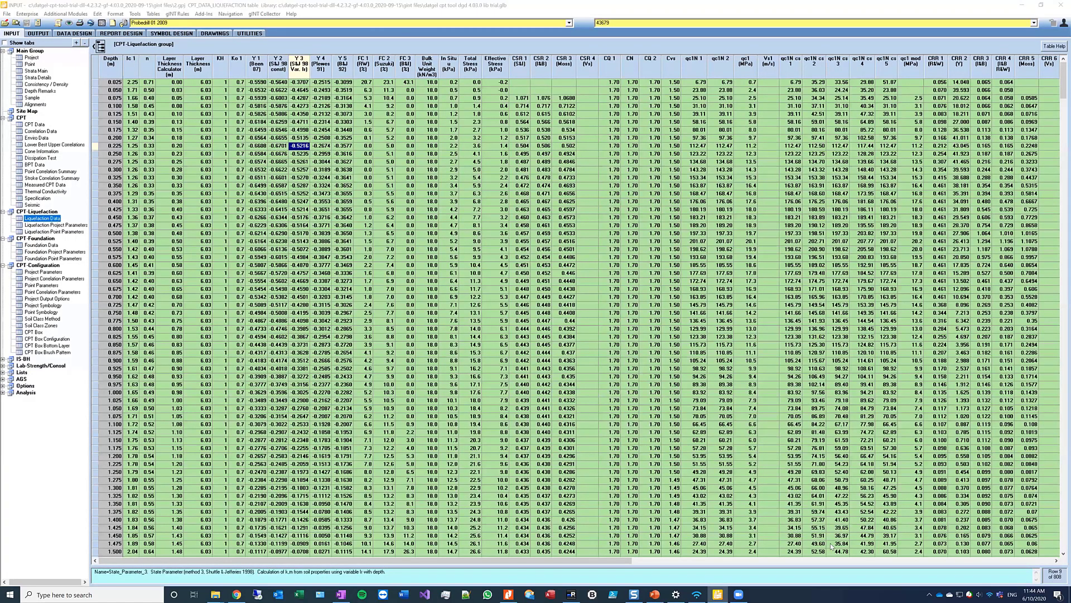
key(Right)
key(Right)
Step: Look over the remaining Liquefaction Data columns through Remark and check the description of the qc1N cs 1 field
click(859, 560)
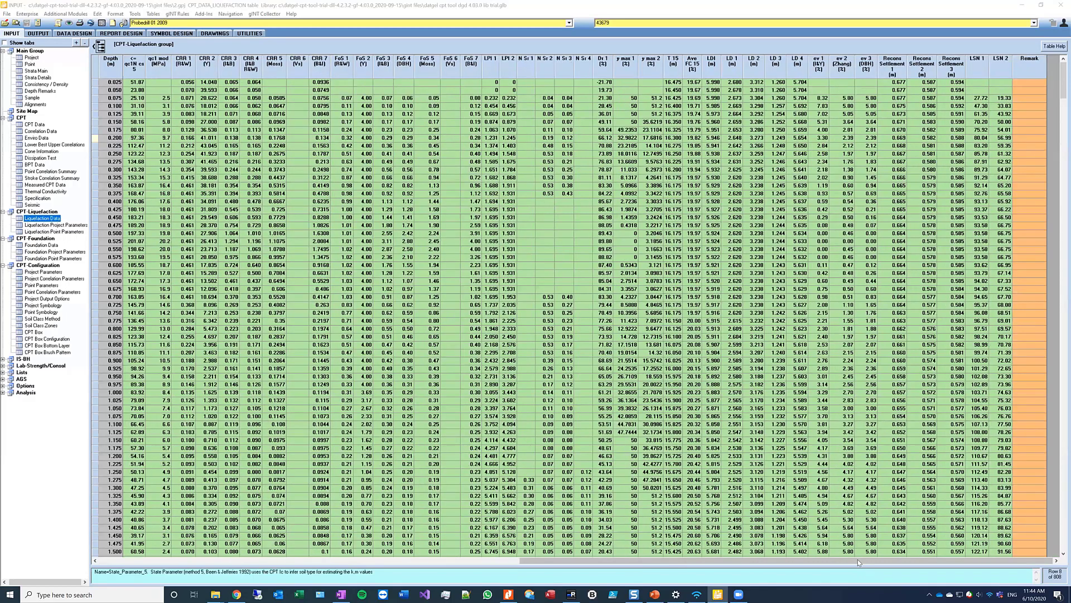
click(452, 560)
click(452, 560)
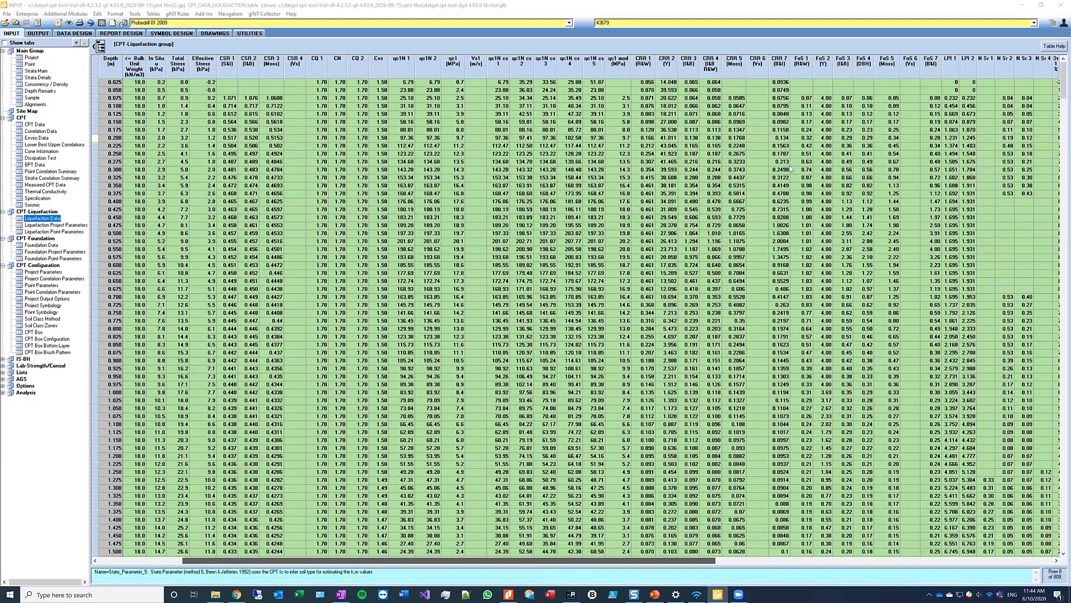
click(811, 160)
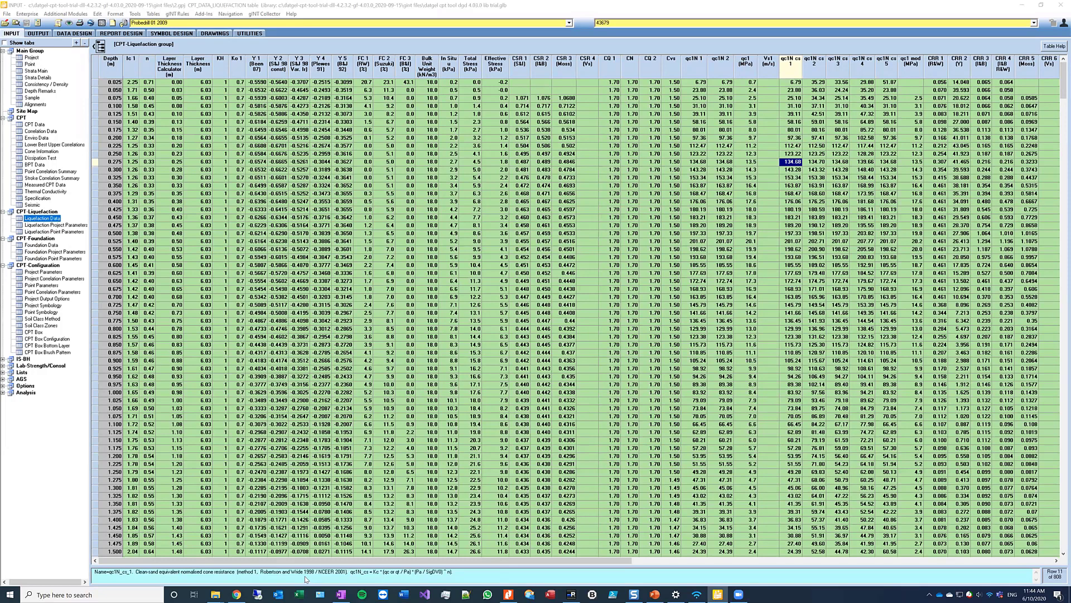
Step: Review the Liquefaction Project Parameters fields, including dilation parameter N, zmax (LPI), Minimum Layer Thickness and earthquake magnitude M
click(53, 226)
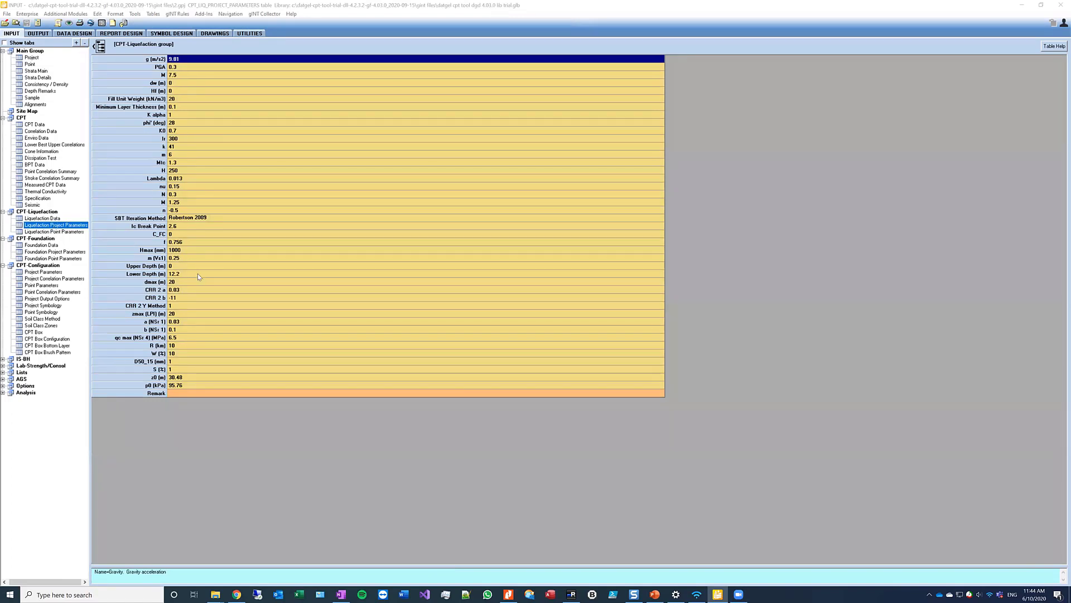
click(180, 194)
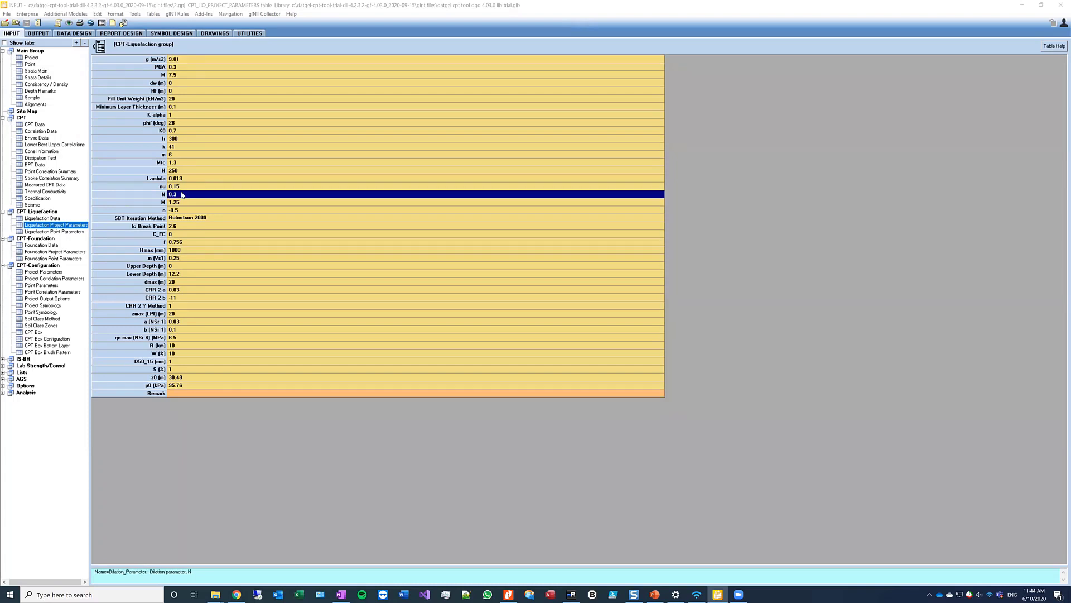
click(196, 314)
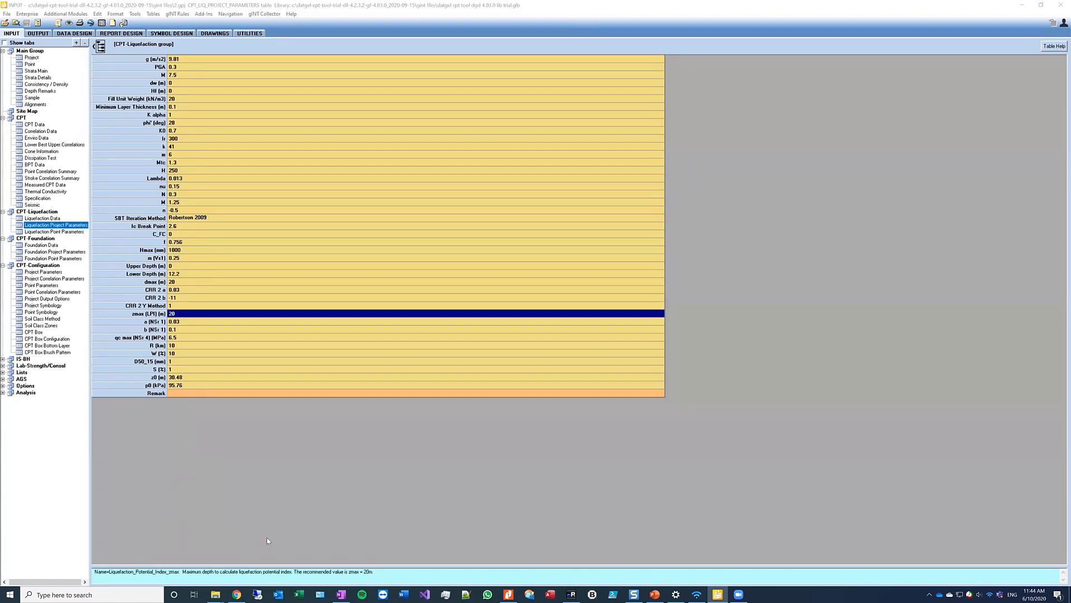
click(189, 240)
click(185, 163)
click(192, 107)
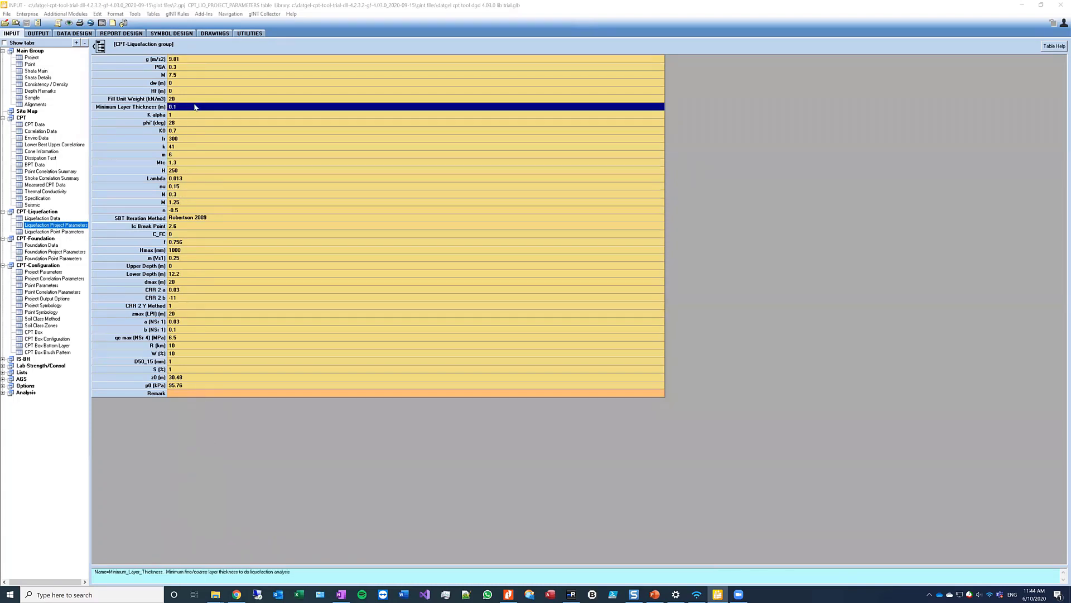
click(196, 90)
click(189, 75)
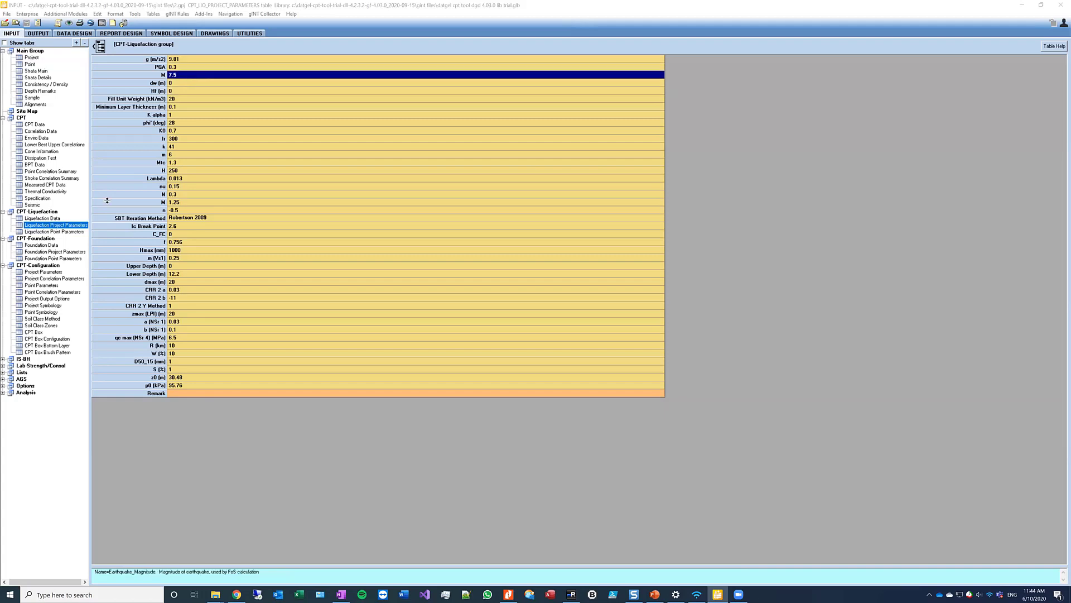
Step: Compare the Liquefaction Point Parameters table with the Liquefaction Project Parameters table
click(57, 231)
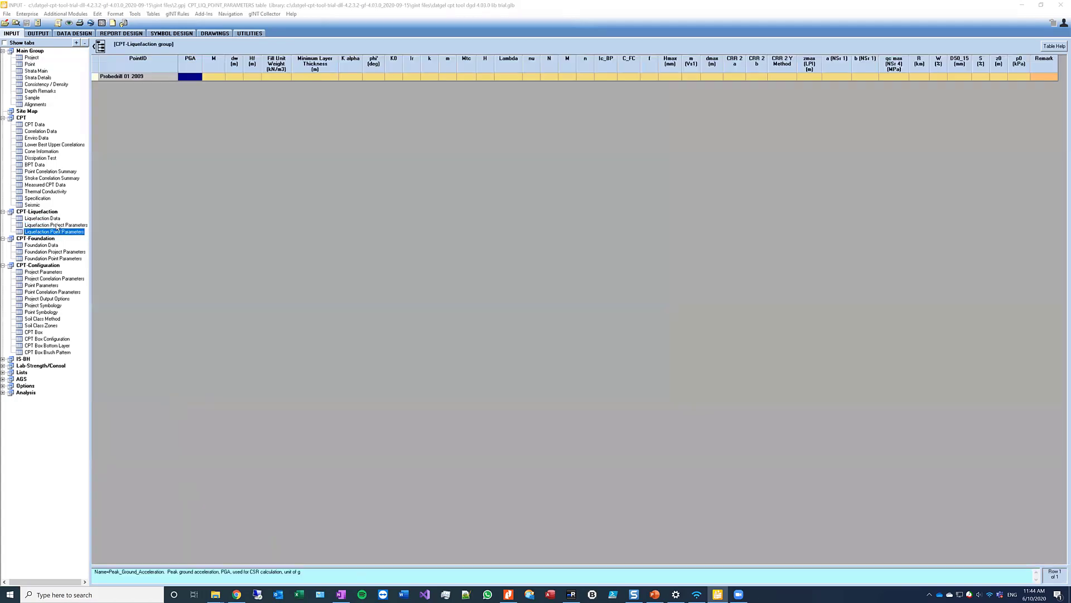
click(56, 224)
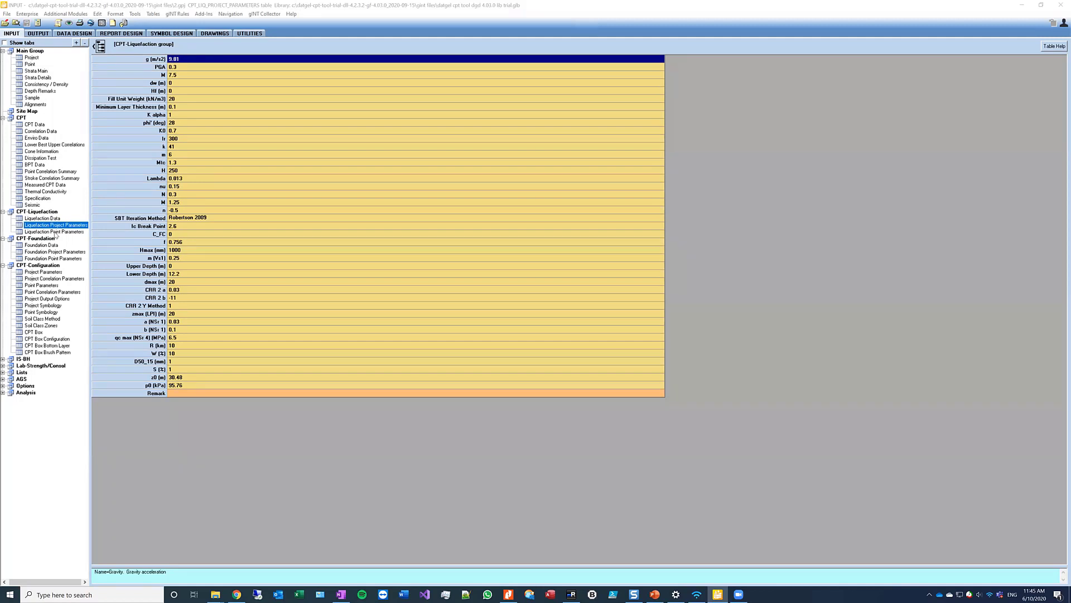
click(56, 231)
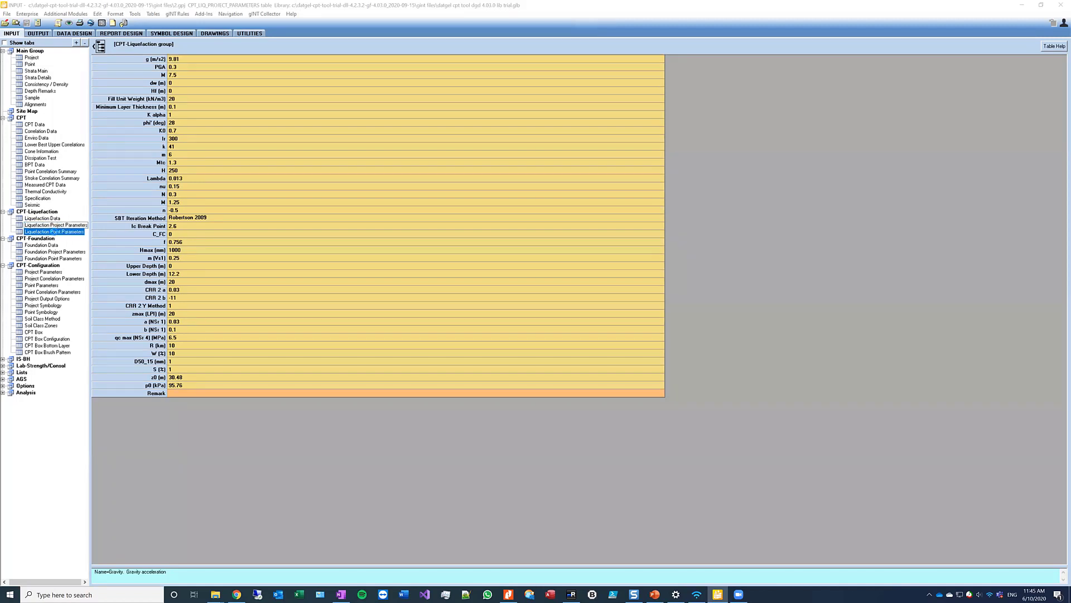
Step: Review the Foundation Data table's fields for pile axial capacity, end bearing, shallow footing settlement and Alpha
click(40, 246)
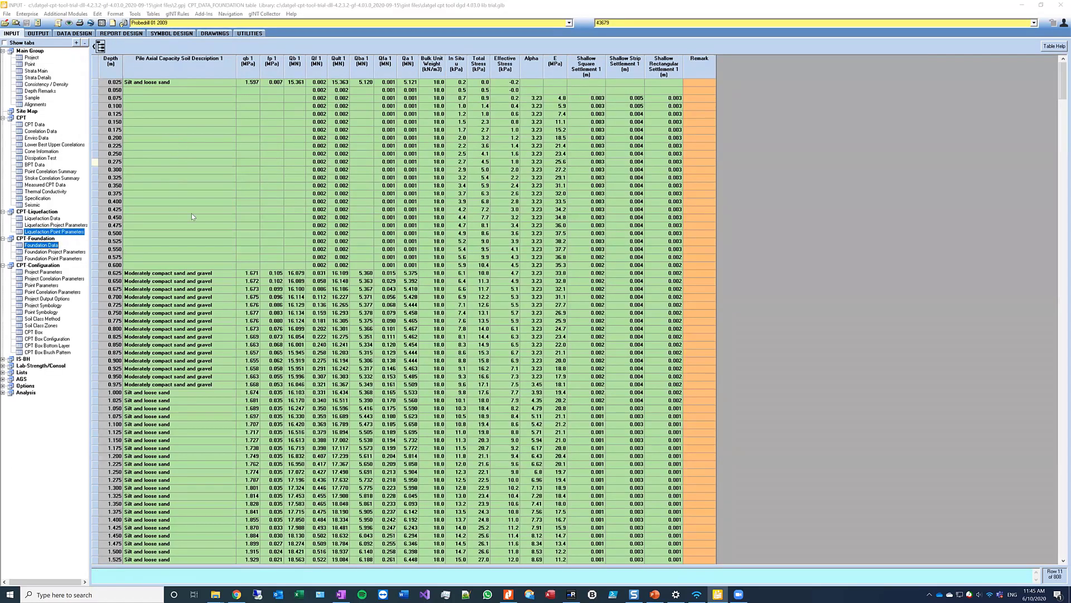
click(181, 277)
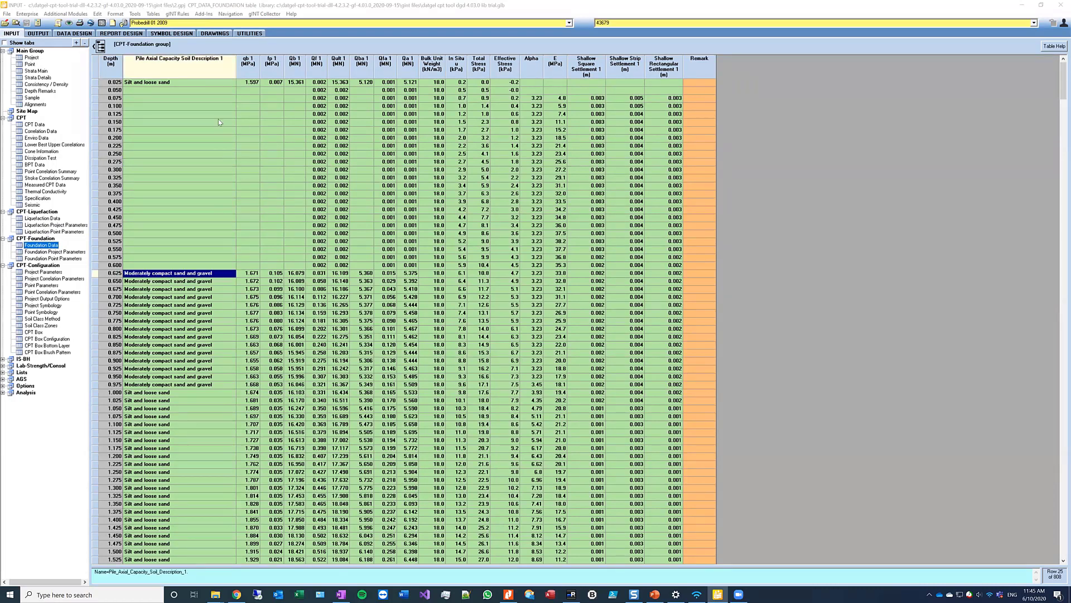
click(300, 145)
click(248, 139)
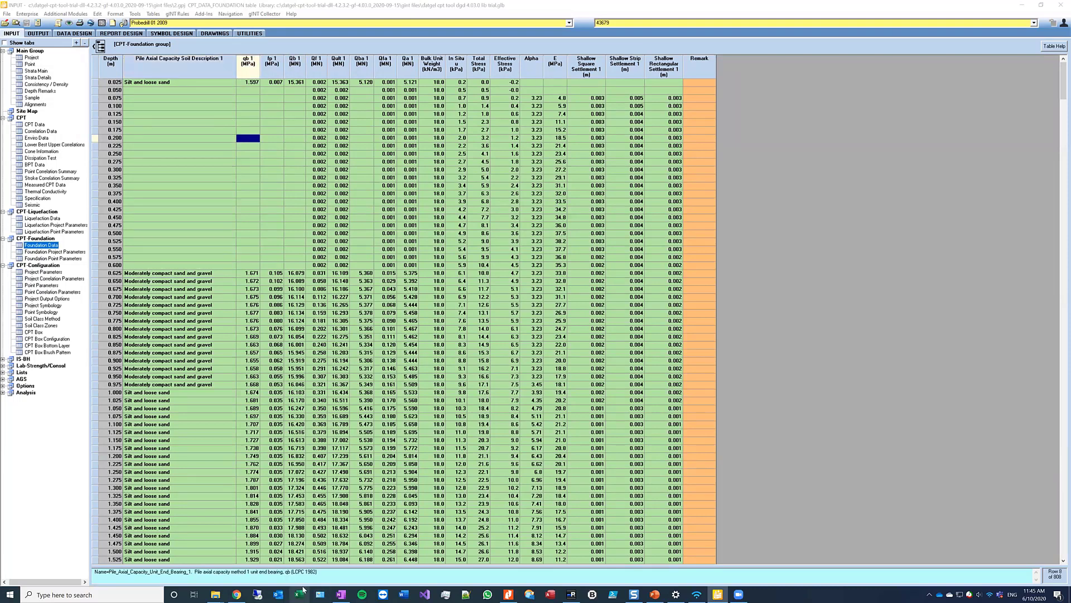
click(596, 147)
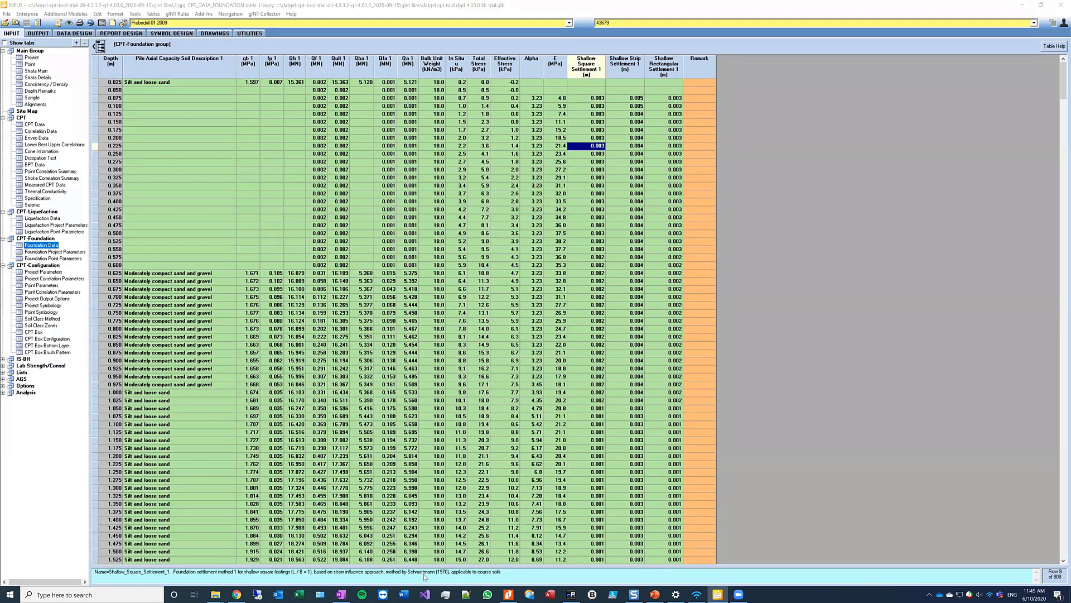
click(638, 179)
click(671, 179)
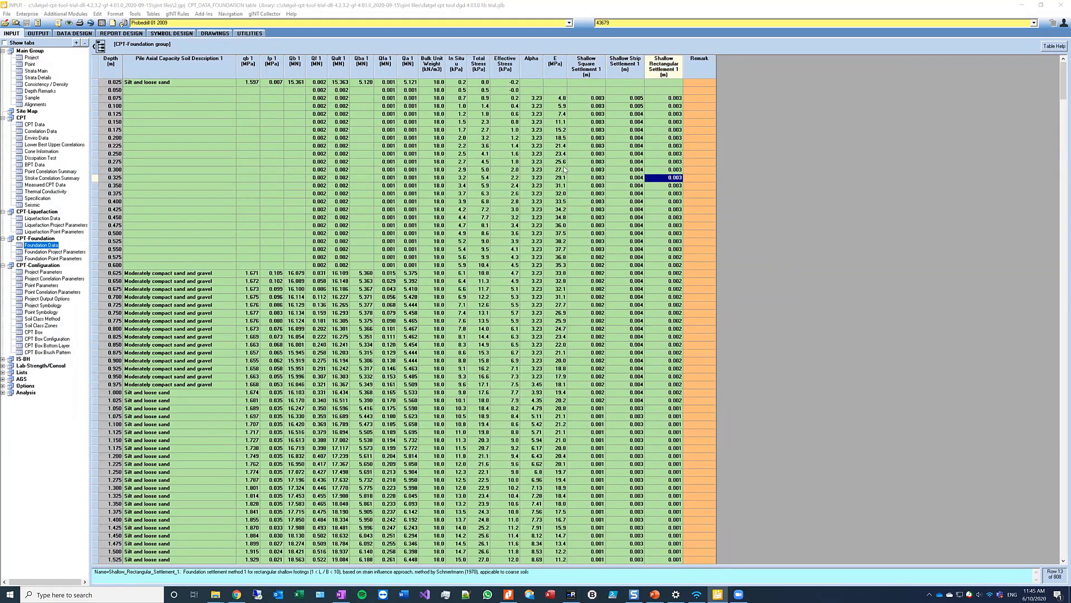
click(531, 170)
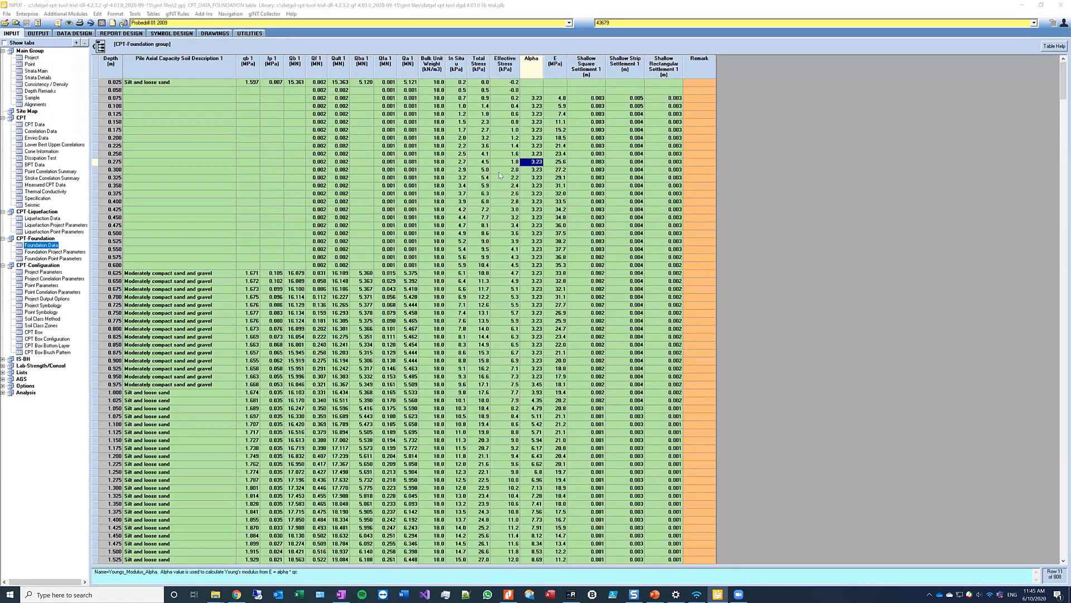
click(505, 170)
Step: Compare the Foundation Project Parameters and Foundation Point Parameters tables, and check the point-level FoS (Qb) field
click(50, 252)
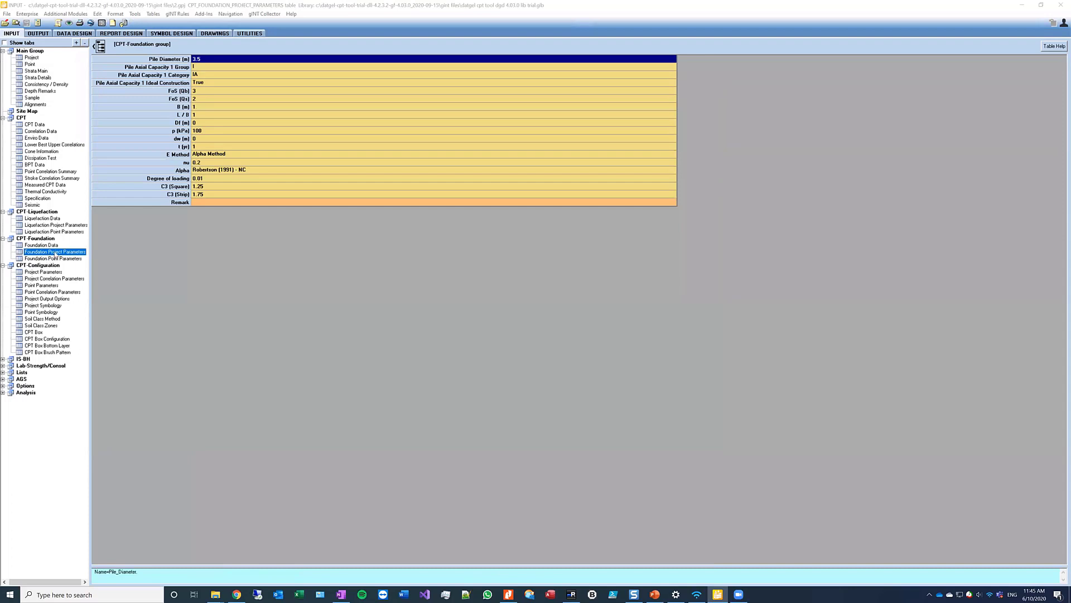
click(59, 259)
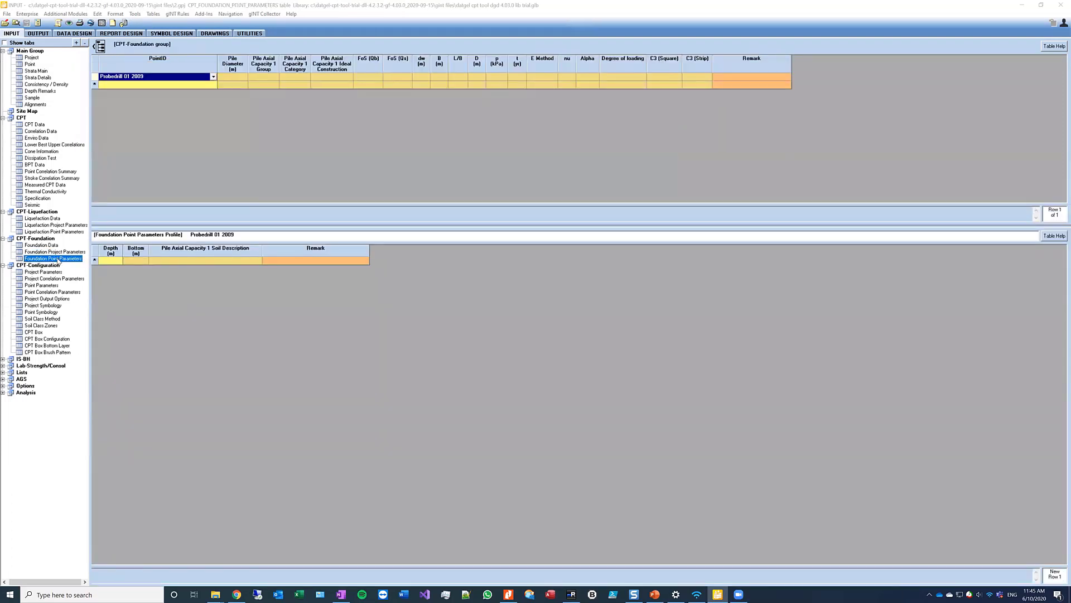
click(56, 253)
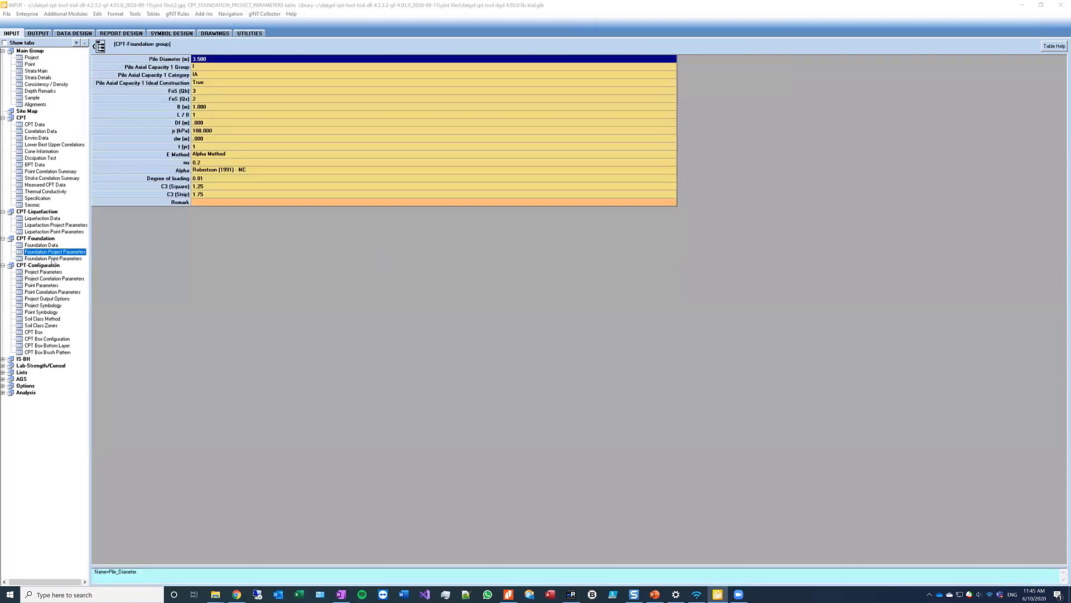
click(54, 259)
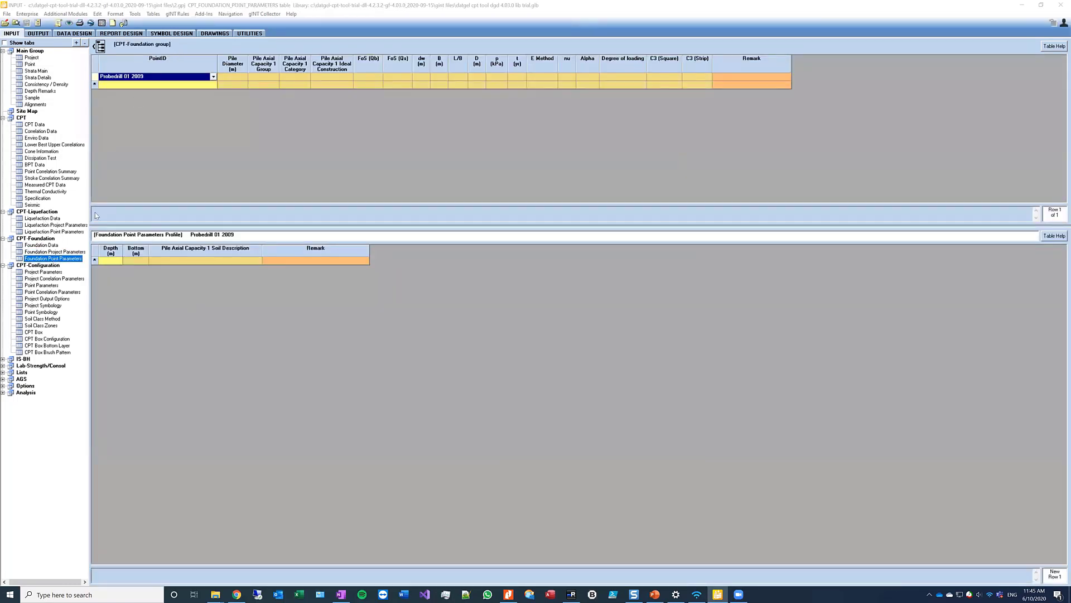
click(370, 75)
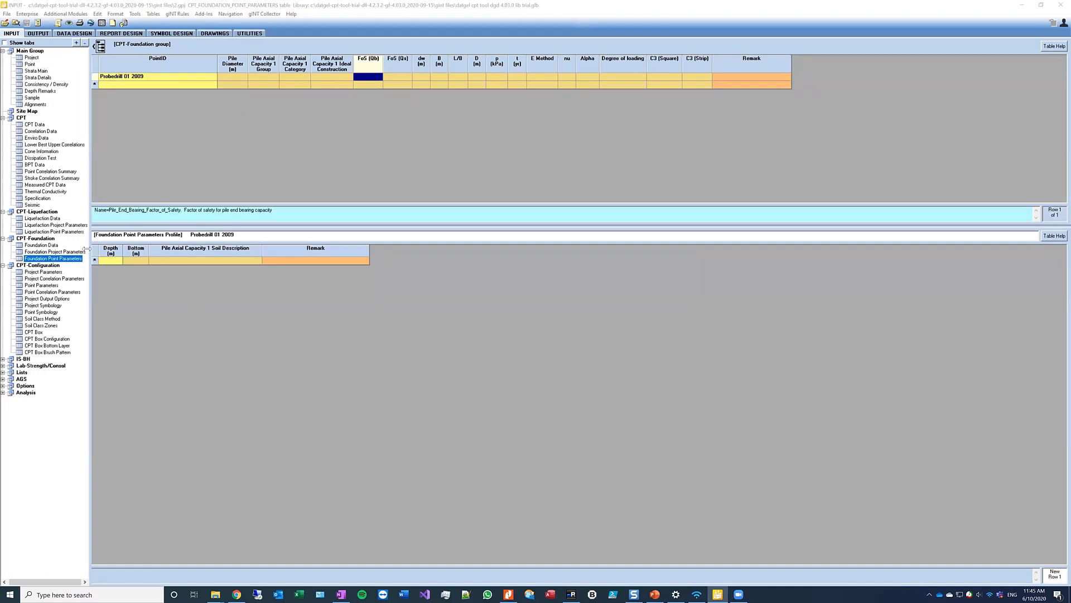
Step: Open the CPT-Configuration Project Parameters table and review its fields from Groundwater Depth to Calc Qt Fr based on qc
click(43, 272)
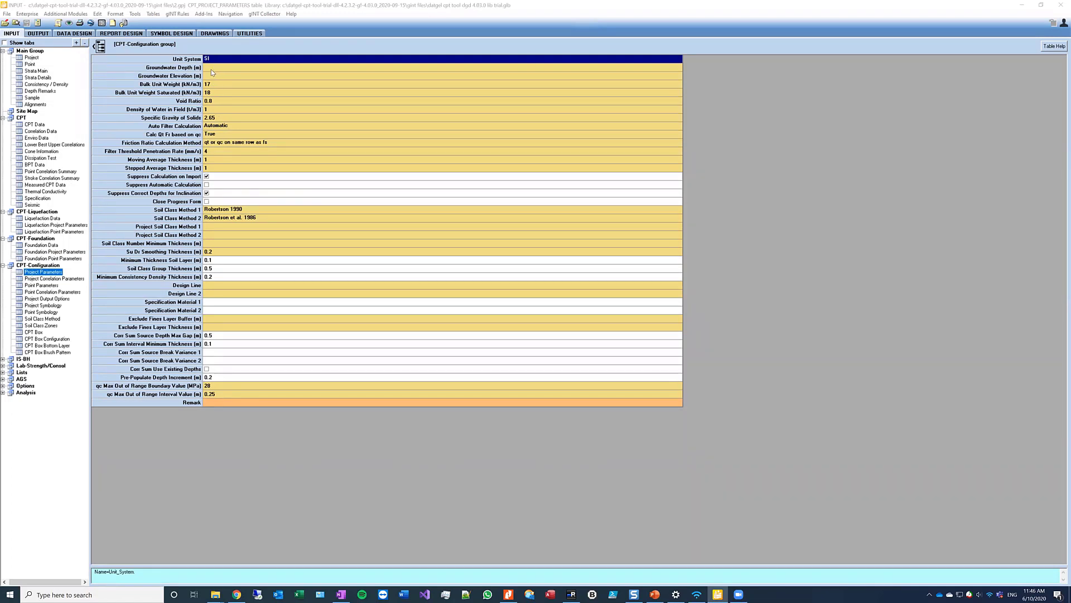
drag(211, 70, 211, 71)
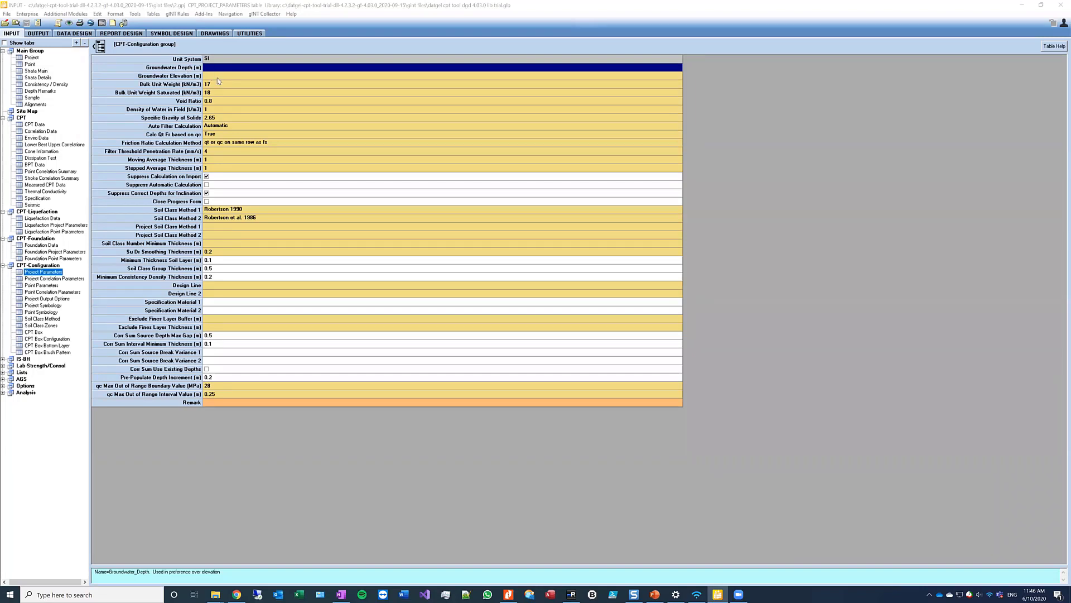
click(210, 78)
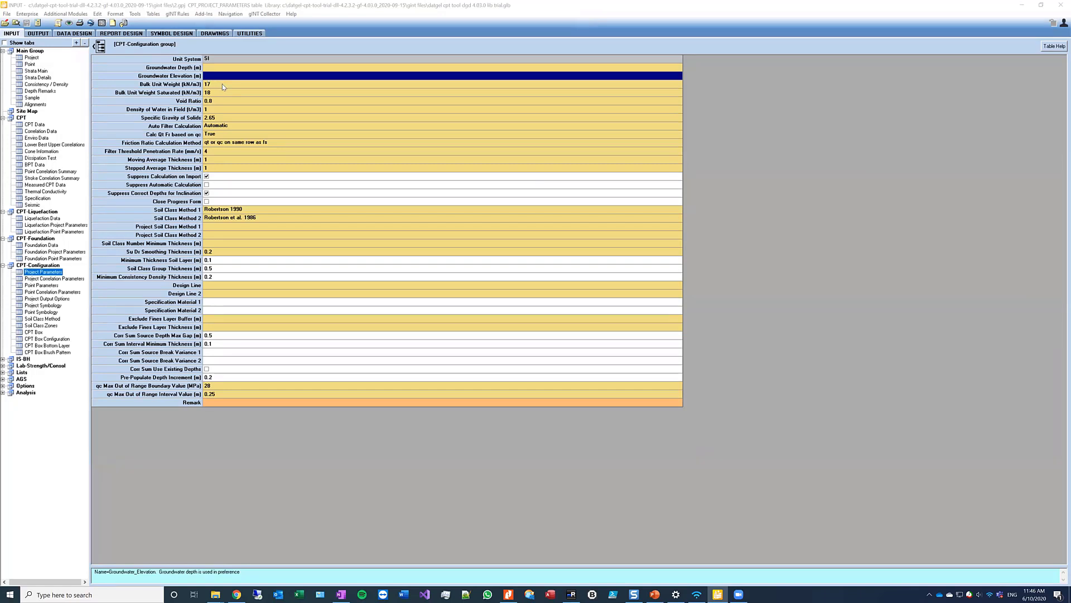
click(221, 82)
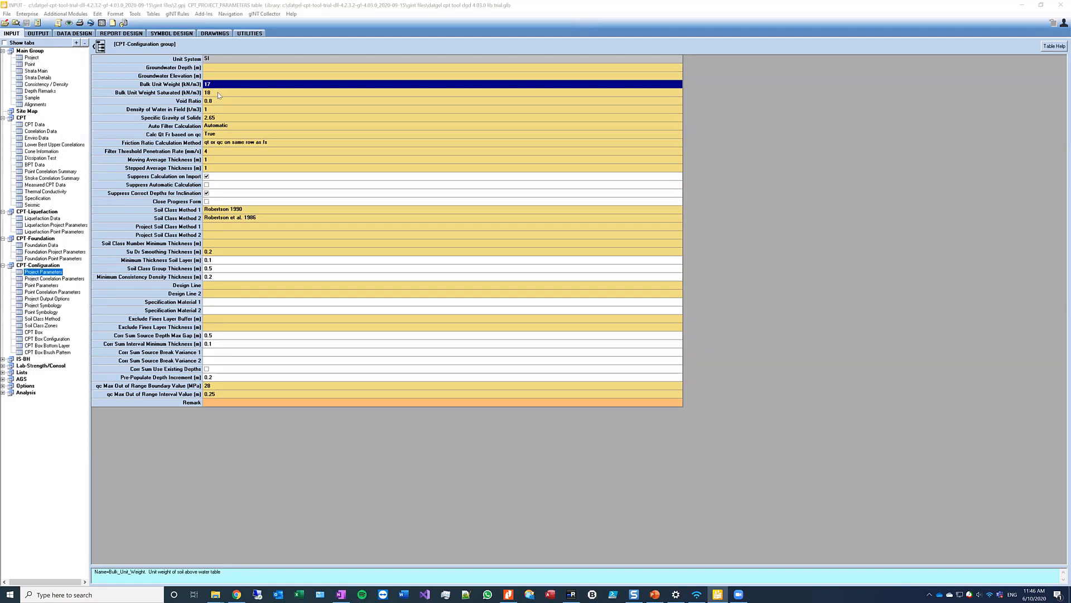
click(218, 94)
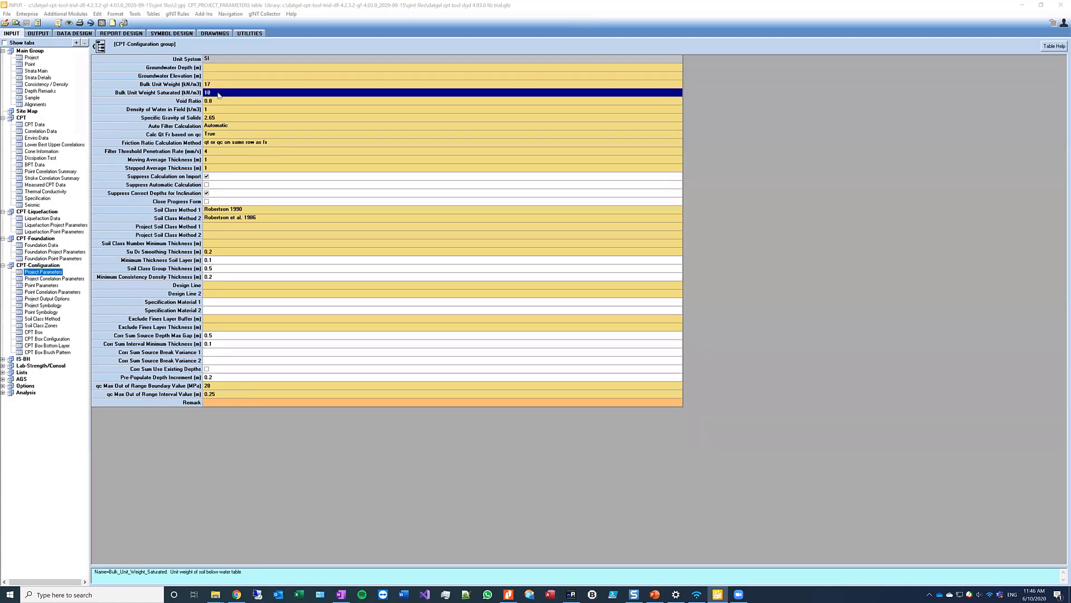
click(216, 109)
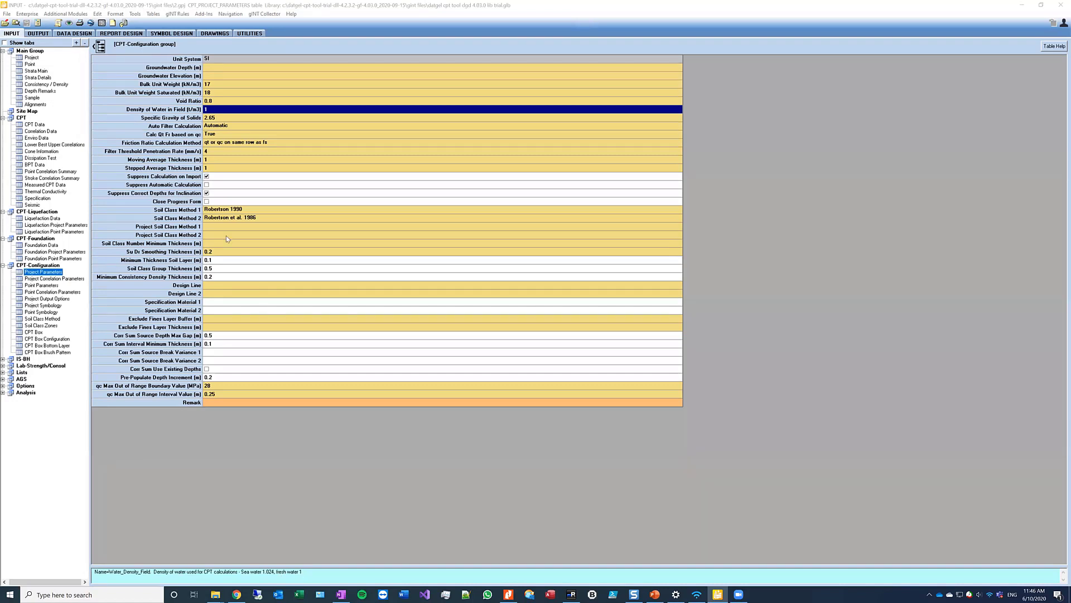
click(225, 119)
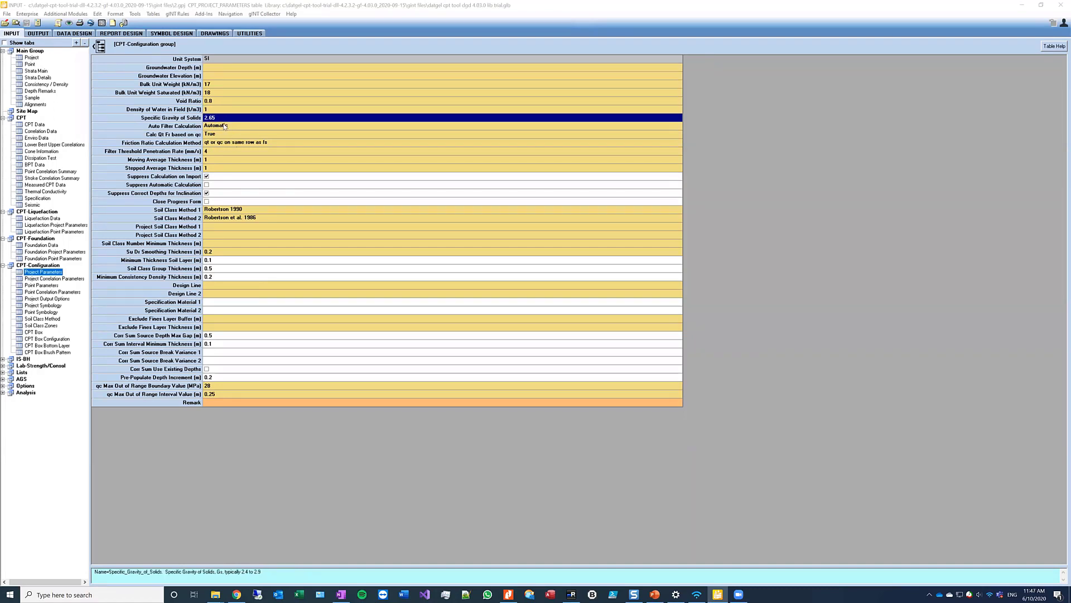
click(221, 135)
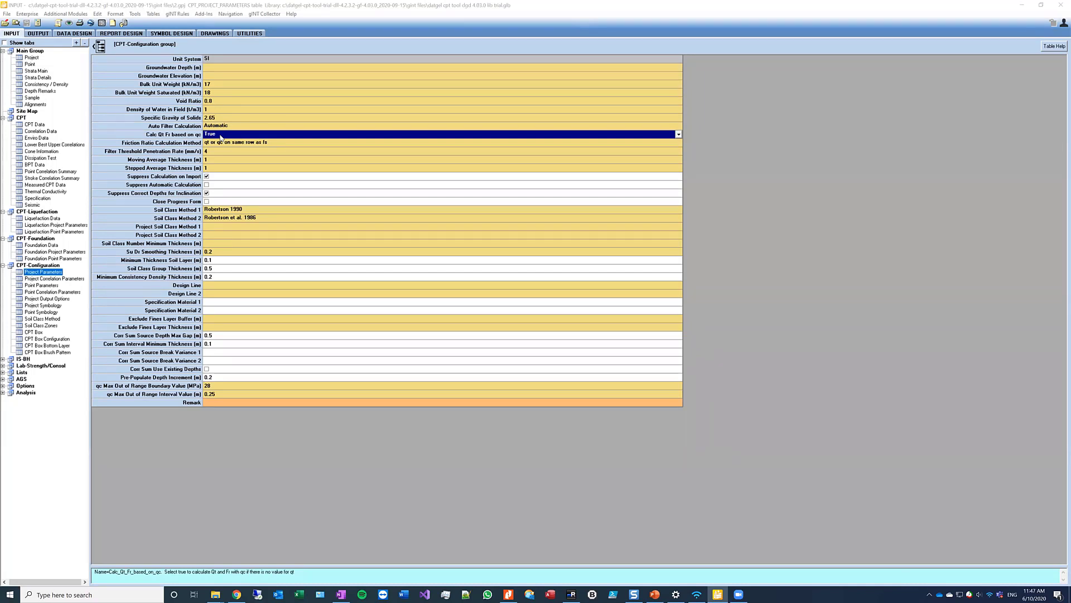
Step: Review the Friction Ratio Calculation Method options and check the Filter Threshold Penetration Rate field
click(220, 144)
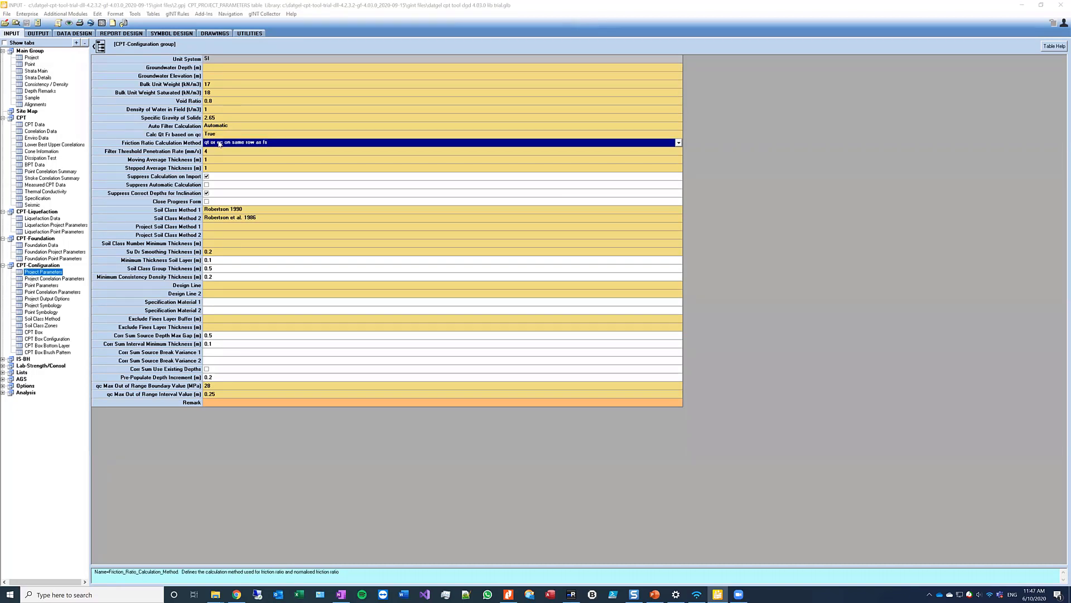
click(219, 143)
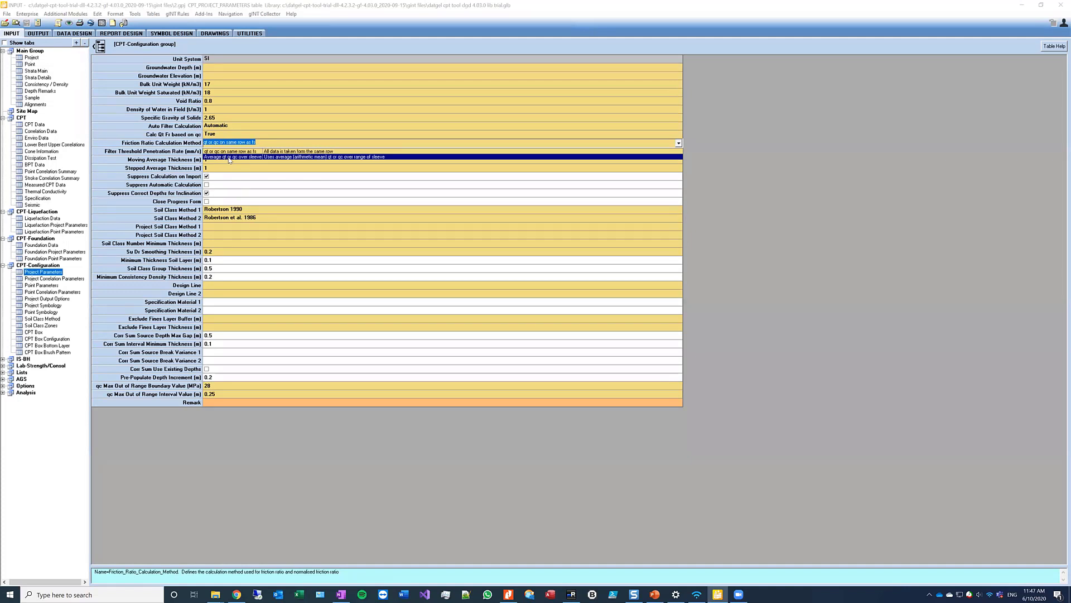
click(229, 160)
click(221, 153)
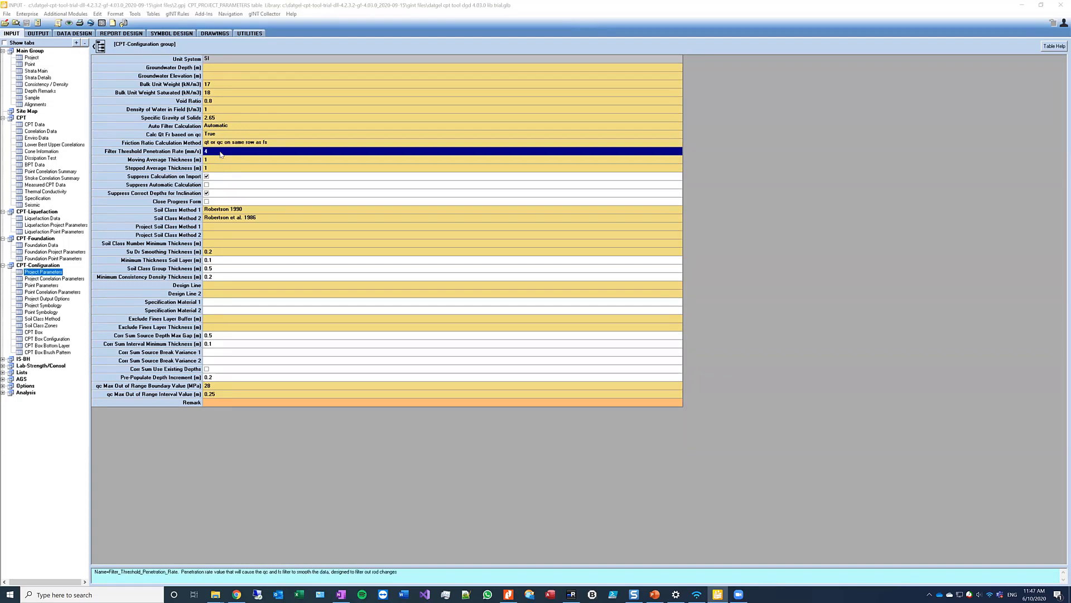
Step: Enable Suppress Automatic Calculation in the CPT-Configuration Project Parameters table and save the change
click(223, 186)
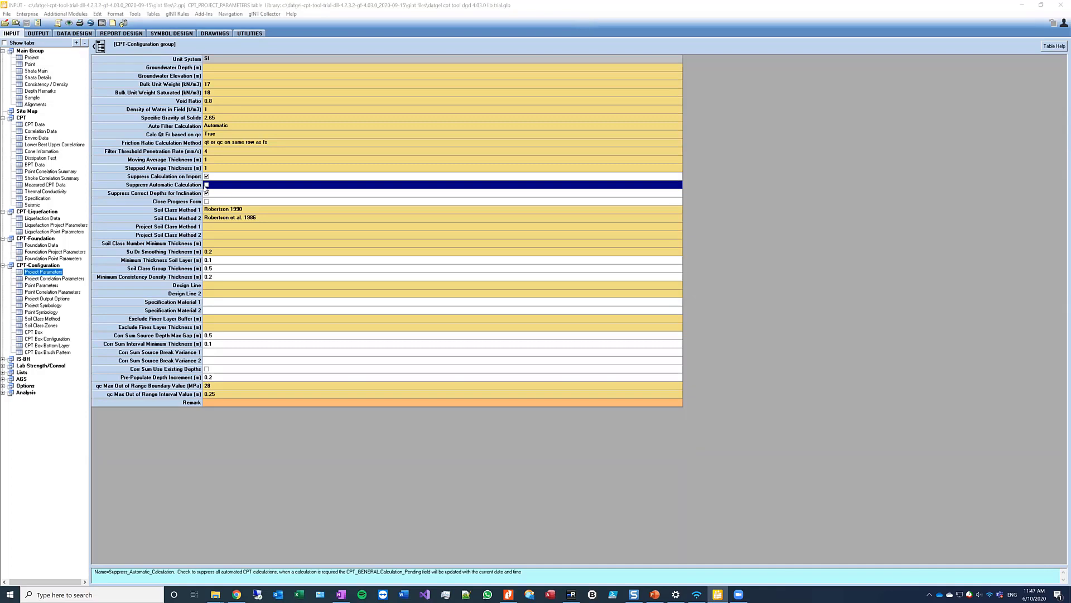
click(206, 184)
click(228, 195)
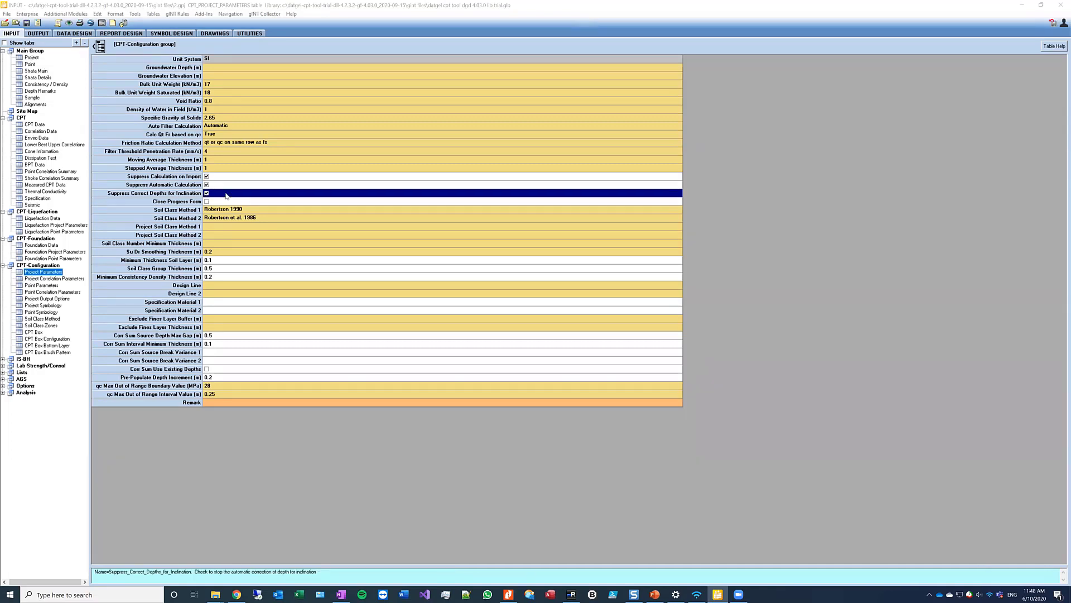
click(27, 22)
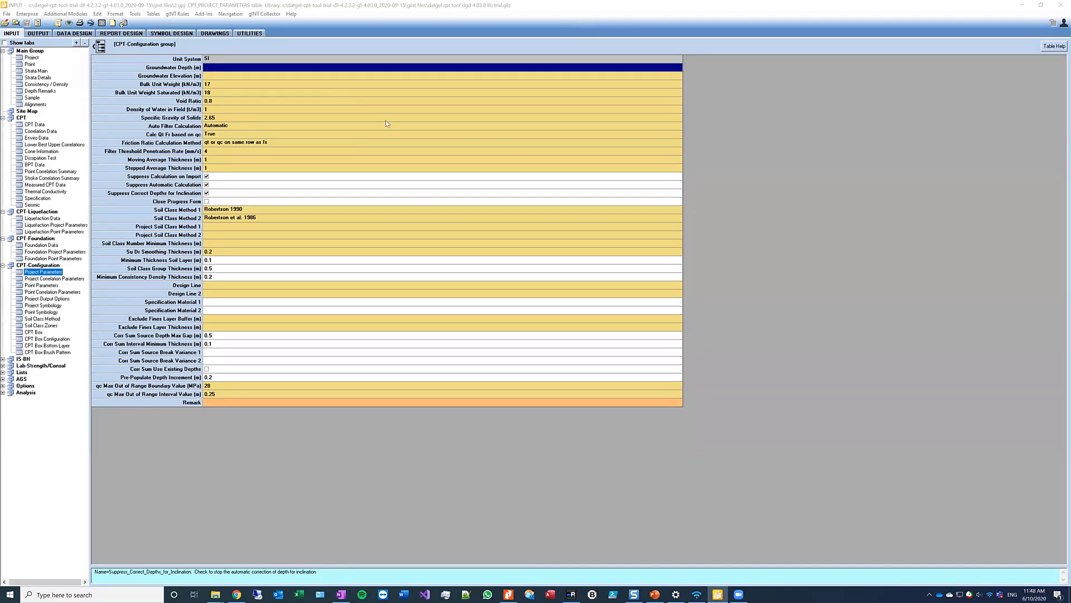
Step: Open the Datgel CPT Tool's Batch Calculation, show all tests, add the Probedrill 01 2009 test to the selected tests, and cancel
click(223, 185)
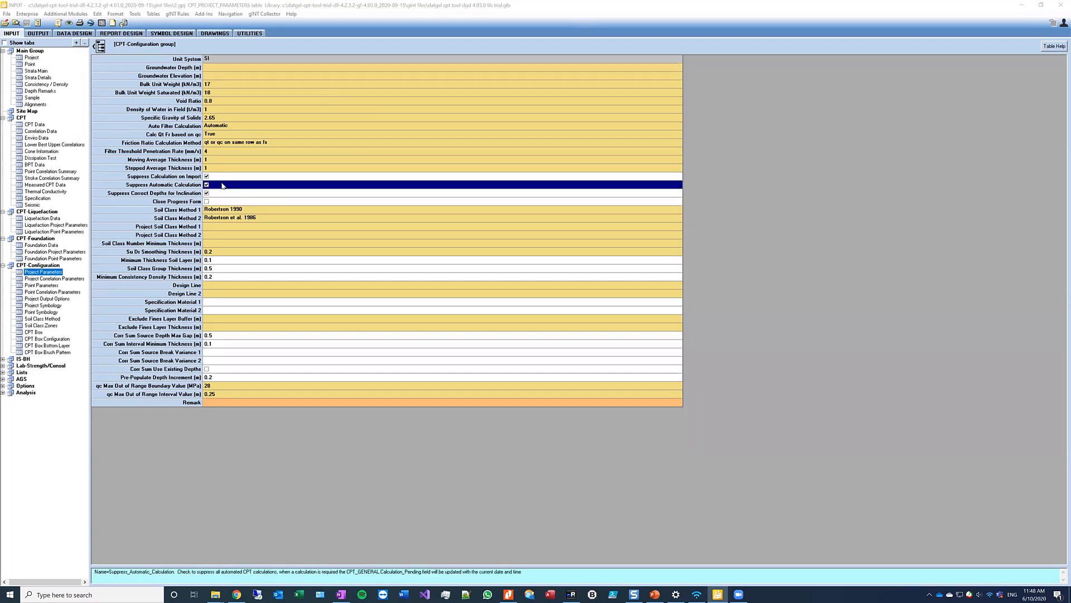
click(204, 14)
mouse_move(218, 26)
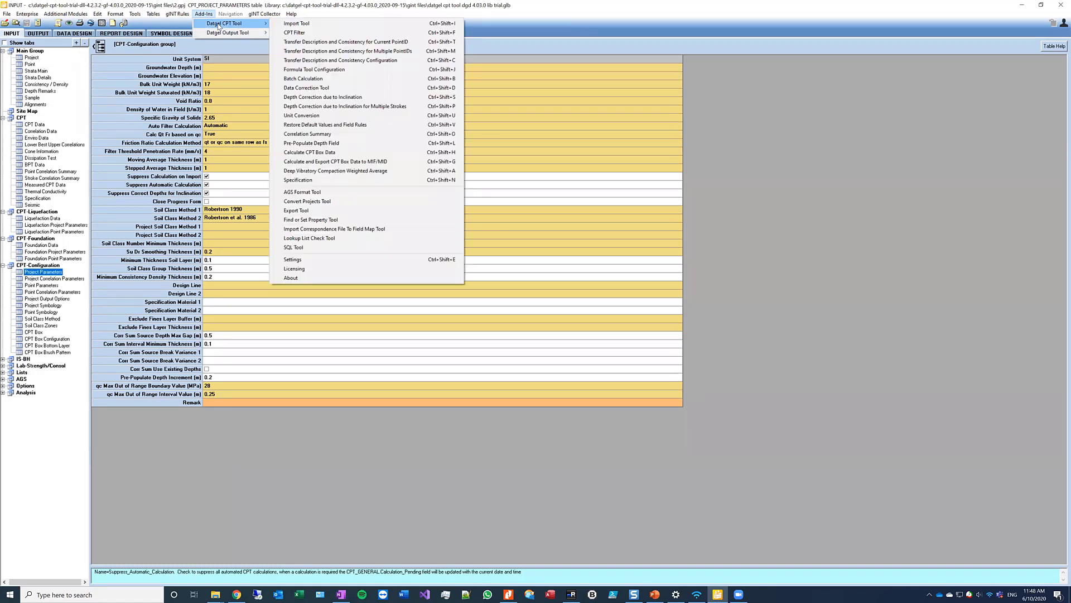
click(321, 79)
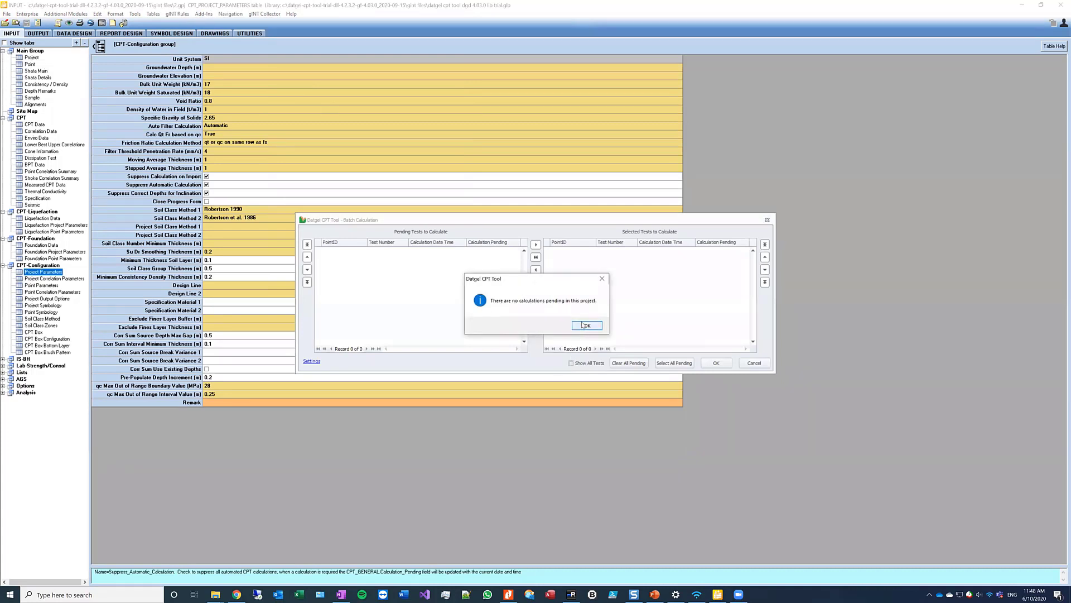
click(584, 326)
click(572, 364)
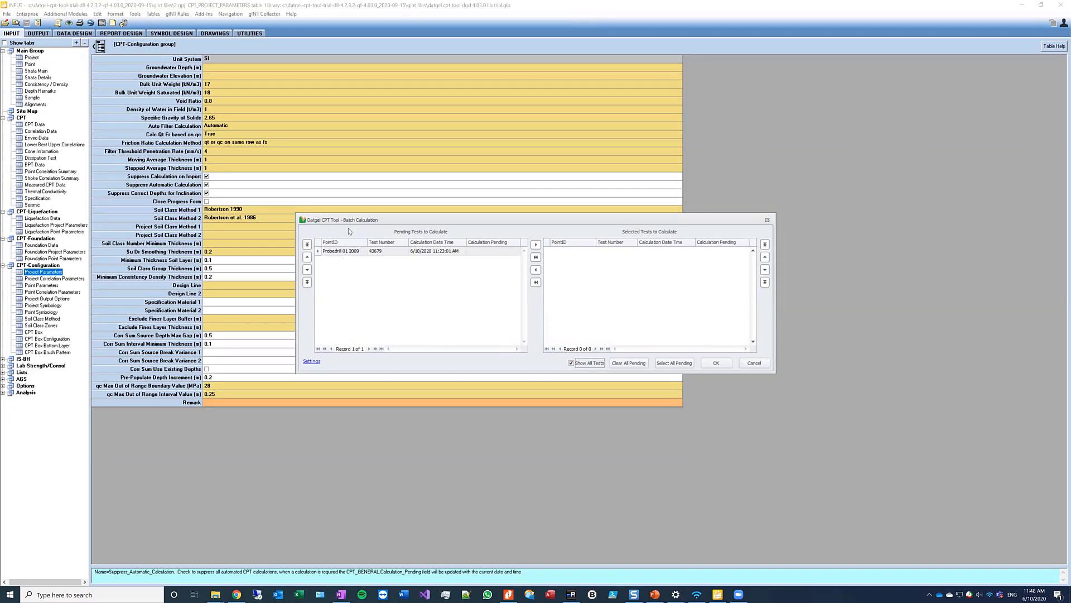
double_click(351, 252)
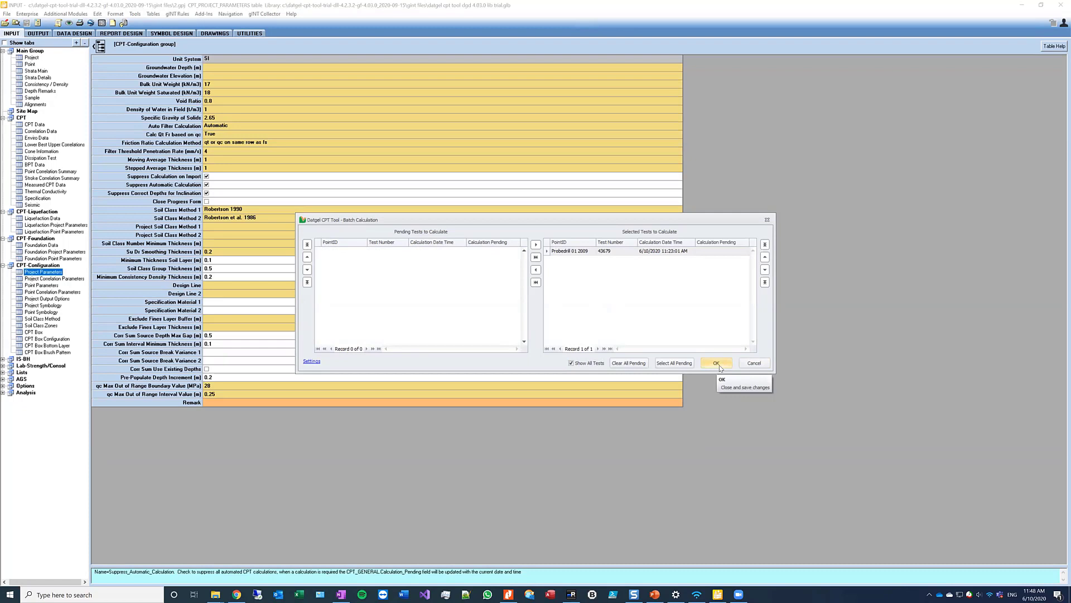
click(754, 362)
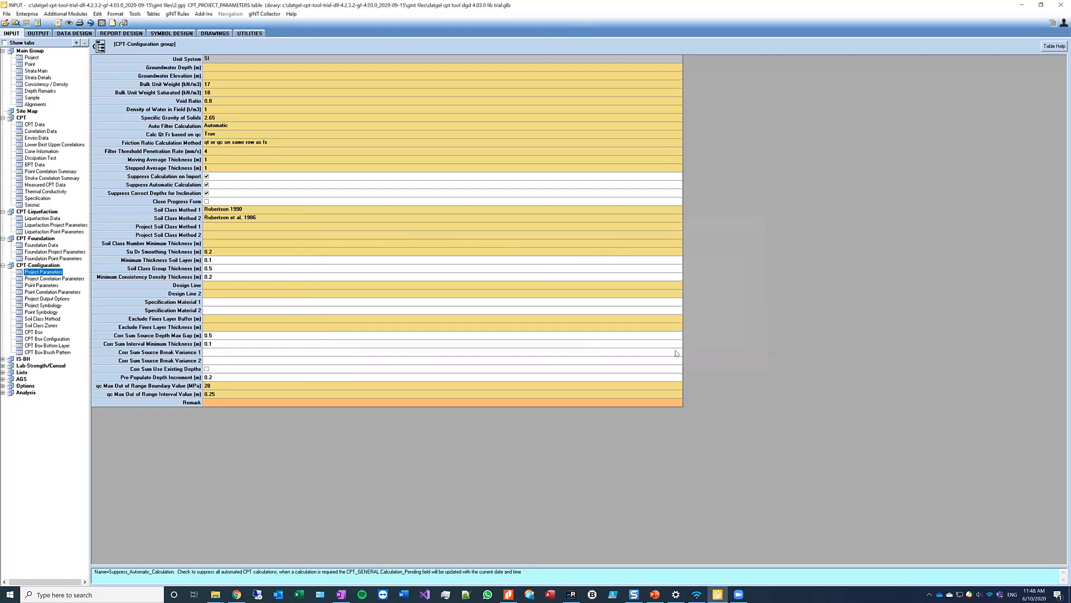
Step: Review the classification options for Soil Class Method 1 and the fields from Soil Class Number Minimum Thickness to Minimum Consistency Density Thickness
click(215, 211)
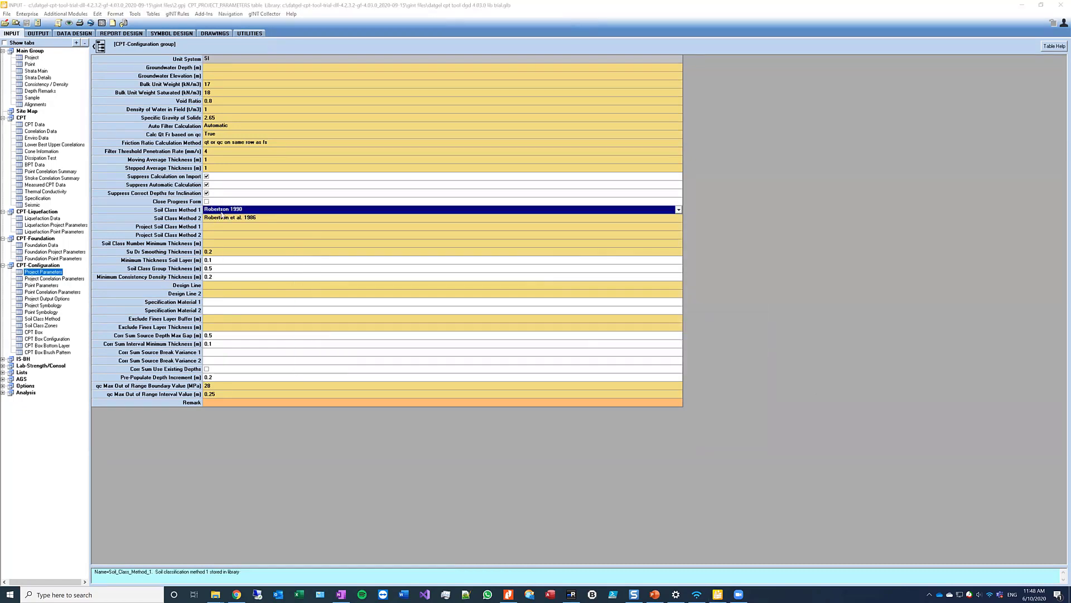
click(225, 211)
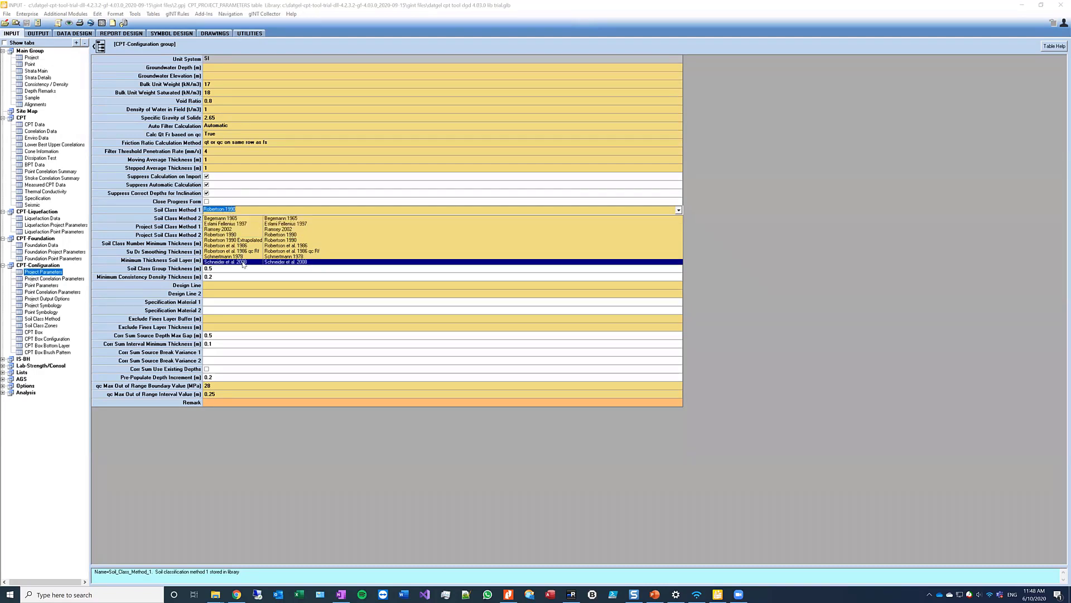
key(Up)
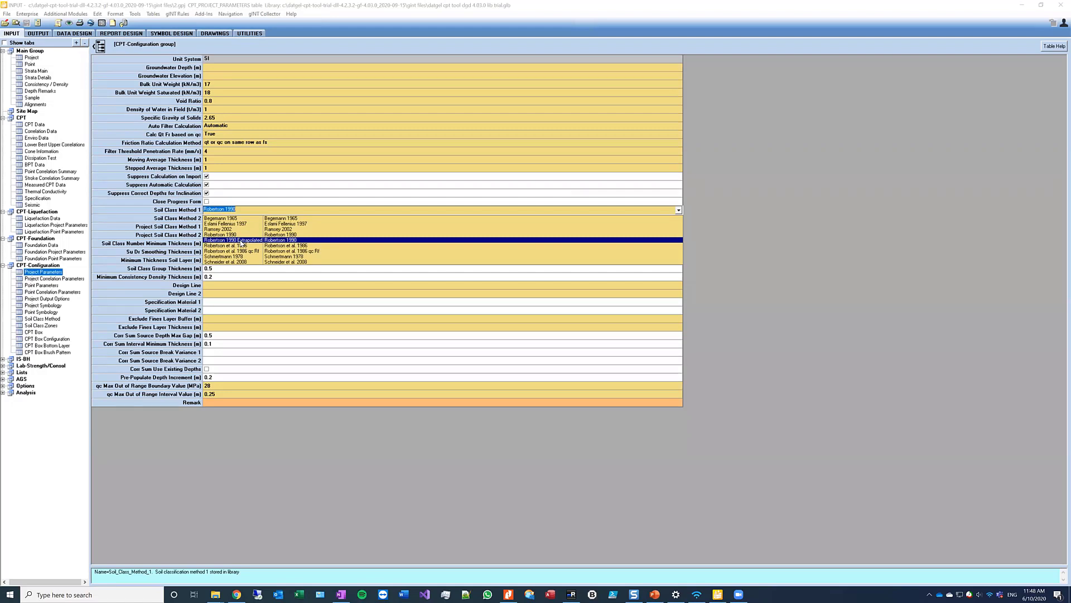
click(241, 241)
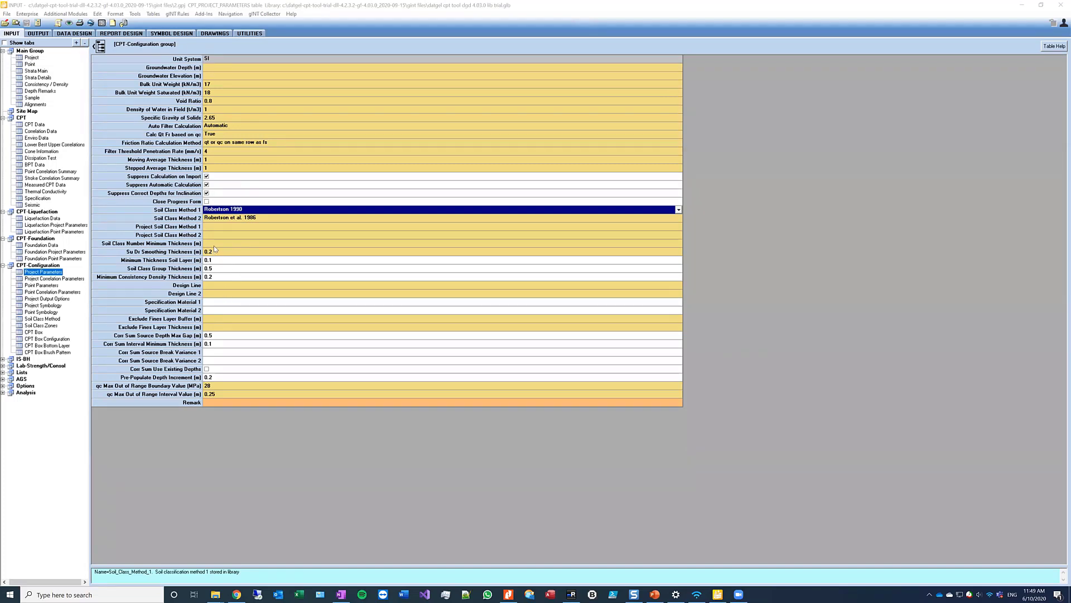
drag(214, 242, 219, 280)
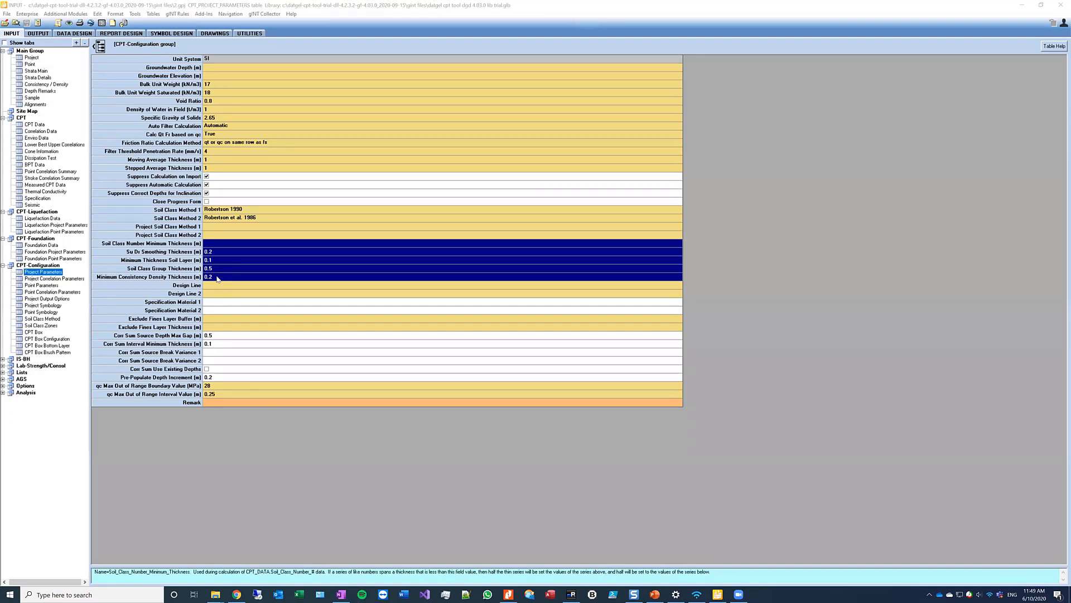
Step: Open the Project Correlation Parameters table and examine the Relative Density 1 C0, C1, C2 and Wehr Correction field descriptions
click(47, 278)
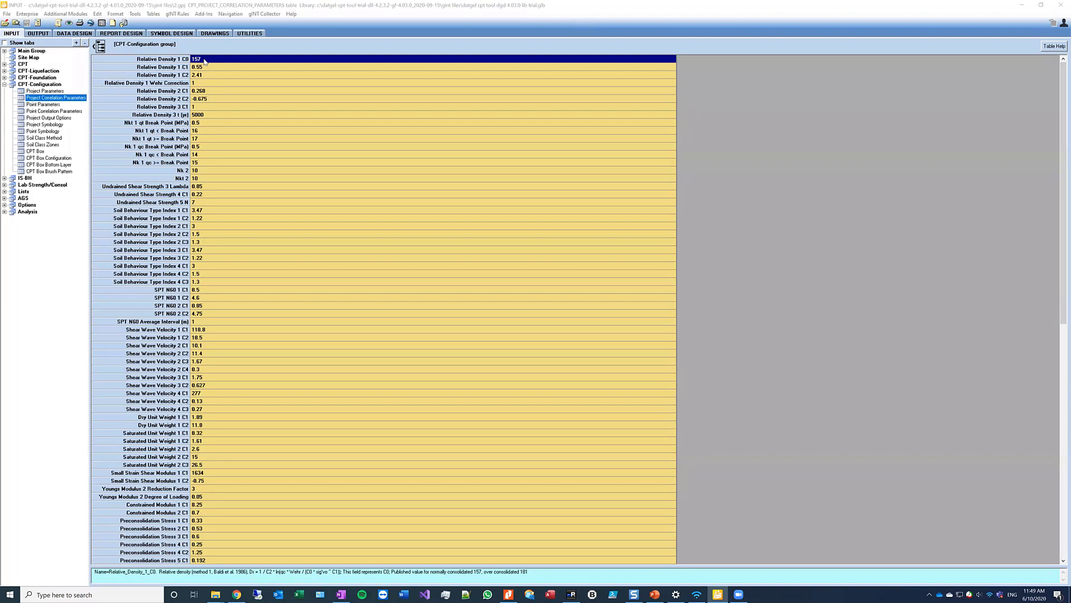
click(202, 77)
click(201, 59)
drag(205, 71, 204, 59)
click(202, 67)
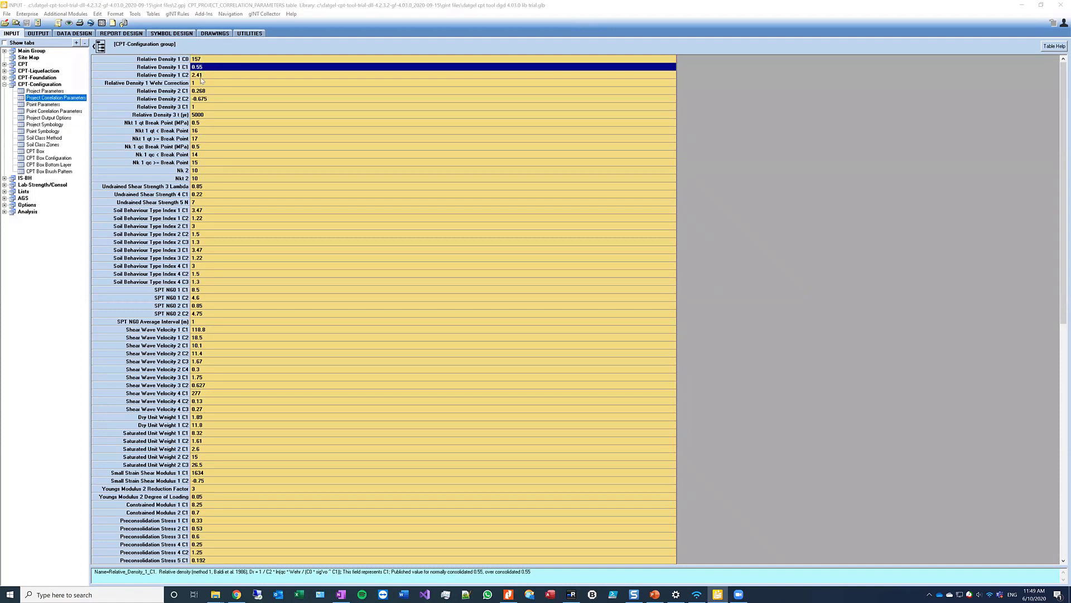
click(201, 81)
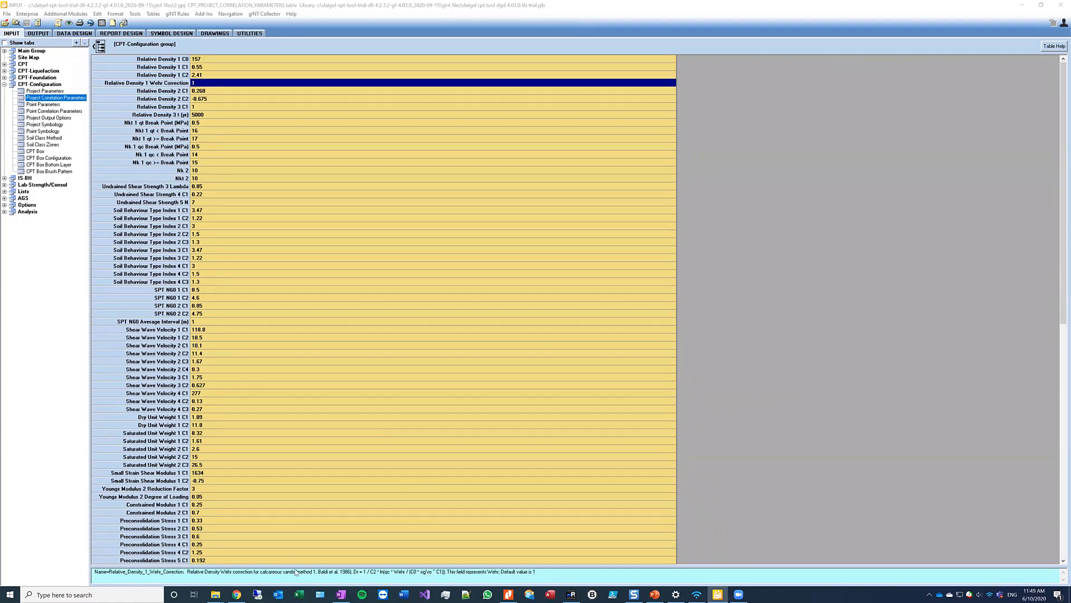
click(204, 77)
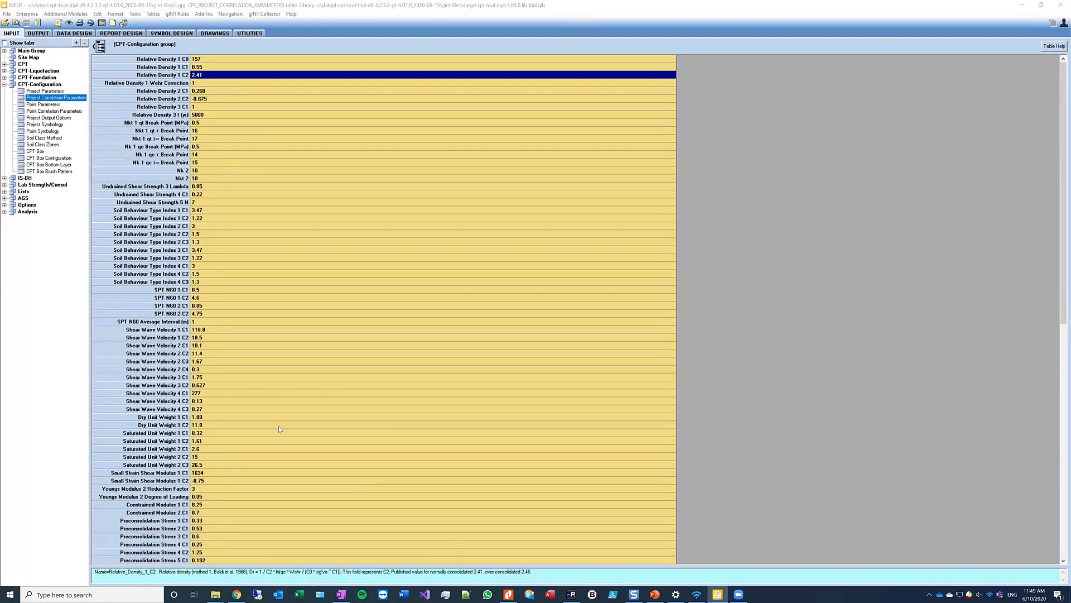
click(204, 82)
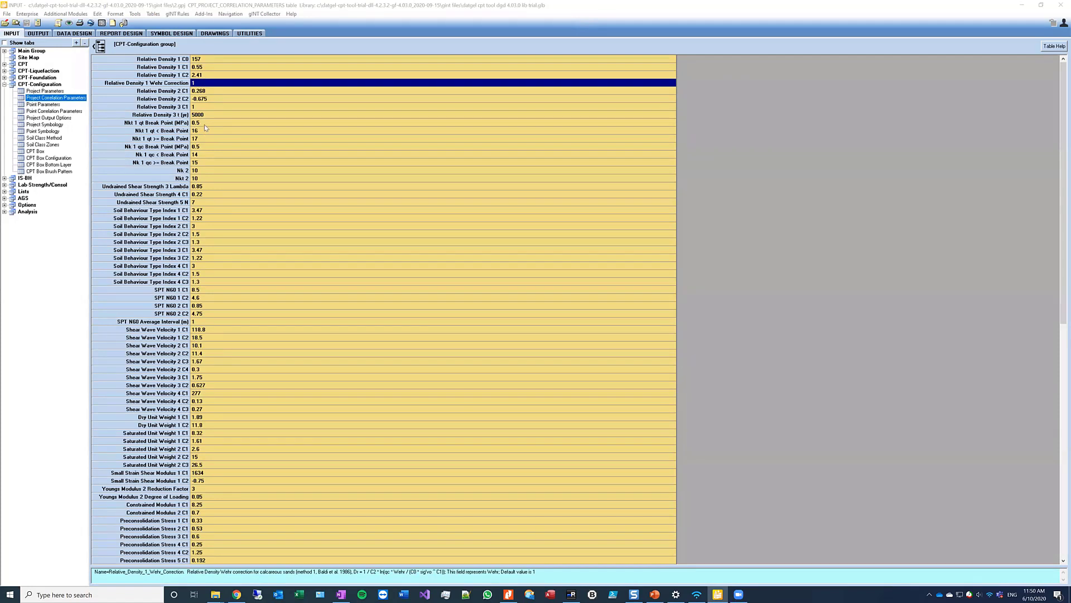
Step: Examine the Nkt 1 qt Break Point field and the Nkt 1 values for below and above the break point
drag(205, 125, 206, 142)
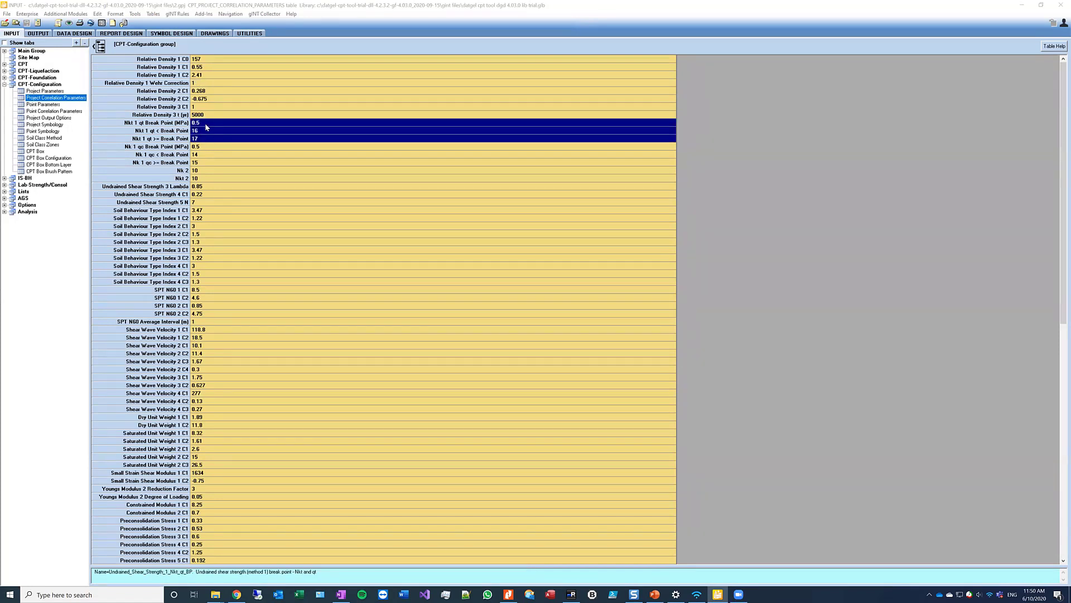
click(206, 124)
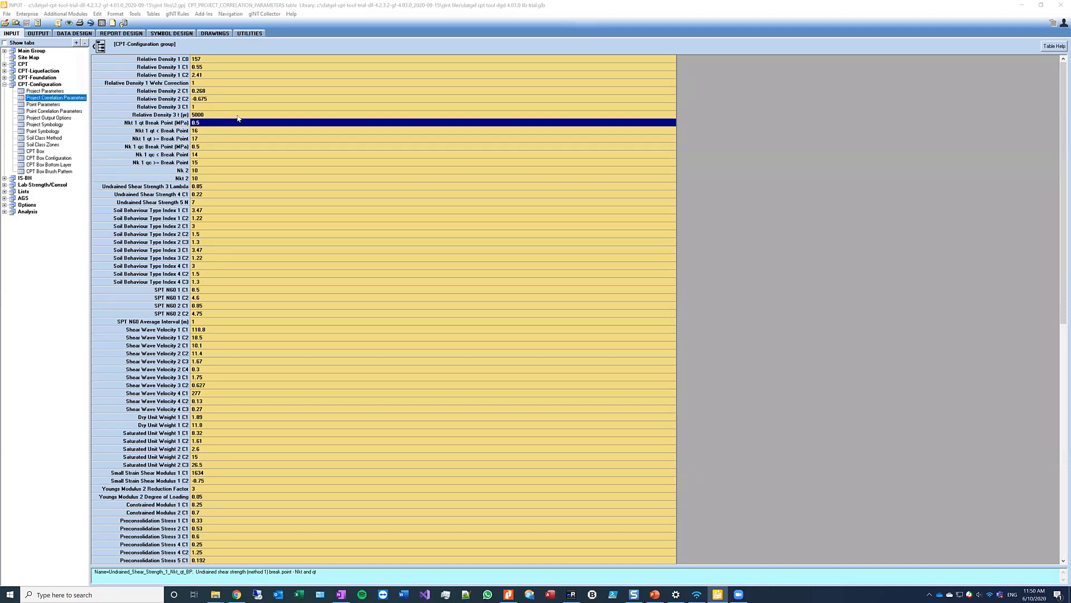
click(202, 138)
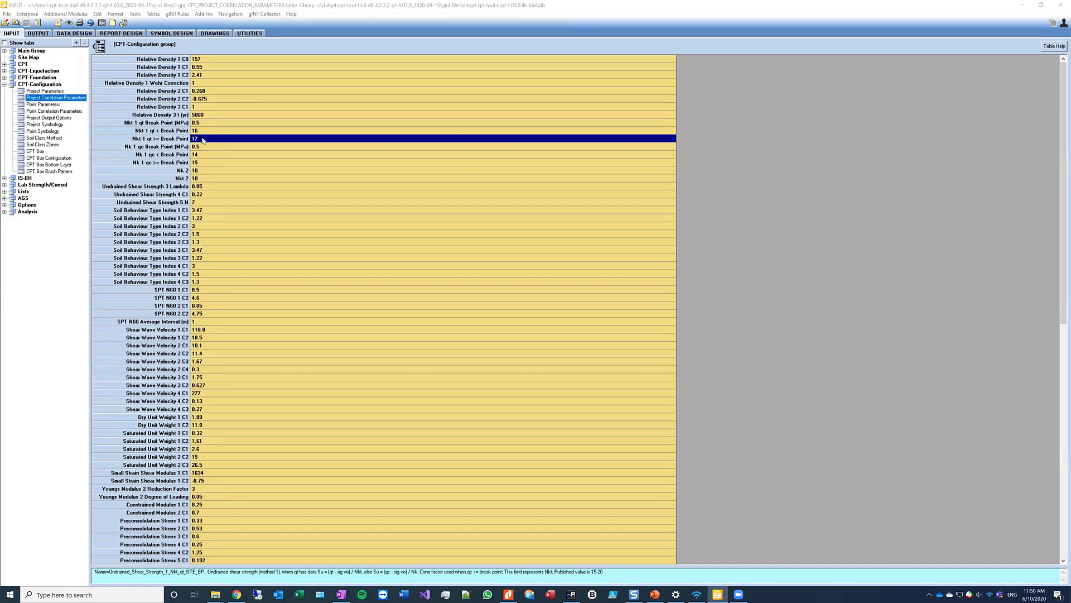
Step: Review the remaining project correlation parameters, including Friction Angle 1 C2 and the lower bound, best estimate and upper bound Su Nkt fields
scroll(223, 225, down, 4)
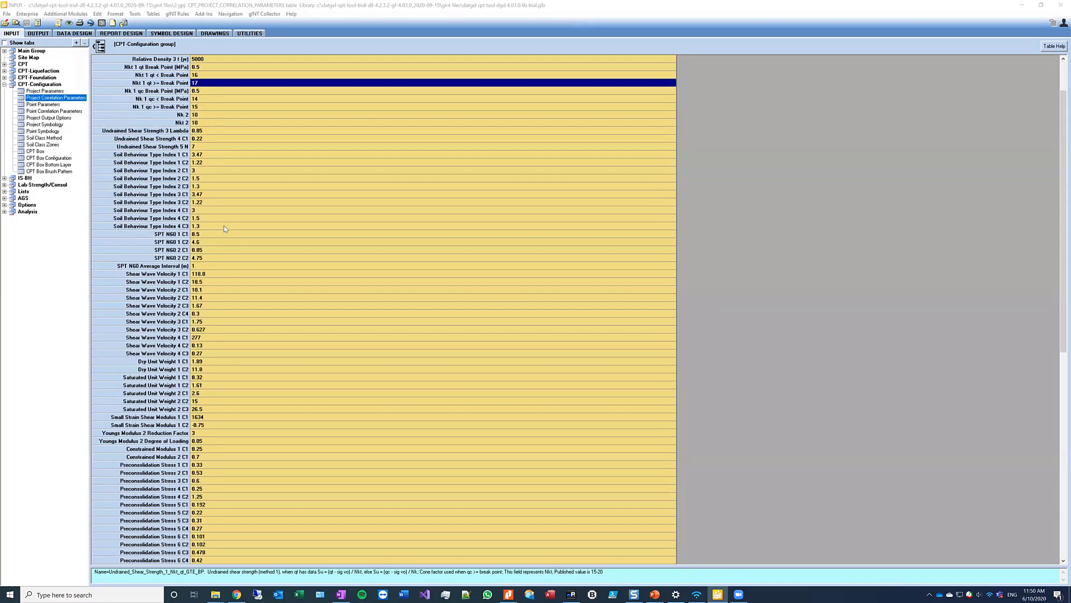
scroll(224, 225, down, 9)
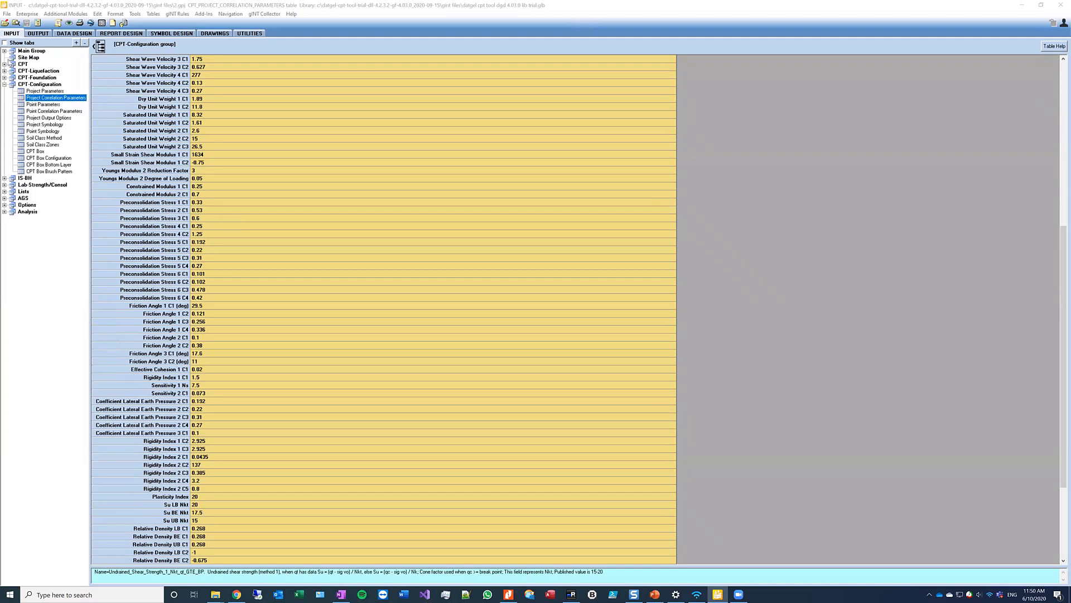
click(4, 64)
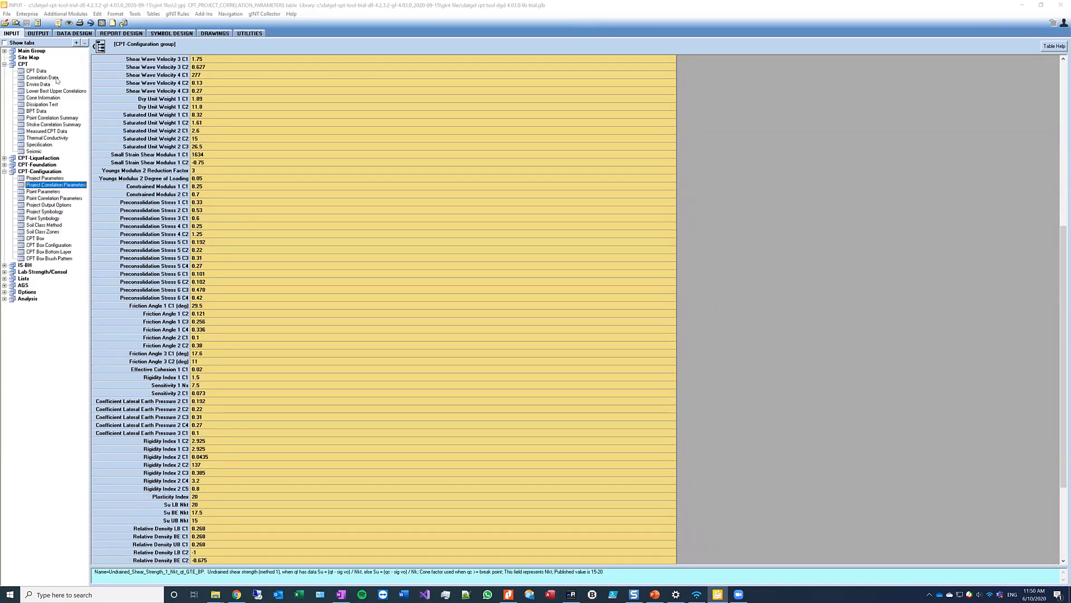
click(263, 313)
scroll(235, 271, down, 5)
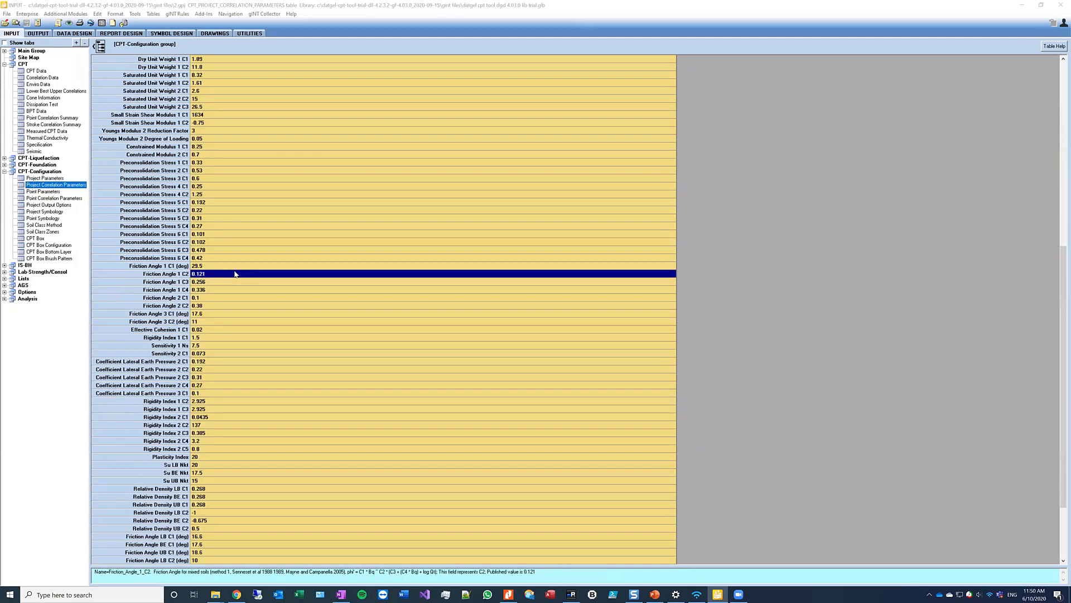
scroll(228, 274, down, 1)
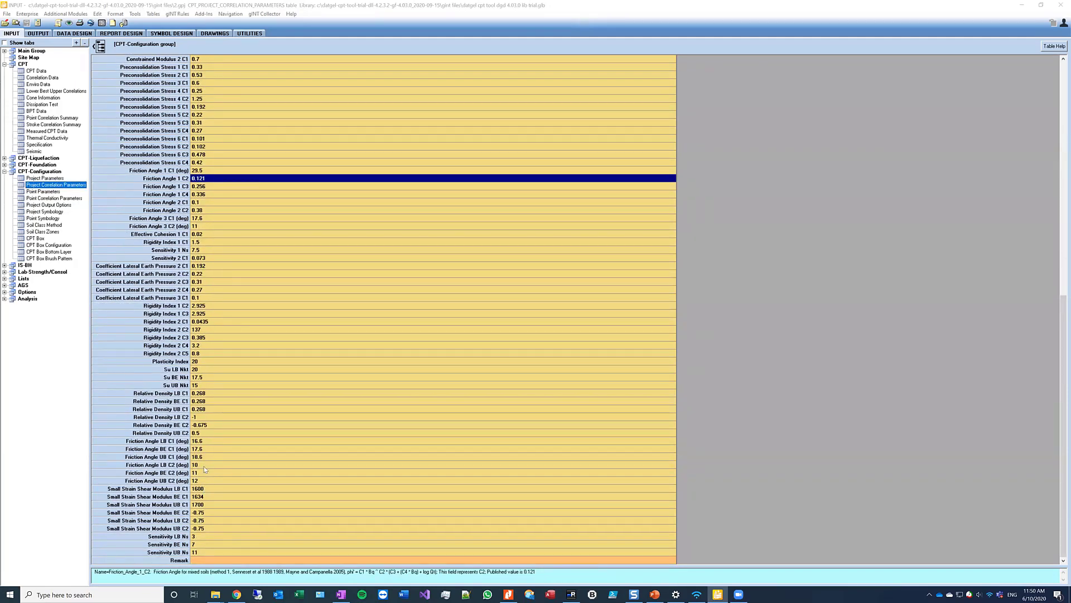
drag(203, 370, 204, 386)
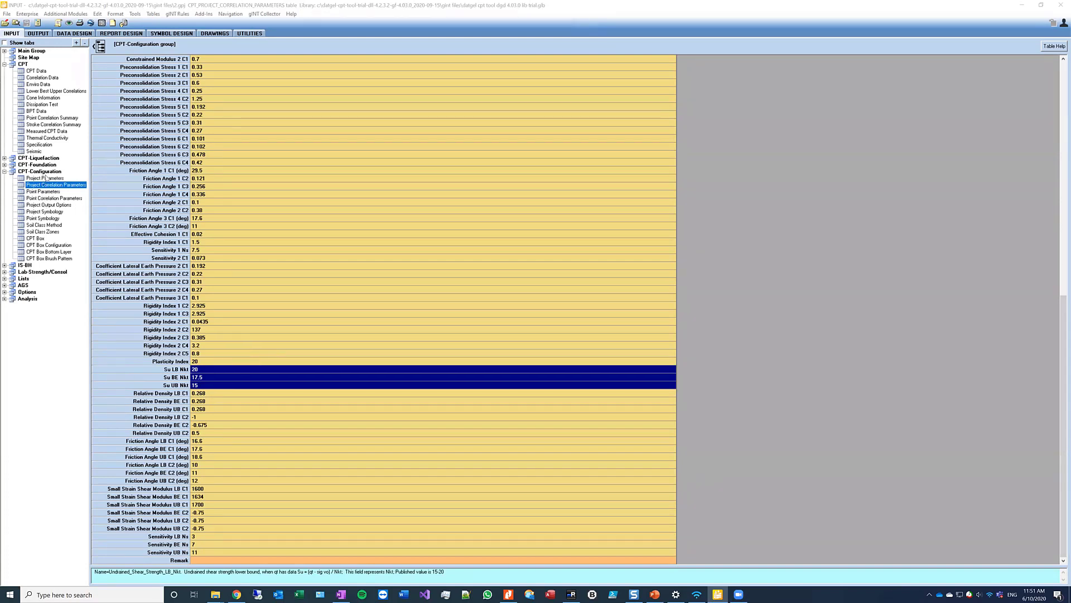
Step: View the point-level override fields in the Point Parameters and Point Correlation Parameters tables
click(45, 192)
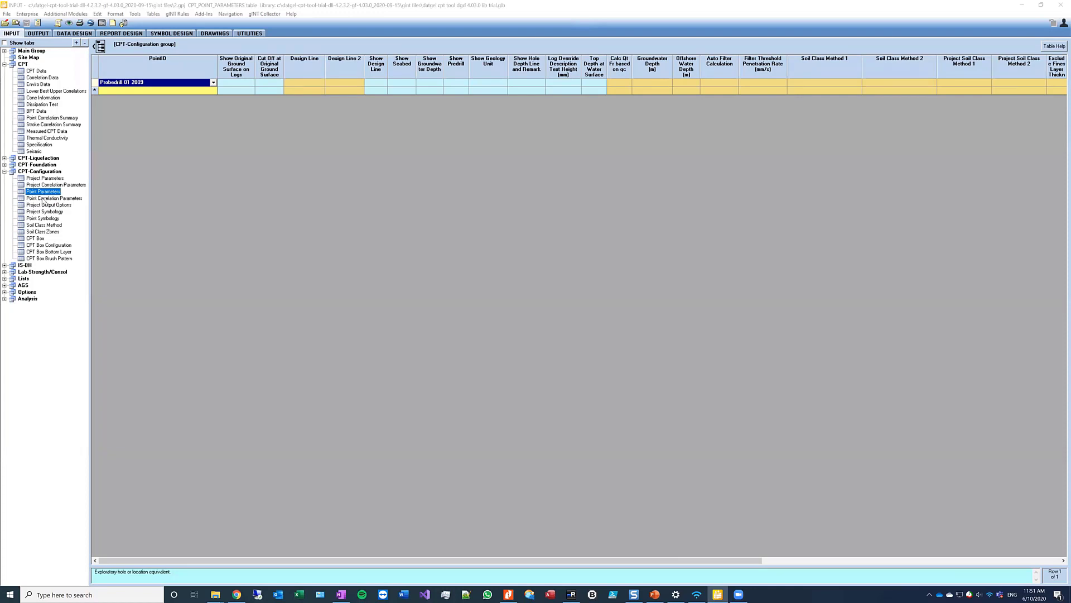
click(43, 199)
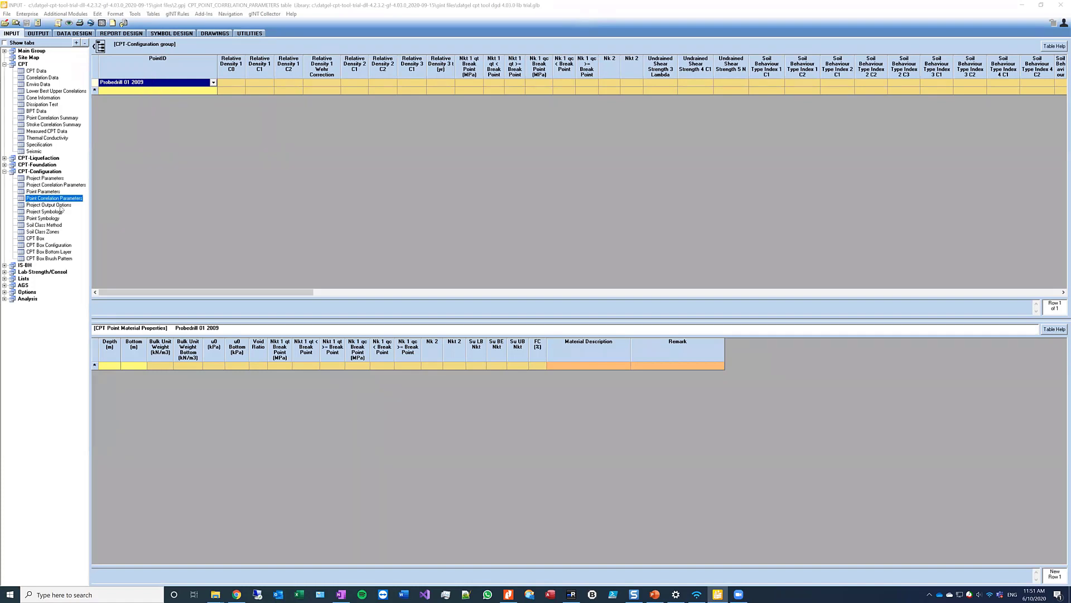
Step: Open the Project Output Options table and check the Dissipation Time Unit and Top Elevation Log fields
click(44, 205)
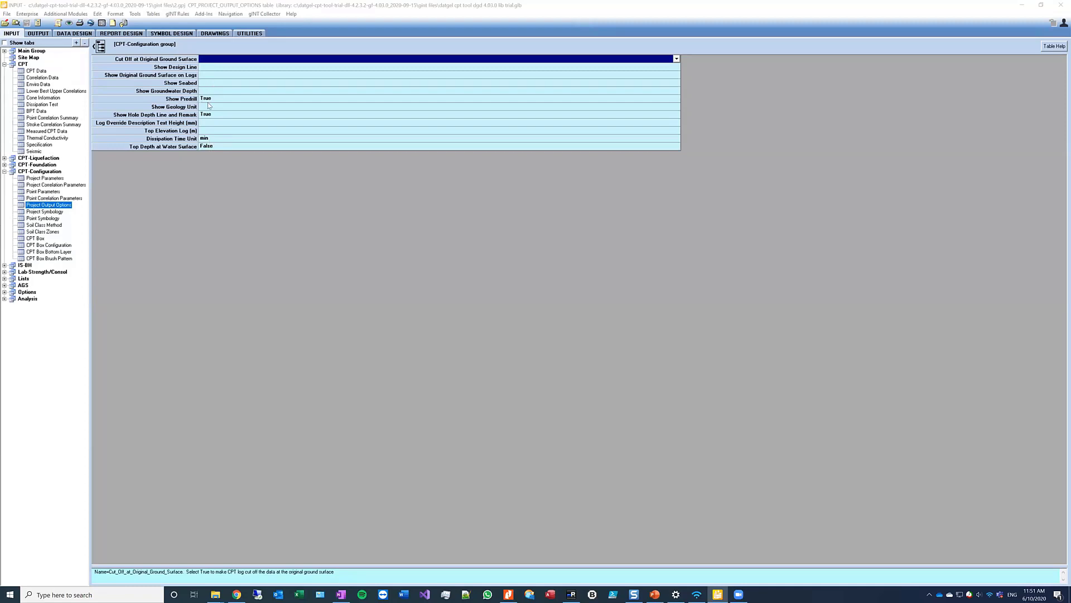
click(216, 139)
click(220, 132)
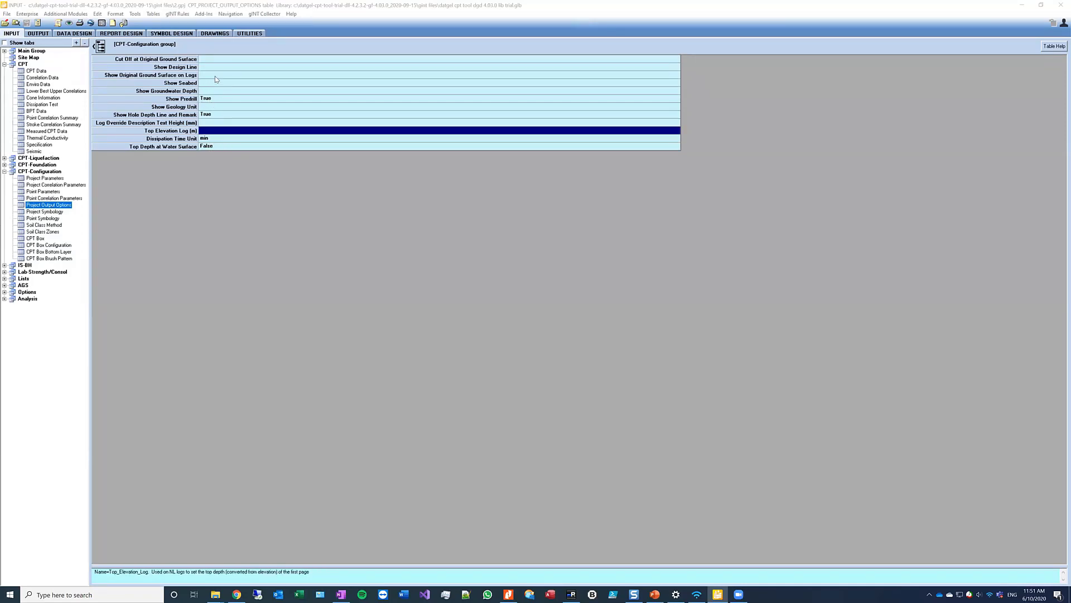
Step: Check the Cut Off at Original Ground Surface and Show Seabed fields in the Project Output Options table
click(215, 76)
click(221, 59)
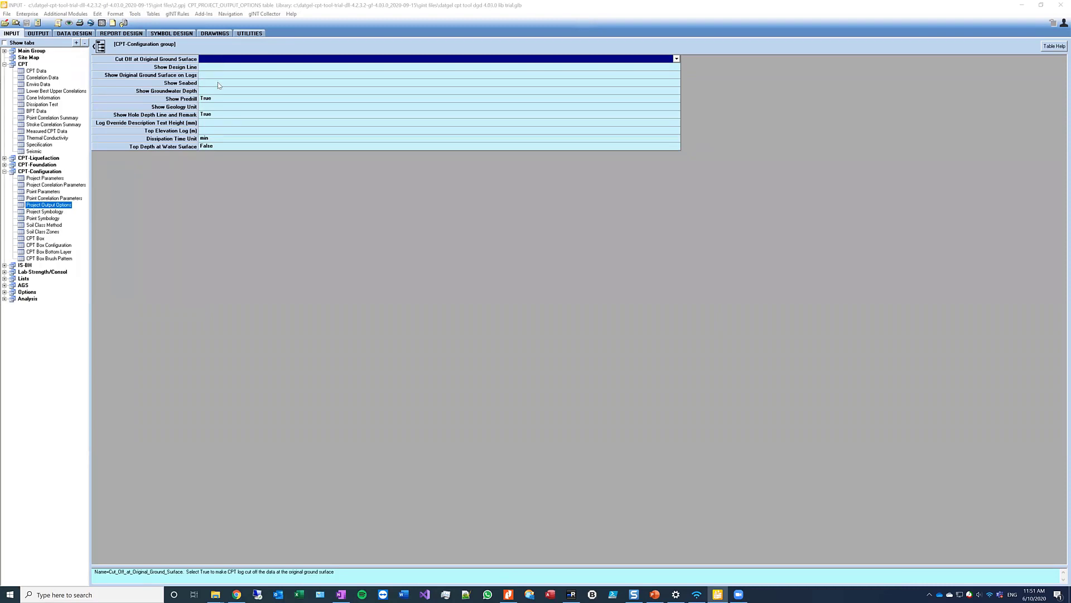
click(218, 84)
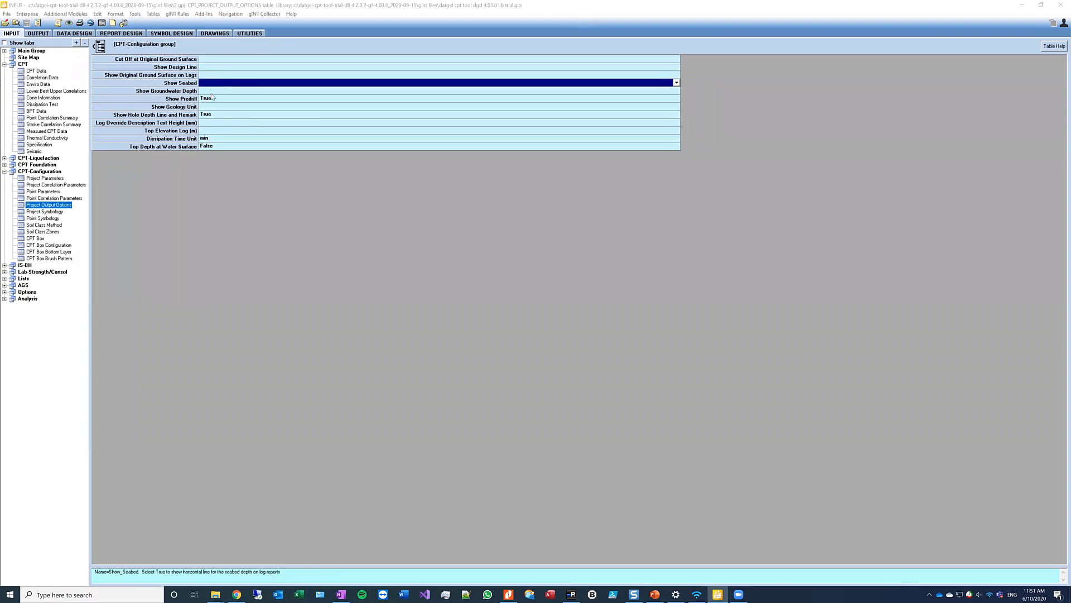
Step: Open the Project Symbology table and set the Maximum Scale for Cone Resistance to 10
click(50, 212)
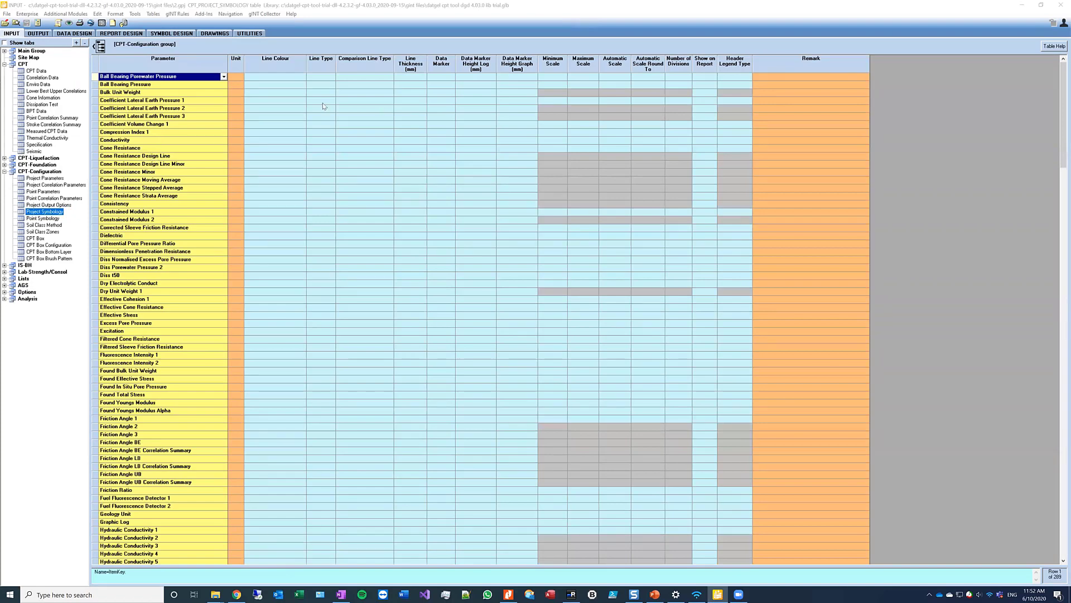
click(93, 149)
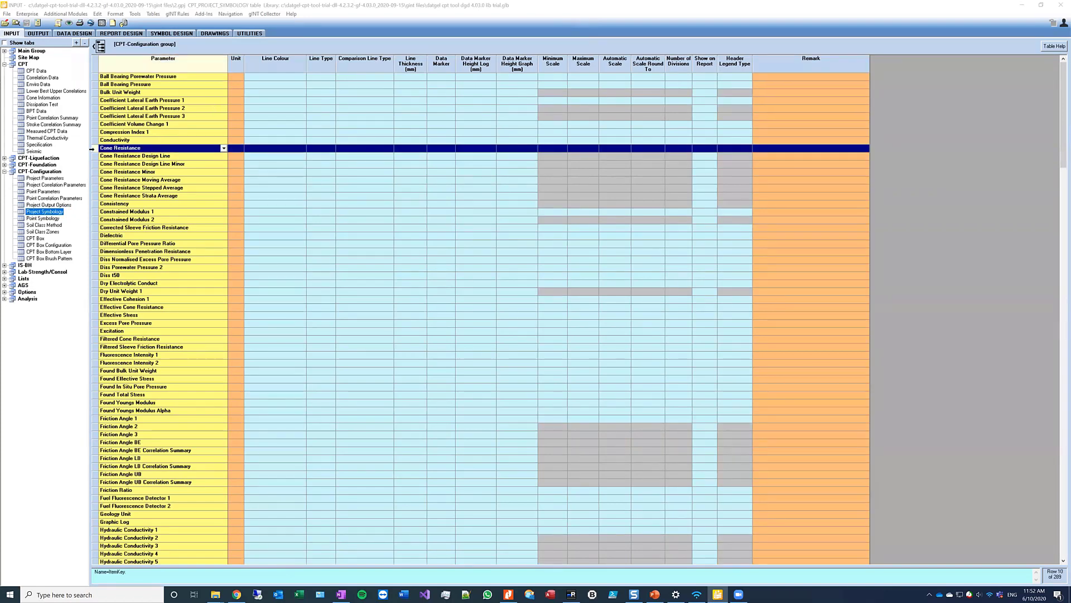
click(591, 150)
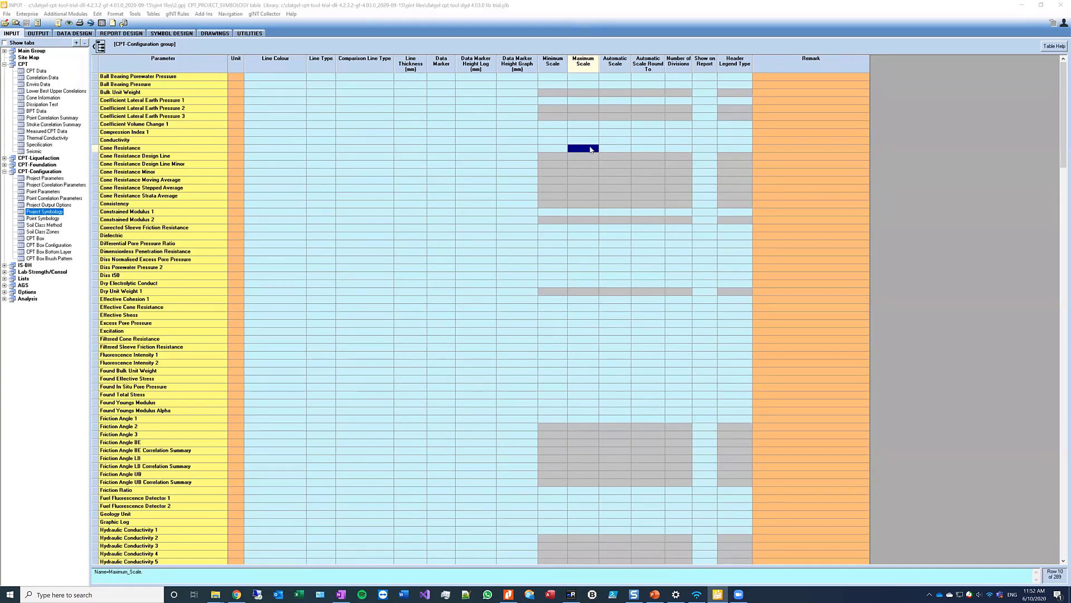
text(1)
key(Return)
Step: Review the Maximum Scale, Automatic Scale and Automatic Scale Round To columns around the Coefficient Lateral Earth Pressure 1 row
key(Up)
key(Up)
key(Up)
key(Up)
key(Up)
key(Up)
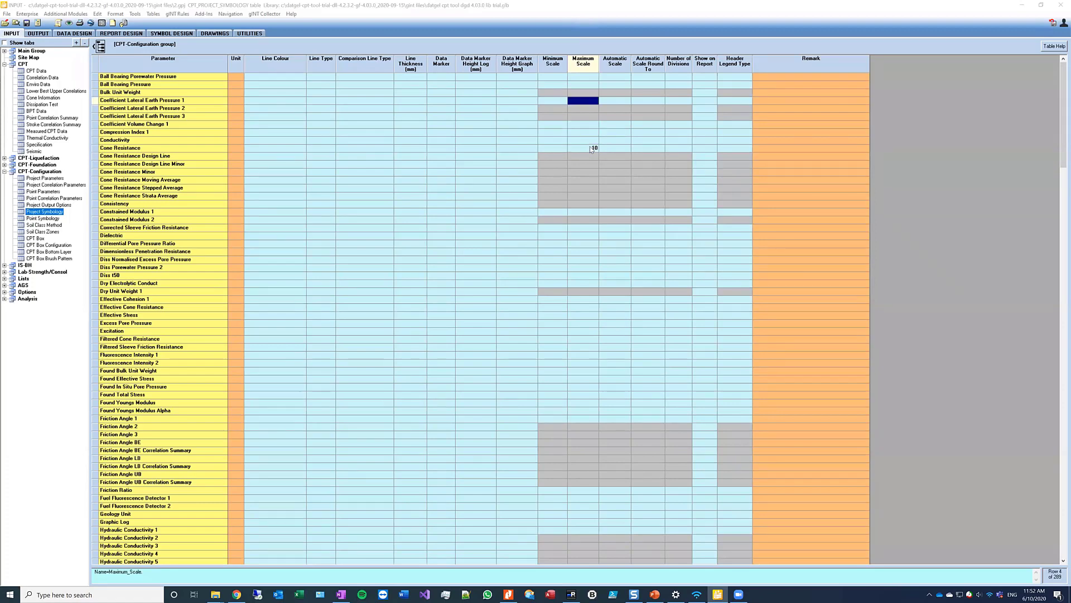
key(Down)
key(Down)
key(Down)
key(Down)
key(Down)
key(Up)
key(Up)
key(Up)
key(Up)
key(Up)
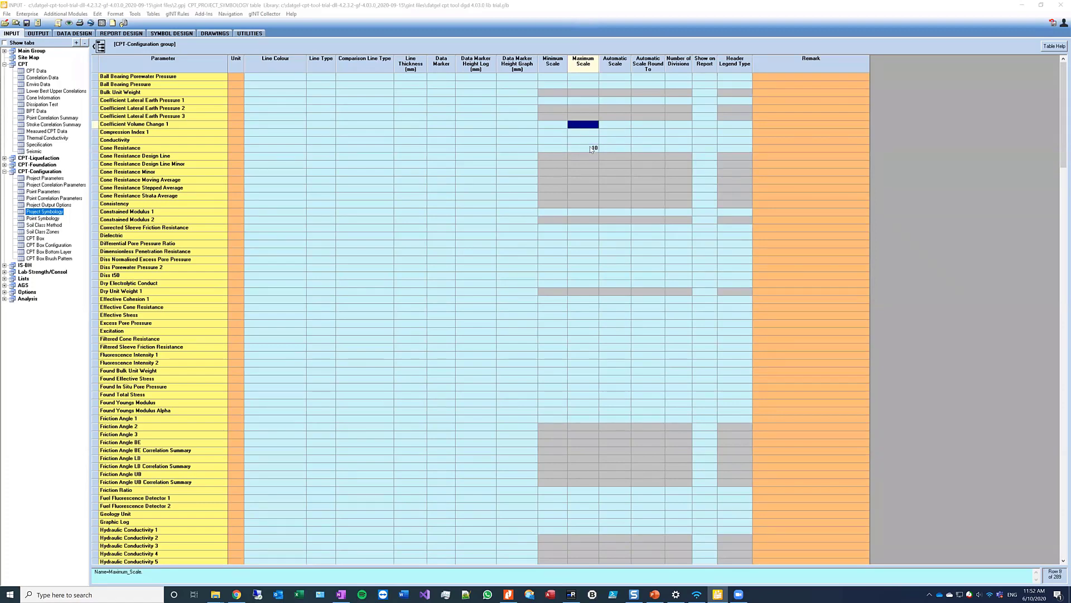
key(Right)
key(Right)
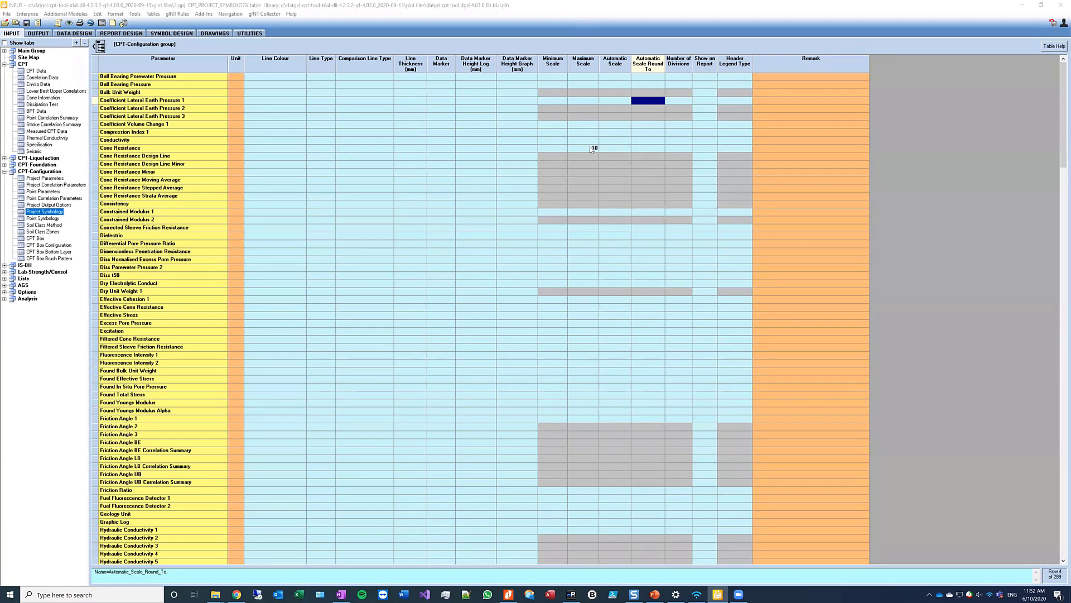
Step: Set Show on Report to False for Coefficient Lateral Earth Pressure 1
key(Right)
key(Right)
key(Down)
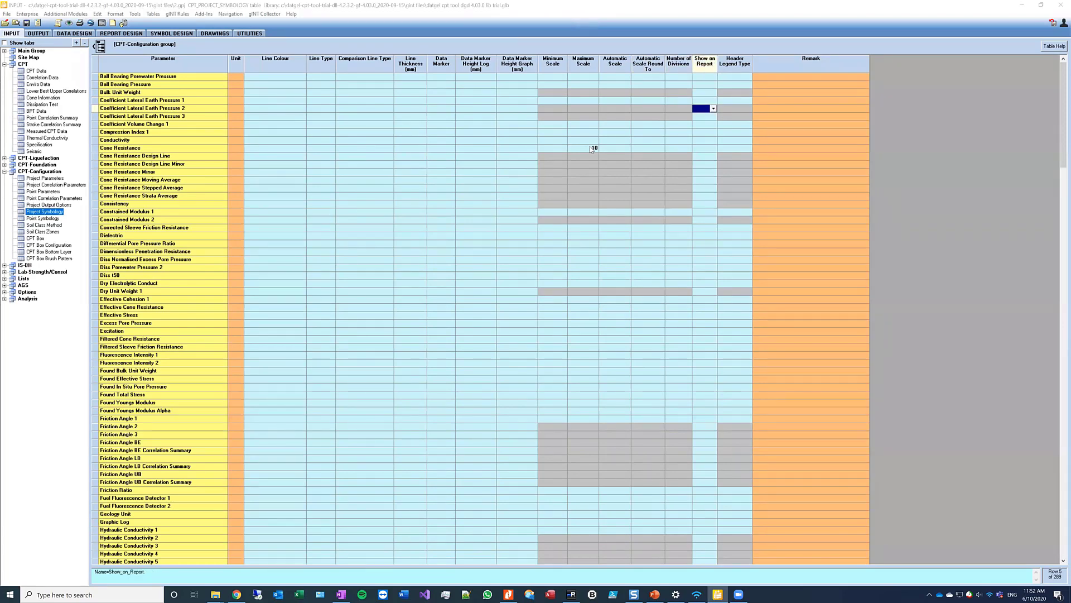
key(Up)
click(713, 101)
click(706, 114)
click(705, 101)
Step: Inspect the Line Colour, Line Thickness and Data Marker Height Graph fields for Coefficient Lateral Earth Pressure 1
click(273, 100)
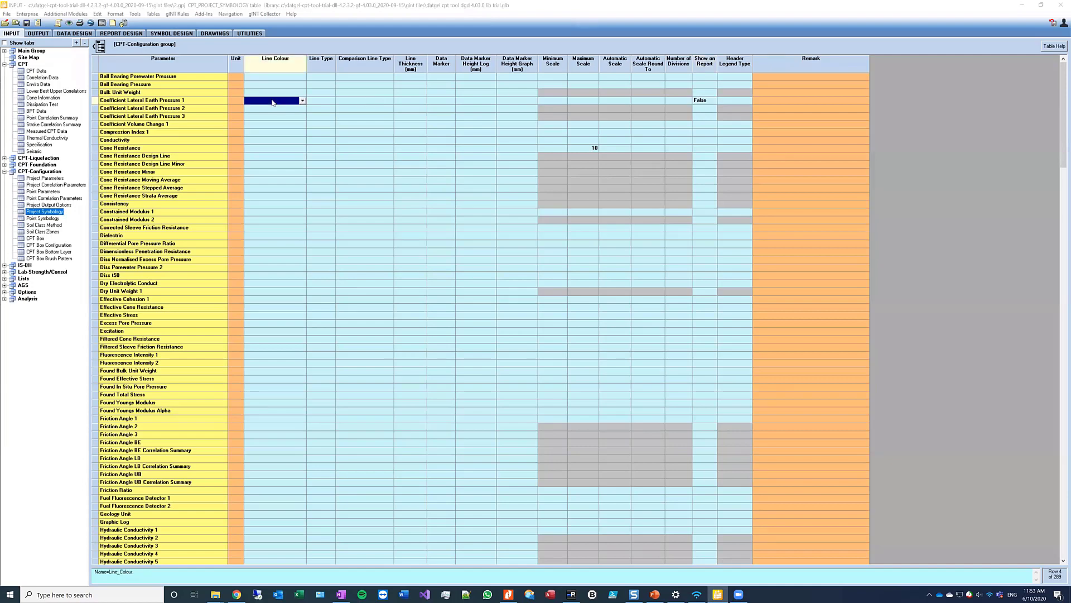
click(408, 100)
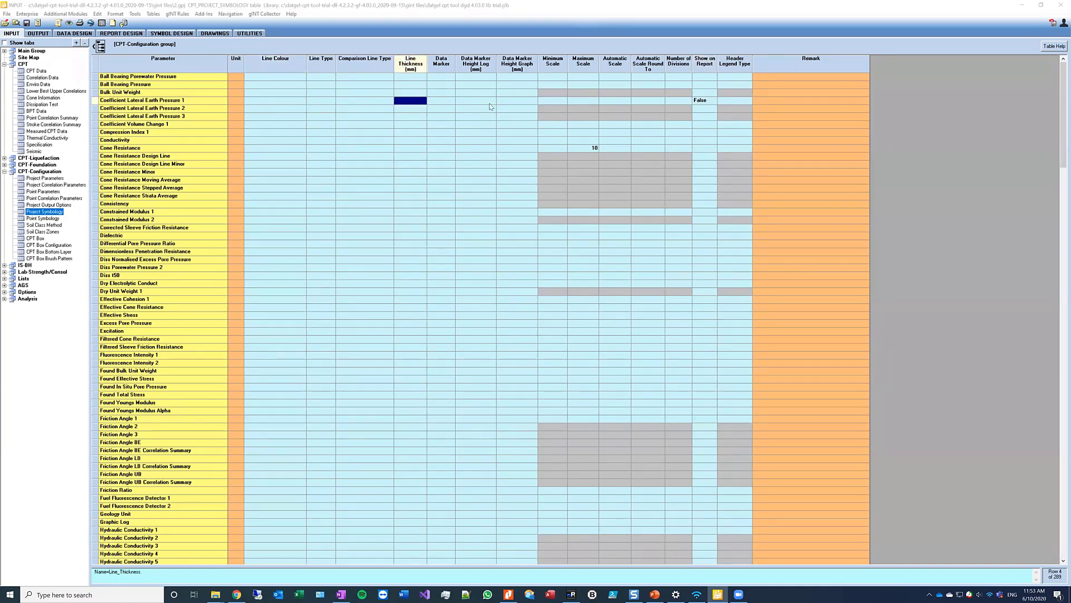
click(520, 101)
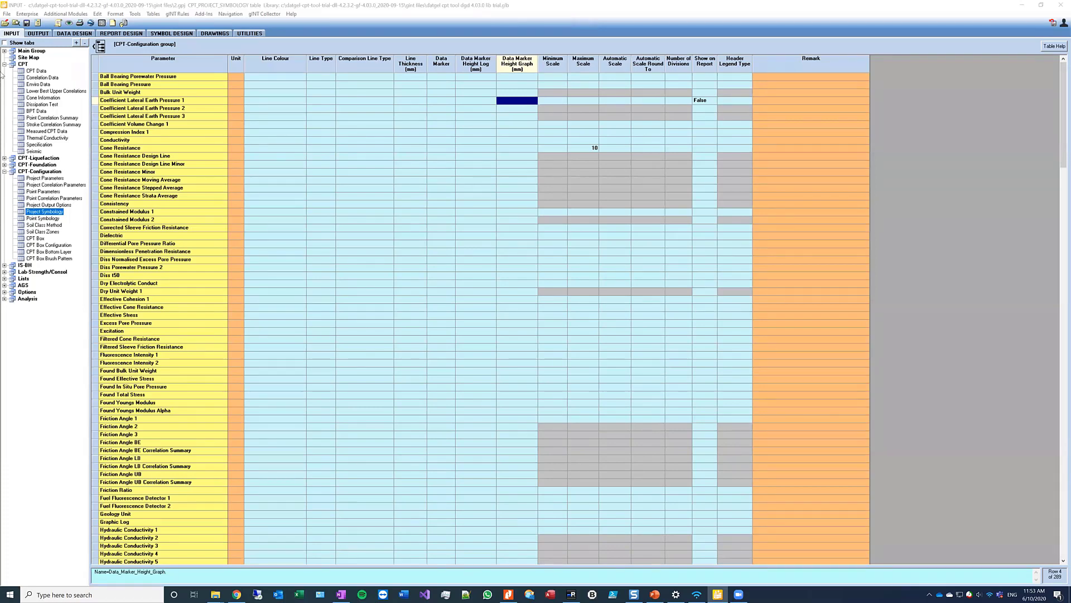
Step: Open the Point Symbology table and view the parameters available for a point-level override
click(40, 219)
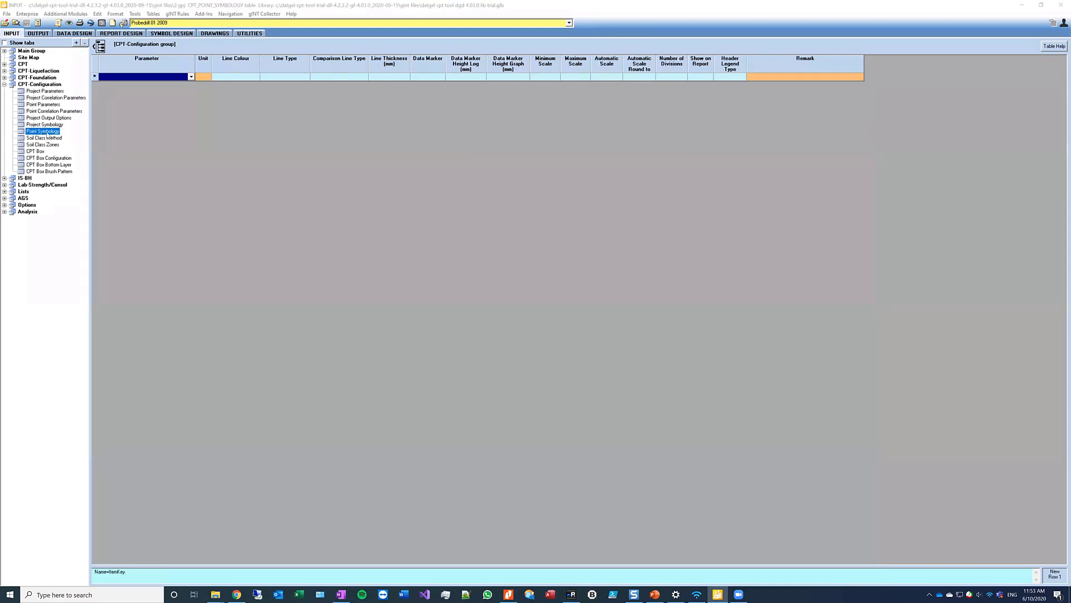
click(191, 78)
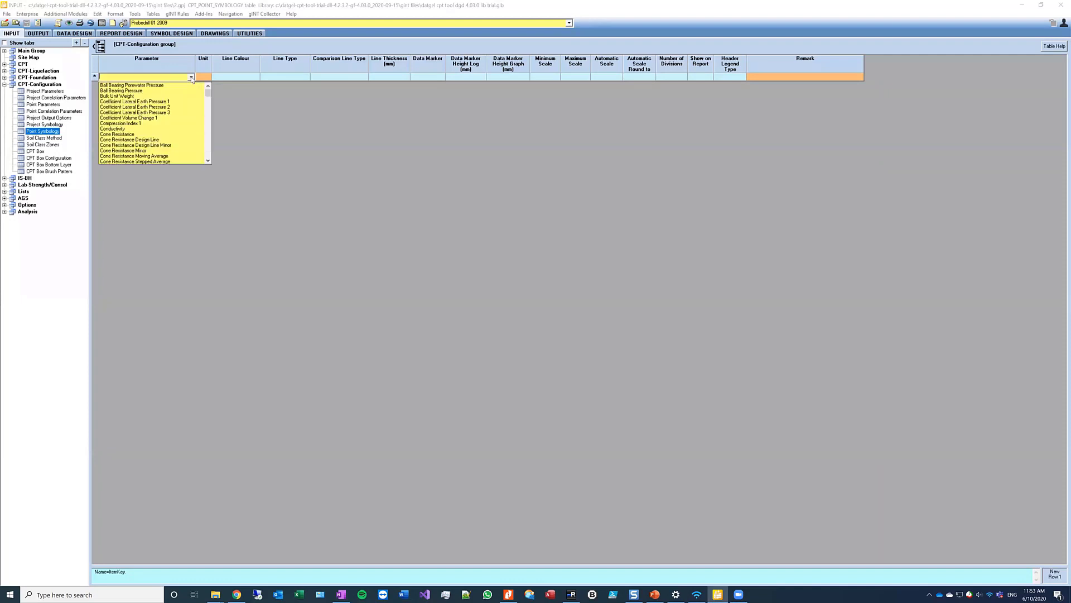
click(192, 78)
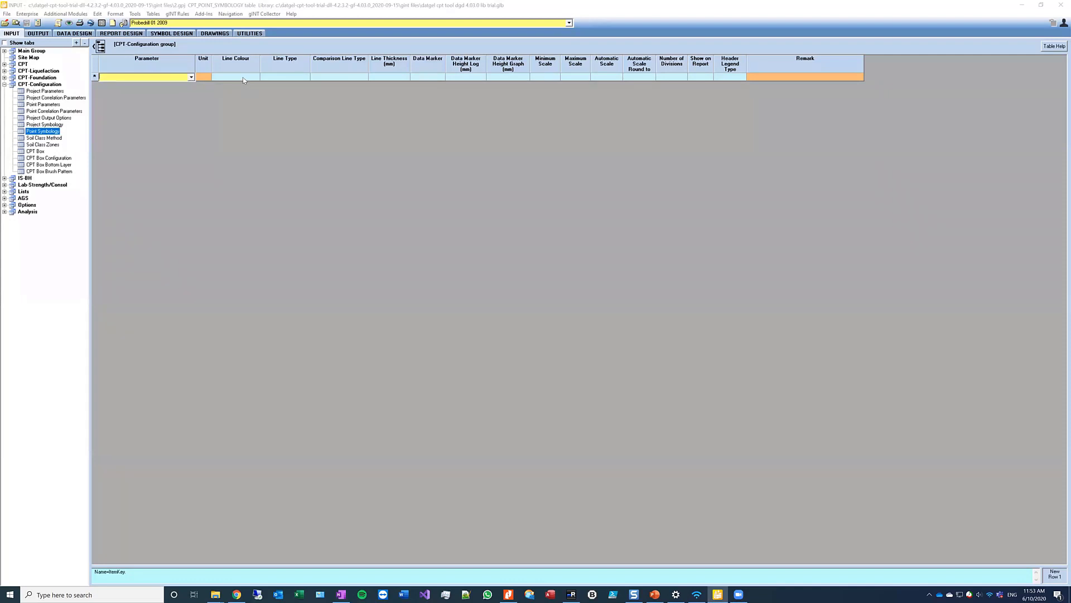
Step: View the Soil Class Method table and request the Soil Class Zones table
click(51, 138)
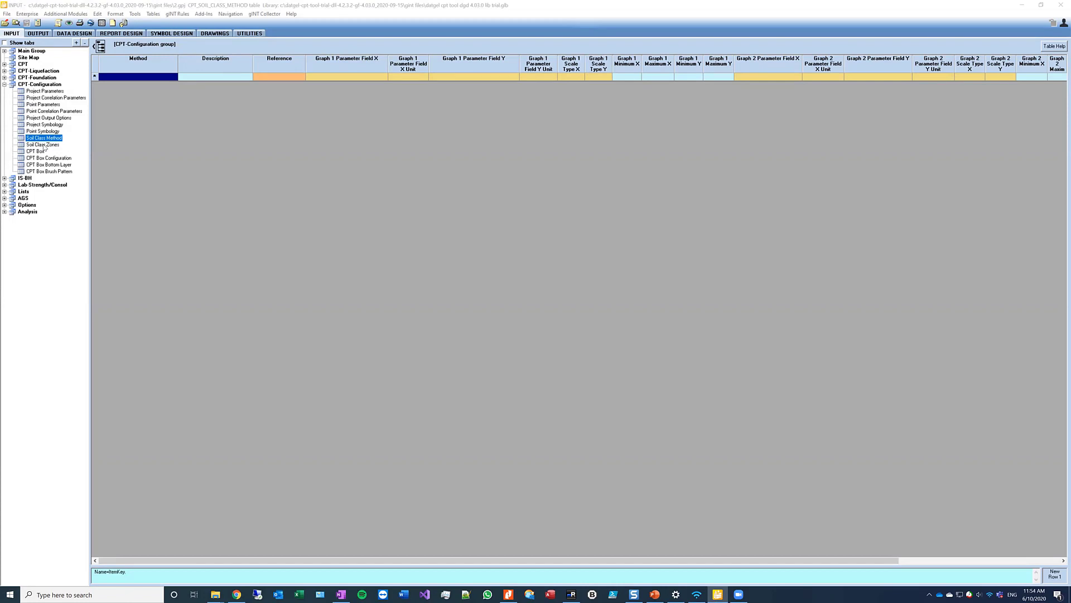
click(43, 145)
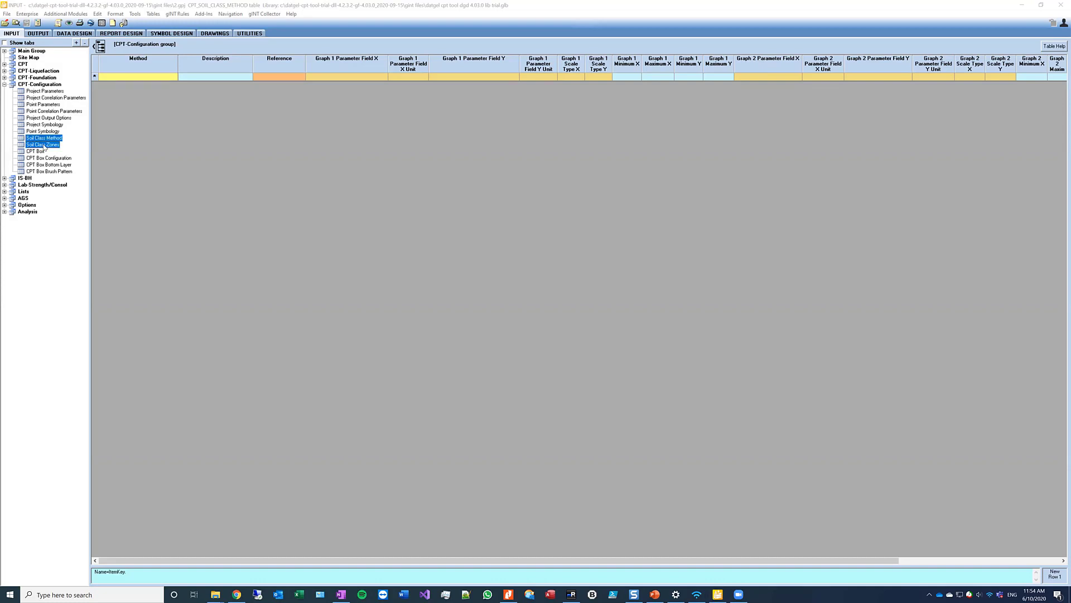
click(534, 308)
Step: Look through the CPT Box and CPT Box Configuration tables, ending on the CPT Box table
click(40, 152)
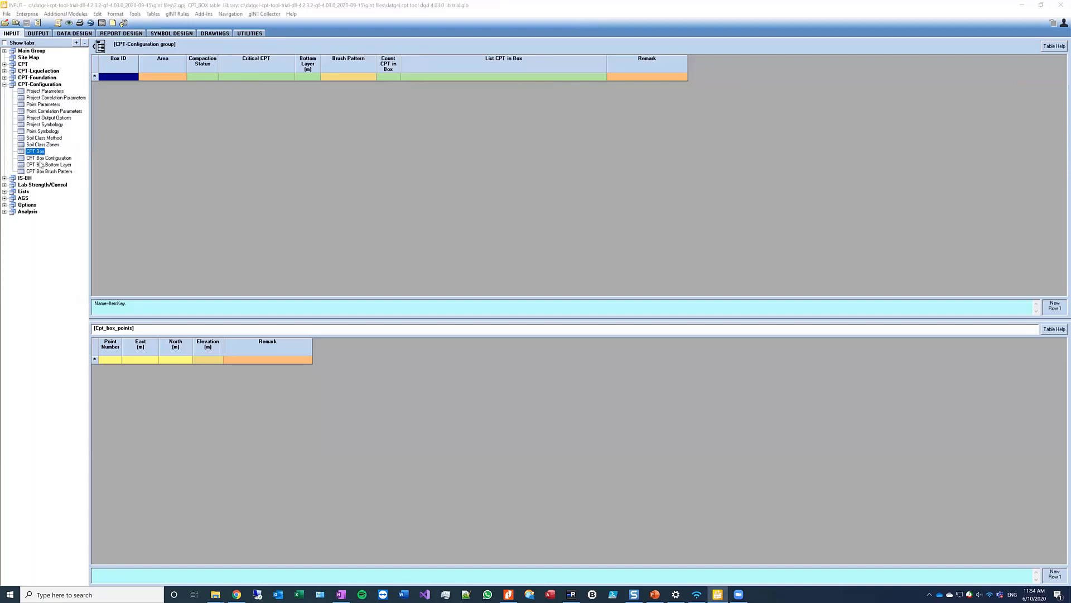
click(40, 158)
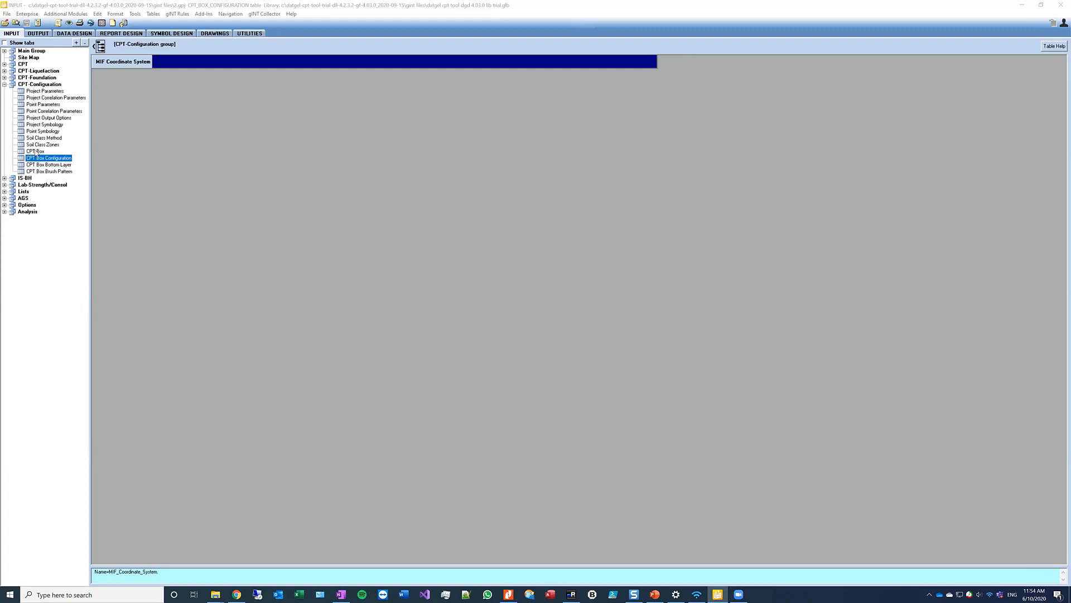
click(36, 152)
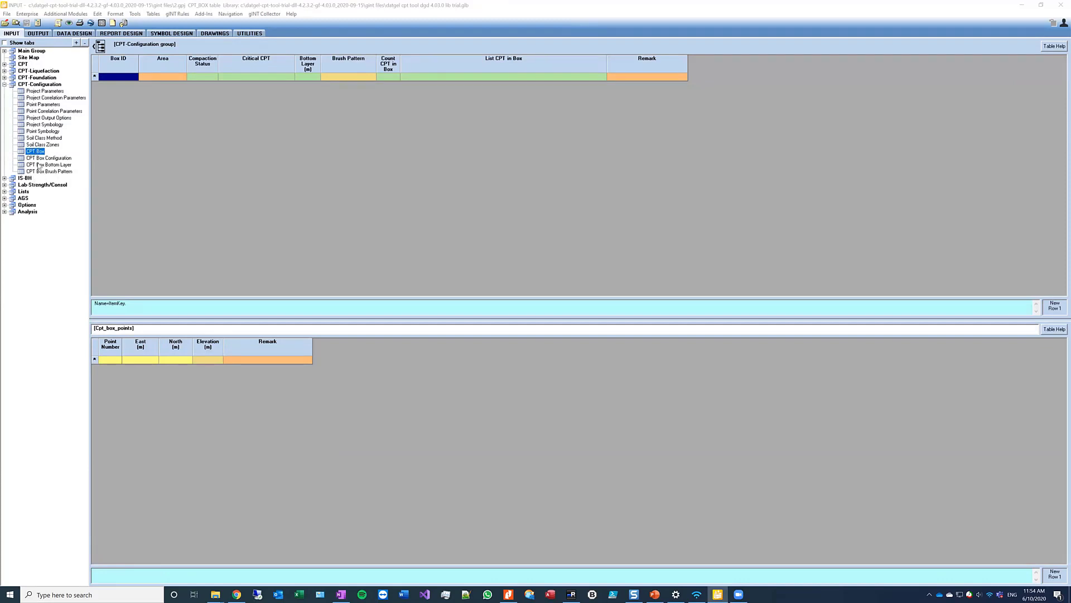
Step: Switch to Data Design and open the Library Data section
click(74, 35)
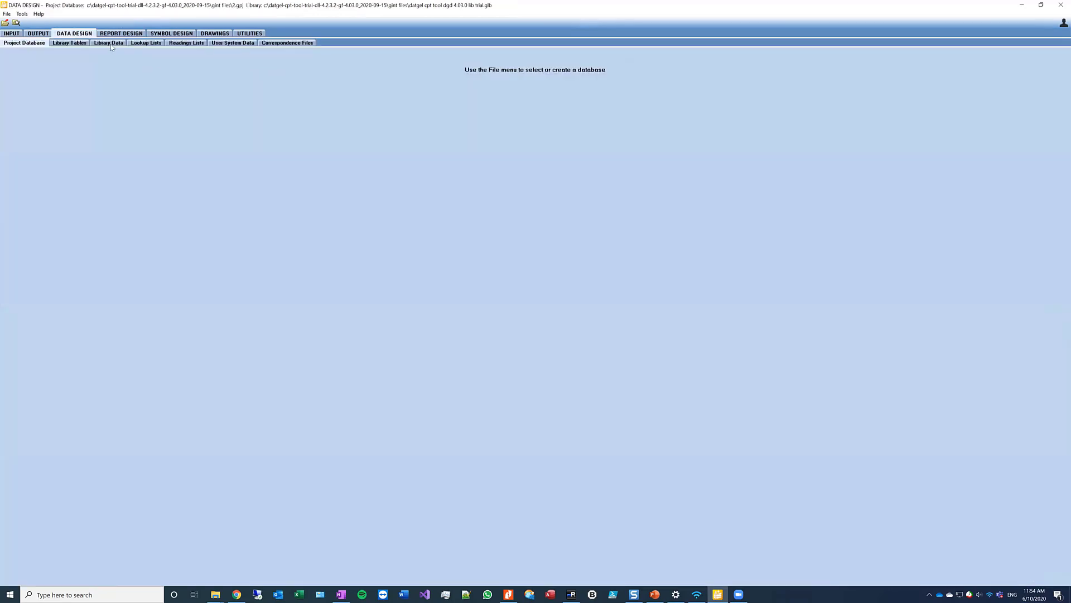
click(111, 44)
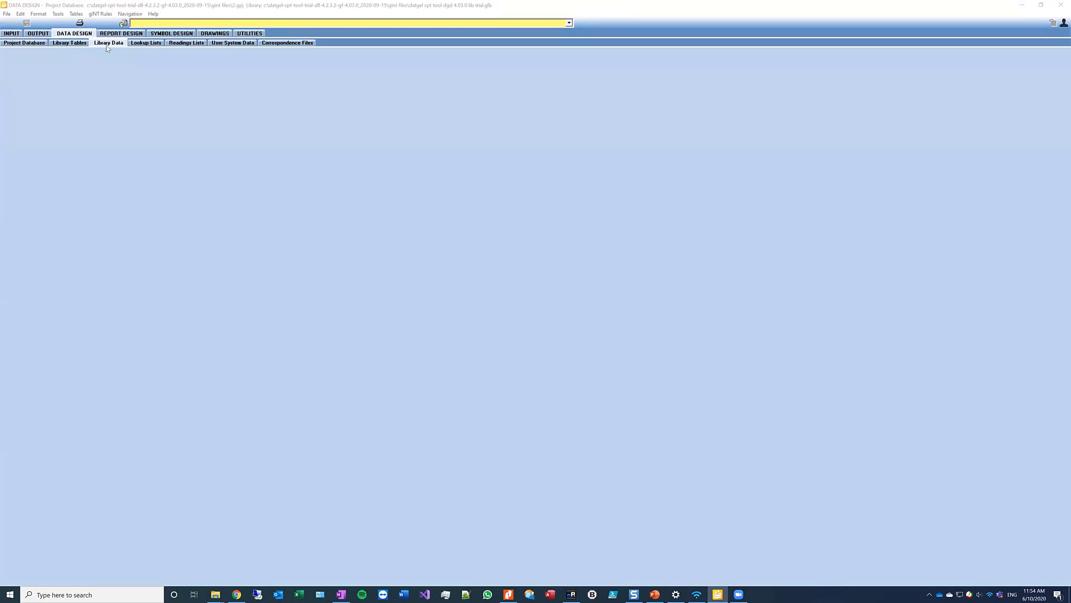
click(107, 44)
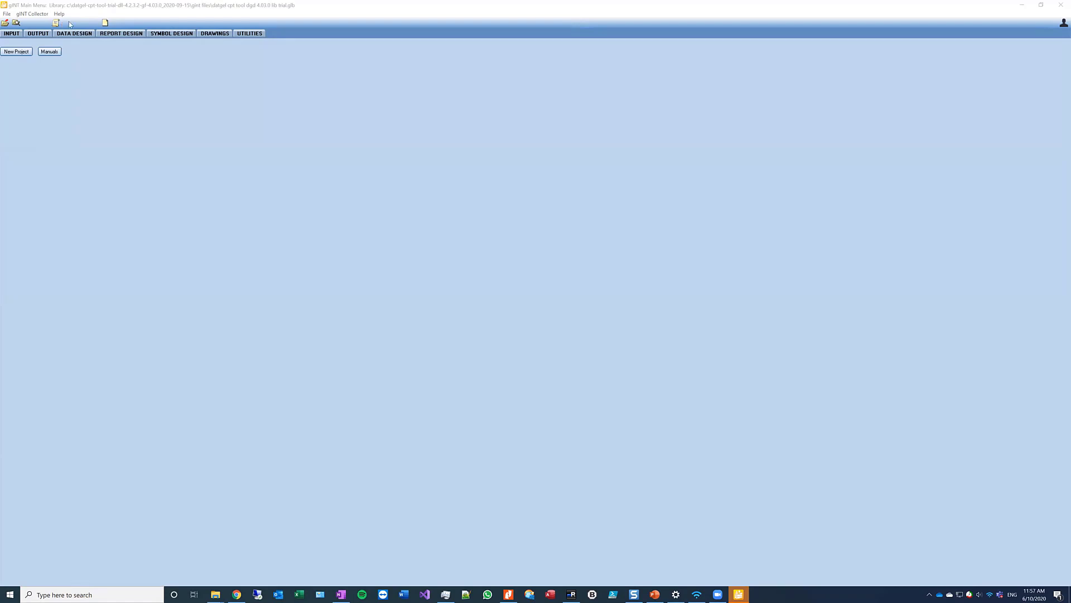
Step: Reopen the 2.gpj project for input and open the Point Correlation Parameters table under CPT-Configuration
click(11, 36)
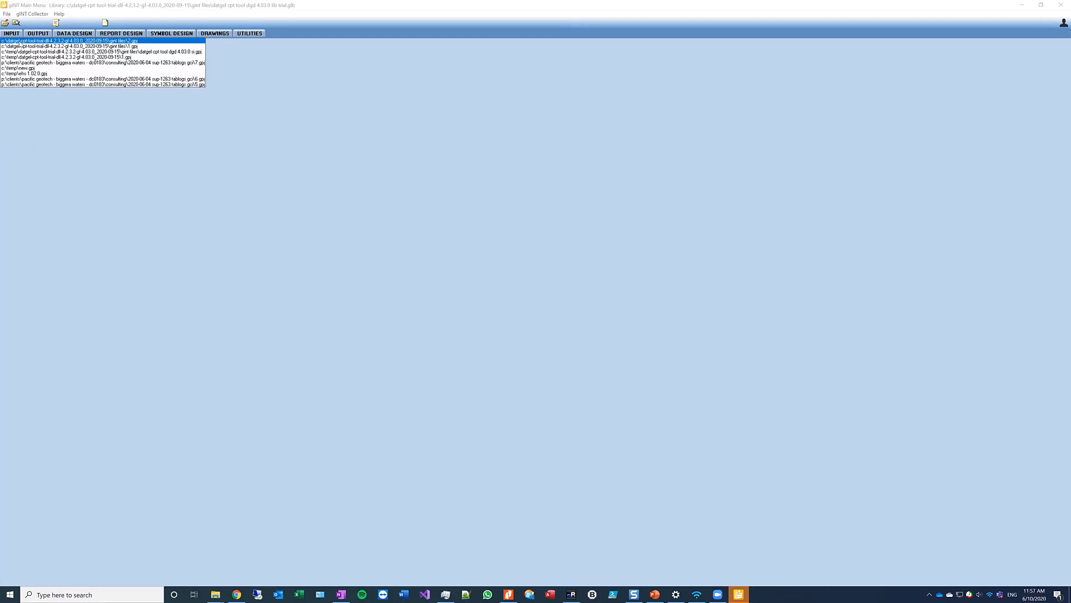
click(26, 42)
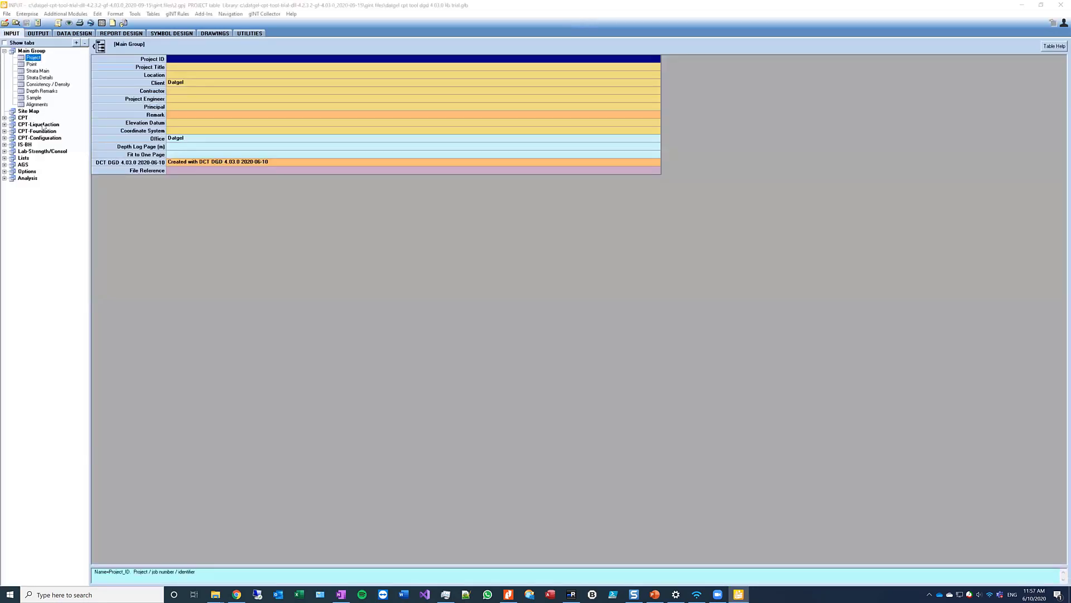
click(4, 138)
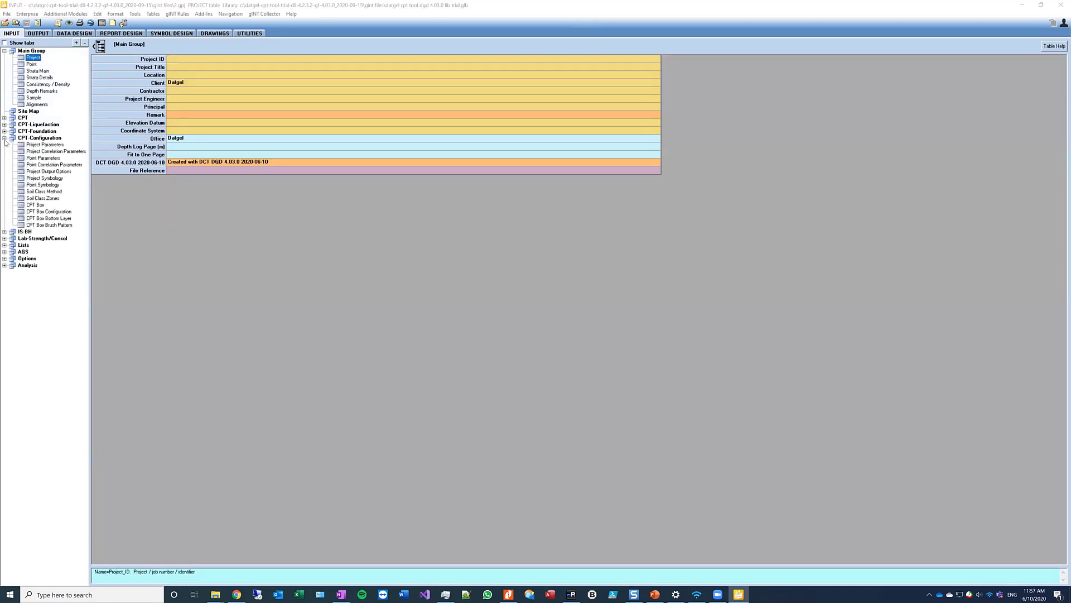
click(44, 164)
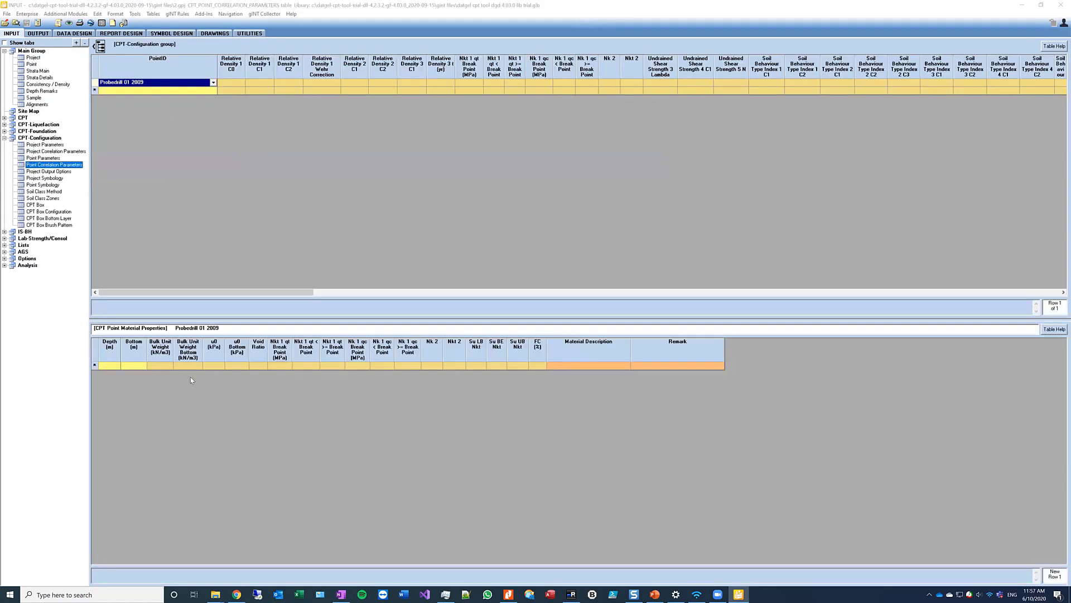
Step: Add a CPT Point Material Properties layer from 0 to 1 m with a bulk unit weight of 15 kN/m3
drag(162, 366, 189, 369)
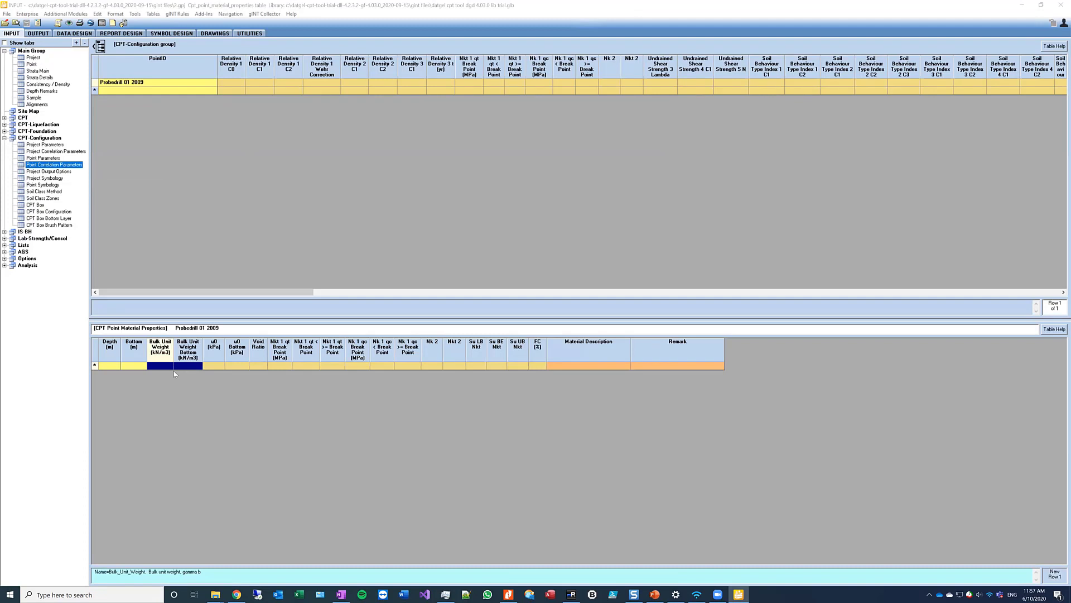
click(109, 366)
text(0)
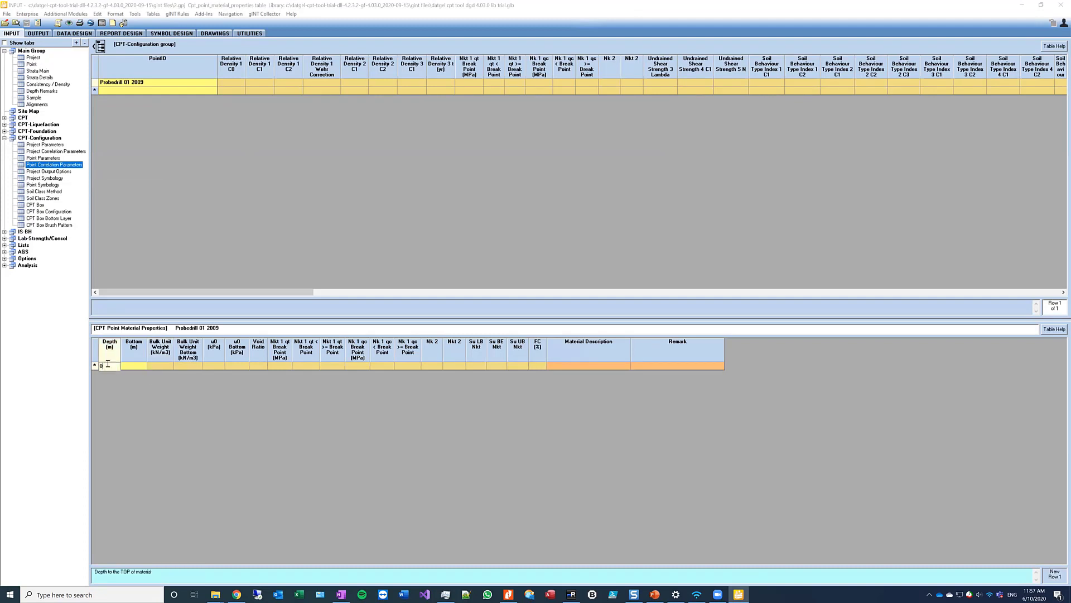
key(Tab)
text(1)
key(Tab)
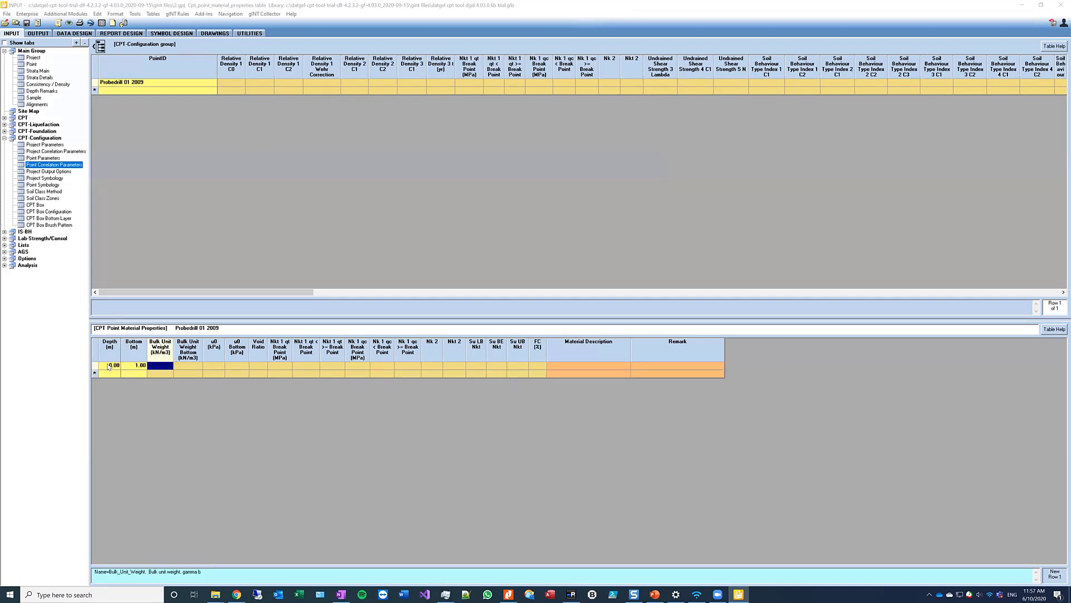
text(15)
key(Return)
Step: Add a second material layer from 1 to 2 m with a bulk unit weight of 12 kN/m3
key(Left)
key(Left)
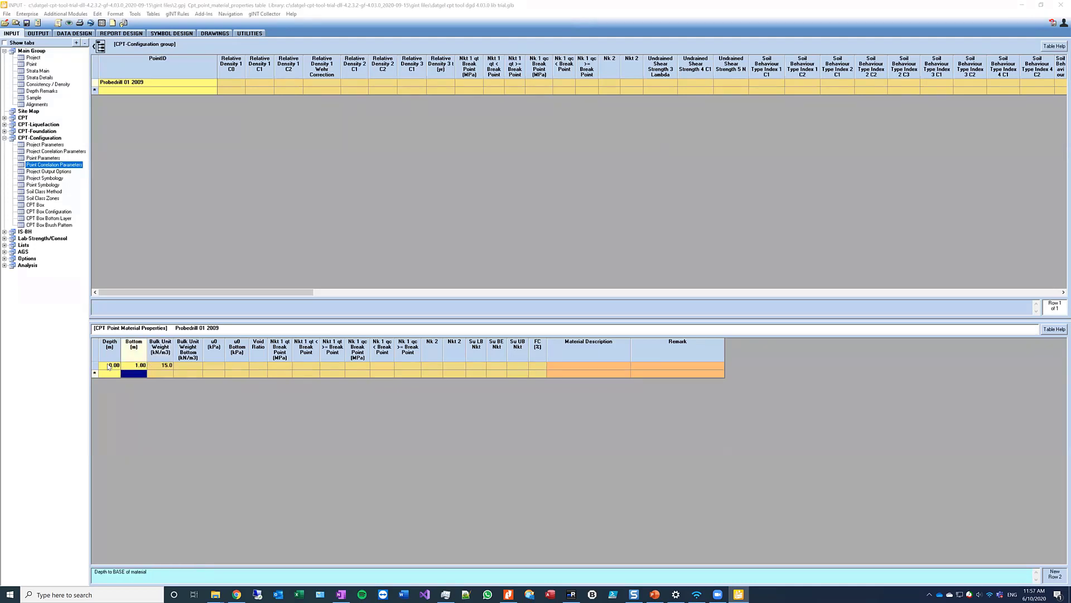
text(1)
key(Tab)
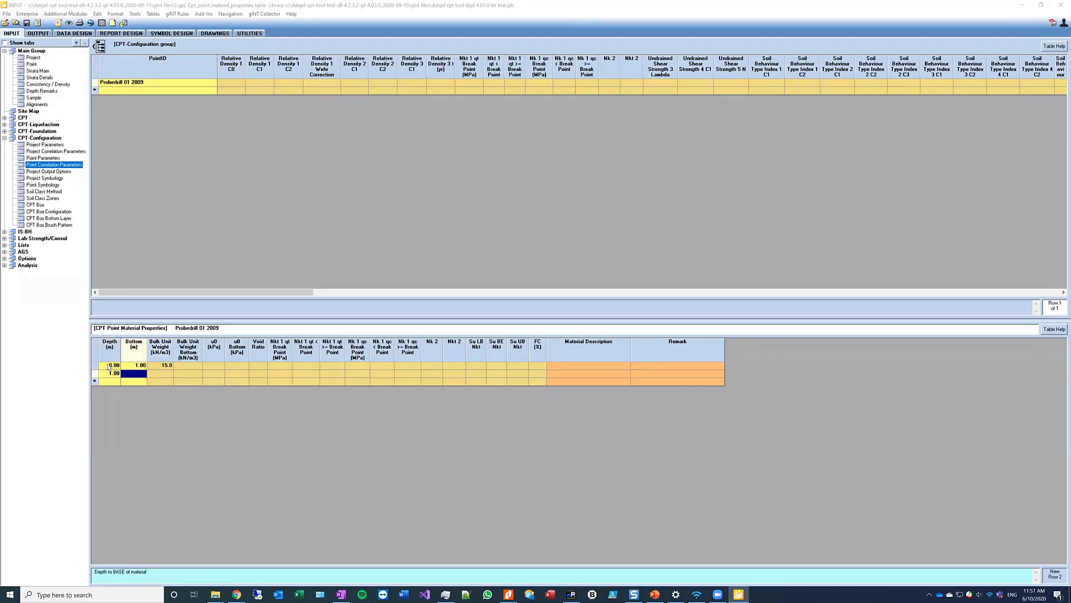
text(2)
key(Tab)
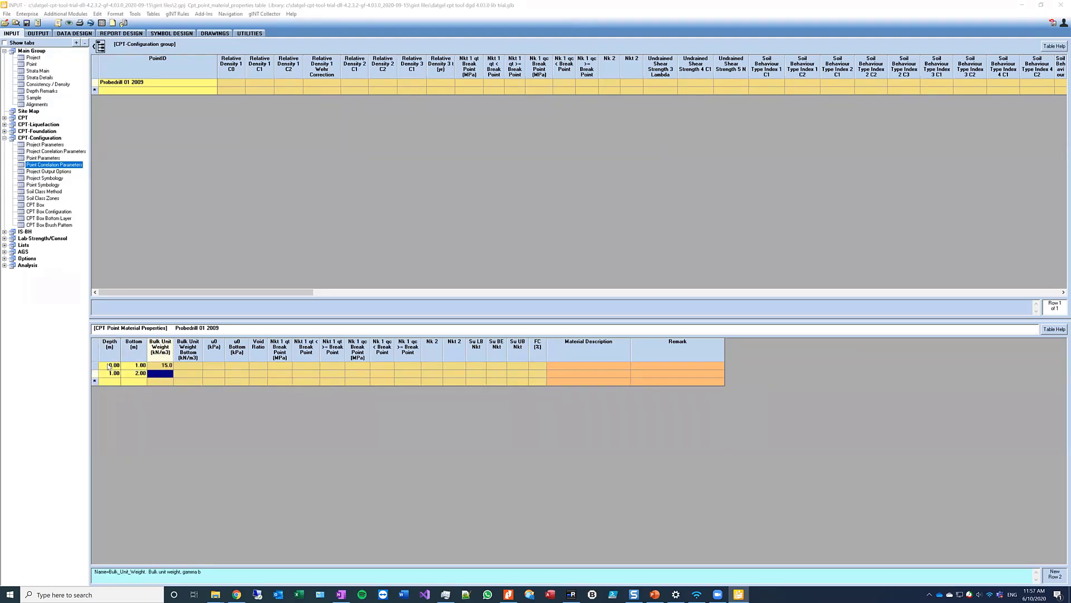
text(12)
key(Up)
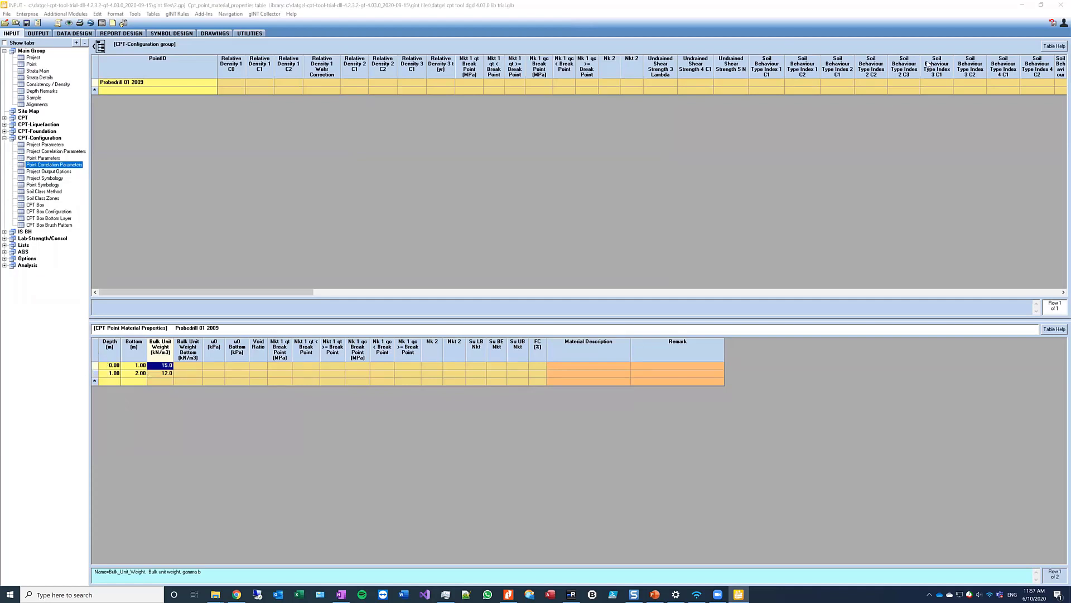
Step: Discard the unsaved CPT Point Material Properties edits, returning the data to its condition at the last save
click(1052, 22)
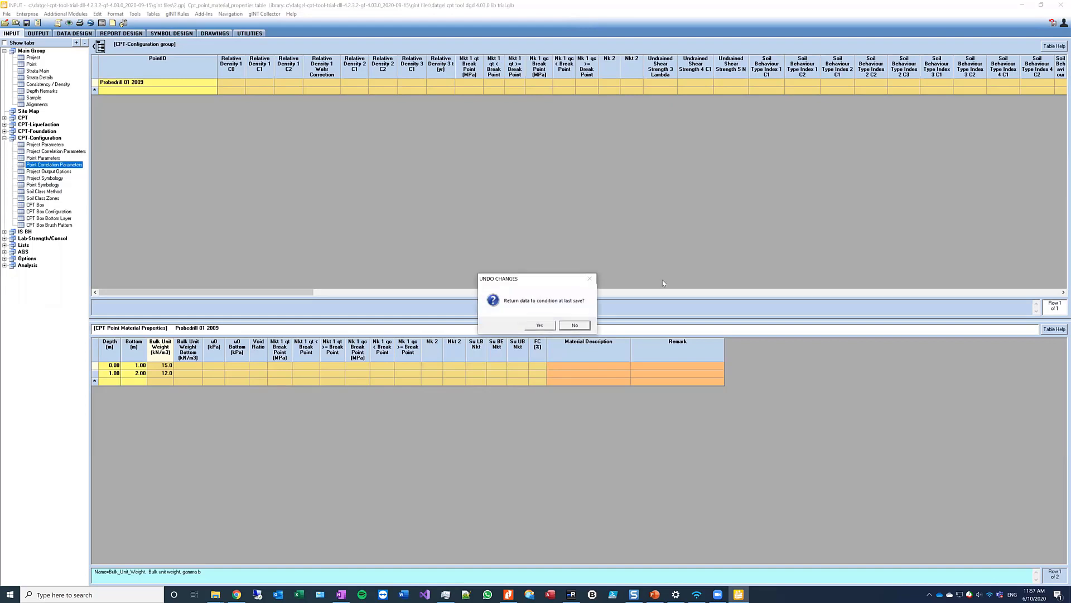
click(540, 325)
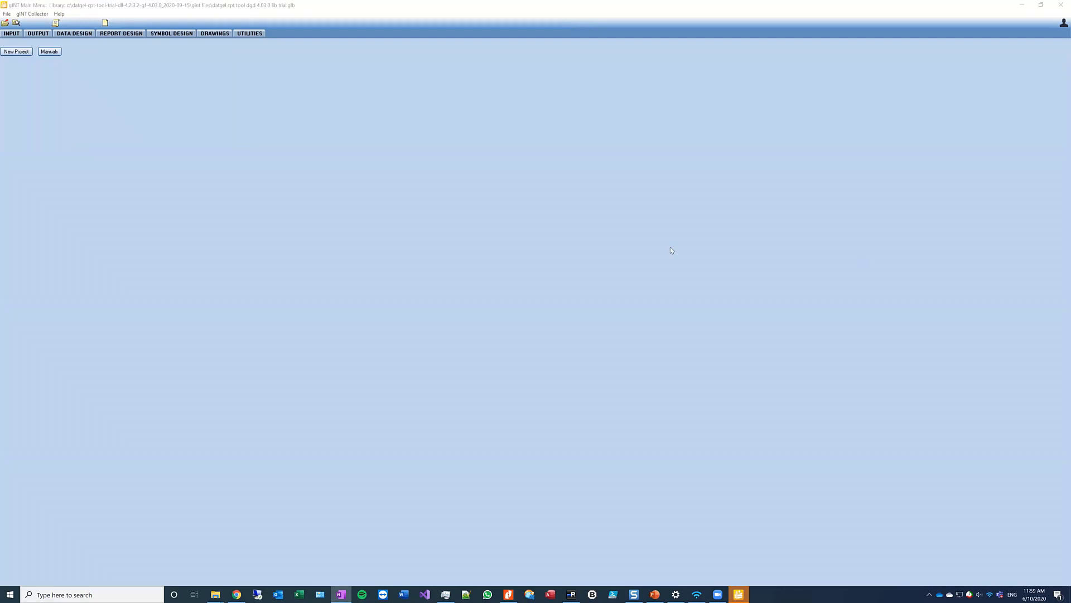
Step: Reopen the project for input and open the Dissipation Test table under the CPT group
click(11, 34)
click(12, 41)
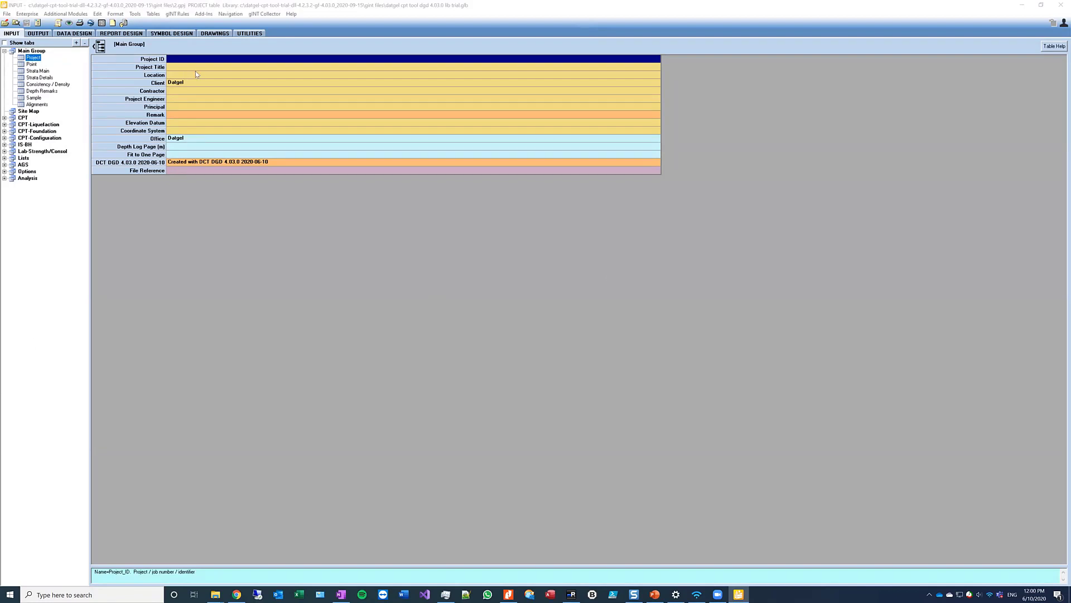
click(231, 101)
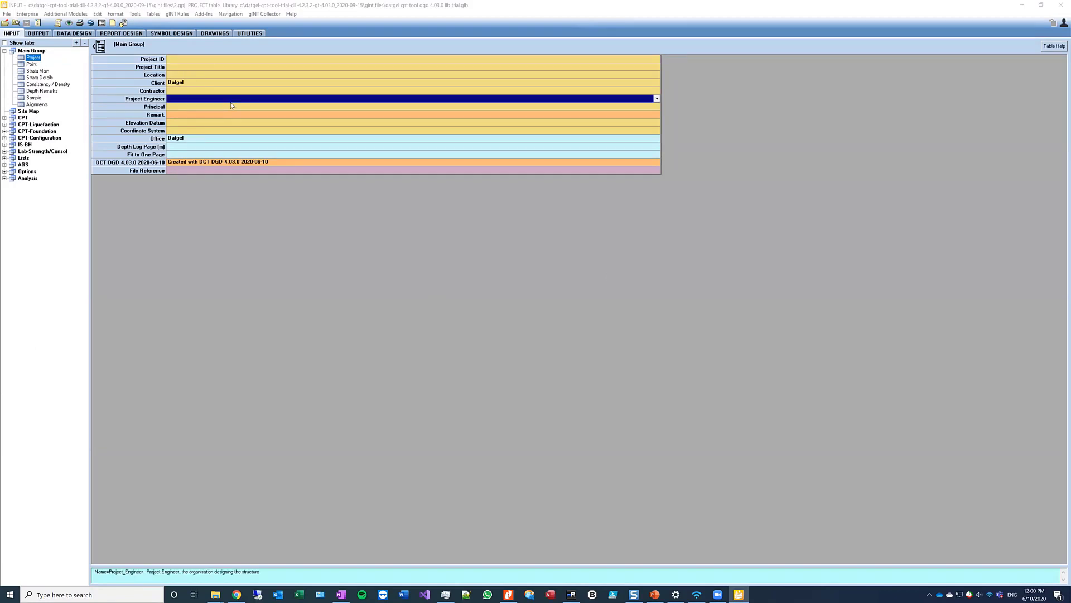
click(4, 117)
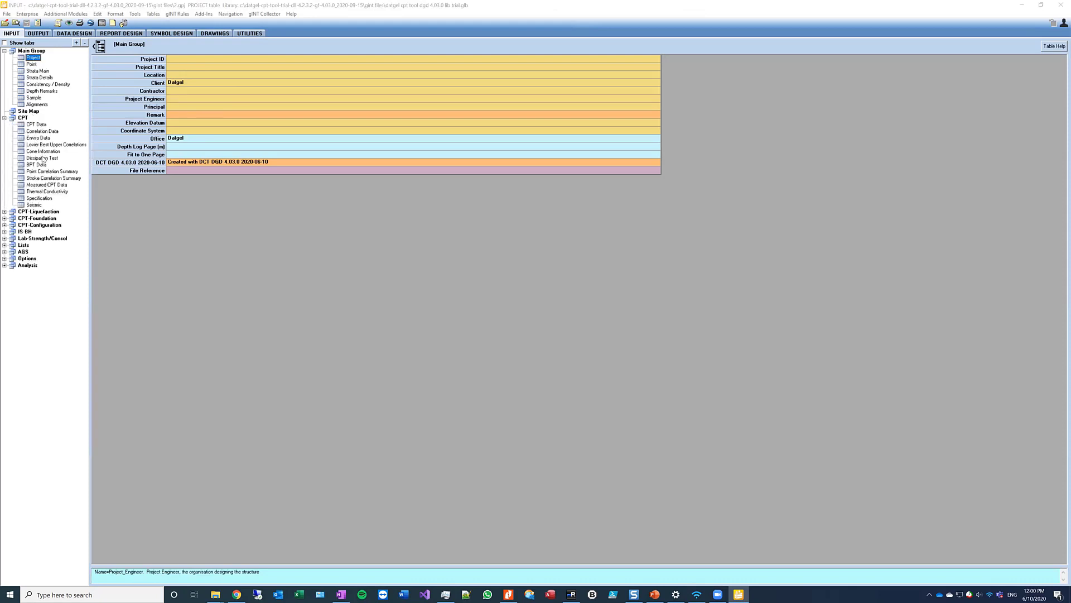
click(42, 158)
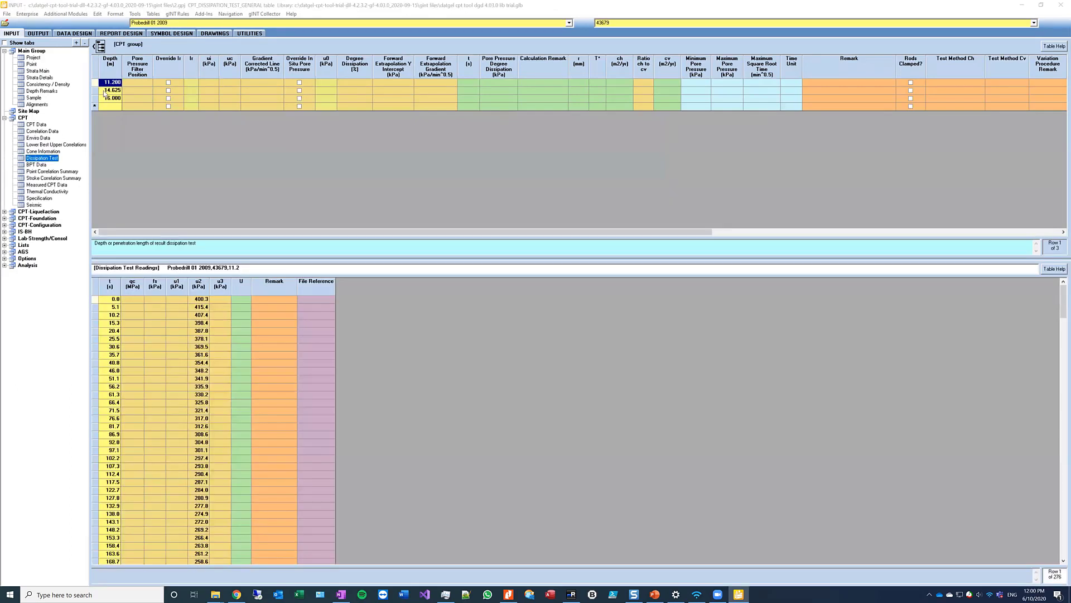
Step: Set the pore pressure filter position to u2 for the dissipation test at 14.625 m
click(108, 91)
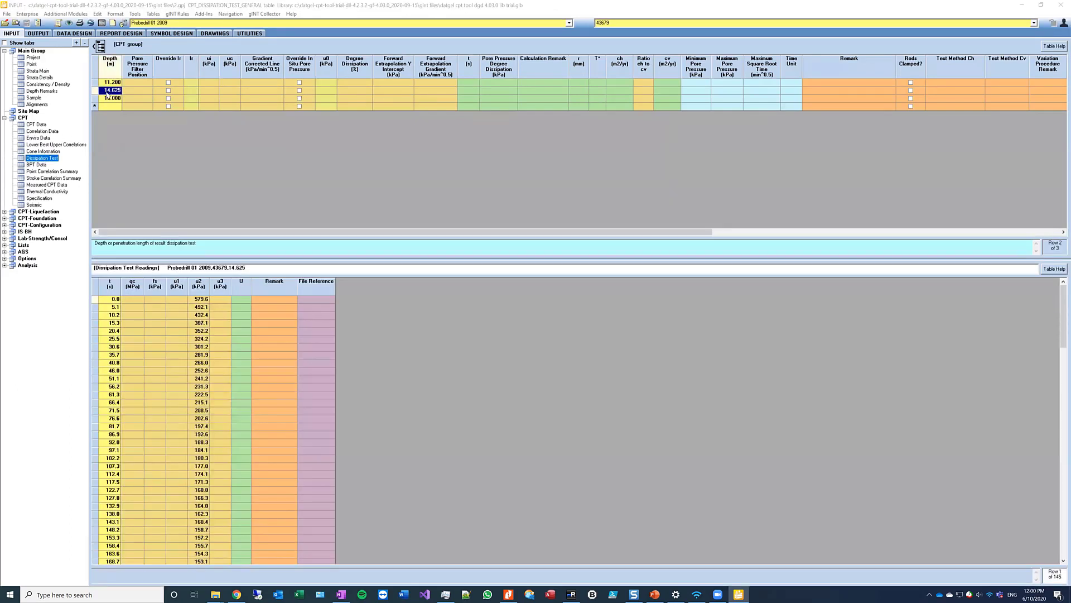
click(138, 92)
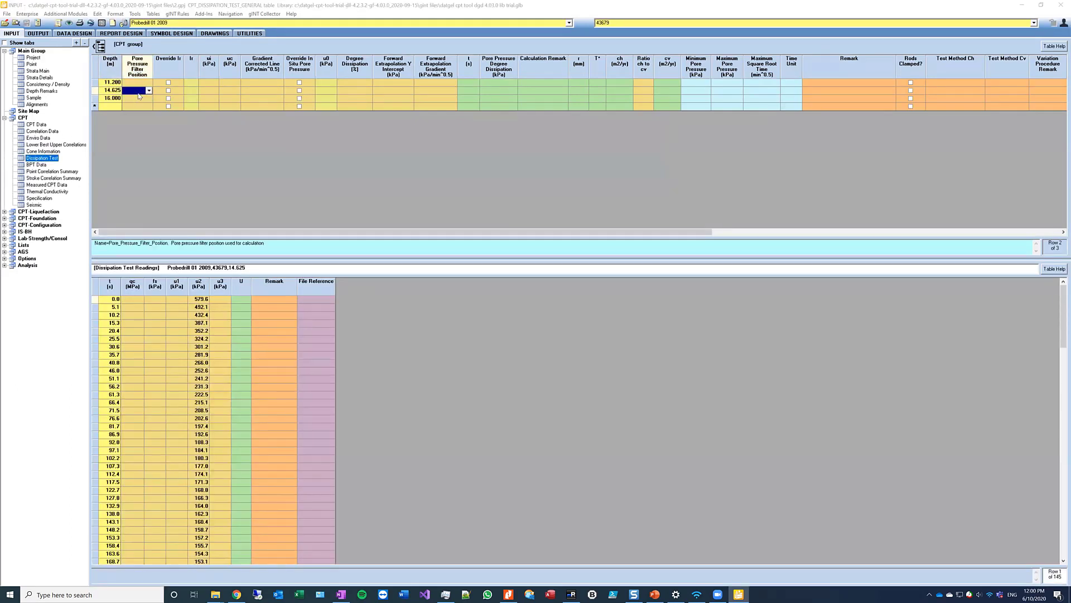
click(149, 91)
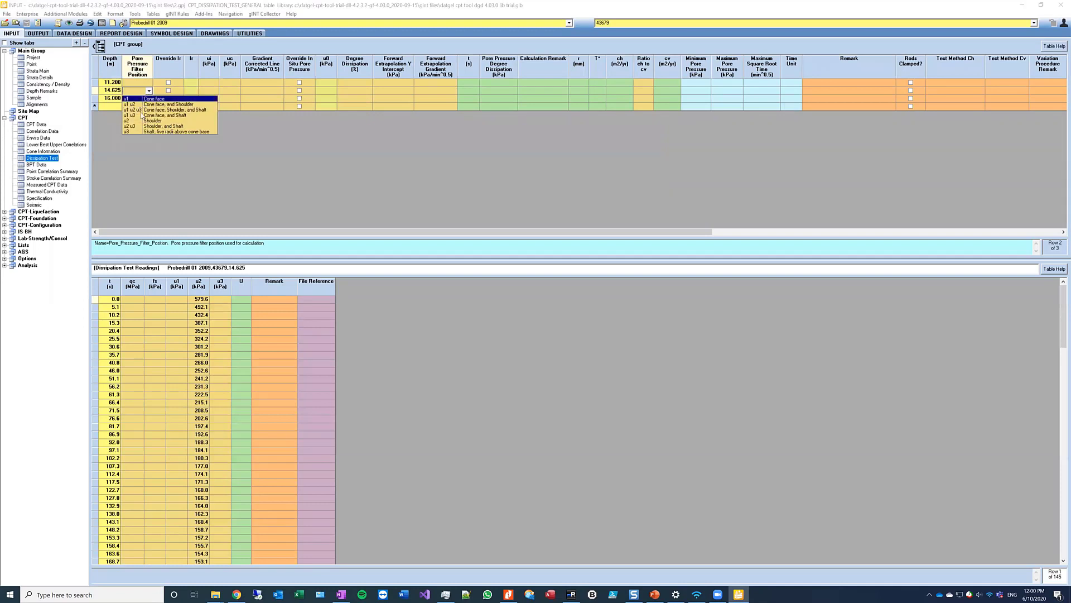
click(157, 108)
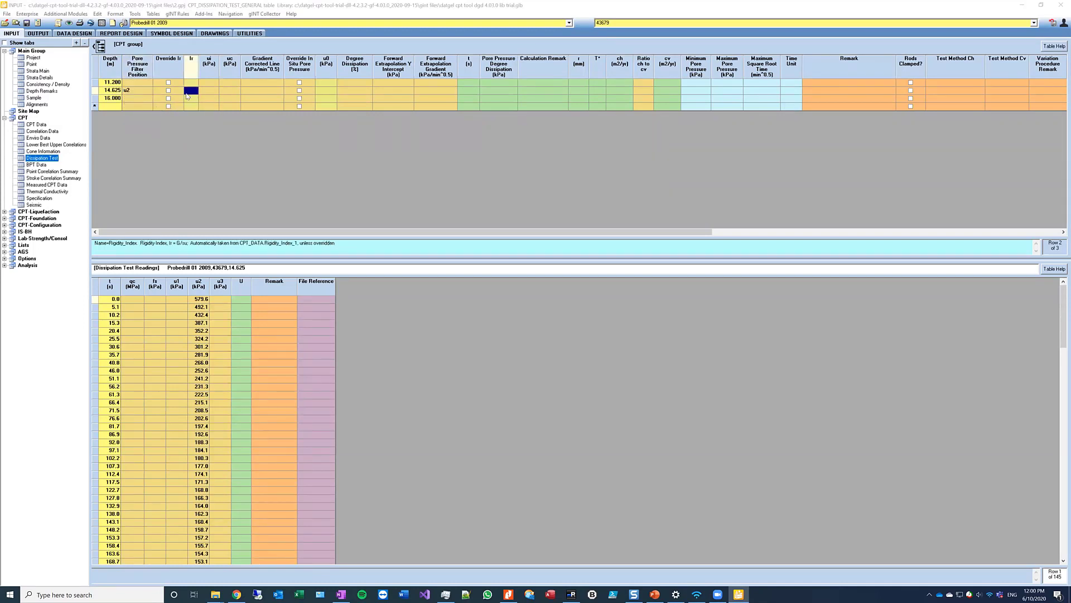
Step: Override the rigidity index Ir of the 14.625 m dissipation test with a value of 150
click(168, 90)
click(193, 92)
key(F2)
click(189, 93)
text(150)
Step: Set the degree of dissipation to 50% for the 14.625 m test
key(Tab)
key(Tab)
key(Tab)
key(Tab)
key(Tab)
key(Tab)
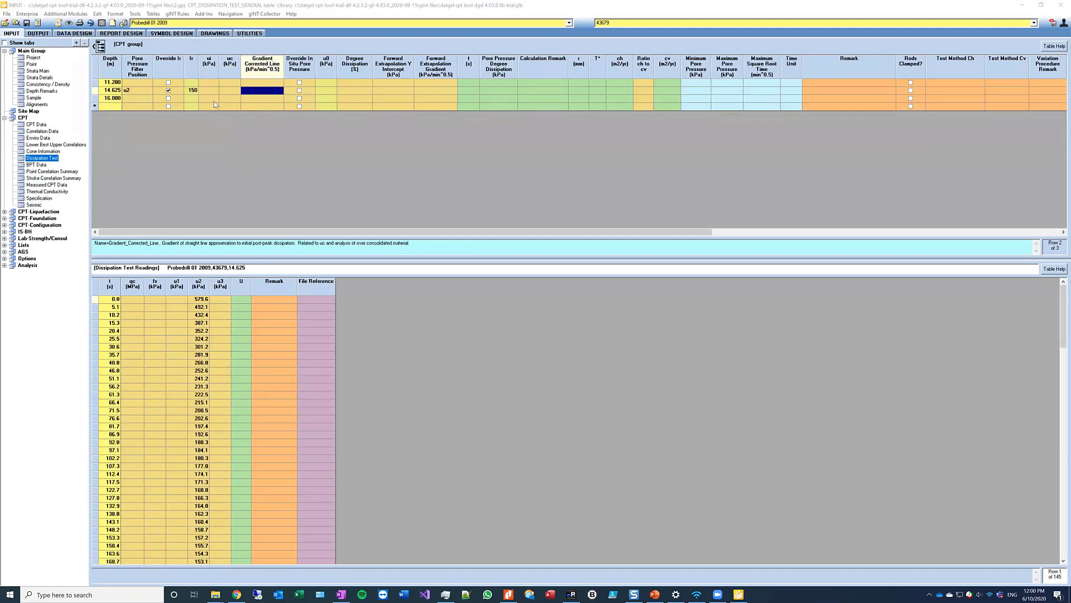
text(50)
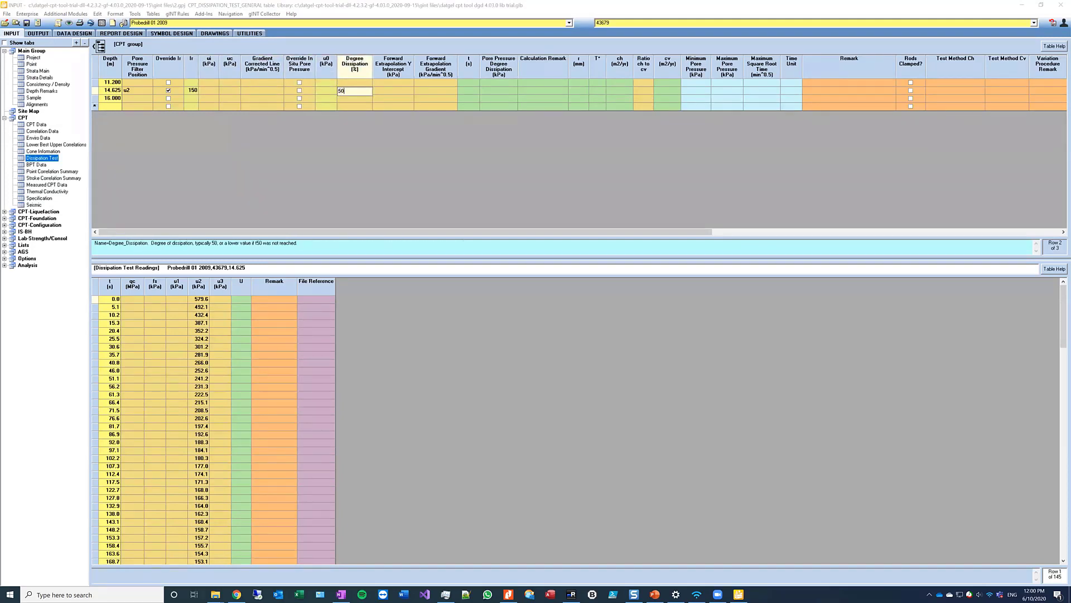
key(Tab)
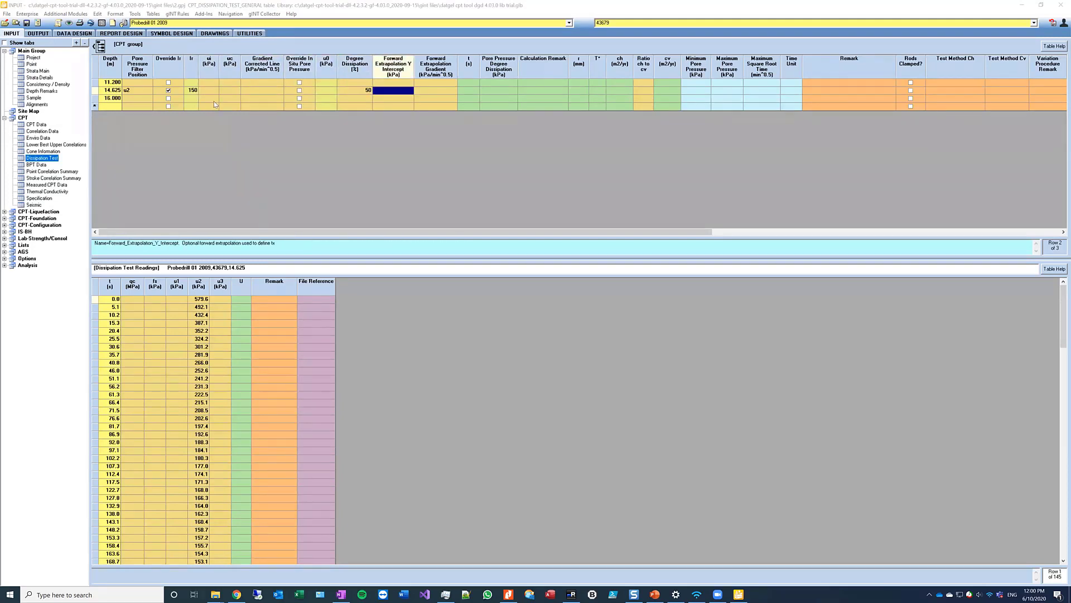
Step: Set the test's initial pore pressure ui to 579.6 kPa, matching the first u2 reading, and save the table
click(200, 301)
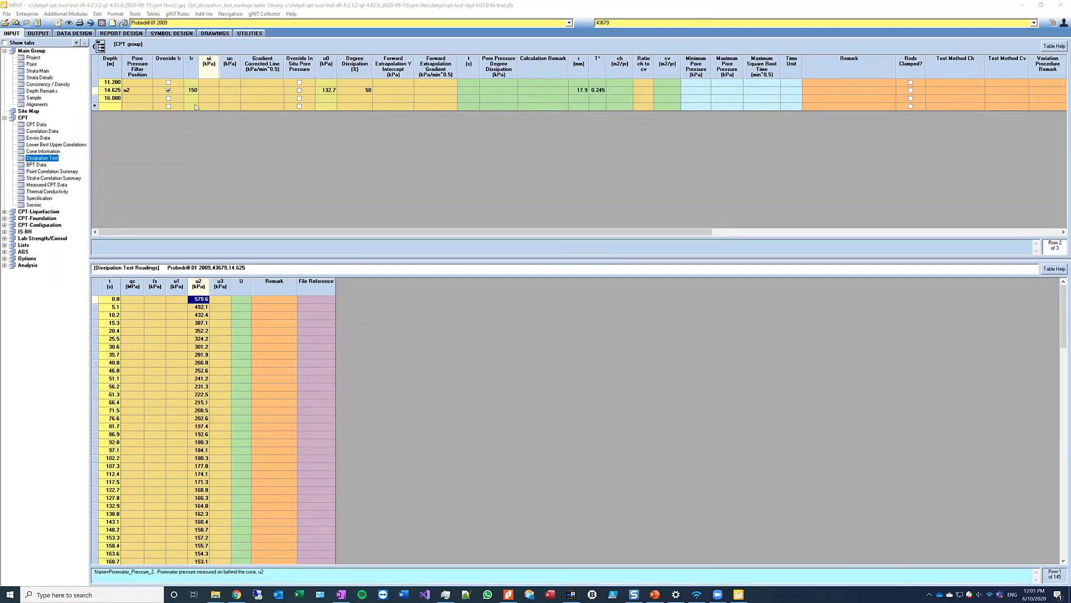
click(209, 90)
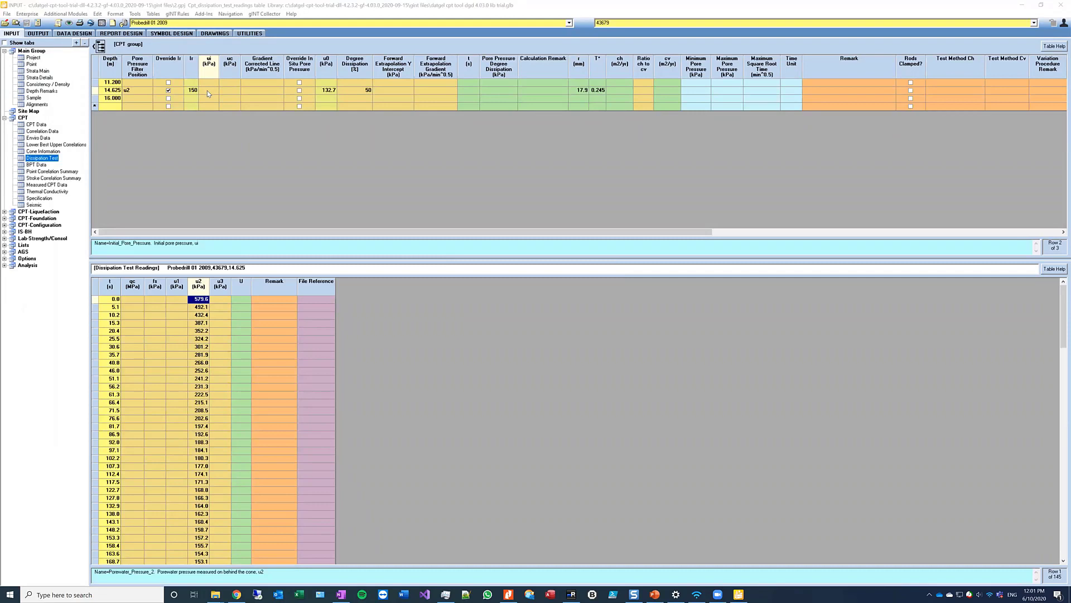
text(579.6)
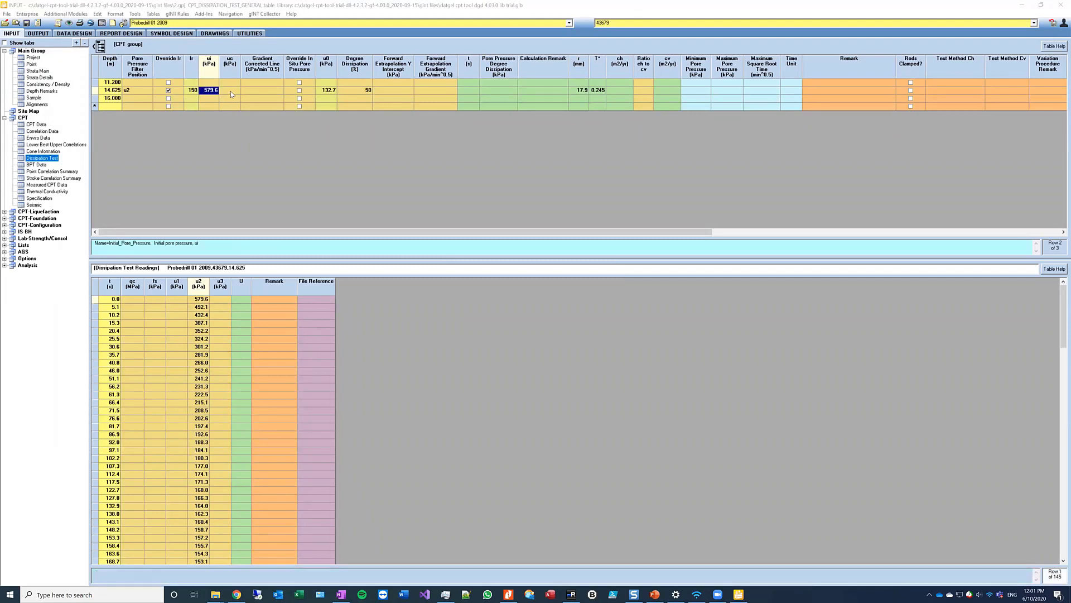
click(27, 23)
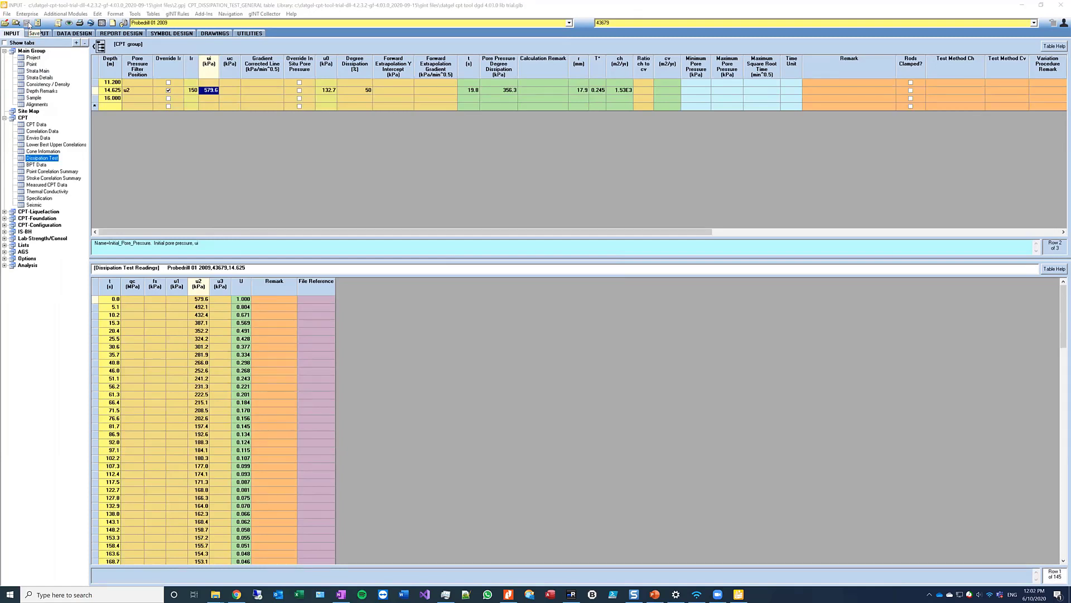
Step: Set the ratio of ch to cv to 3 for the 14.625 m test and save the table
click(648, 91)
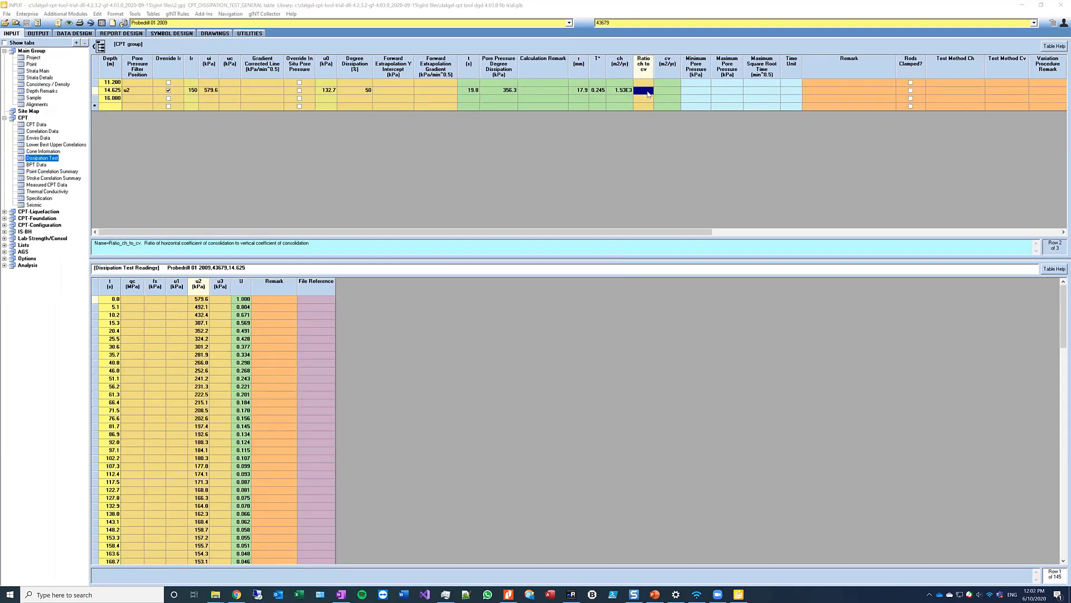
text(3)
key(Tab)
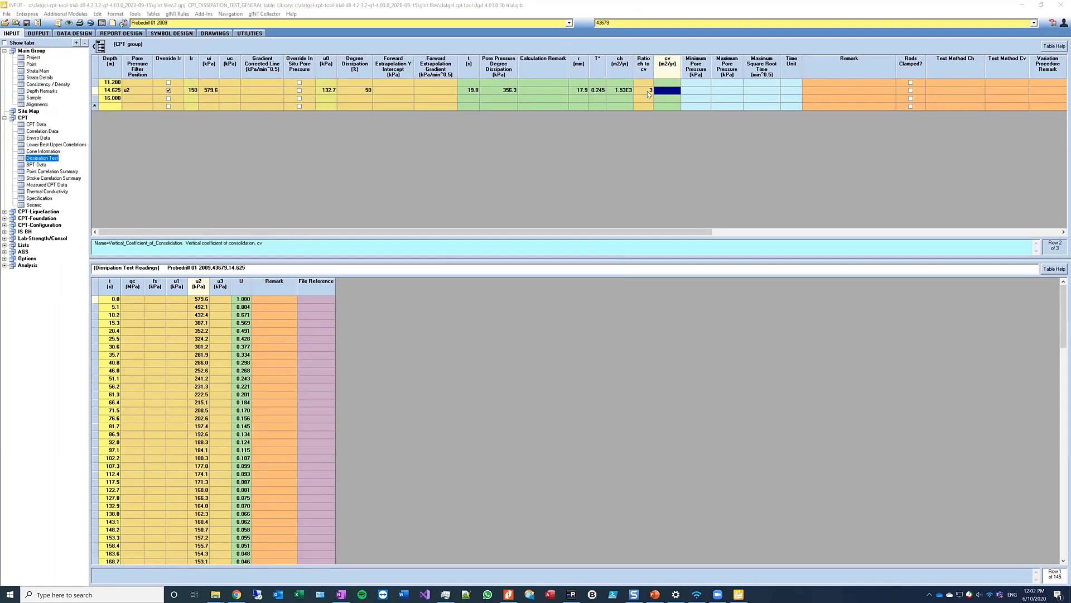
click(28, 25)
click(619, 92)
click(209, 92)
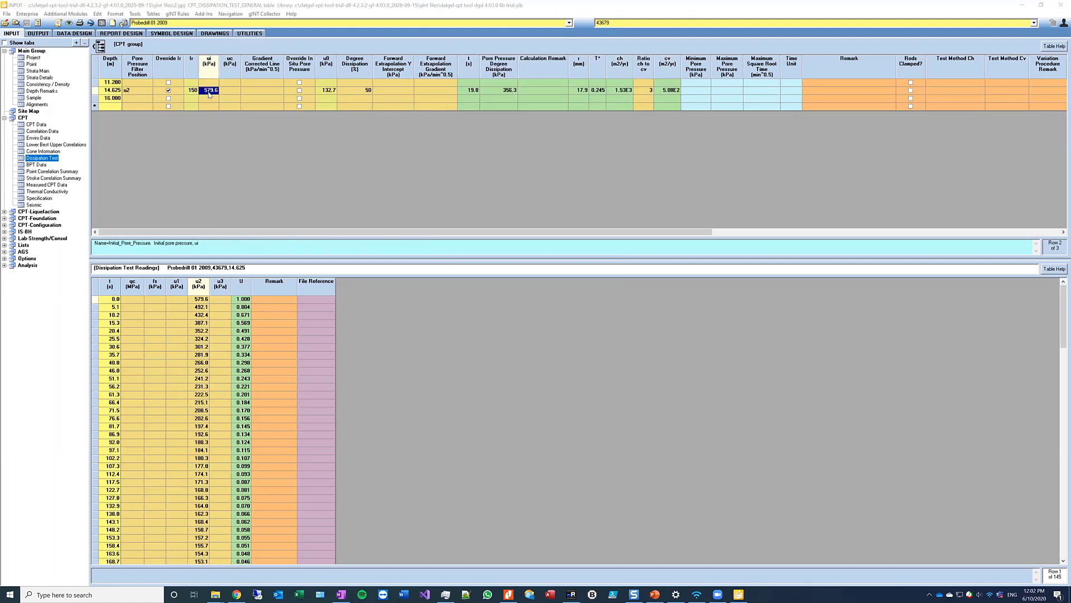
click(201, 303)
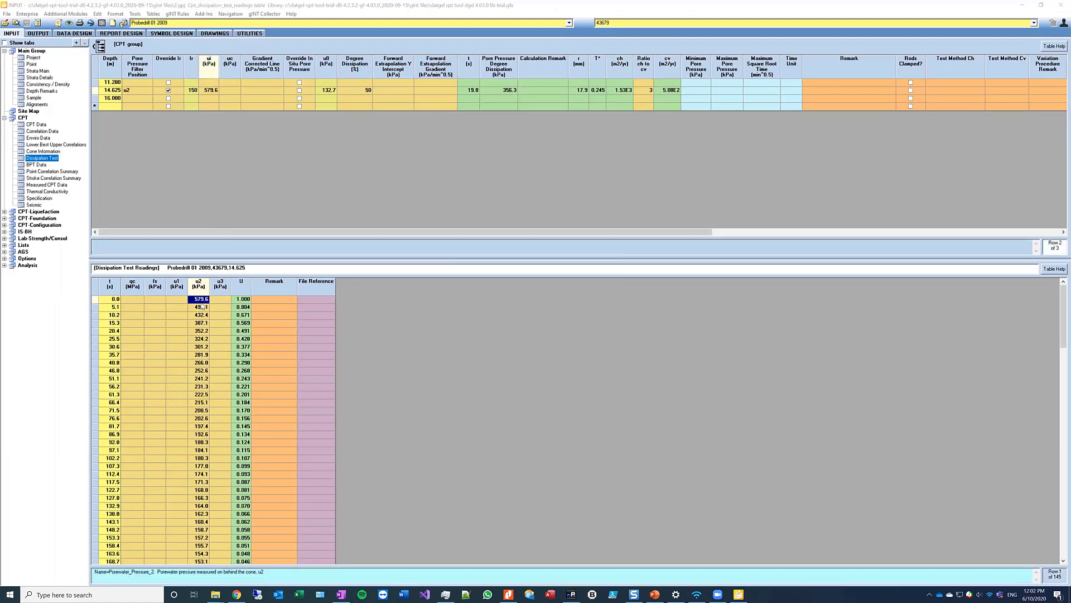
click(209, 93)
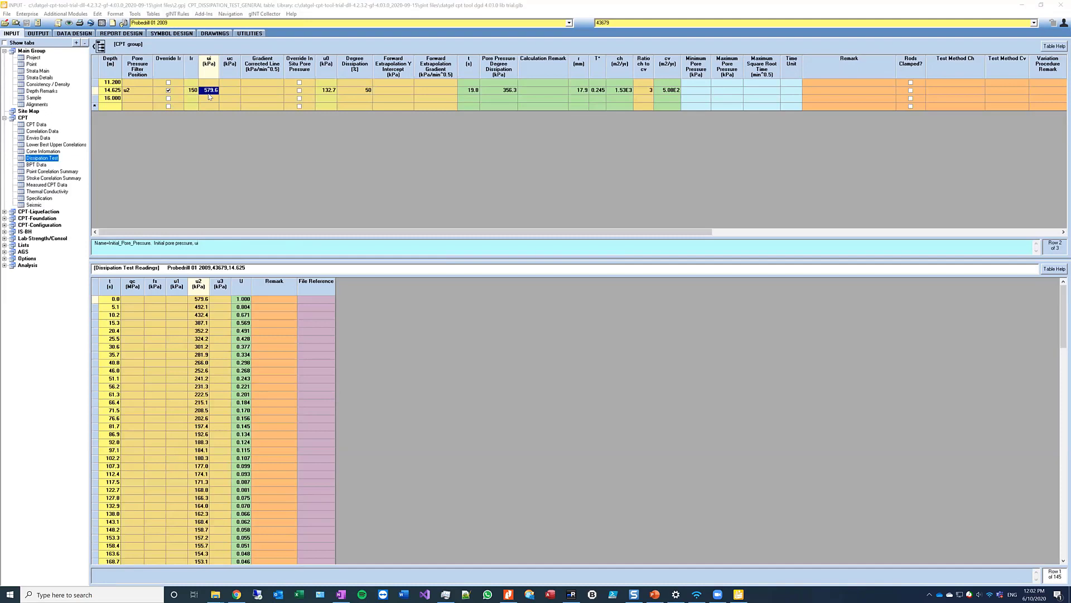
Step: Switch to the graph outputs and select the report PPDT PORE PRESSURE VS. SQR T A4P
click(39, 34)
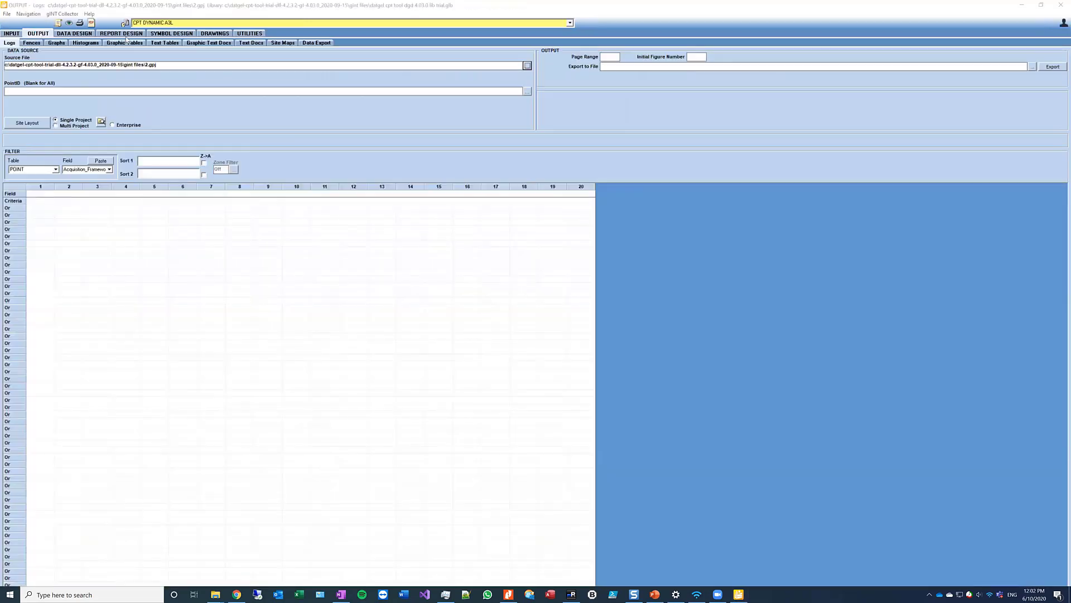
click(57, 43)
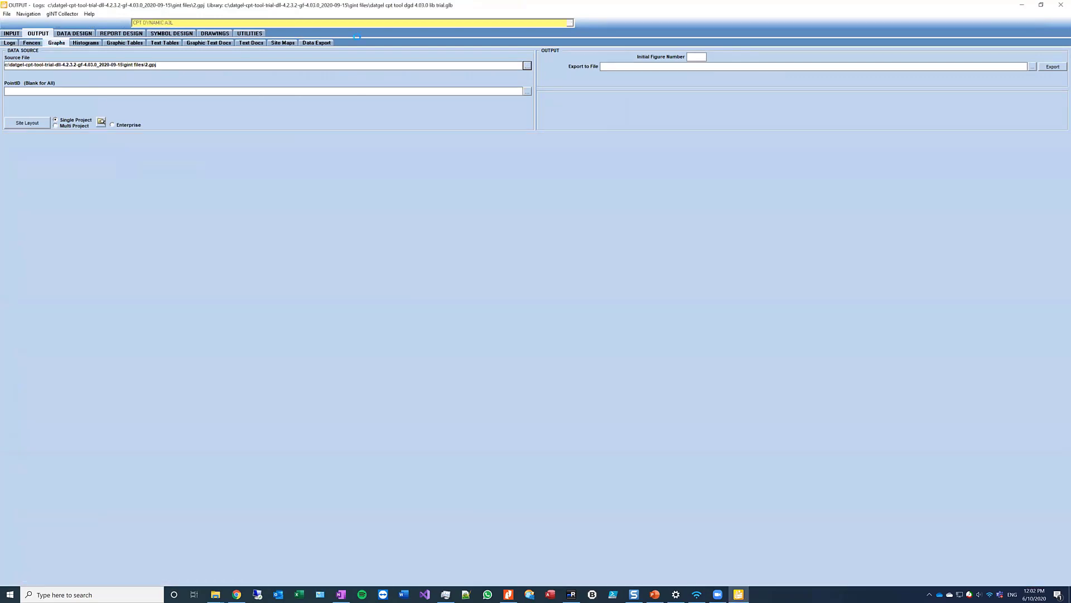
click(206, 24)
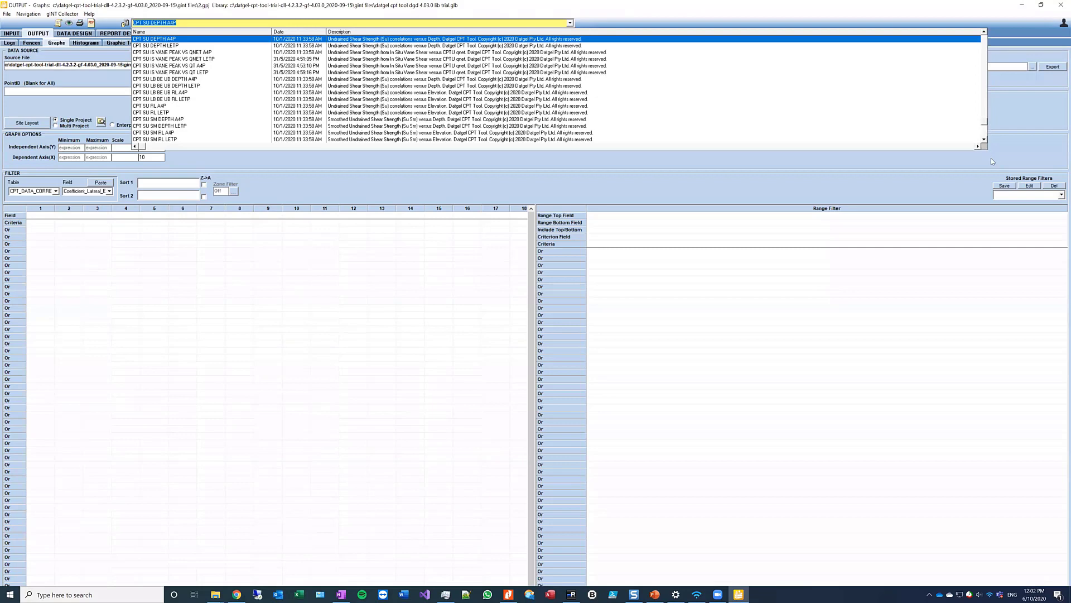
click(985, 139)
click(984, 135)
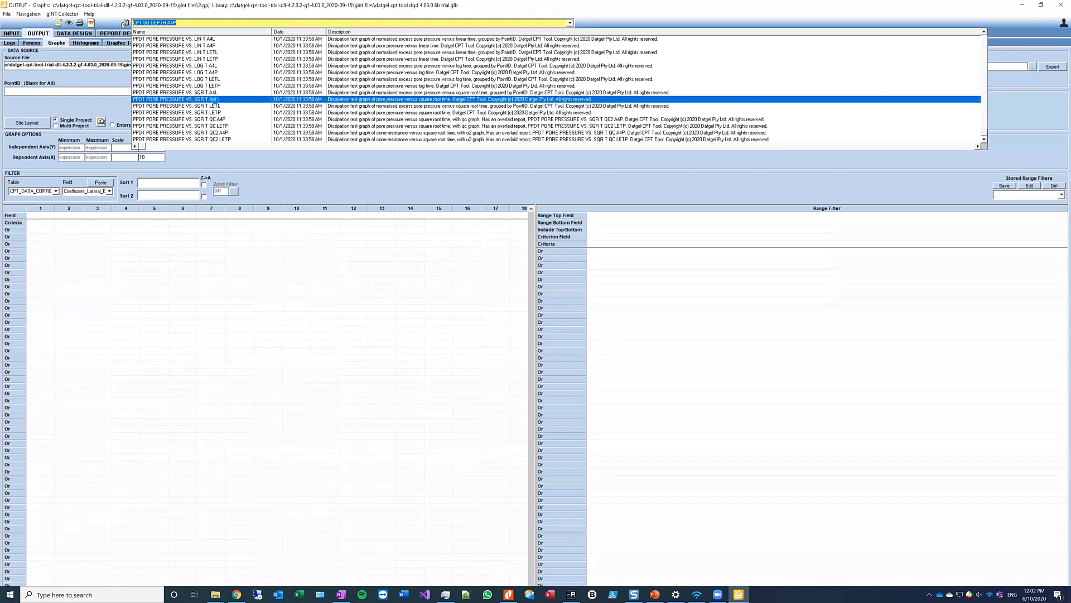
click(218, 100)
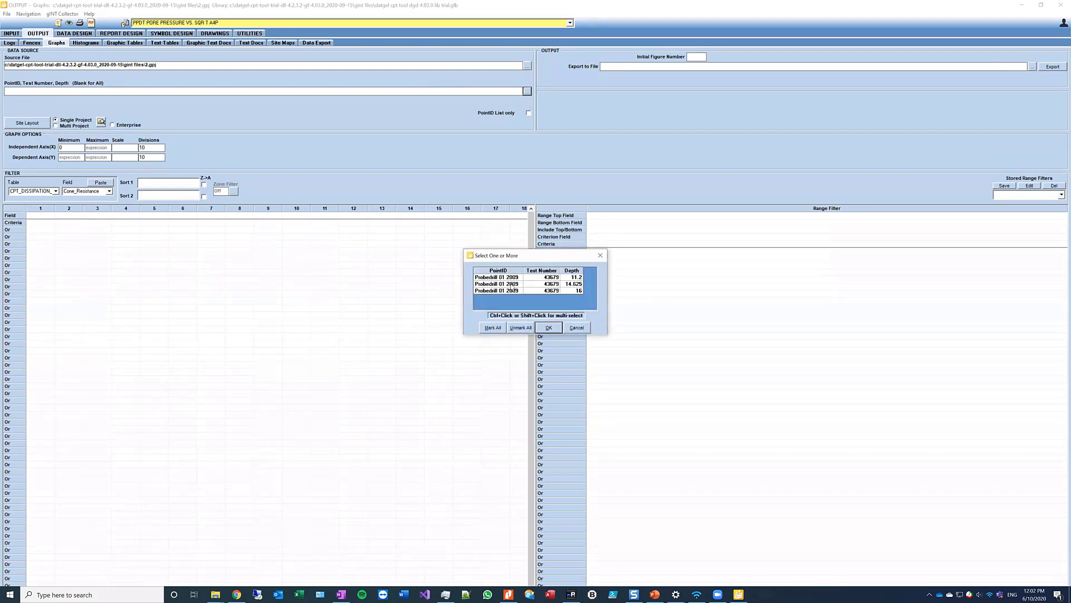
Step: Preview the graph for Probedrill 01 2009 at 14.625 m and examine the curve and the calculated consolidation parameters
double_click(512, 284)
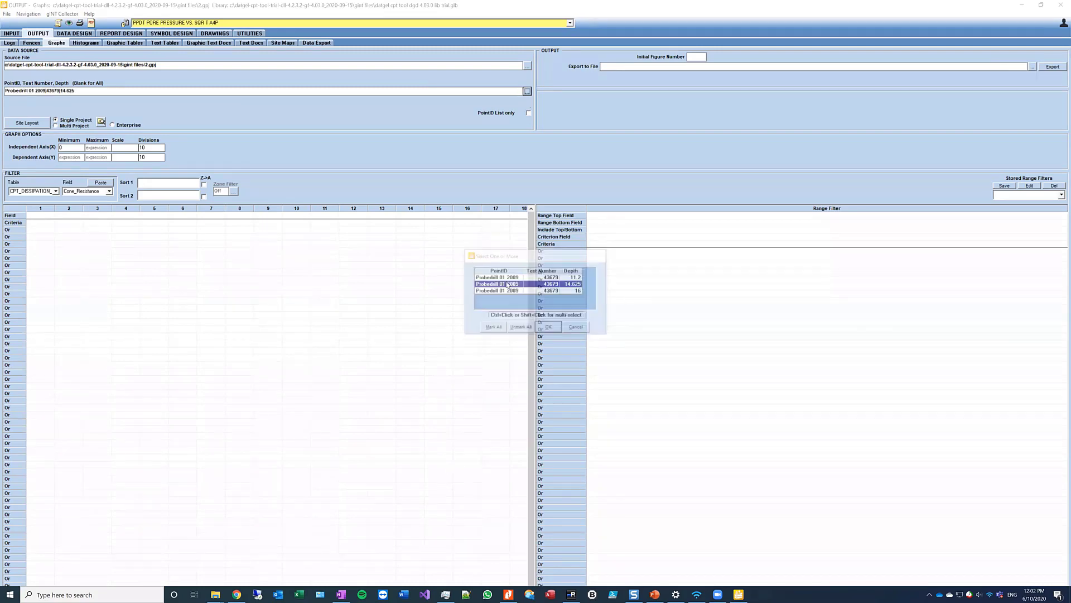
click(68, 25)
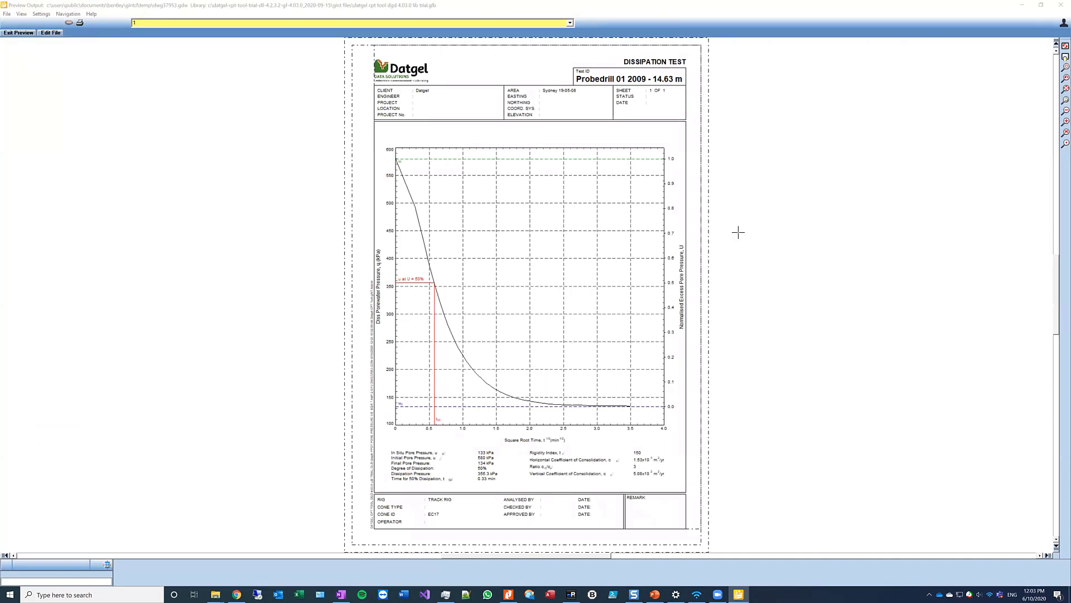
click(1065, 144)
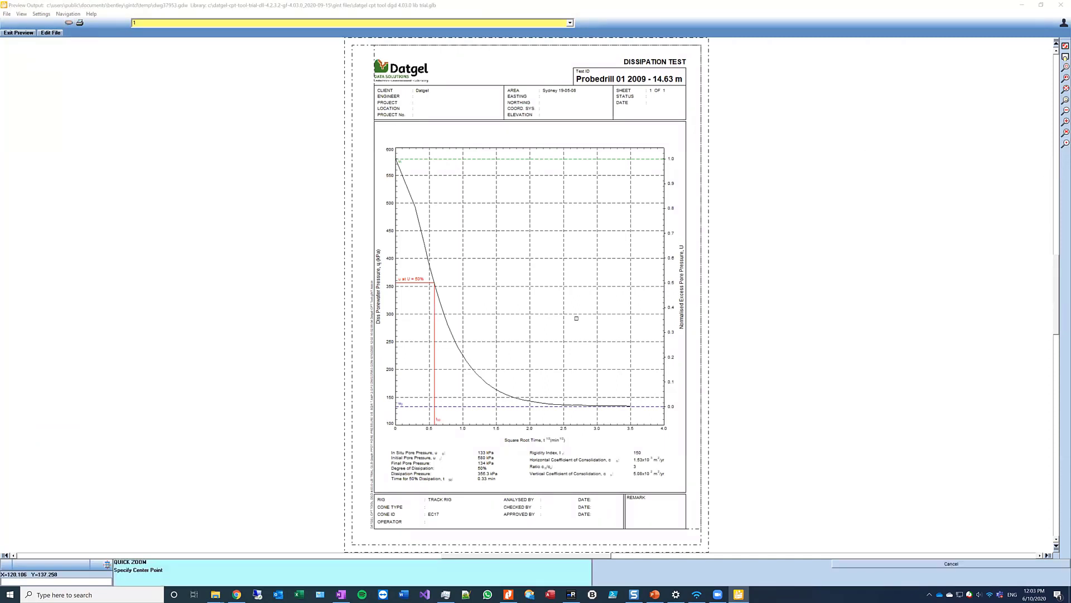
click(514, 374)
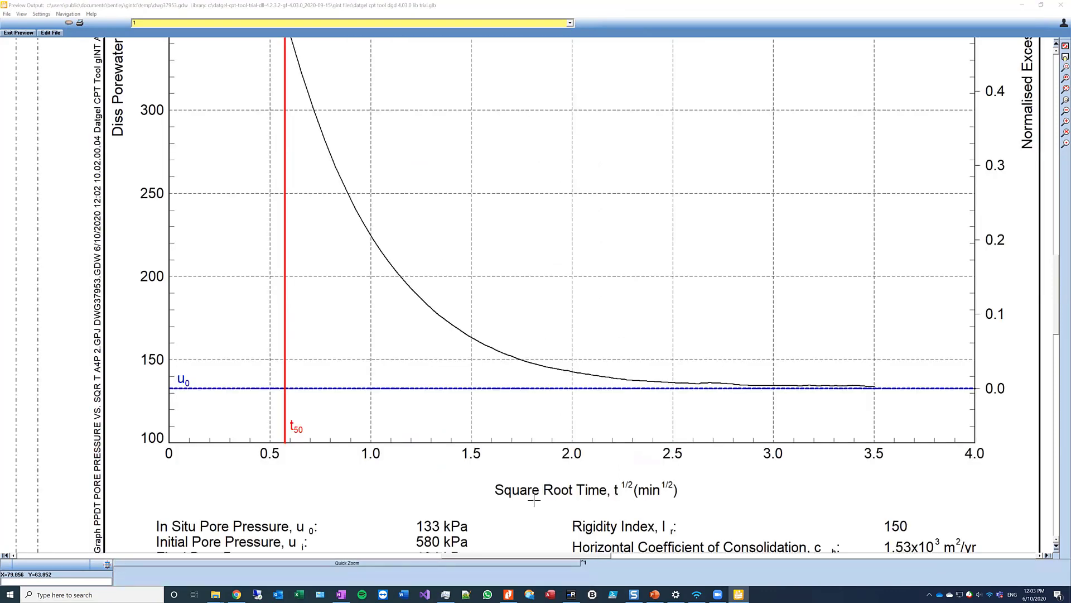
drag(531, 500, 527, 337)
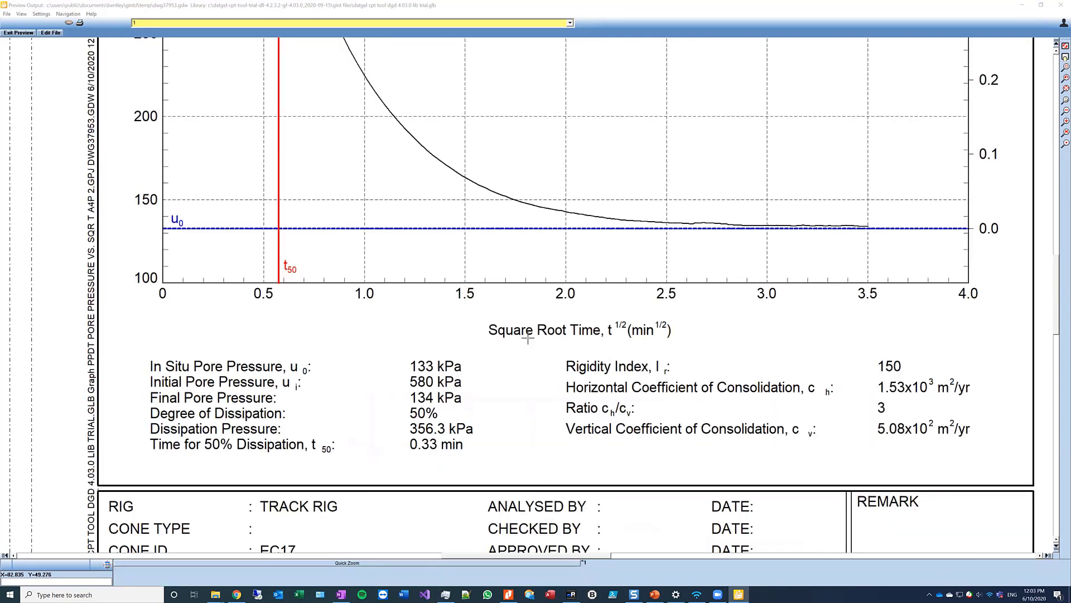
click(1059, 92)
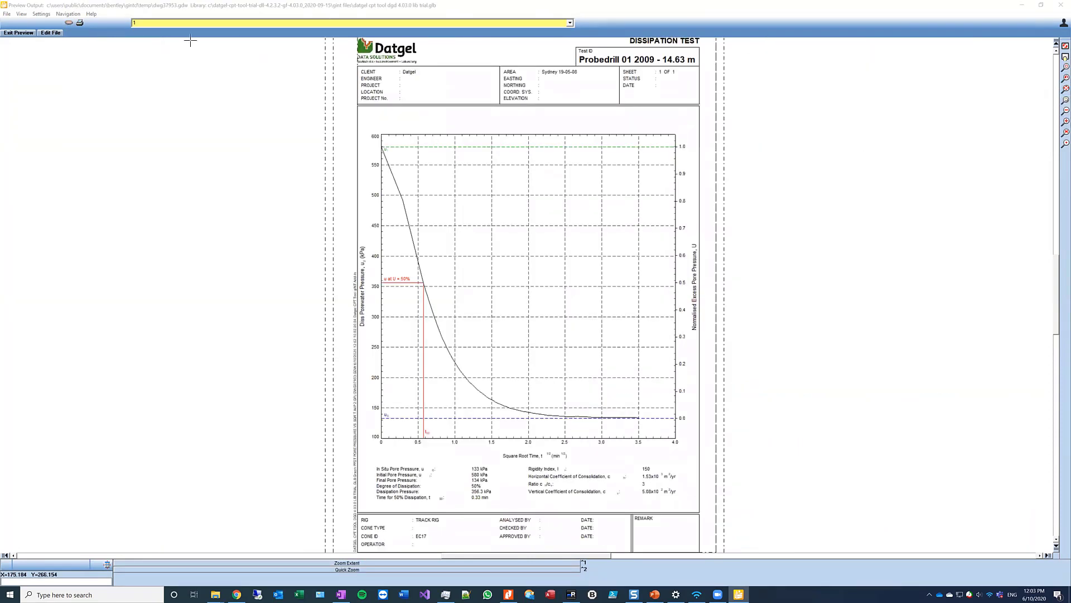
Step: Close the graph preview and return to the Dissipation Test table in the project's input data
click(21, 34)
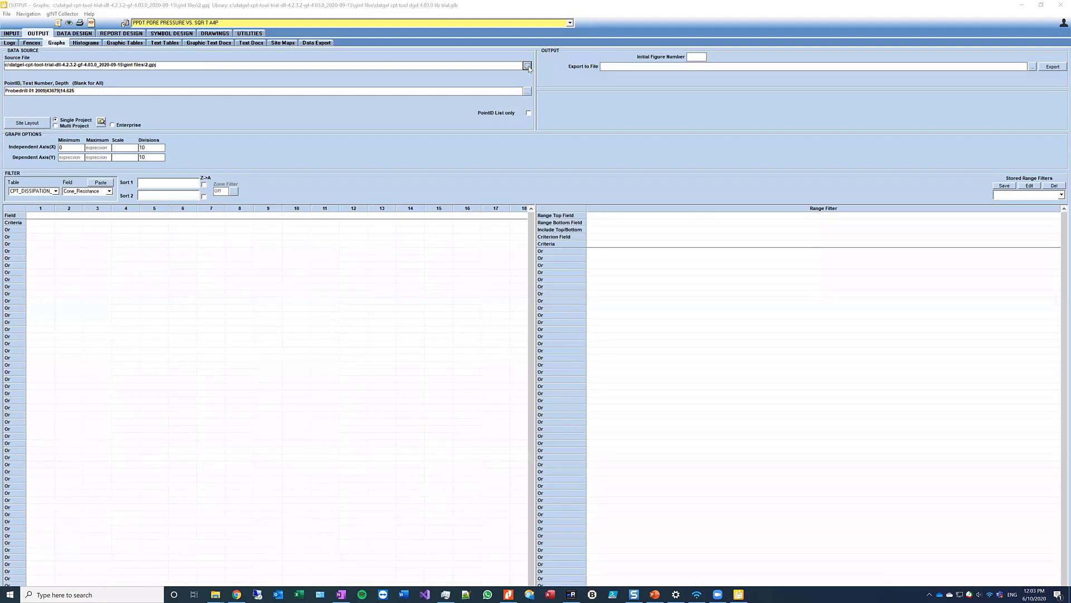
click(13, 35)
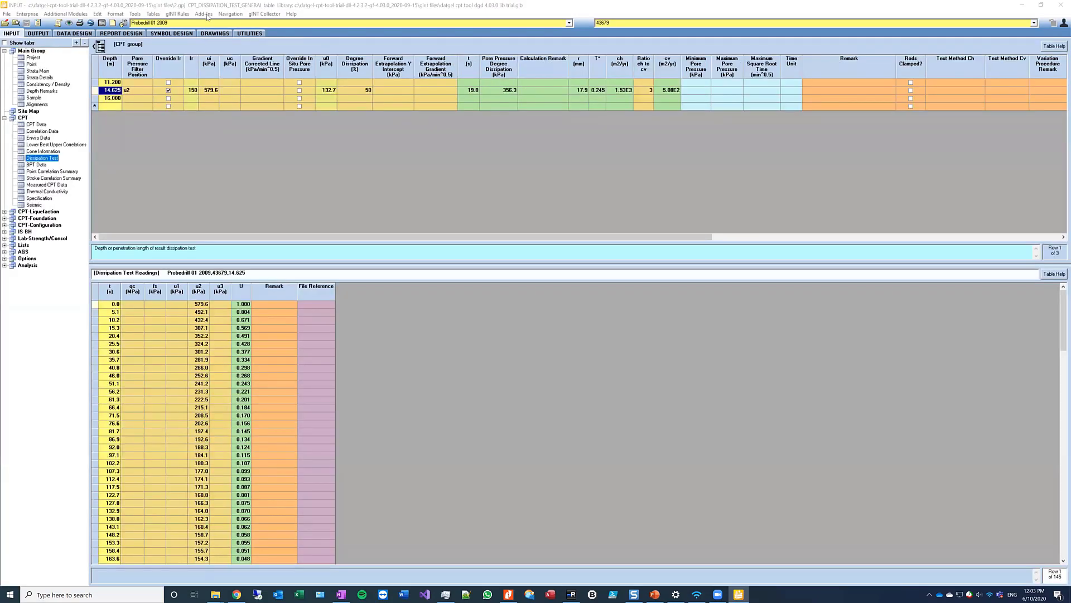
Step: Open the CPT Tool's Formula Tool Configuration in full size and examine the Undrained Shear Strength 2 and Friction Angle 1 formulas
click(205, 14)
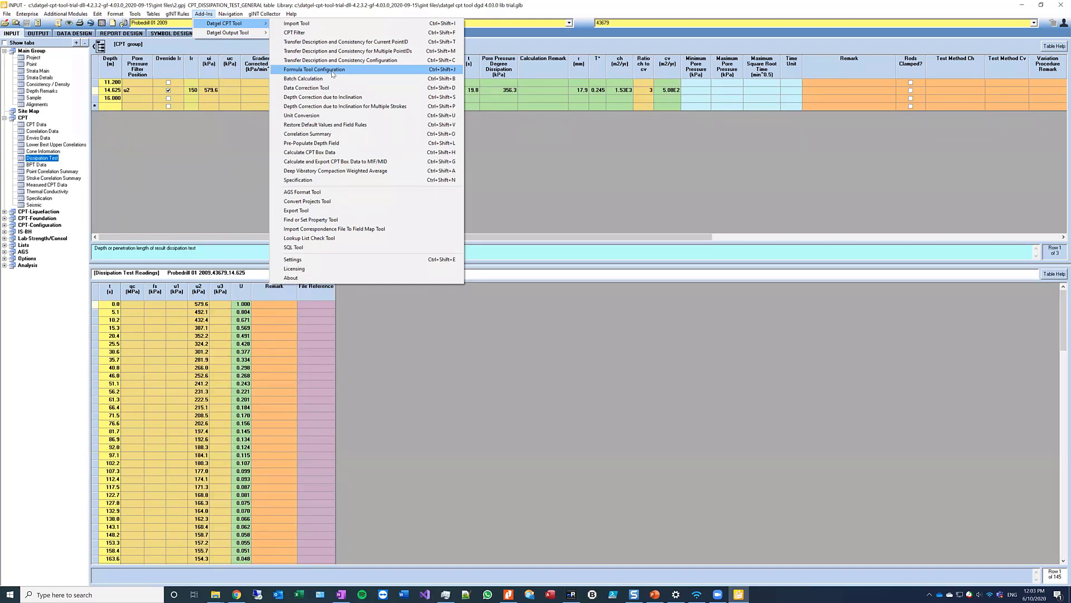
click(333, 73)
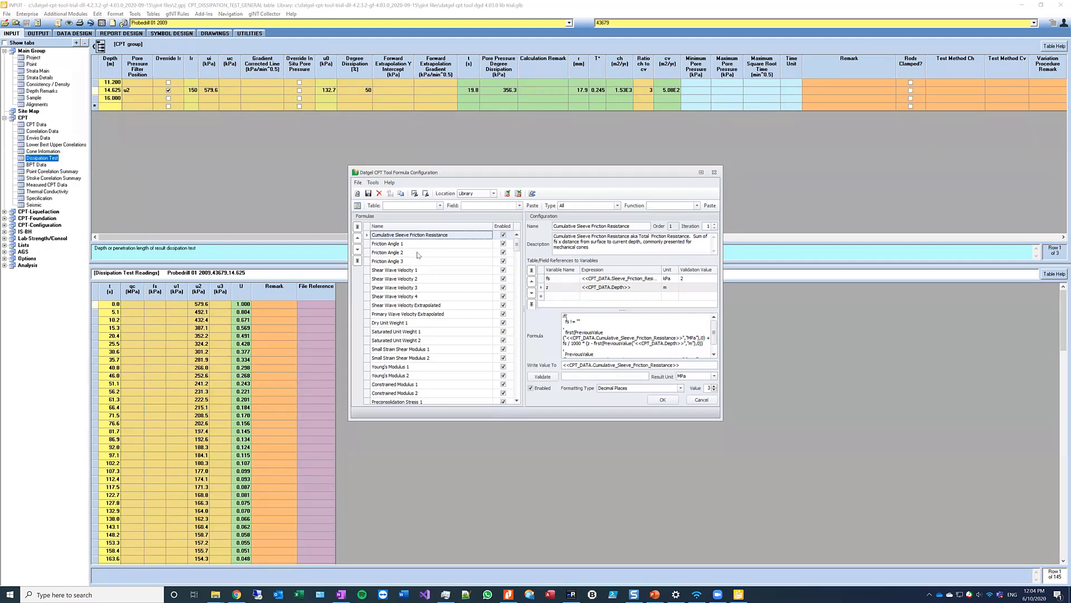
click(700, 172)
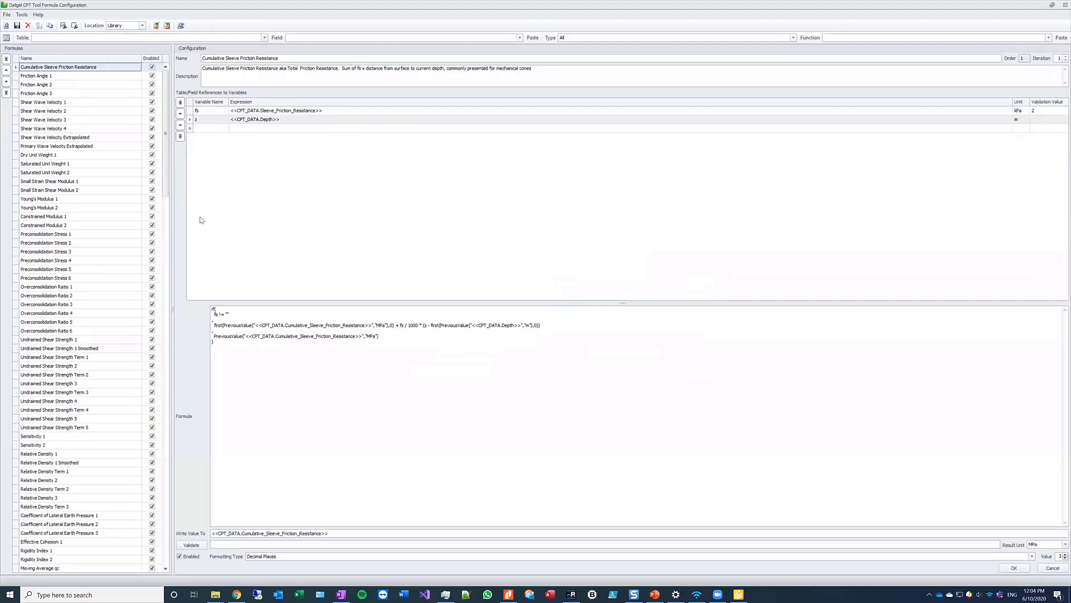
click(70, 367)
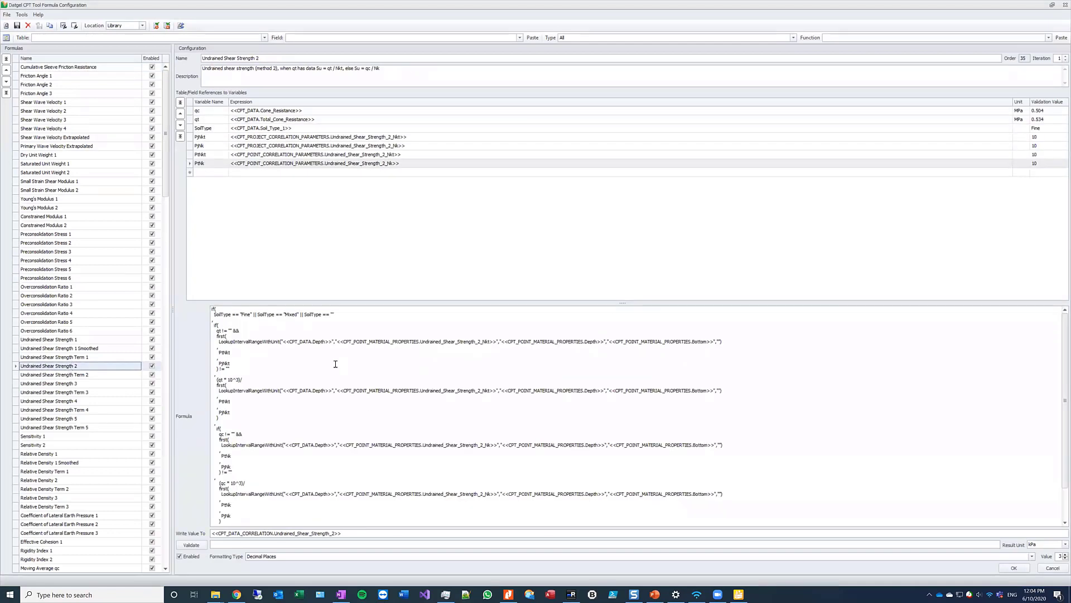
scroll(369, 407, down, 3)
scroll(355, 373, up, 3)
click(57, 78)
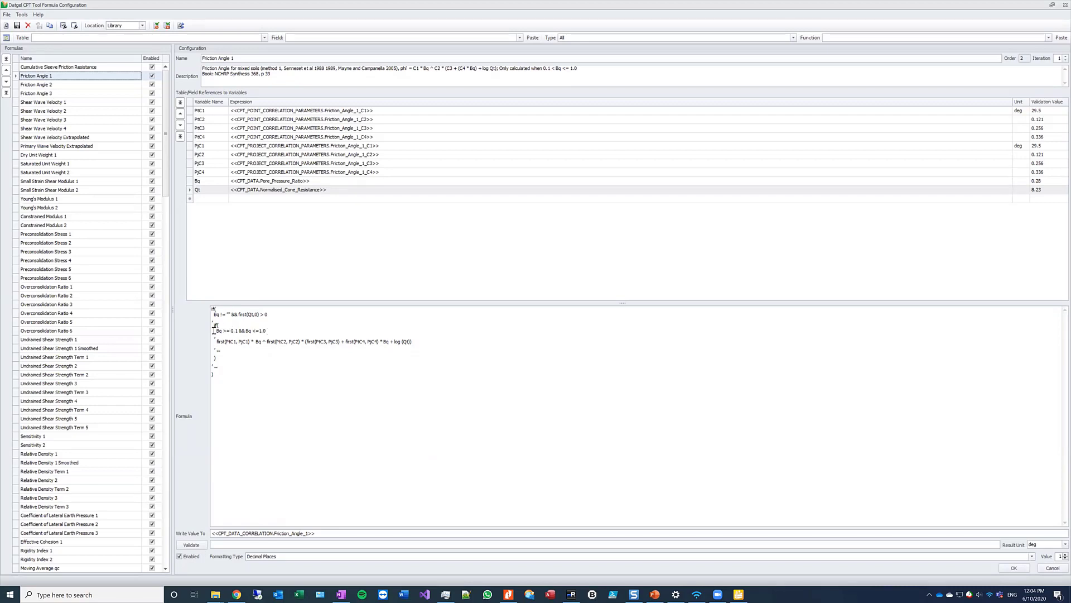
click(271, 331)
Step: Review formulas near the end of the list, including Specification Layer 2, Design Line 1 and Friction Angle BE, and leave the configuration without saving
scroll(161, 241, down, 15)
scroll(157, 418, down, 15)
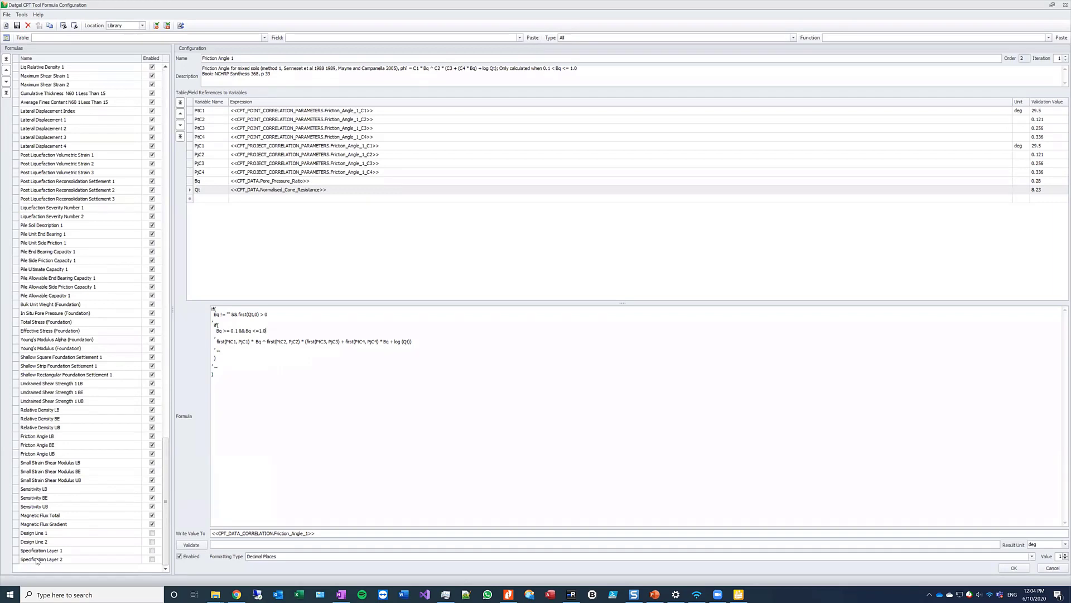
click(37, 560)
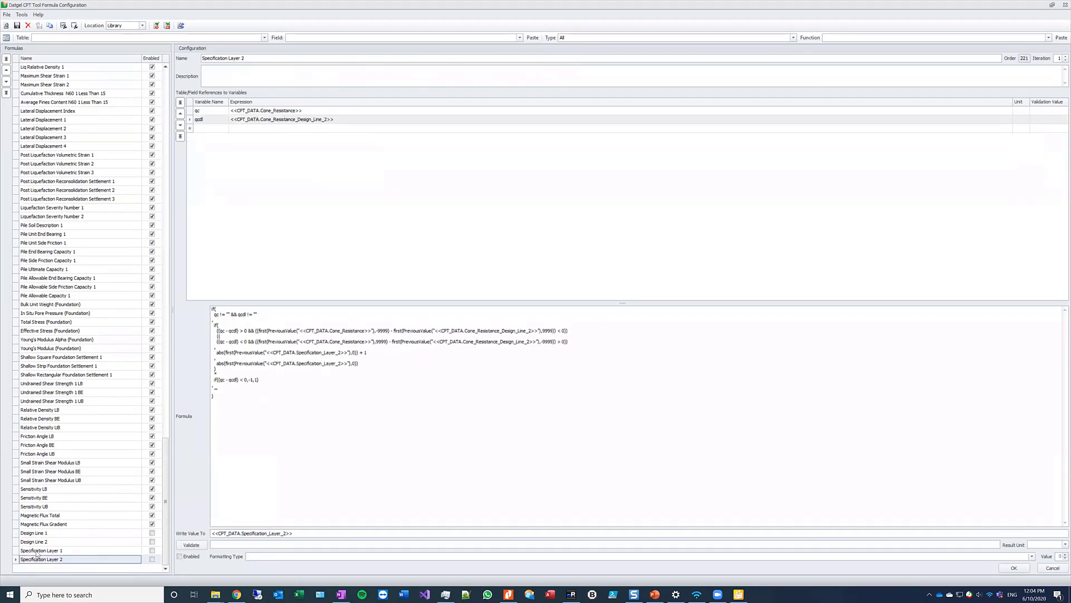
click(36, 551)
click(39, 533)
click(48, 515)
click(51, 445)
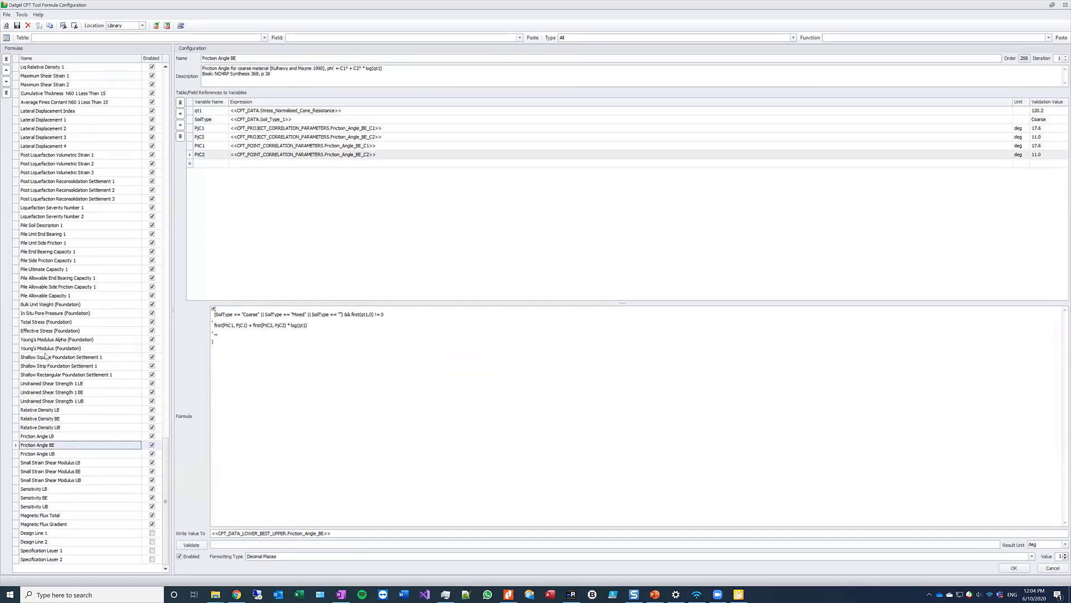
click(1054, 568)
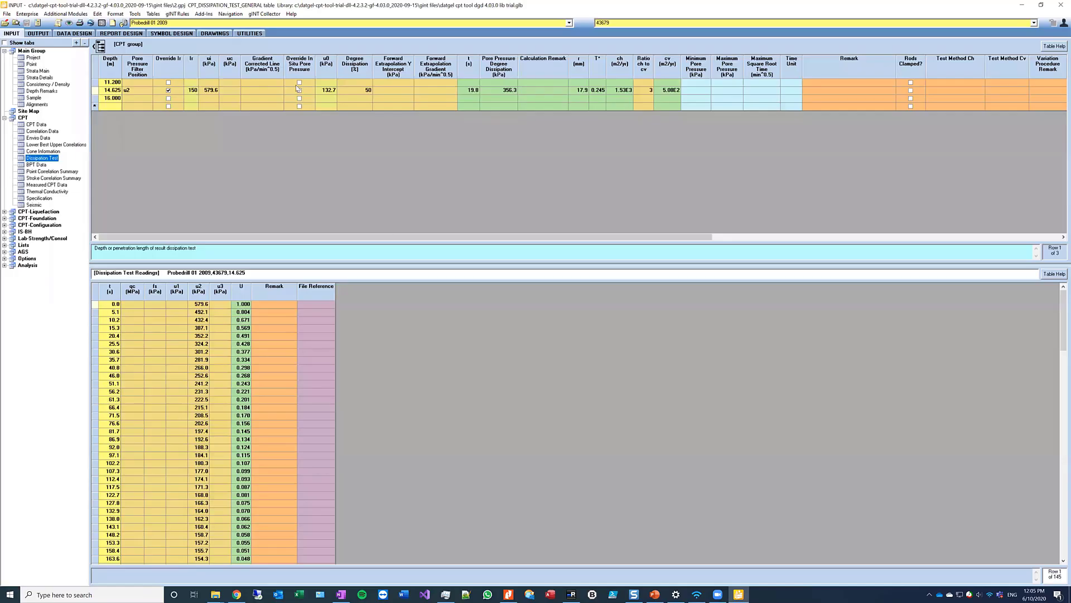
Step: Open the CPT Tool's Data Correction Tool and choose Probedrill 01 2009 with test number 43679 as its key set
click(204, 14)
mouse_move(229, 23)
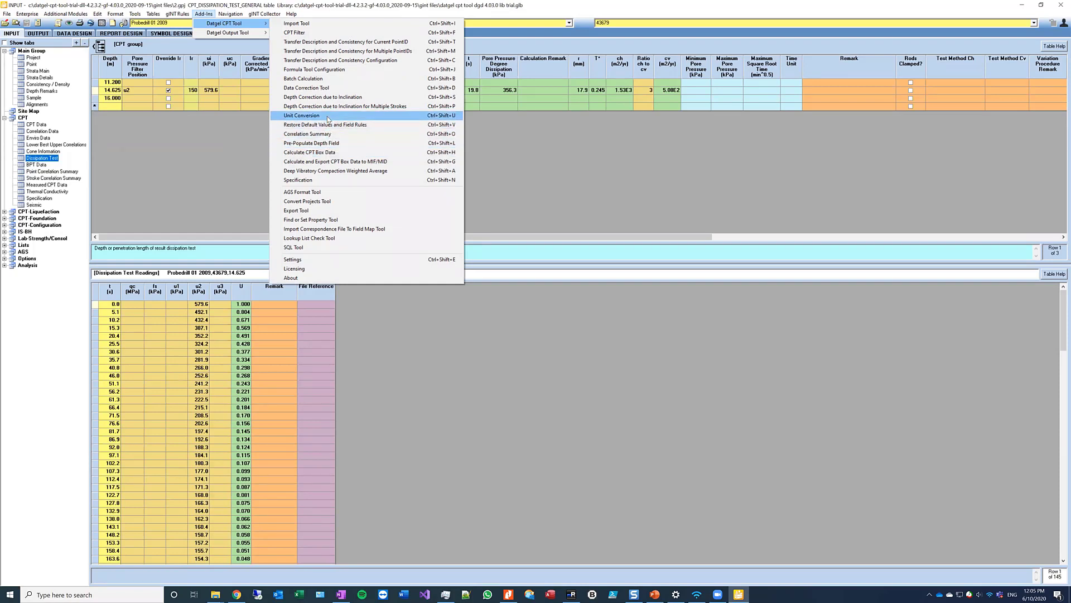
click(310, 89)
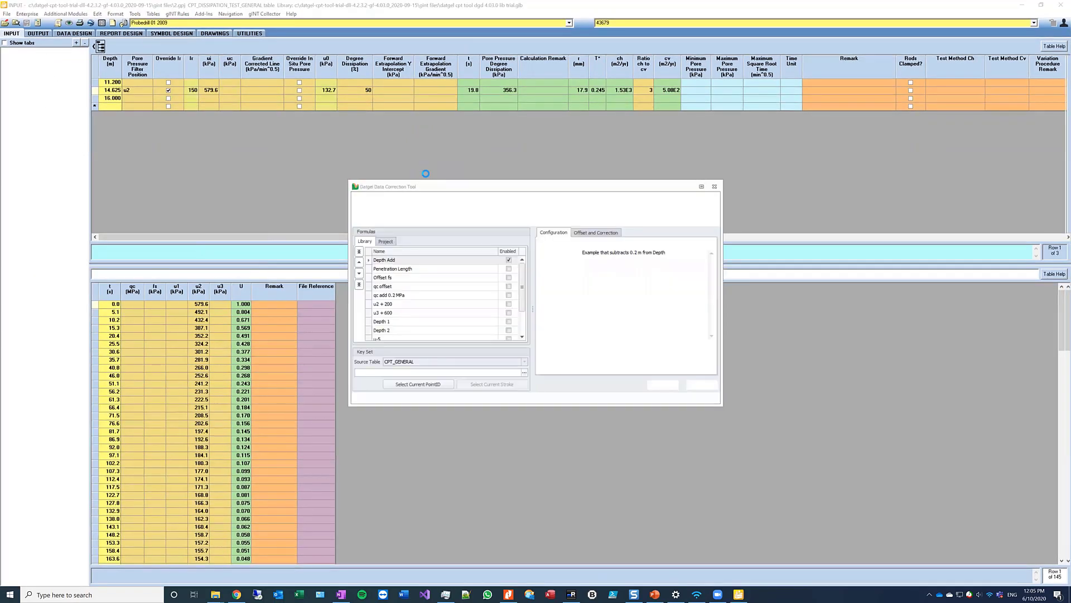
click(524, 373)
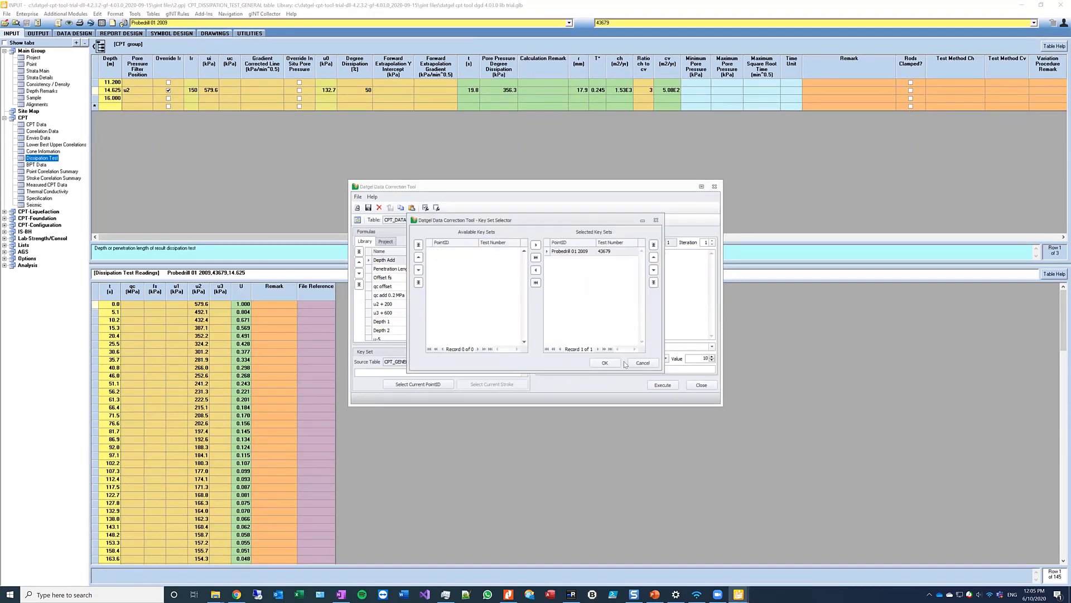
click(604, 363)
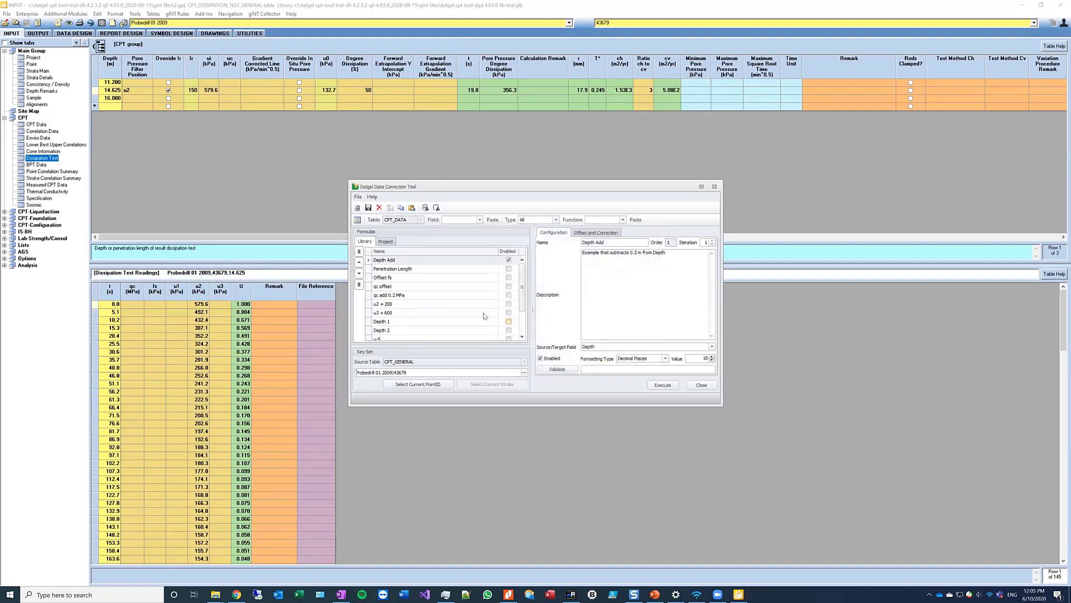
Step: Examine the u2 + 200 correction formula's configuration and its offset and correction settings, and close the tool without executing it
click(393, 261)
click(395, 305)
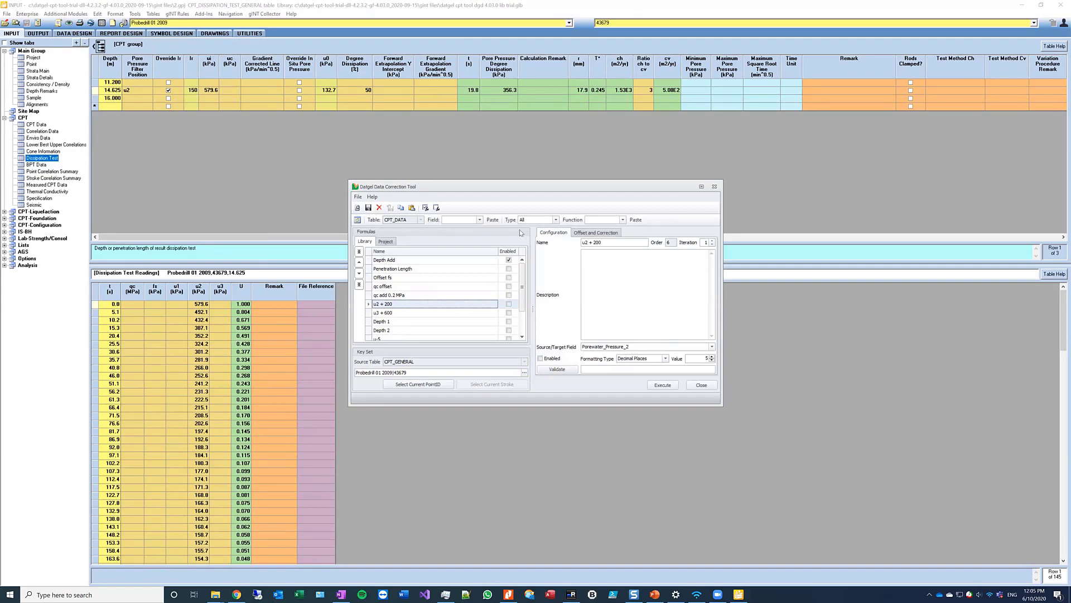
click(597, 233)
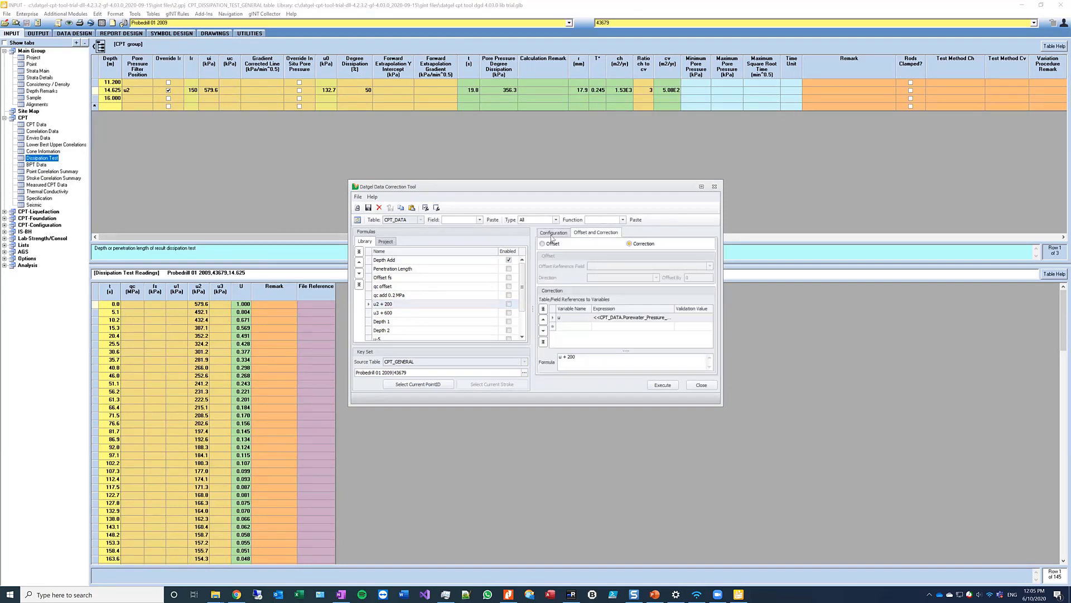
click(550, 233)
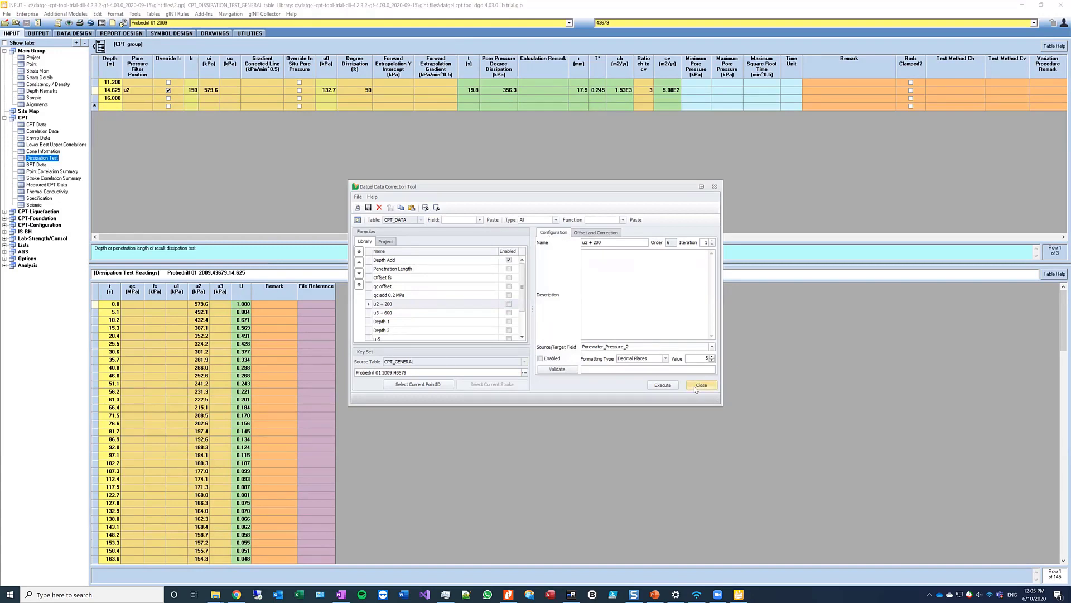
click(715, 187)
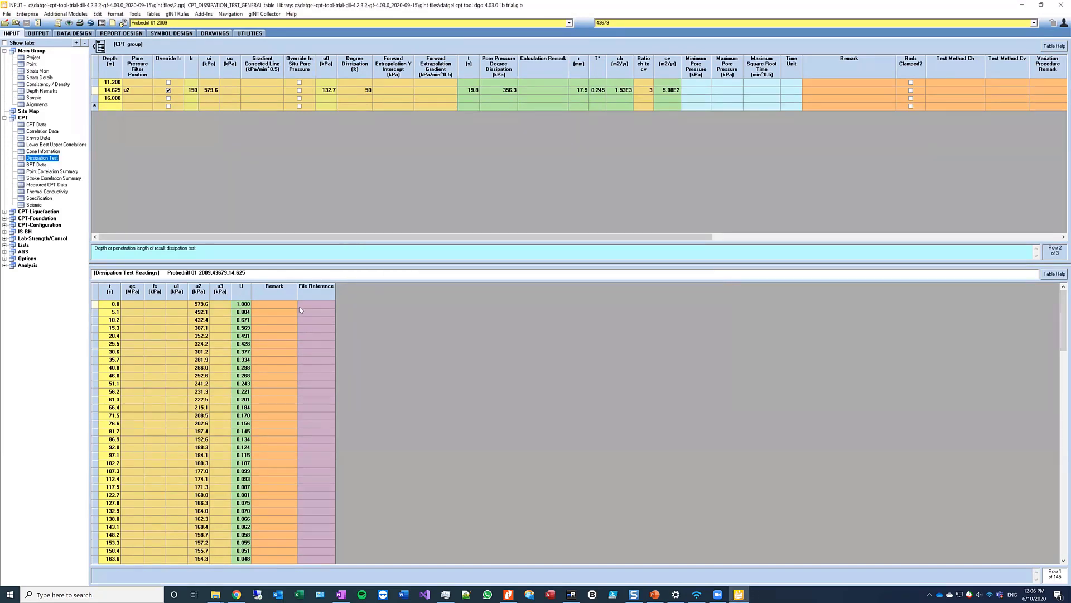
click(284, 329)
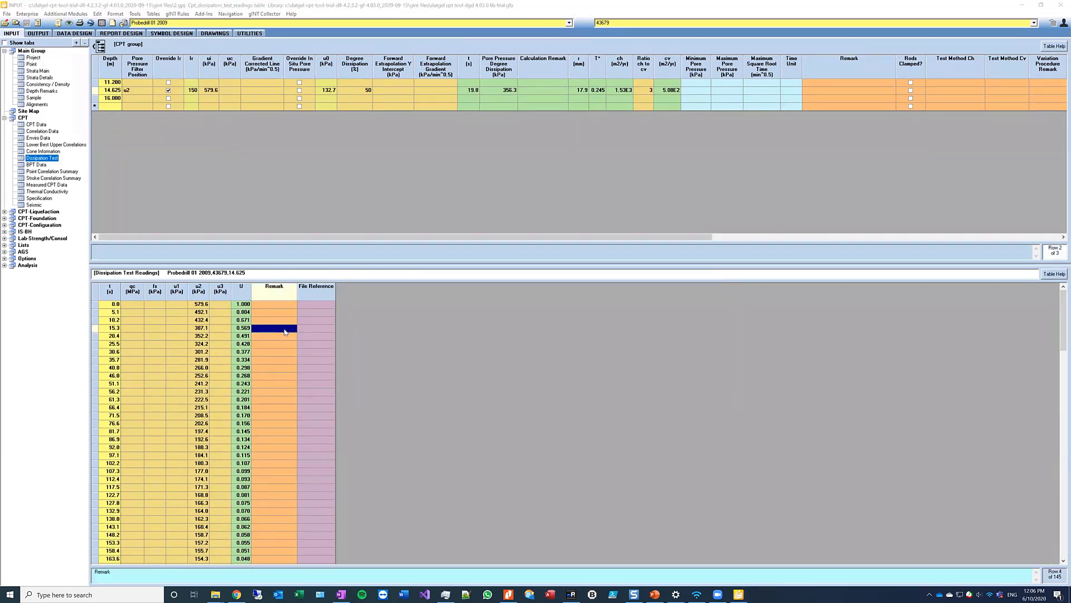
Step: Open the project datgel cpt tool dgd 4.03.0 si.gpj and display its Point table
click(6, 26)
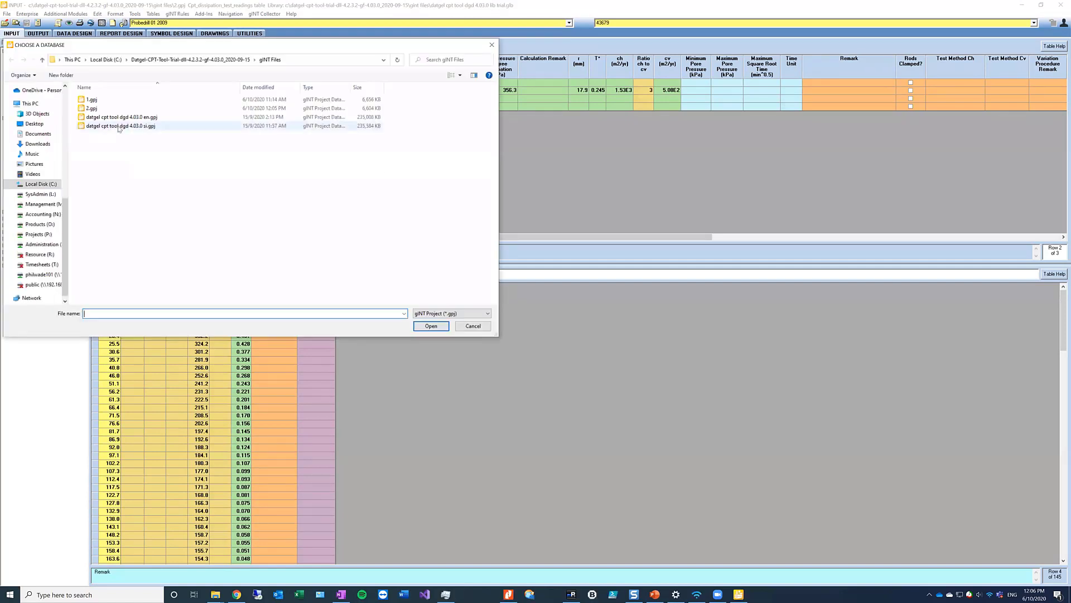
click(118, 126)
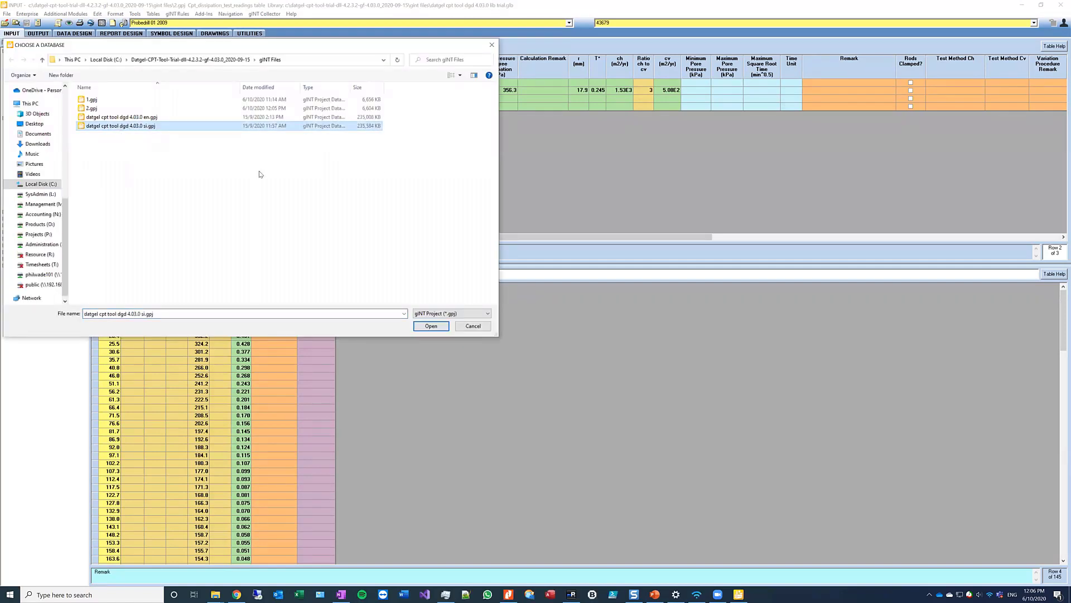
click(431, 326)
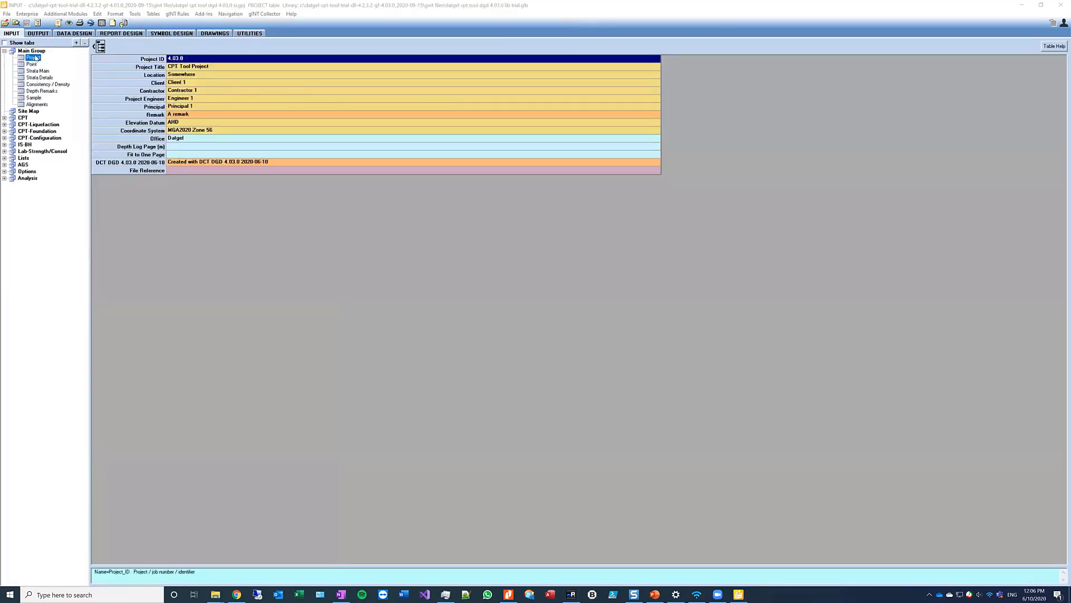
click(31, 64)
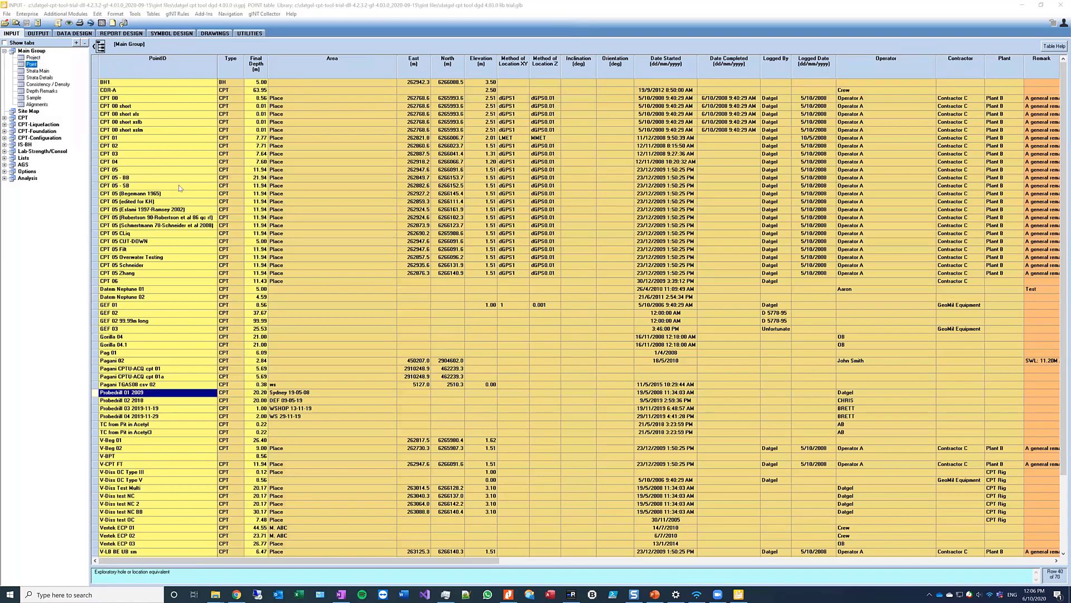
Step: Switch to the fence outputs and select the report CPT FENCE A3L
click(42, 34)
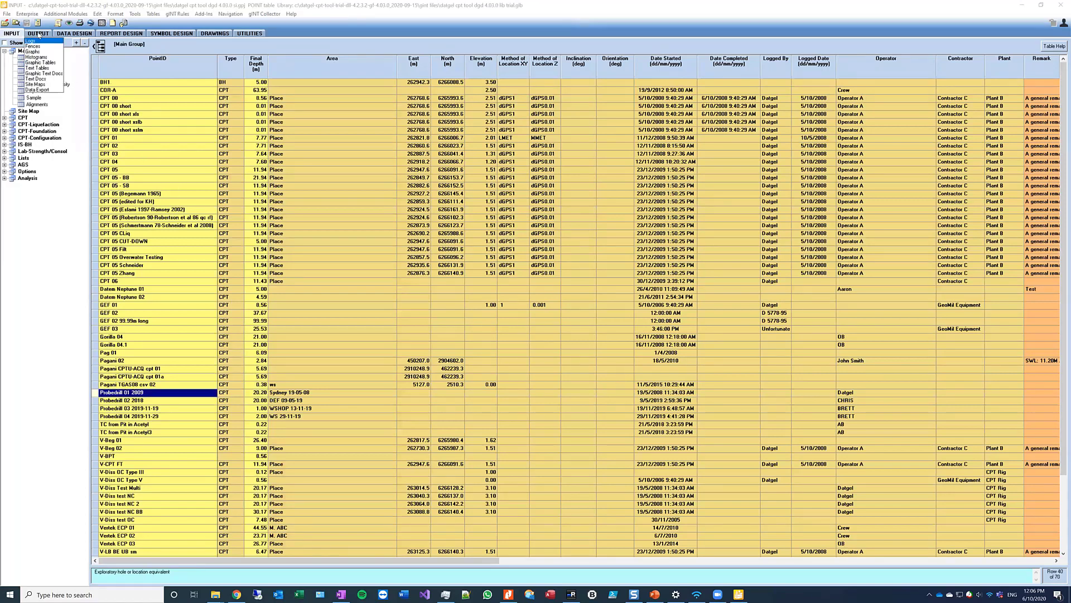
click(40, 34)
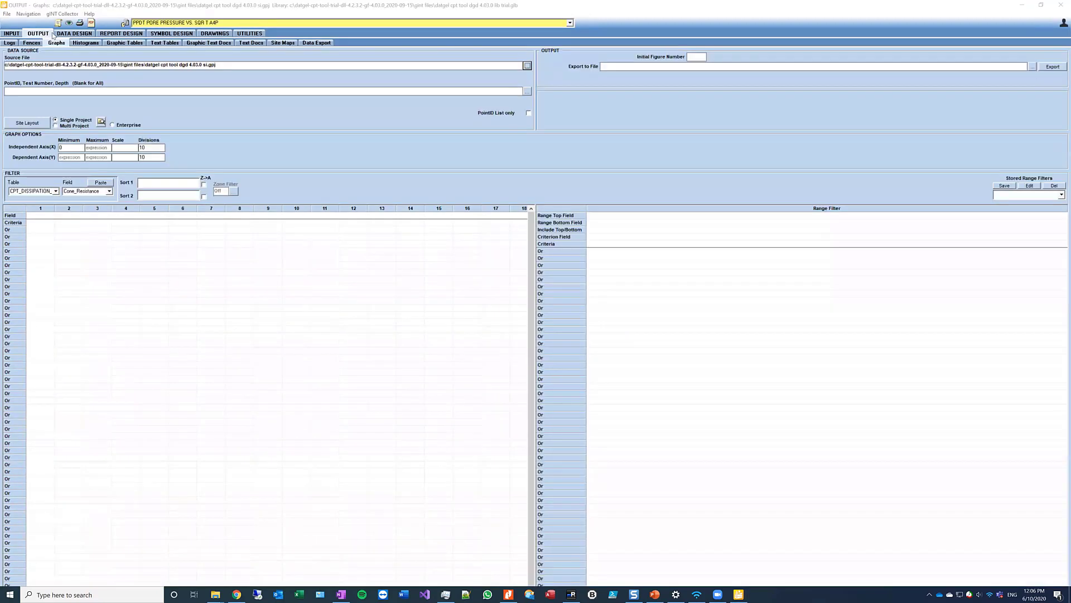
click(32, 44)
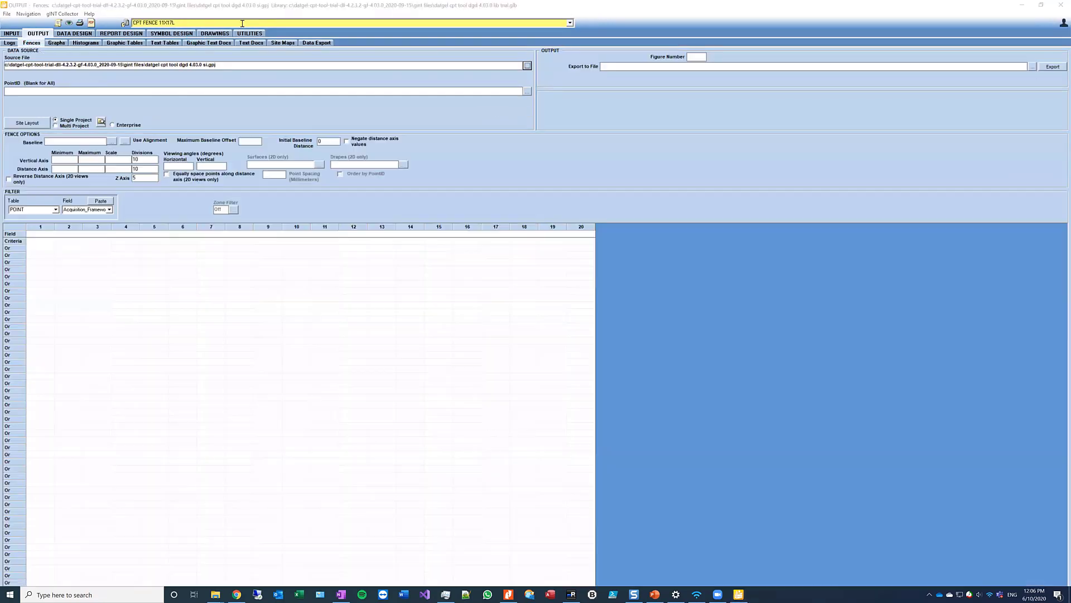
click(242, 24)
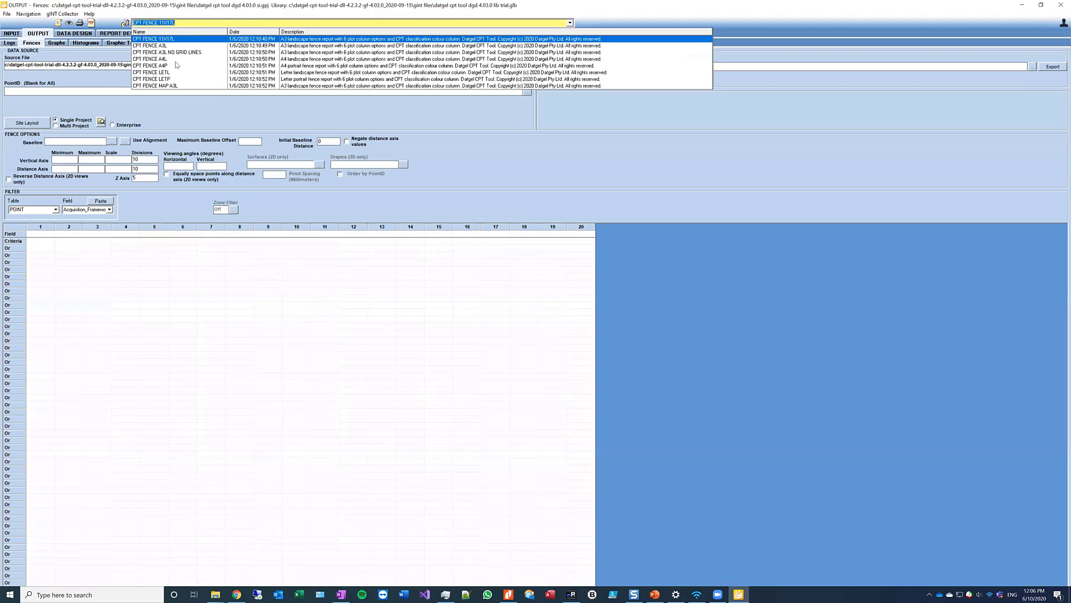
click(220, 47)
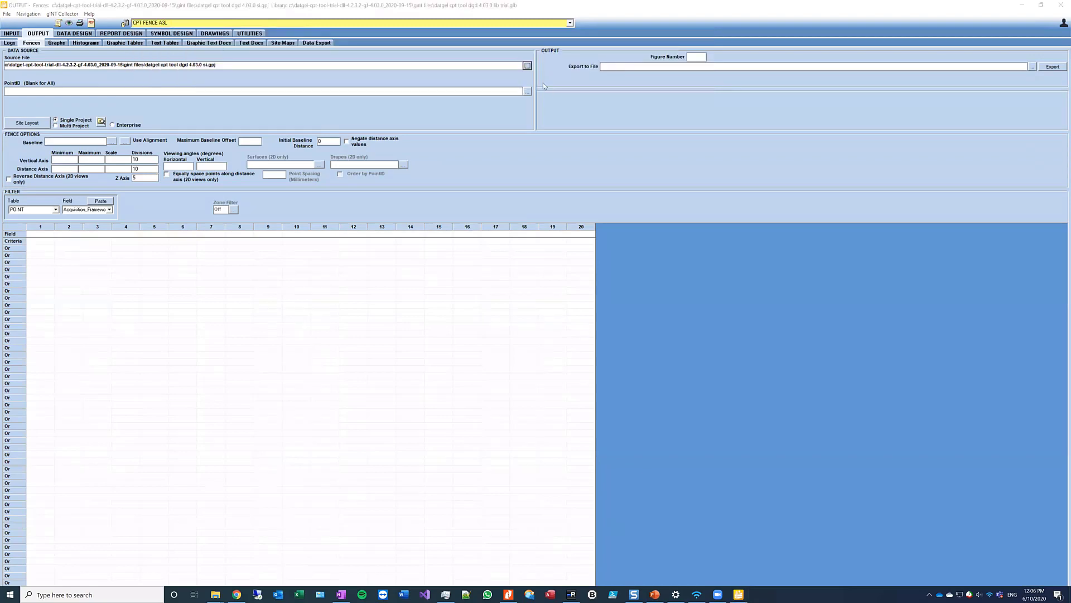
Step: Choose CPT 03, CPT 04 and CPT 05 as the points for the fence report
click(527, 91)
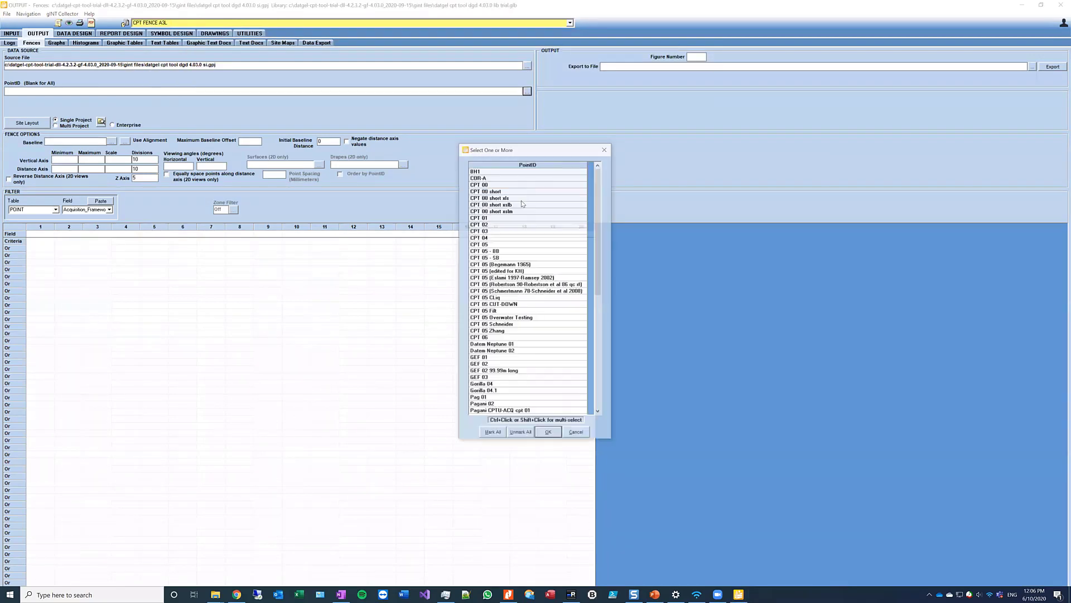
drag(487, 218, 491, 245)
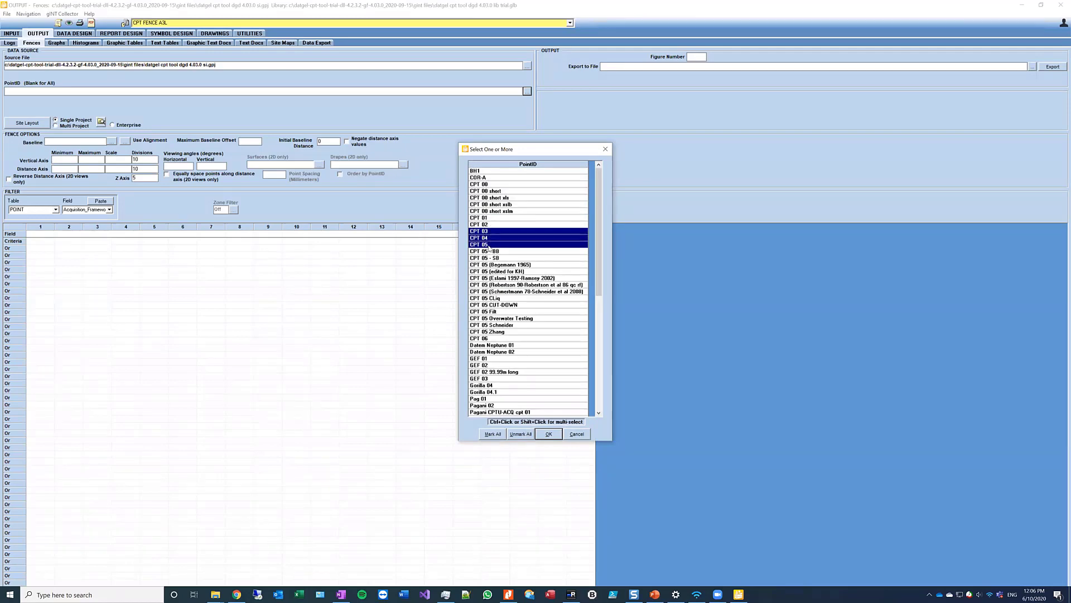
click(550, 434)
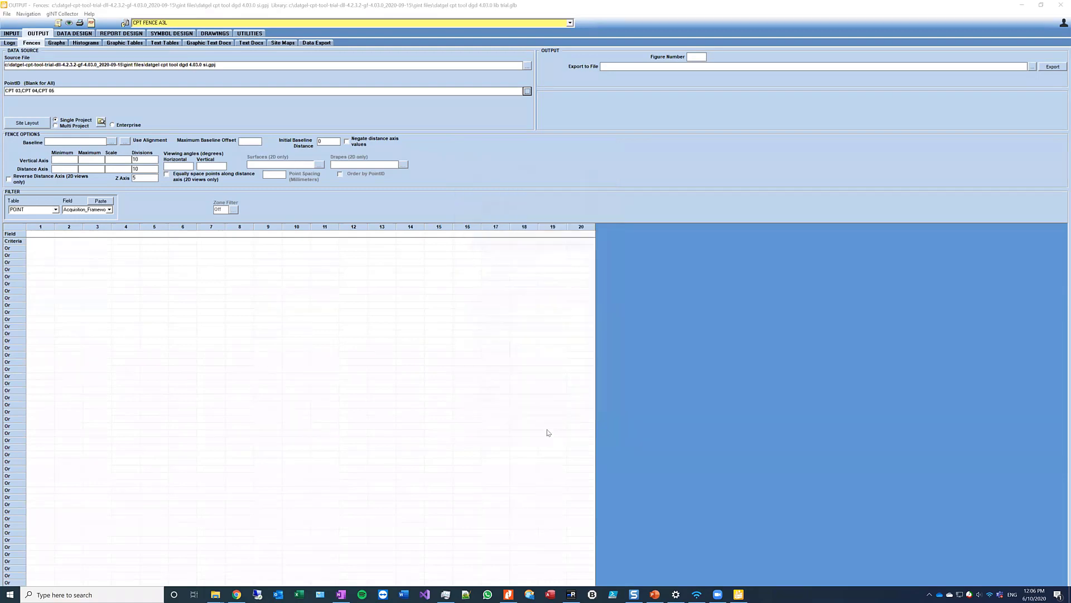
Step: Set the fence report's export file to 7.pdf in the gINT Files folder and enable viewing the document after export
click(1033, 68)
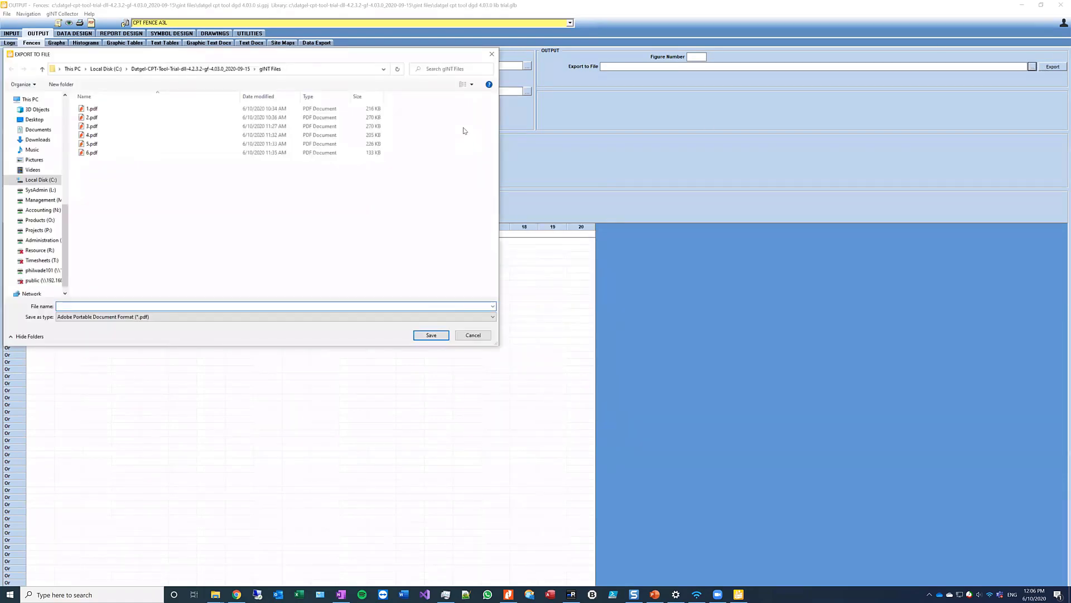
text(7)
key(Return)
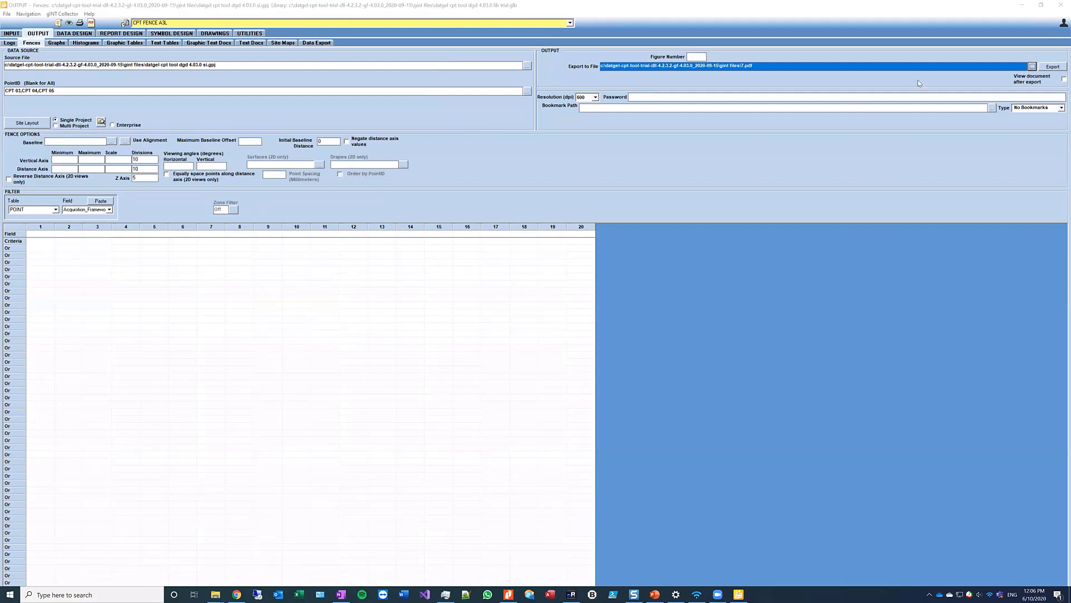
click(1063, 80)
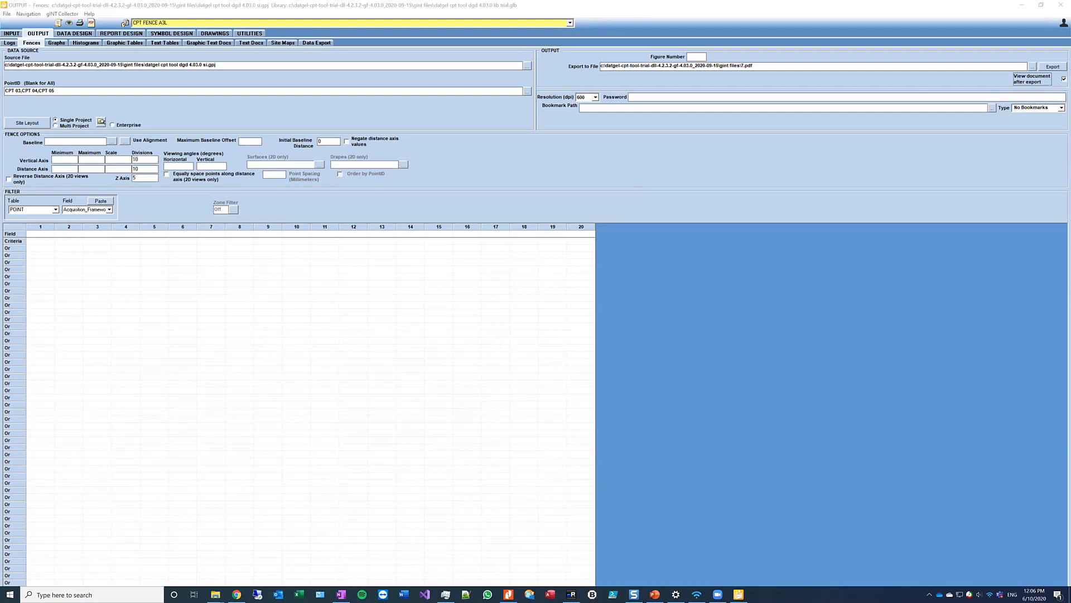
Step: Start the fence export and set the report variables CPT Column R1 to qt and CPT Column L1 to fs
click(1052, 67)
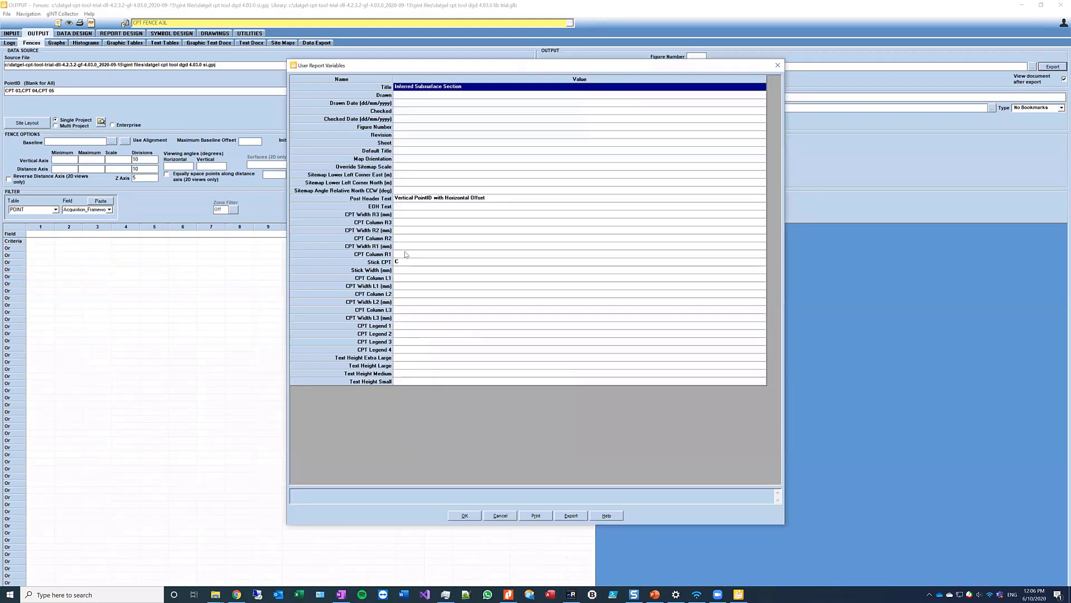
click(403, 255)
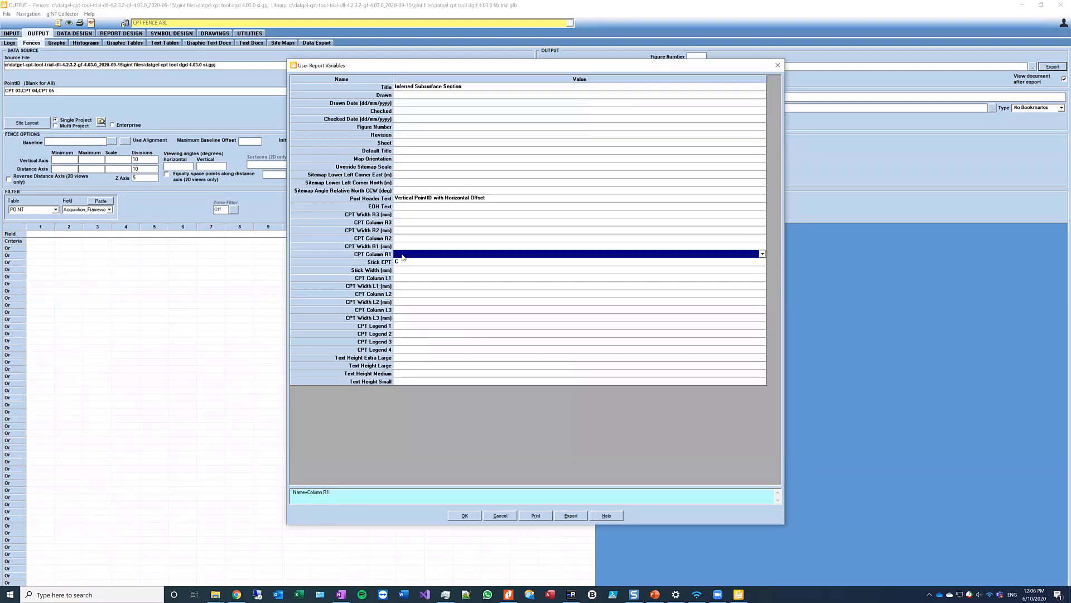
text(qt)
key(Down)
key(Down)
key(Down)
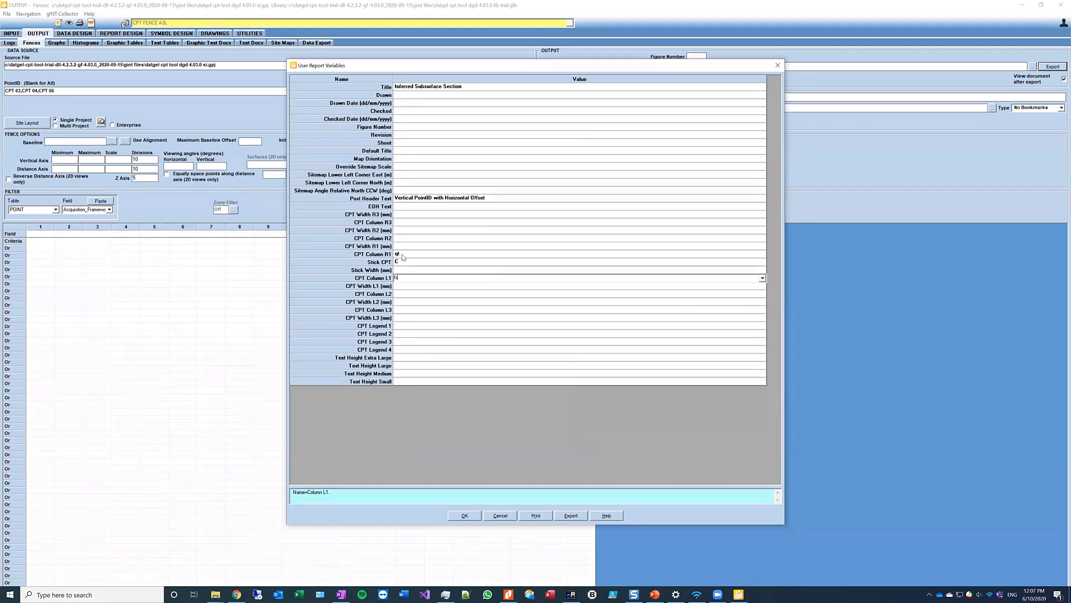
key(Return)
Step: Set the report variable Stick Width to 8 mm
key(Up)
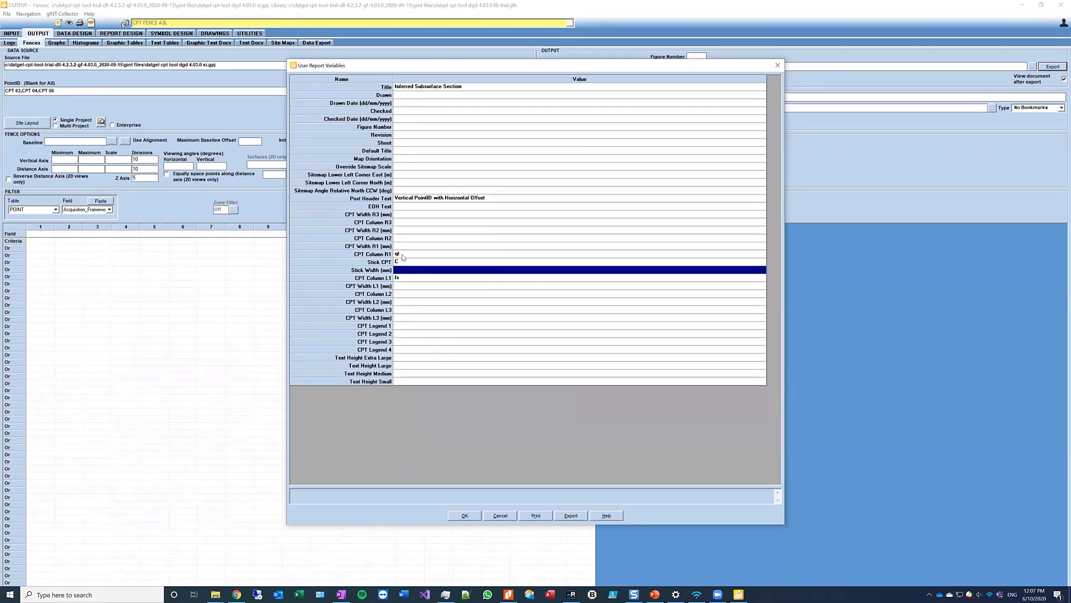
text(10)
key(Return)
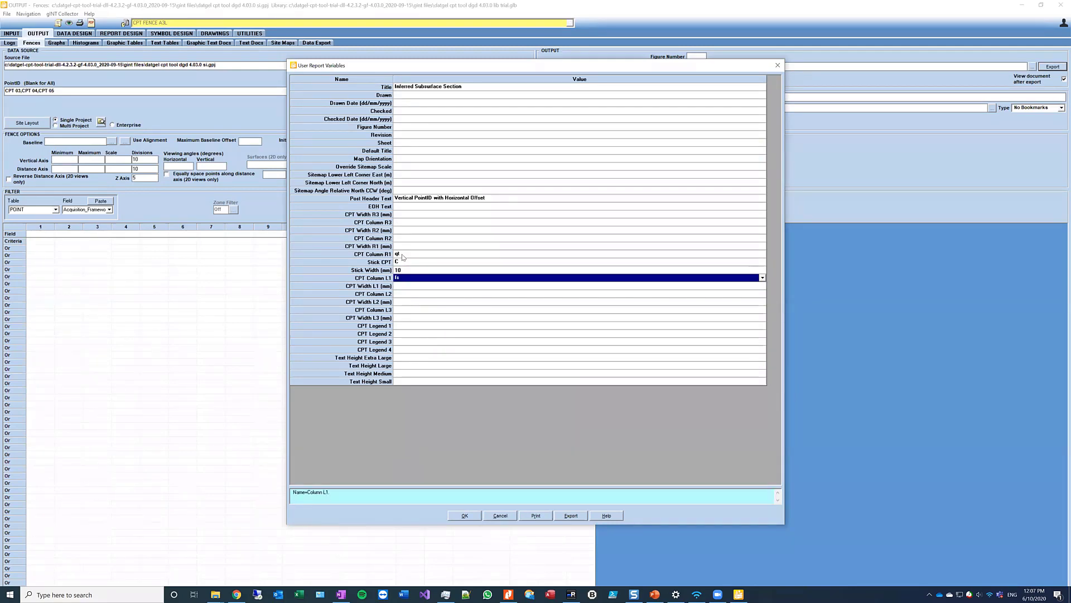
key(Up)
text(8)
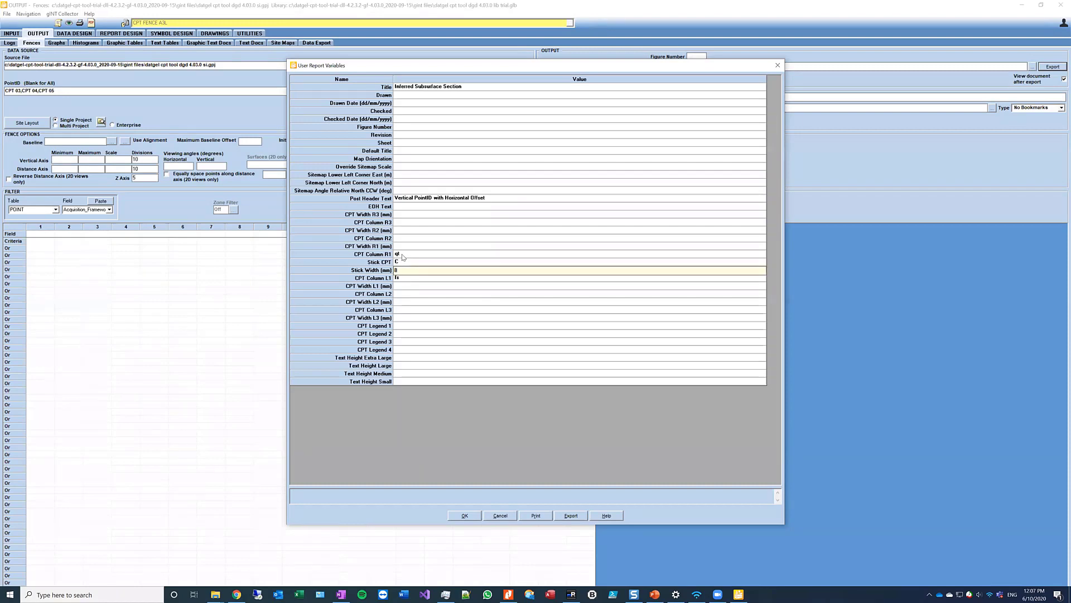
key(Return)
Step: Set CPT Column L2 to Undrained Shear Strength and CPT Column R2 to Relative Density
key(Down)
key(Down)
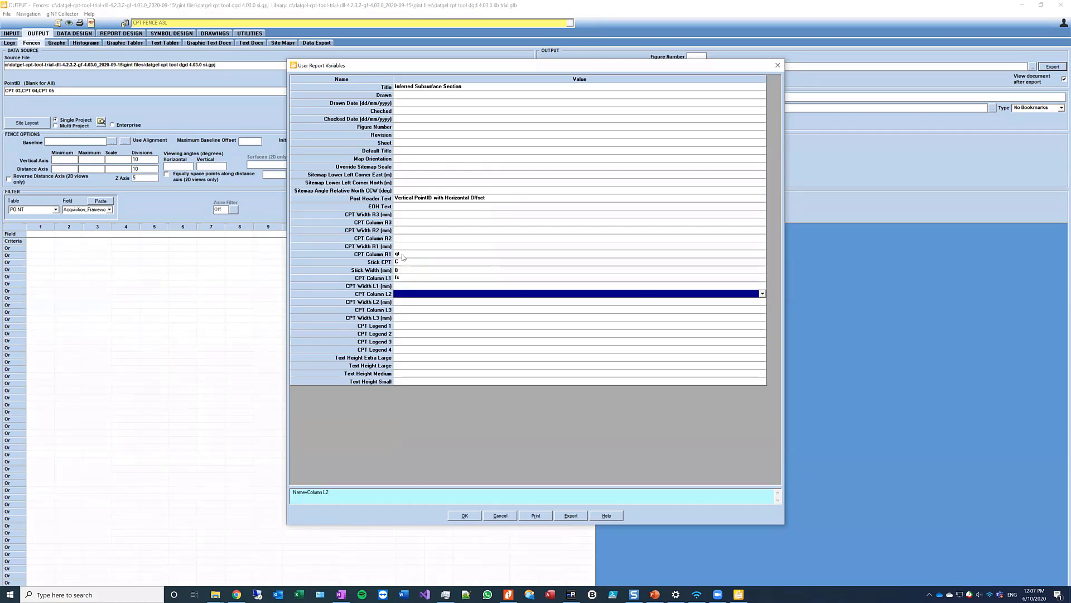
key(Down)
key(Return)
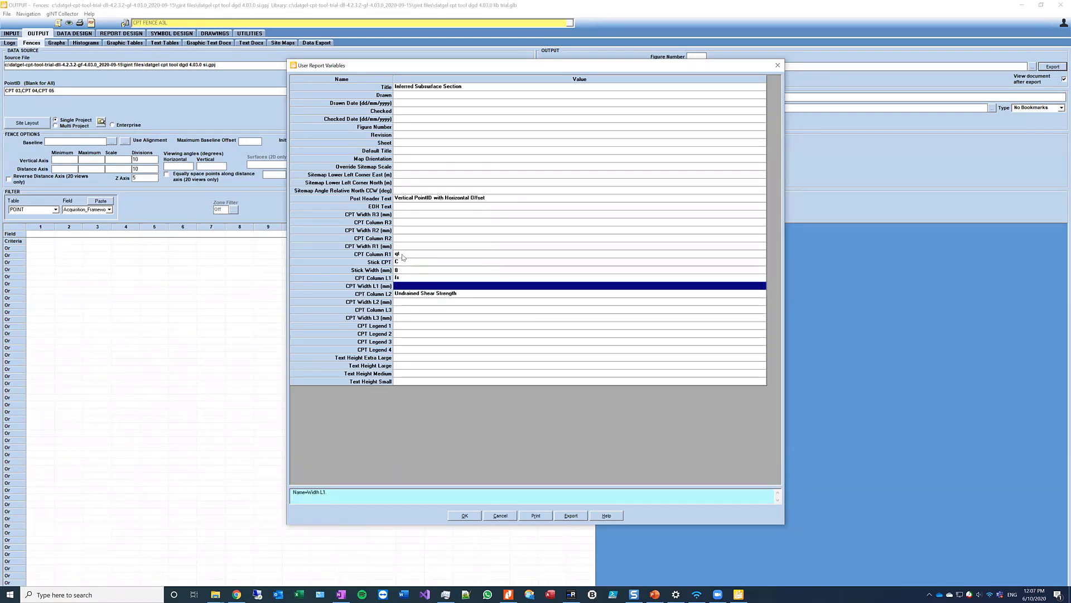
key(Up)
key(Up)
key(Up)
key(Up)
key(Up)
key(Up)
key(Up)
text(R)
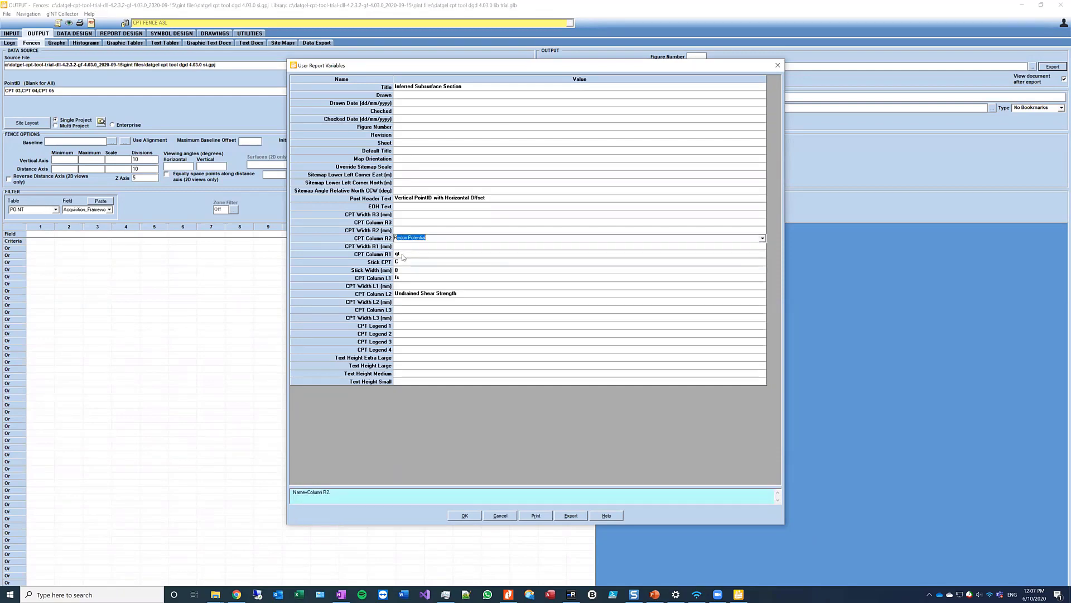
text(elative Density)
key(Down)
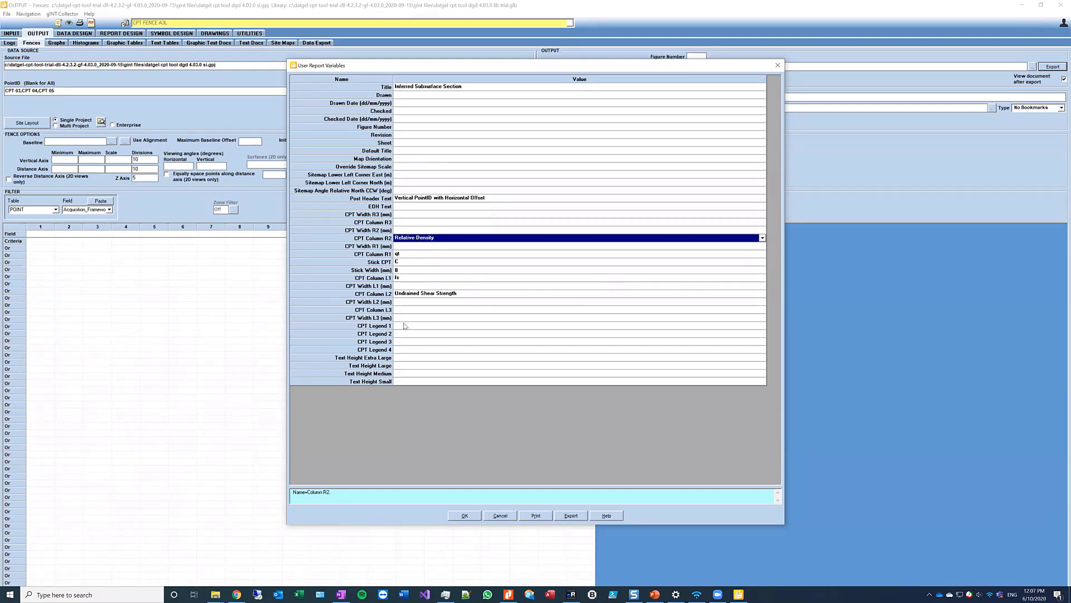
Step: Set CPT Legend 1 to Relative Density and CPT Legend 2 to Undrained Shear Strength
click(401, 327)
click(414, 294)
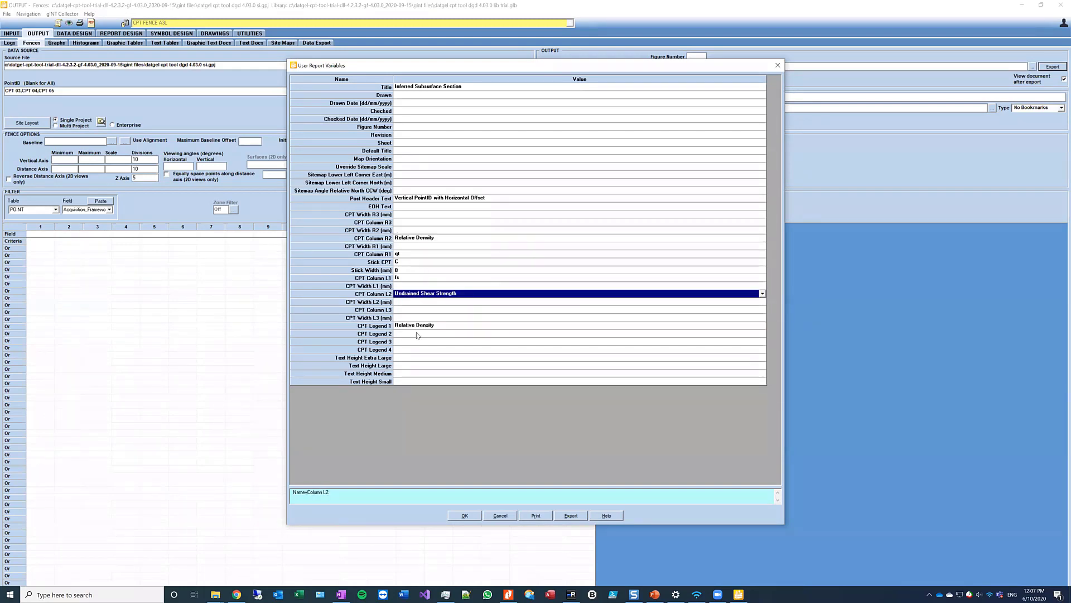
click(416, 334)
text(Undrained Shear Strength)
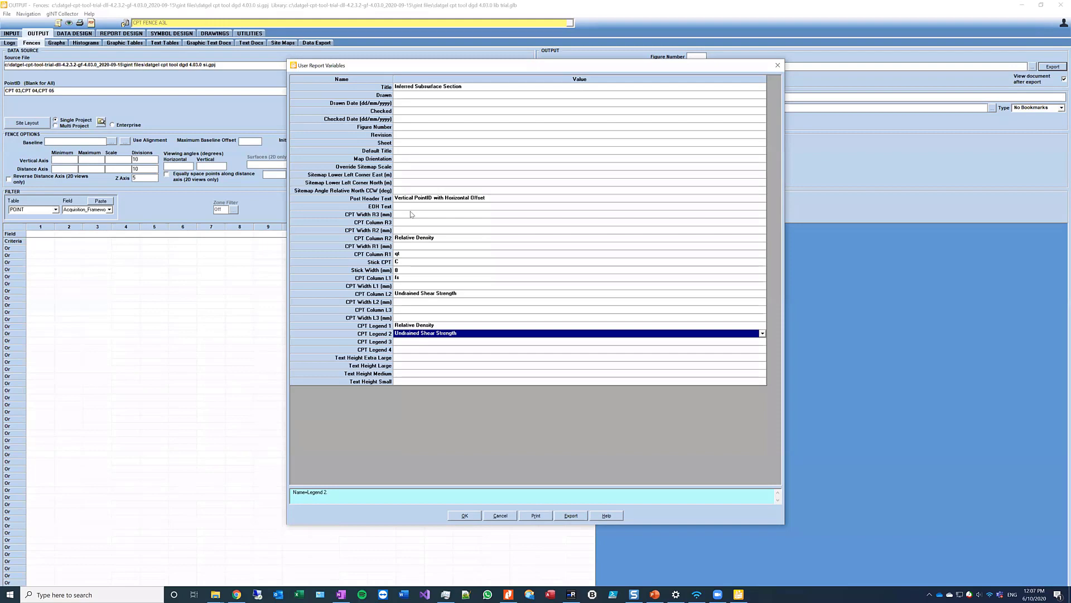
Step: Set Stick CPT to L C, Legend / CPT Soil Behaviour Type Colour, and accept the report variables to export the fence PDF
click(403, 262)
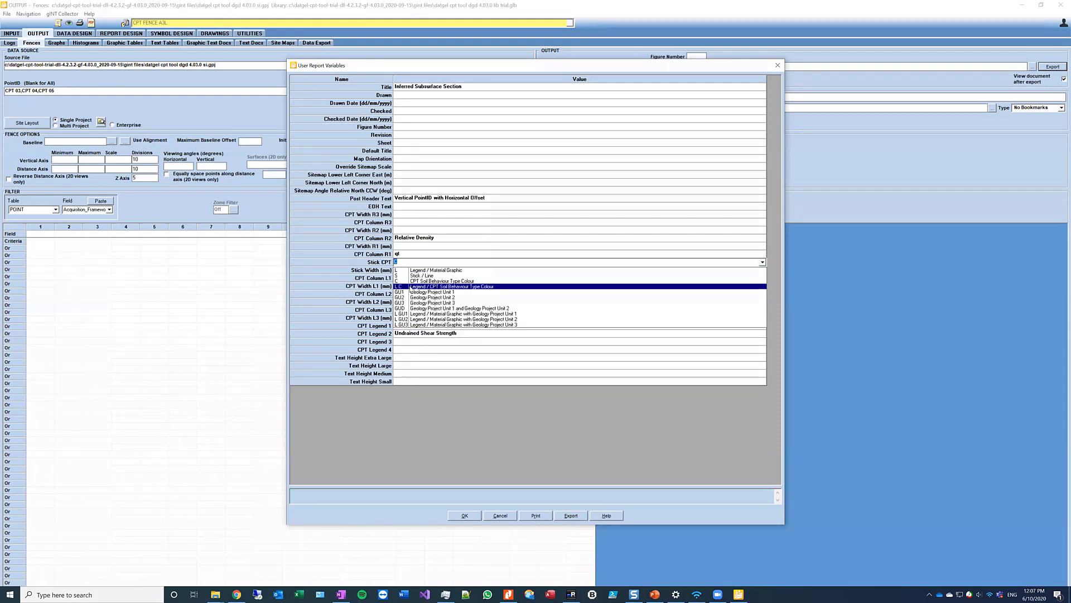
click(411, 287)
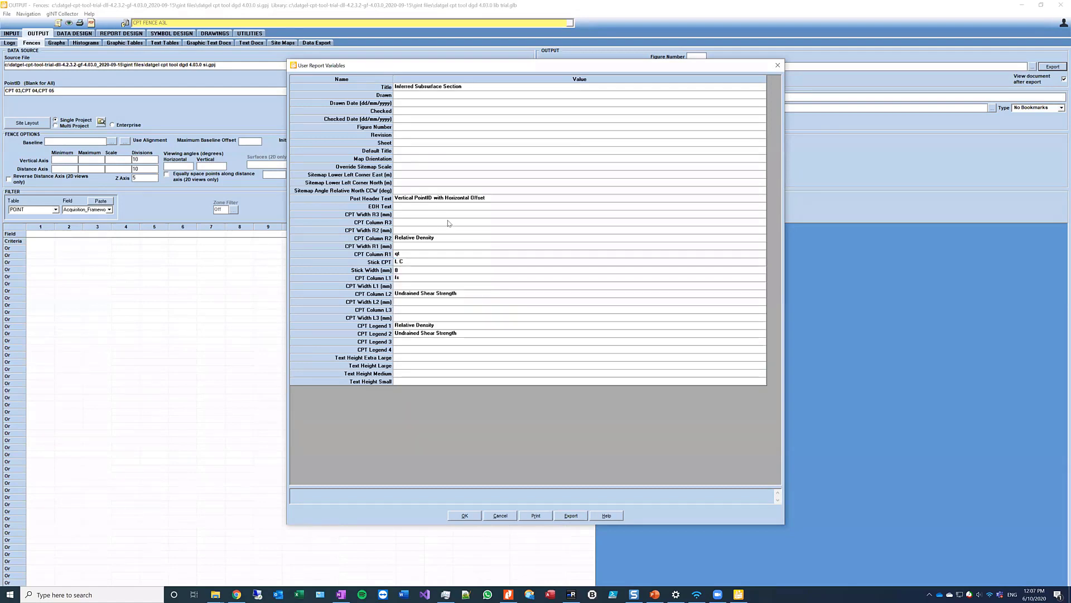
click(450, 223)
click(420, 262)
click(420, 261)
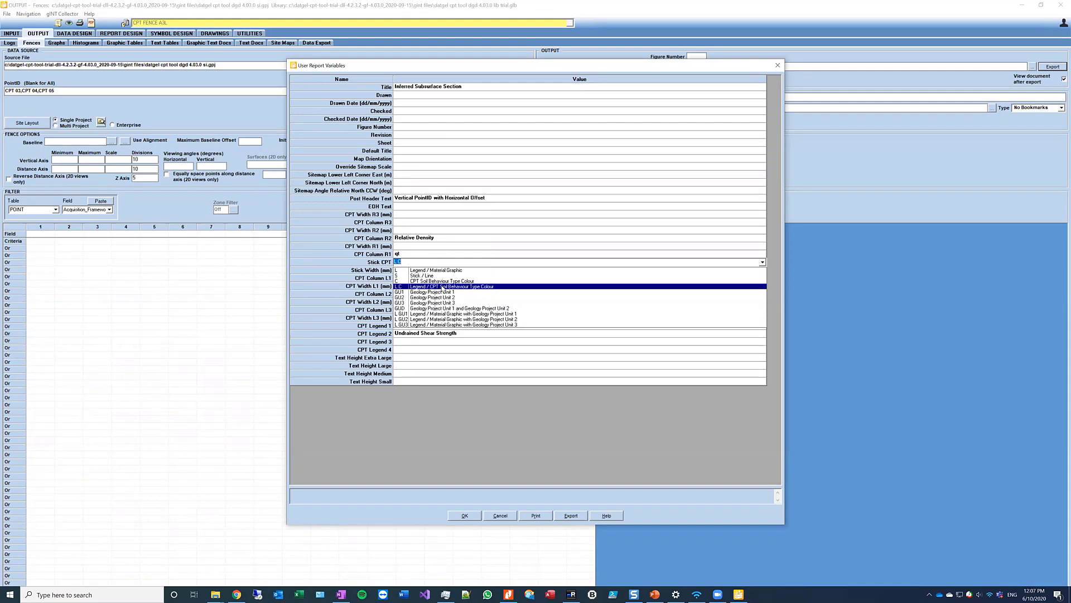
click(444, 286)
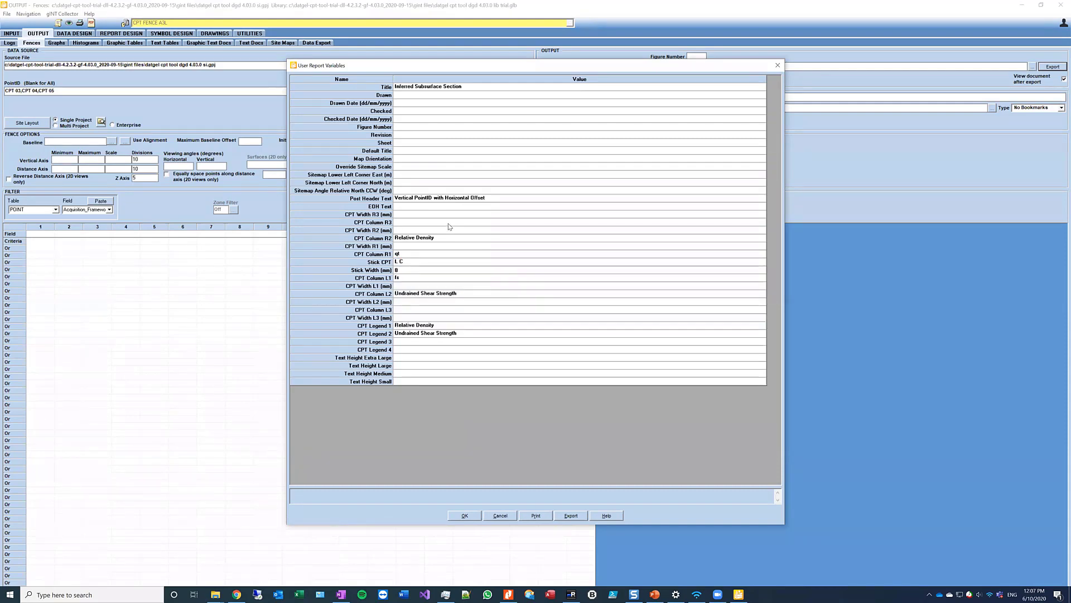
click(470, 516)
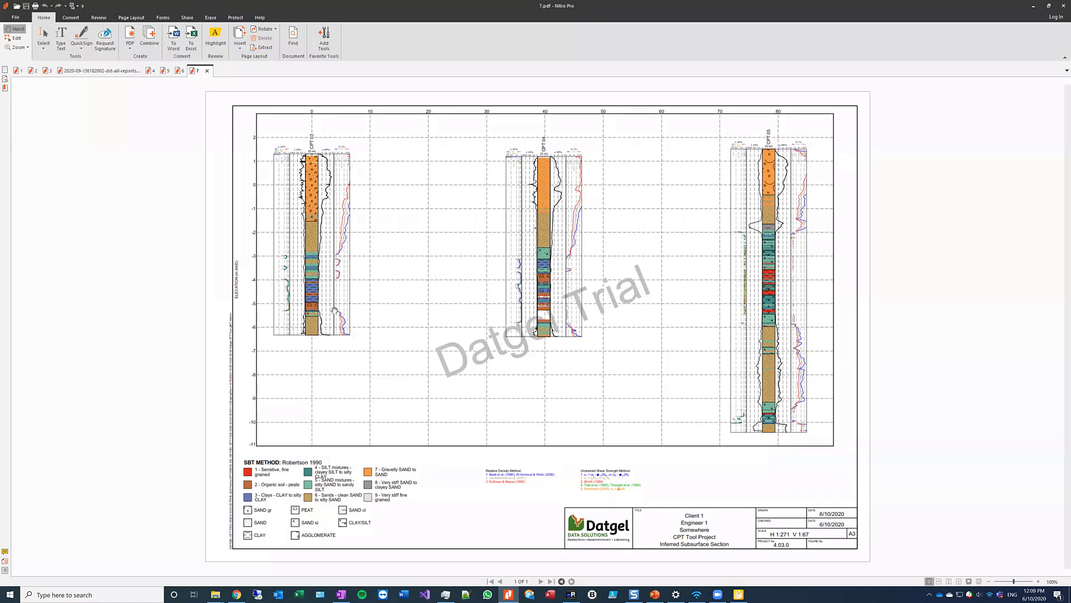
Step: Examine the exported CPT fence in 7.pdf, including the CPT columns, graphs, soil behaviour legend and method legends
scroll(292, 270, up, 1)
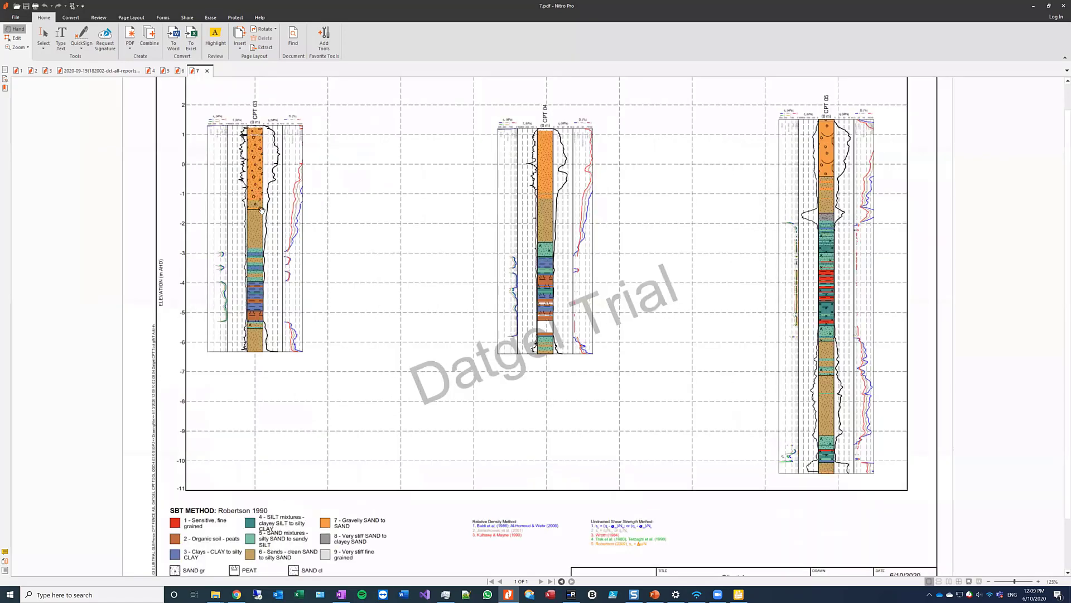
scroll(252, 171, up, 2)
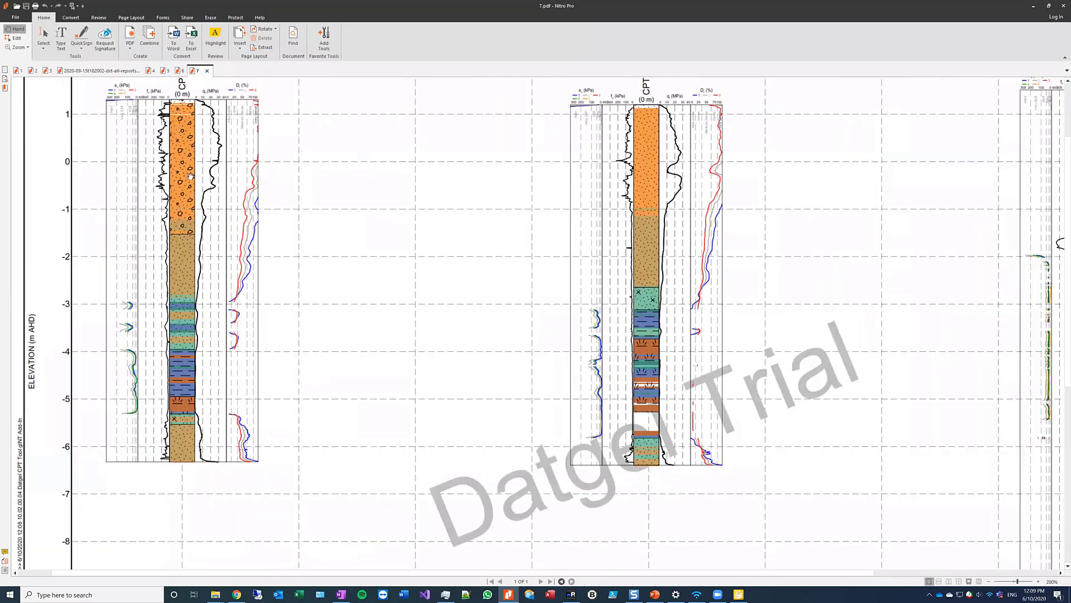
scroll(188, 493, down, 5)
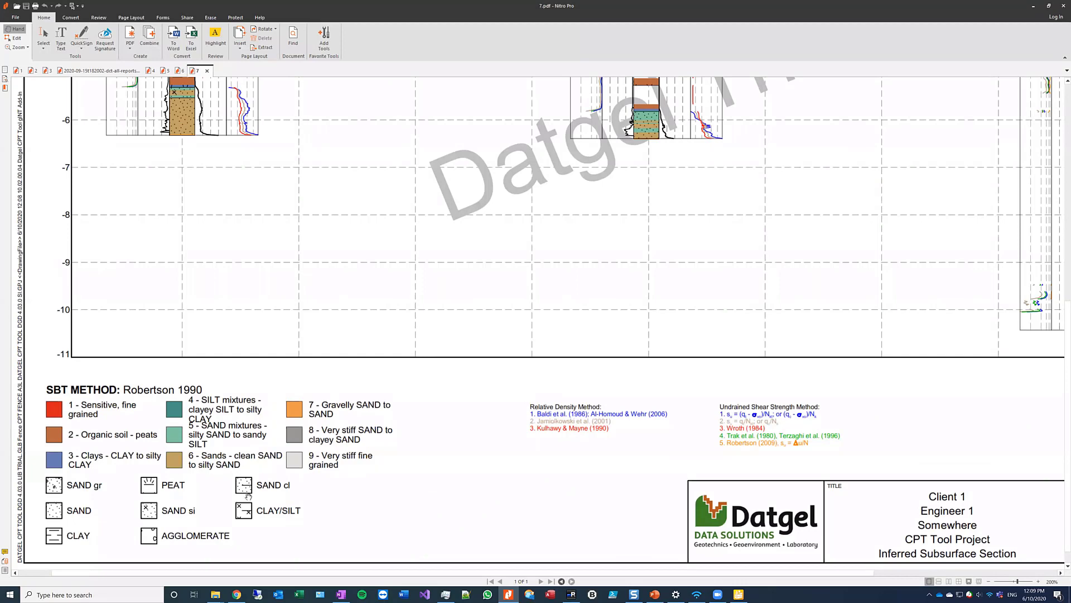
scroll(177, 484, up, 2)
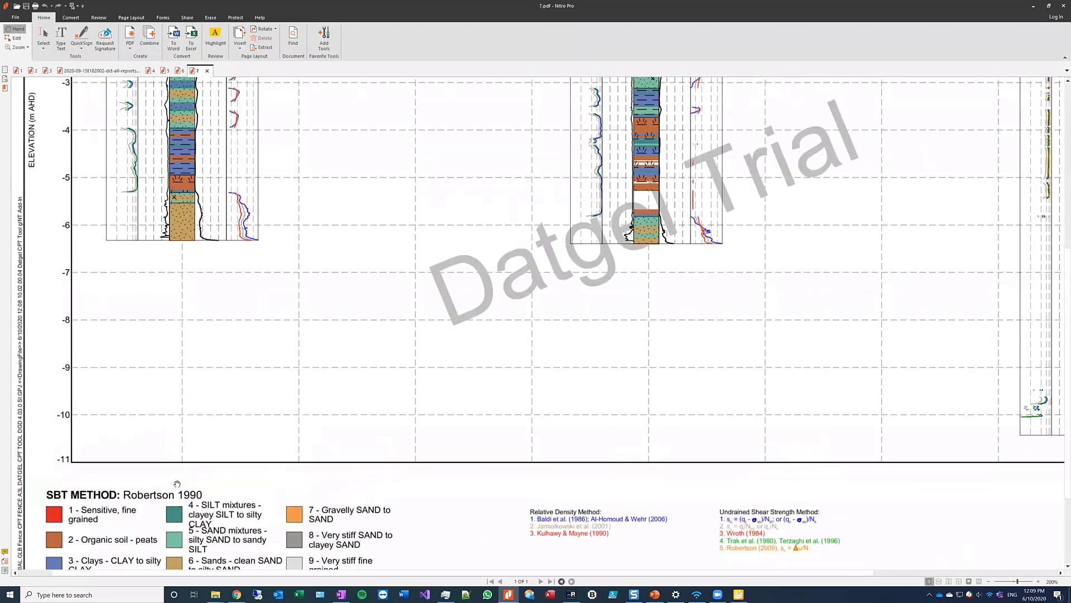
scroll(177, 484, up, 5)
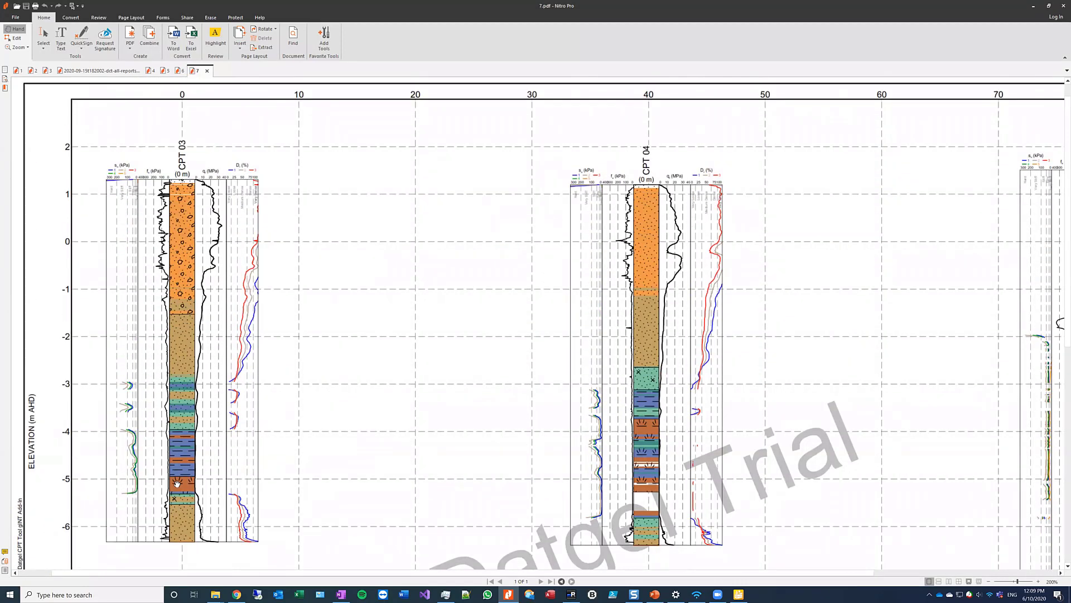
scroll(176, 484, down, 2)
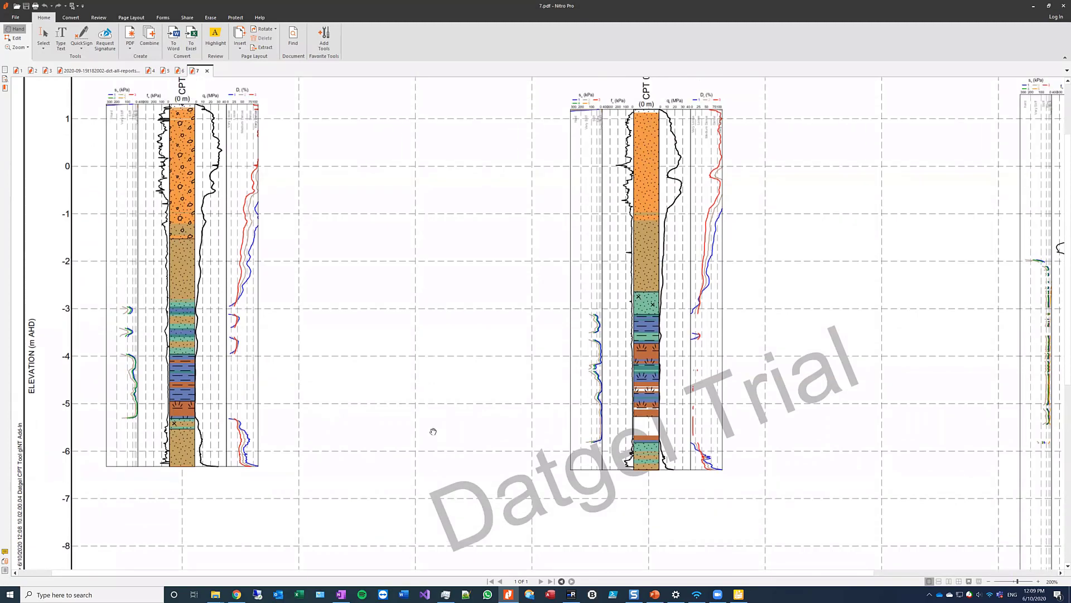
drag(665, 430, 430, 394)
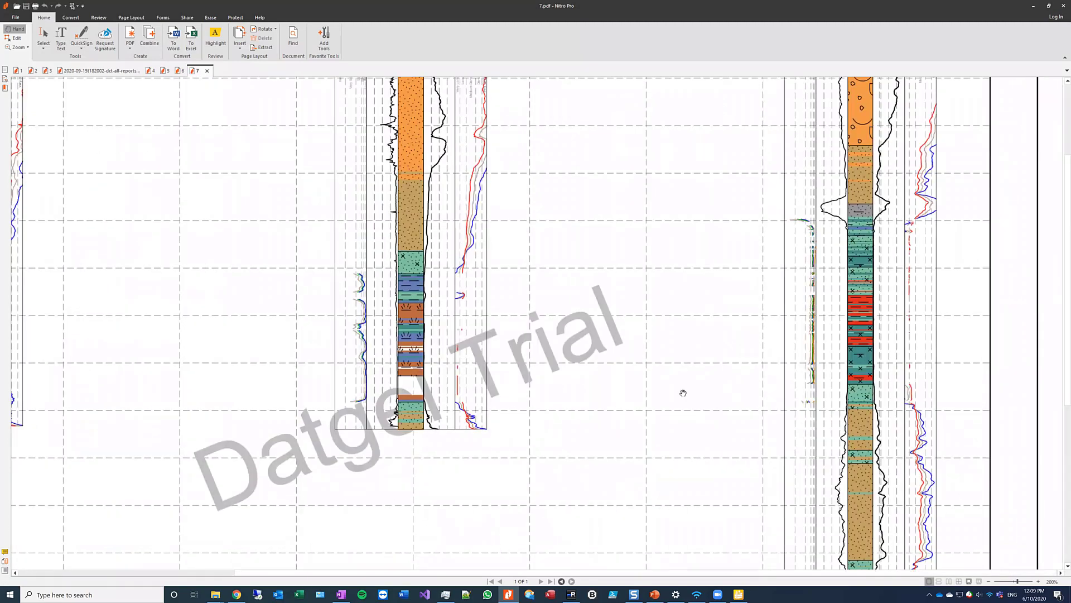
ctrl+scroll(684, 393, down, 3)
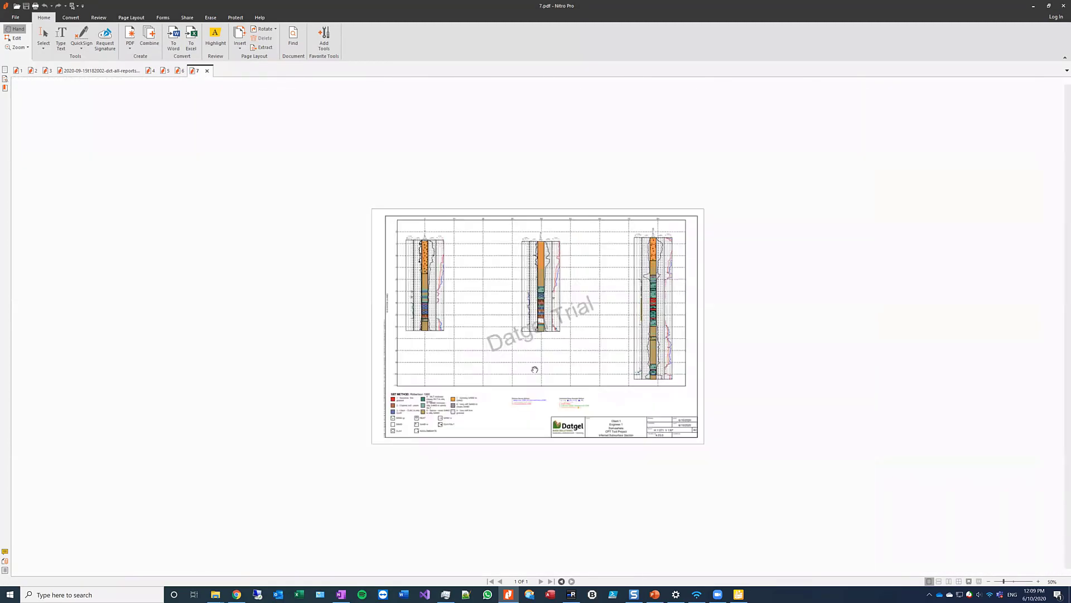
ctrl+scroll(533, 367, up, 2)
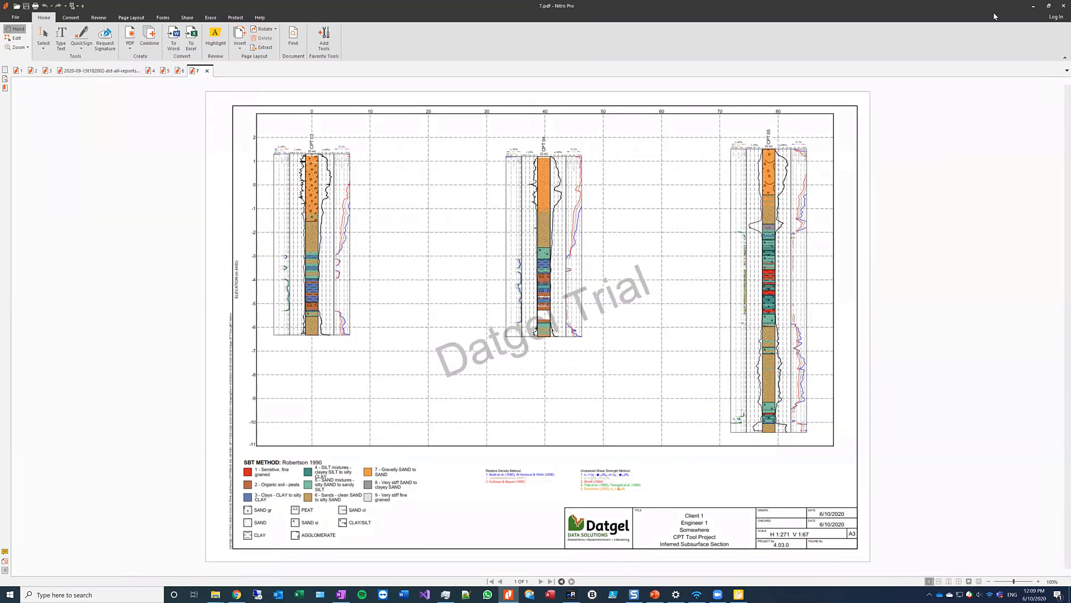
Step: Return to gINT, switch to the input data and open the recent project 2.gpj
click(1033, 6)
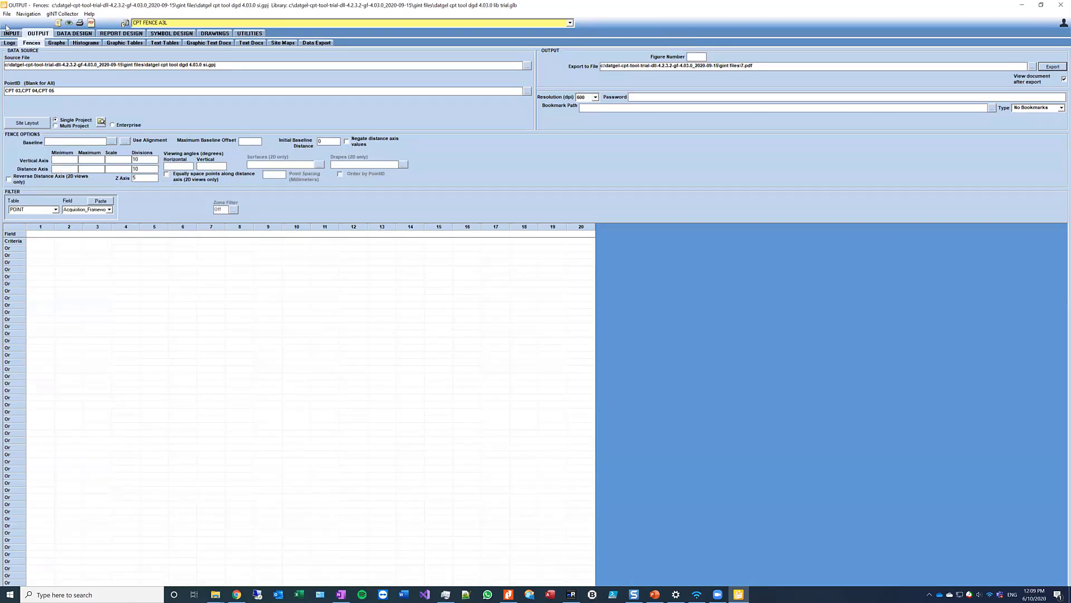
click(10, 33)
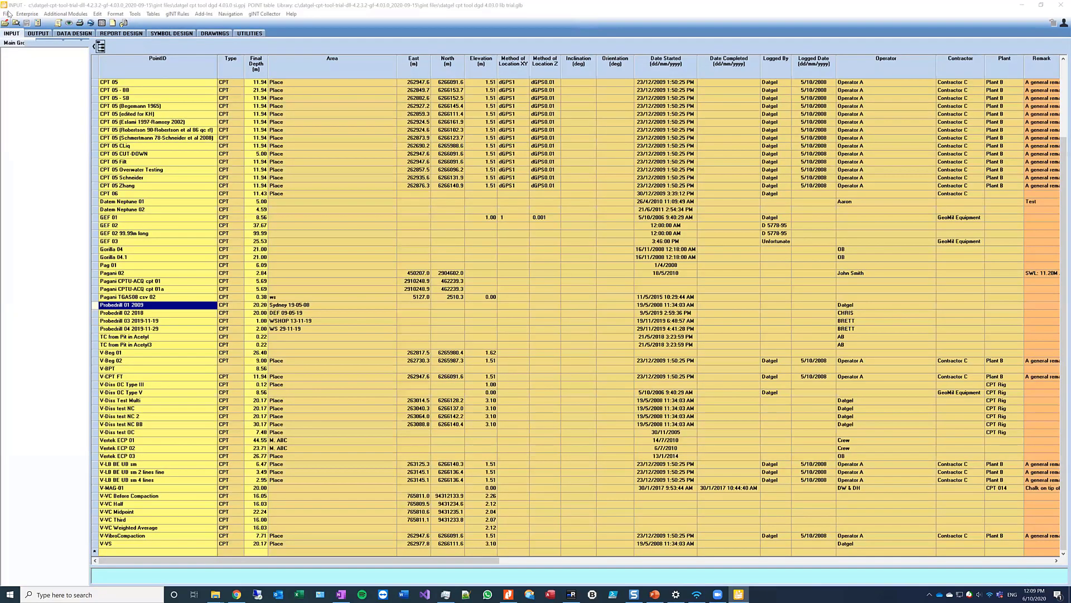
click(6, 14)
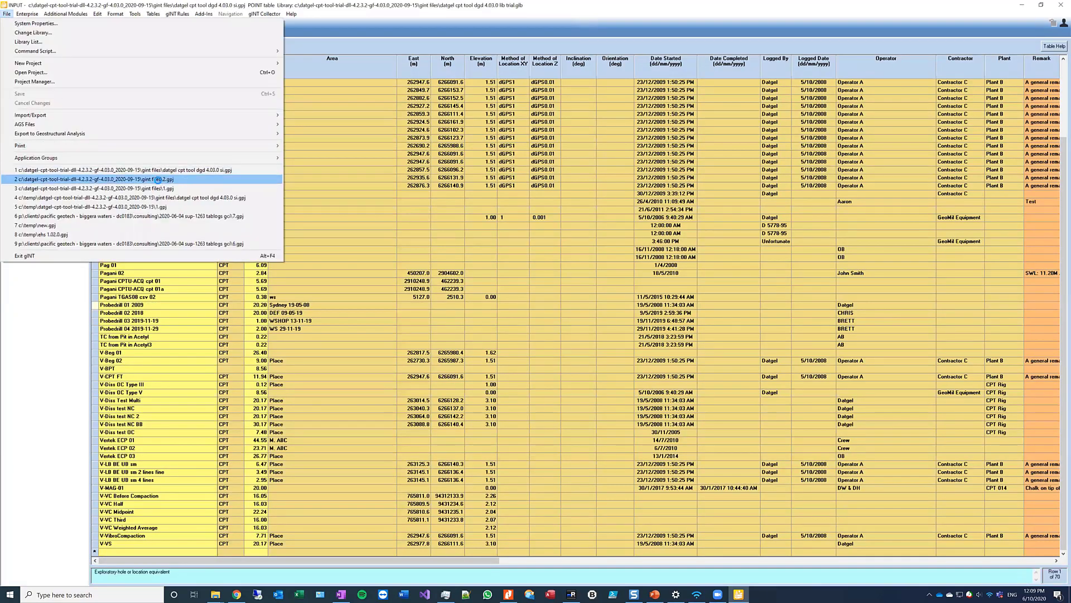
click(158, 179)
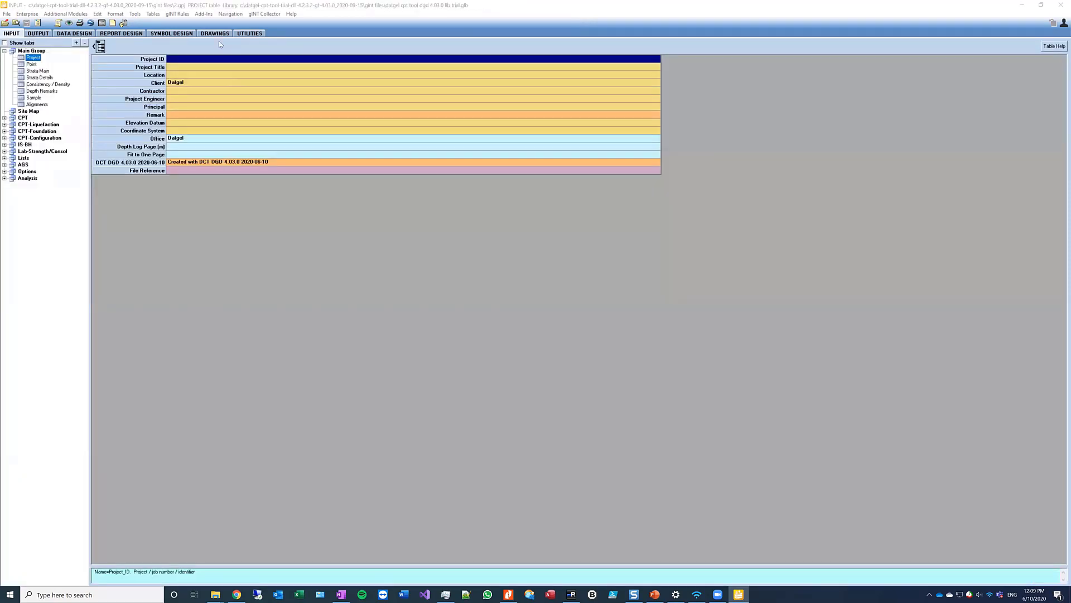
Step: Open the Datgel CPT Tool's Import Tool and set the file type to A.P. van den Berg Gorilla
click(204, 13)
mouse_move(227, 24)
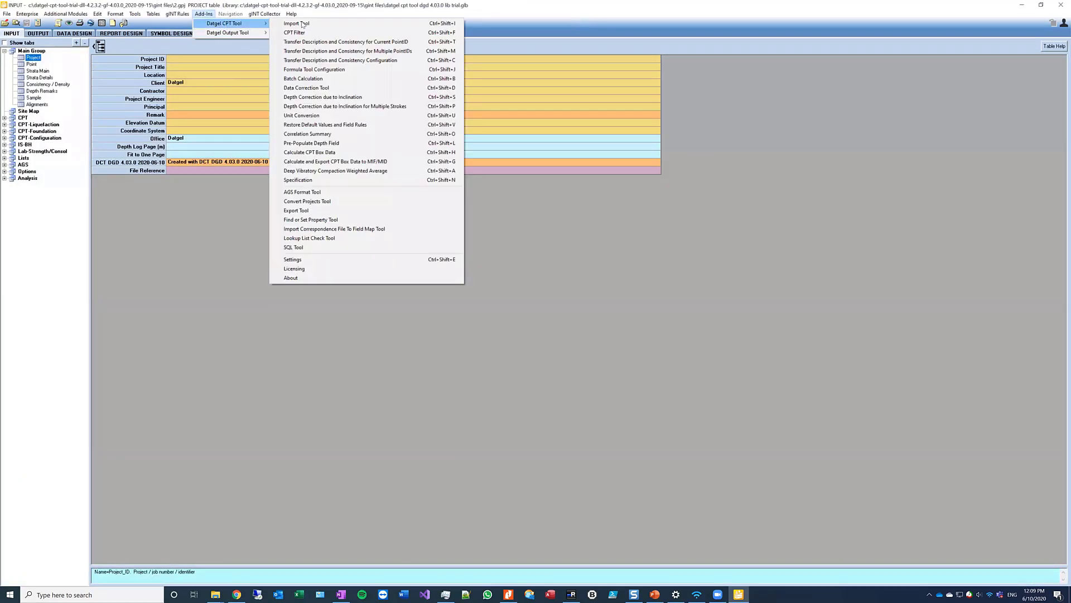
click(306, 25)
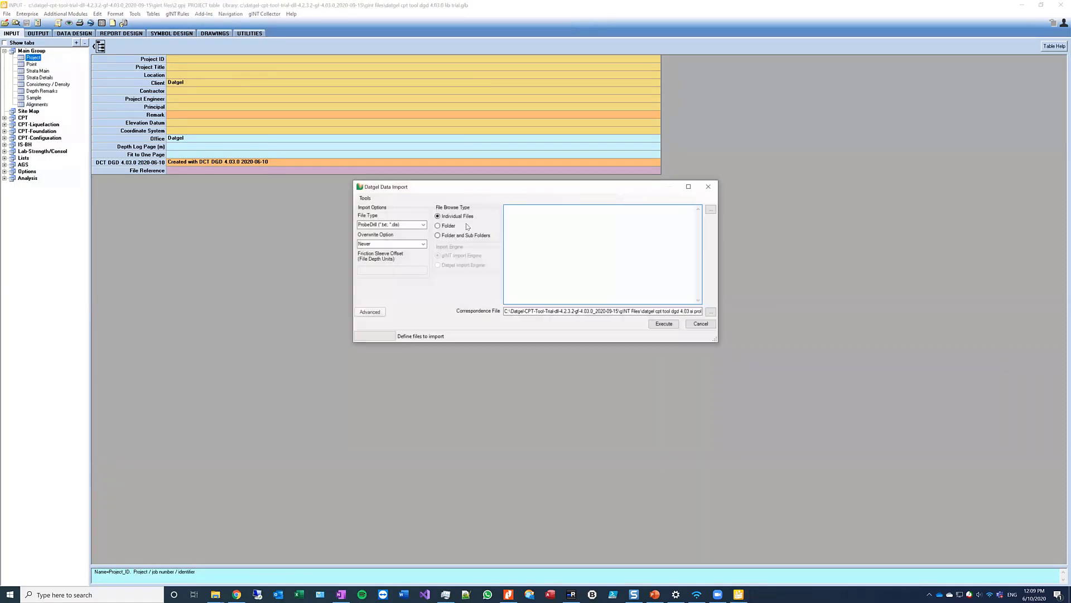
click(423, 225)
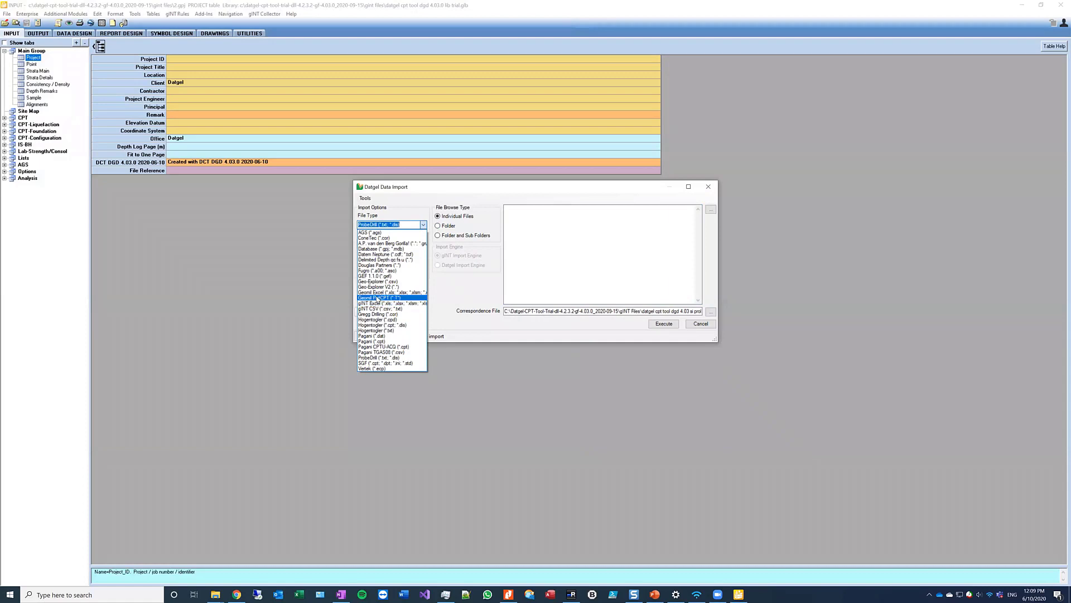
click(379, 244)
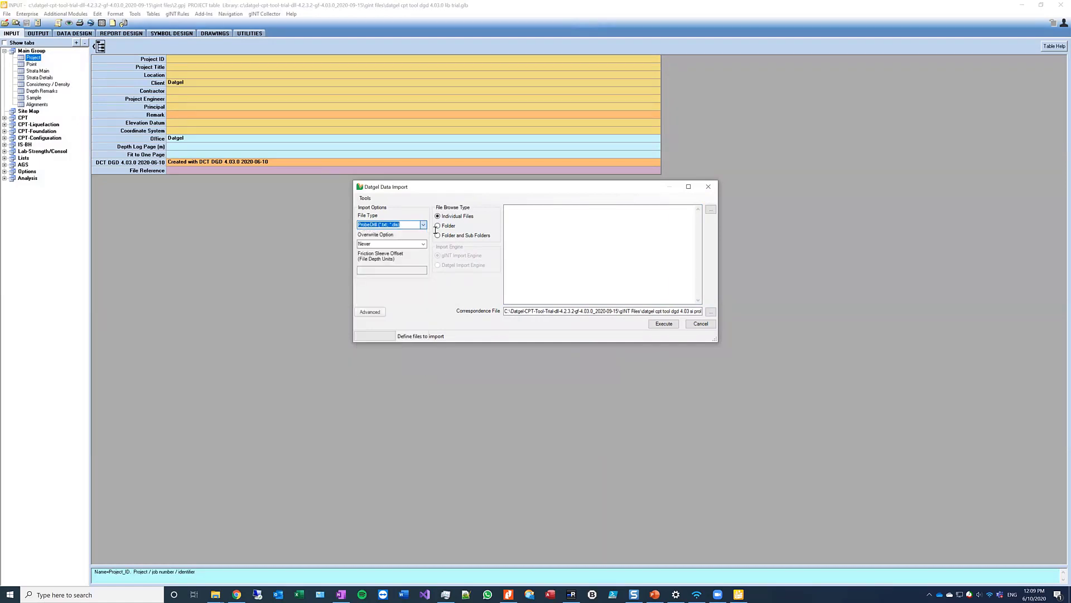
Step: Add the seven example files "Gorilla 04 fs needs 70 mm offset - ref level" .001 to .007 to the import
click(711, 209)
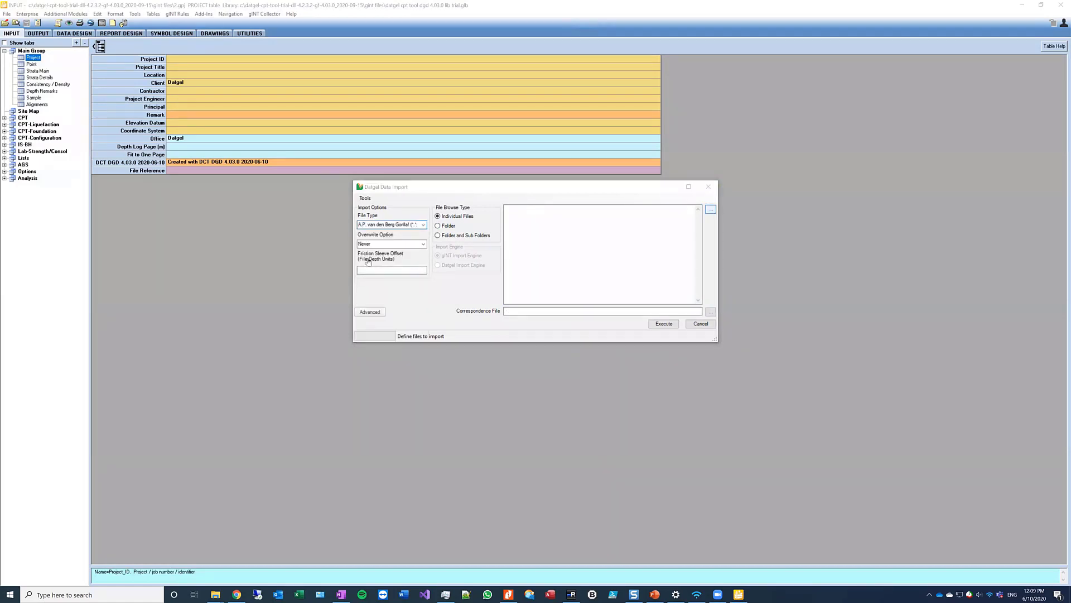
scroll(502, 313, down, 6)
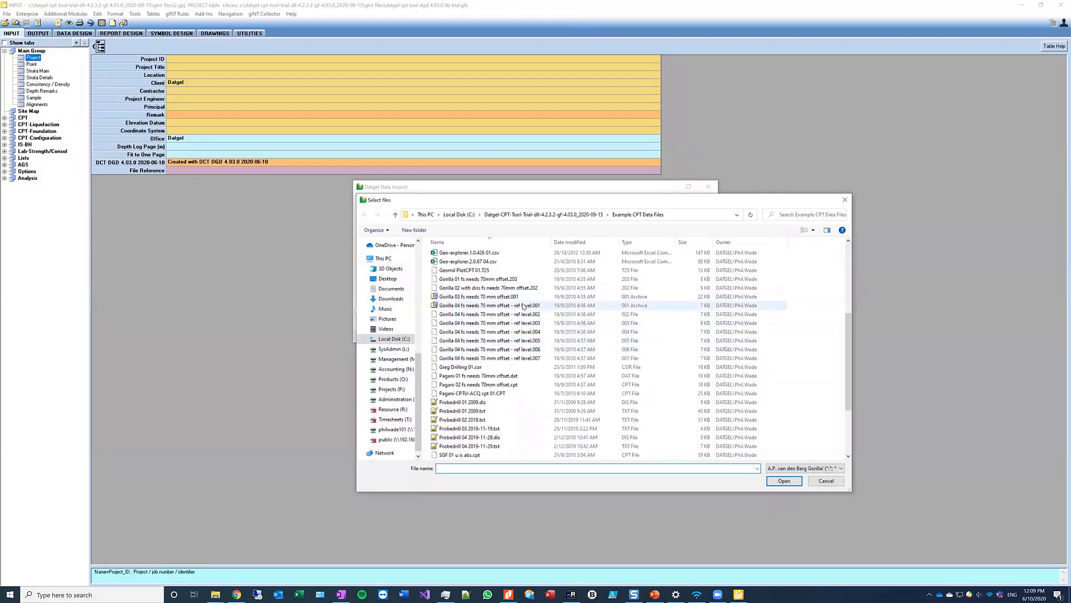
click(502, 305)
shift+click(531, 358)
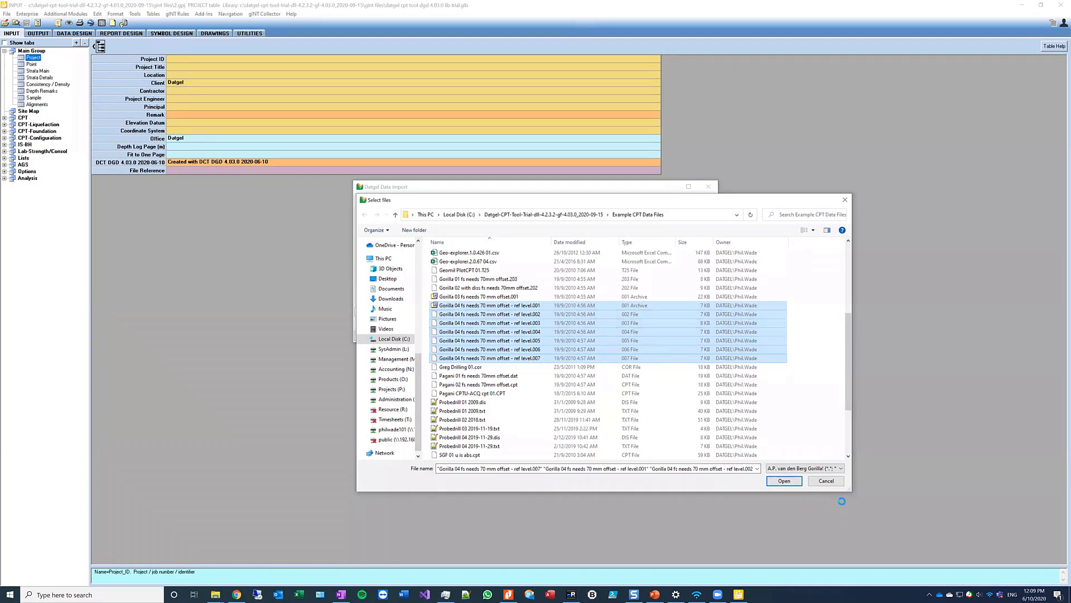
click(784, 481)
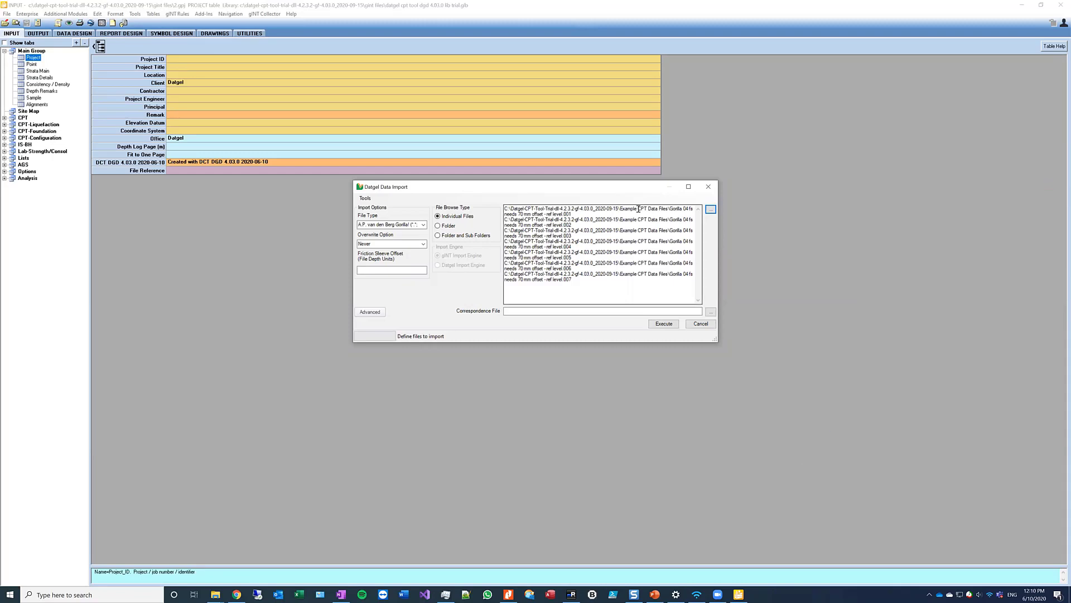
Step: Choose datgel cpt tool dgd 4.03 si gorilla reference level 10.gci as the correspondence file and start editing the friction sleeve offset
click(712, 312)
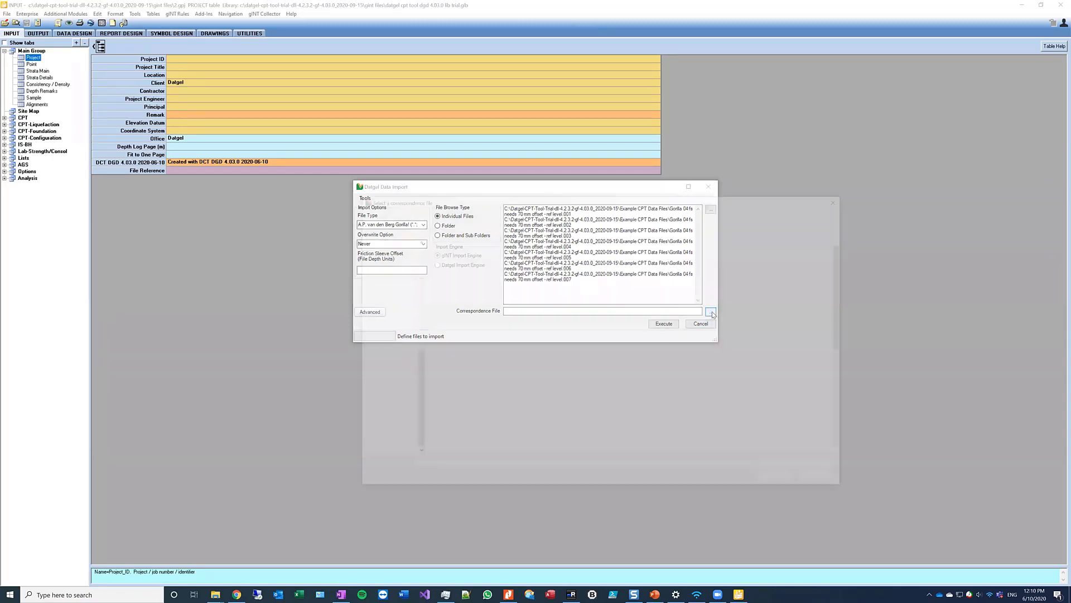
scroll(713, 315, down, 6)
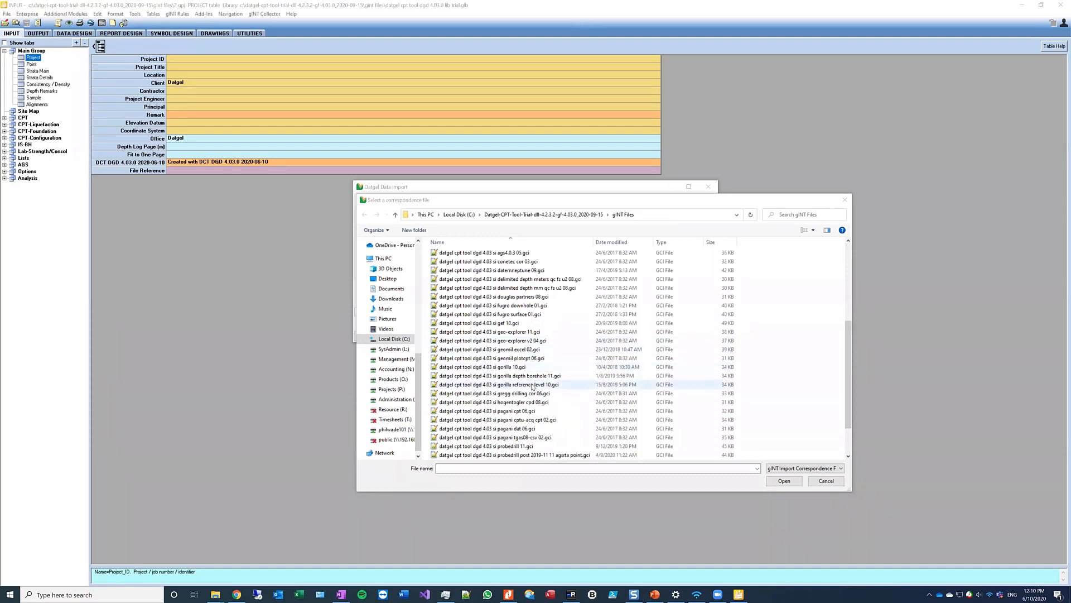
double_click(533, 385)
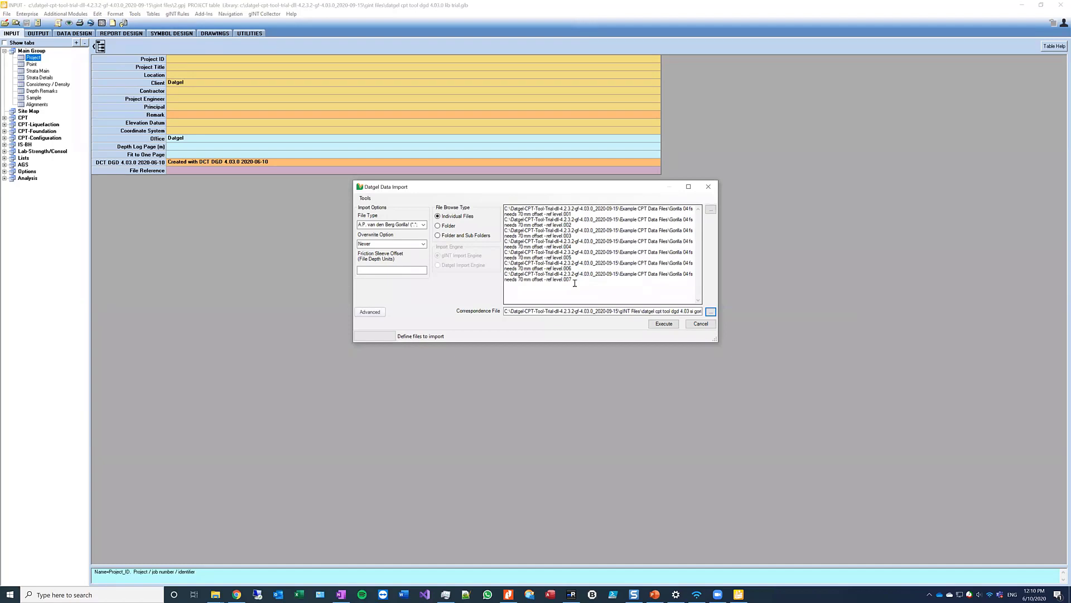
click(406, 269)
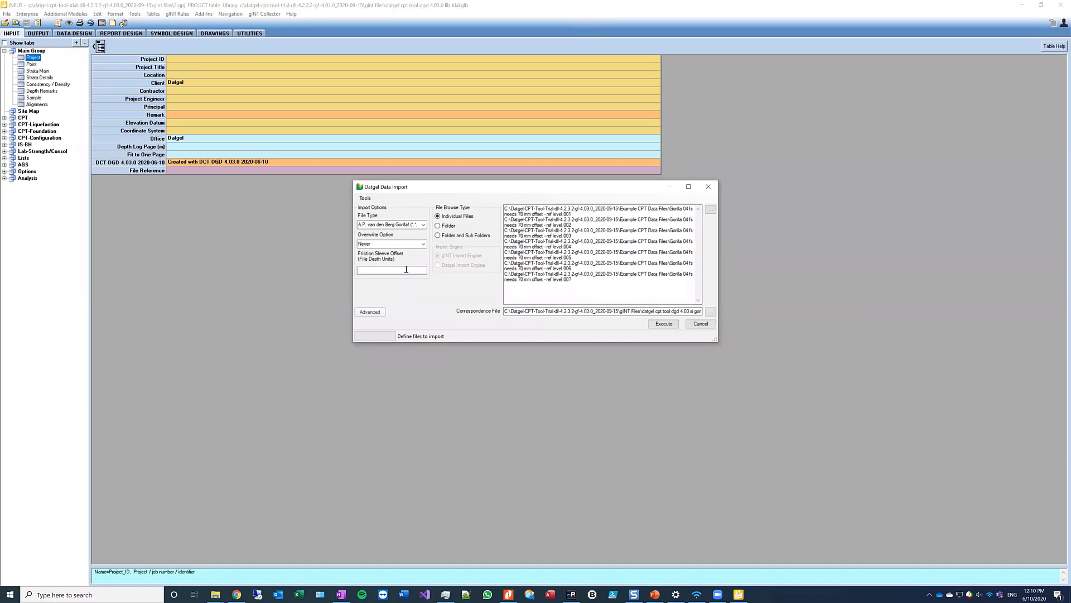